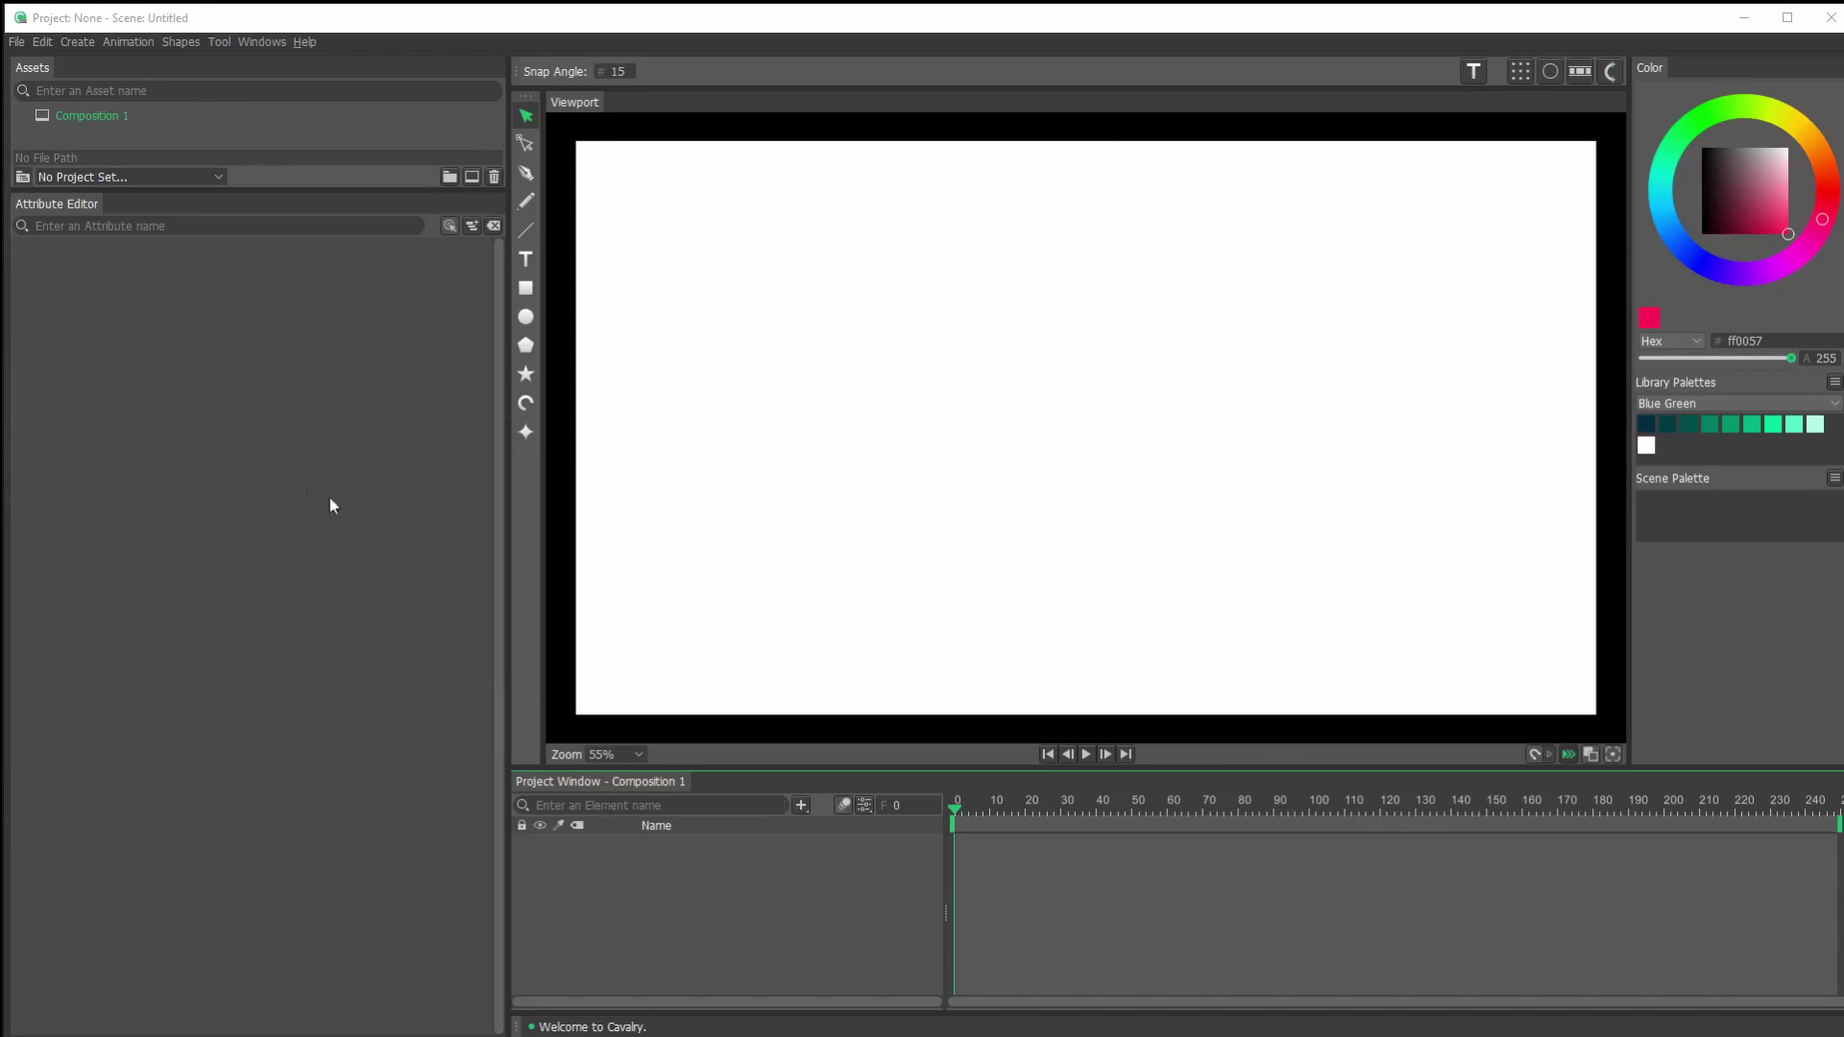
Add a Cavalry text shape, centre its alignment horizontally and vertically, and set the font size to 419.
{"action": "left_click", "coordinate": [1472, 73]}
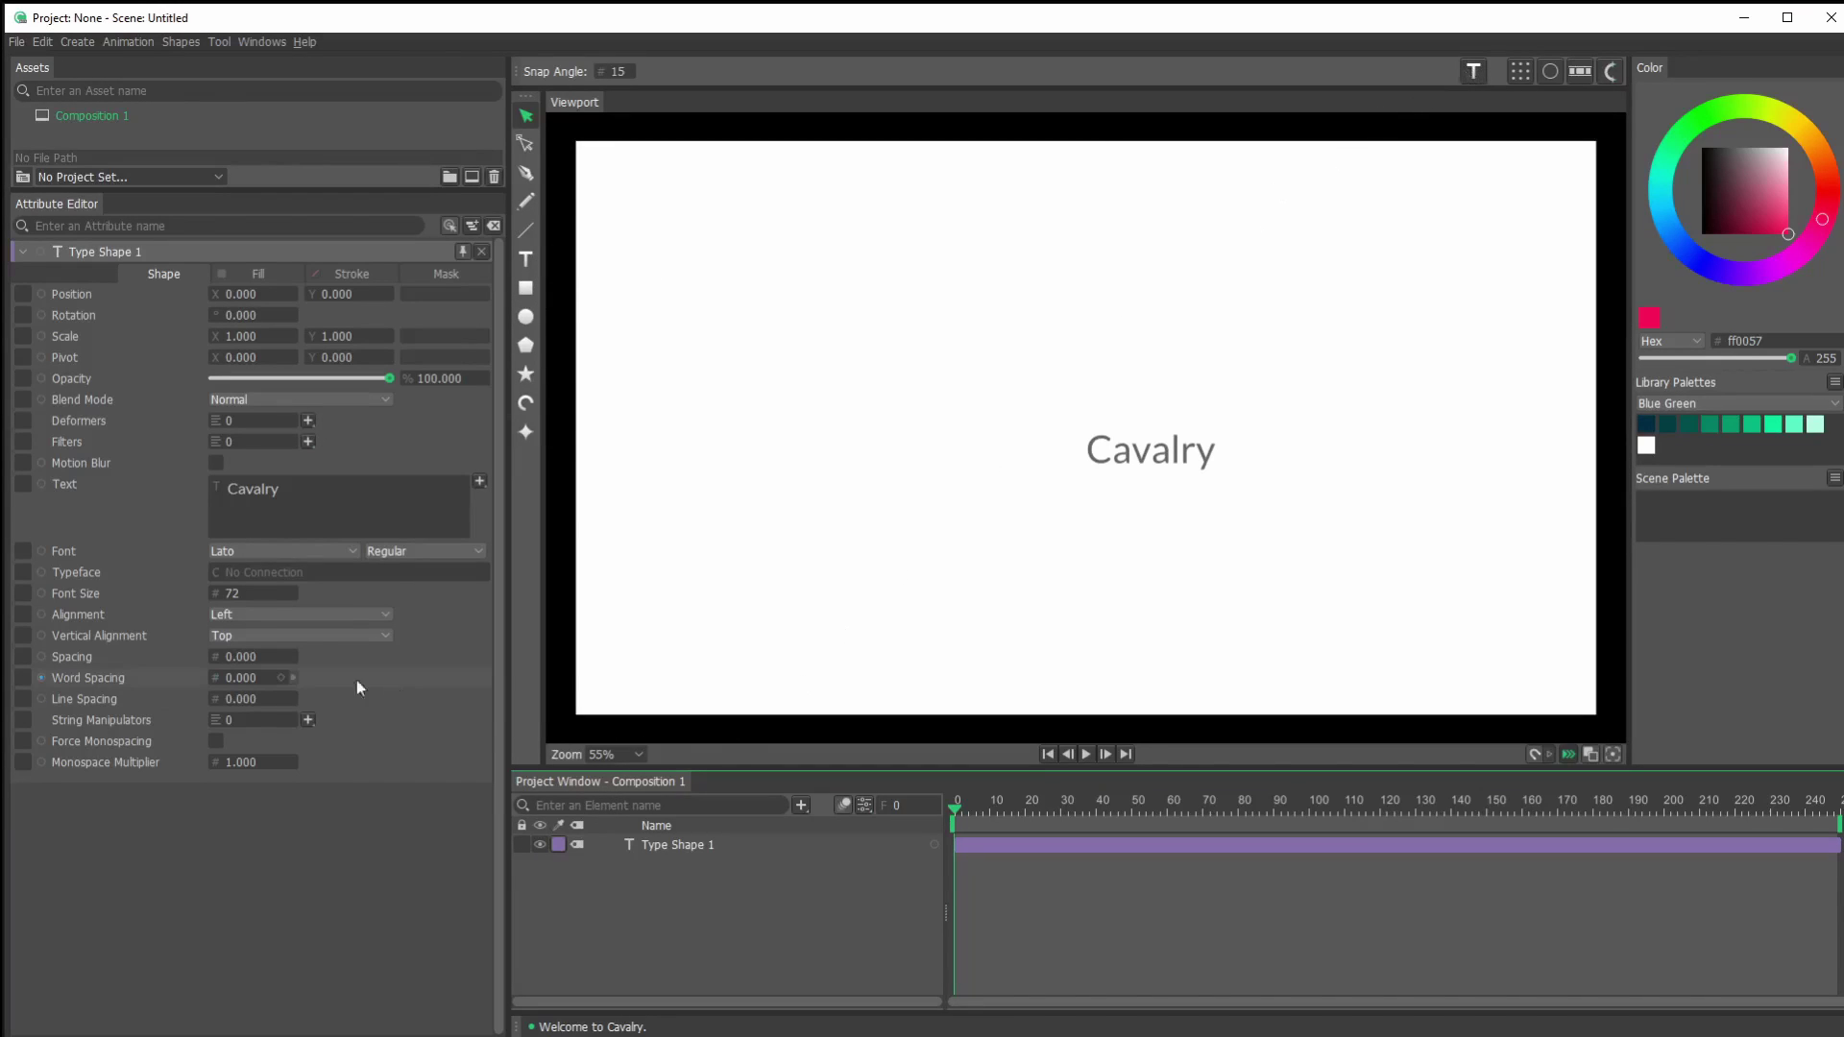
{"action": "left_click", "coordinate": [317, 617]}
{"action": "left_click", "coordinate": [307, 639]}
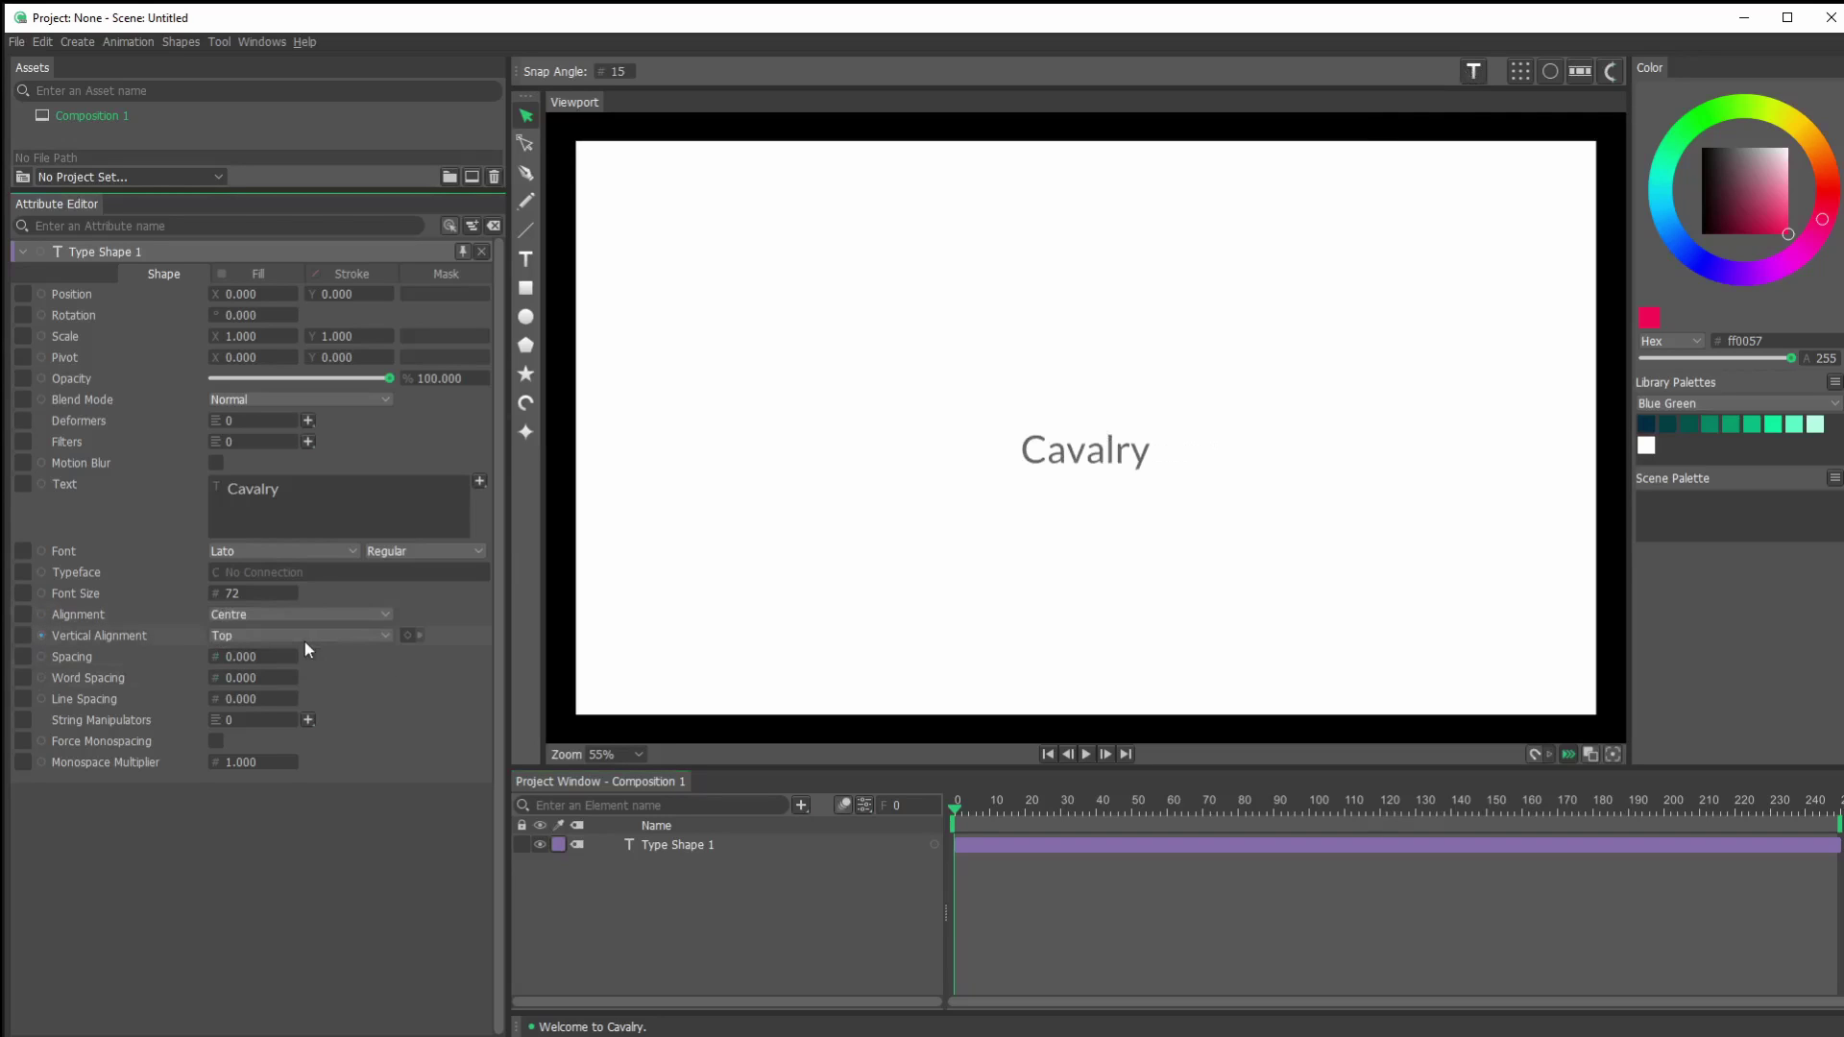
{"action": "left_click", "coordinate": [299, 636]}
{"action": "left_click", "coordinate": [296, 659]}
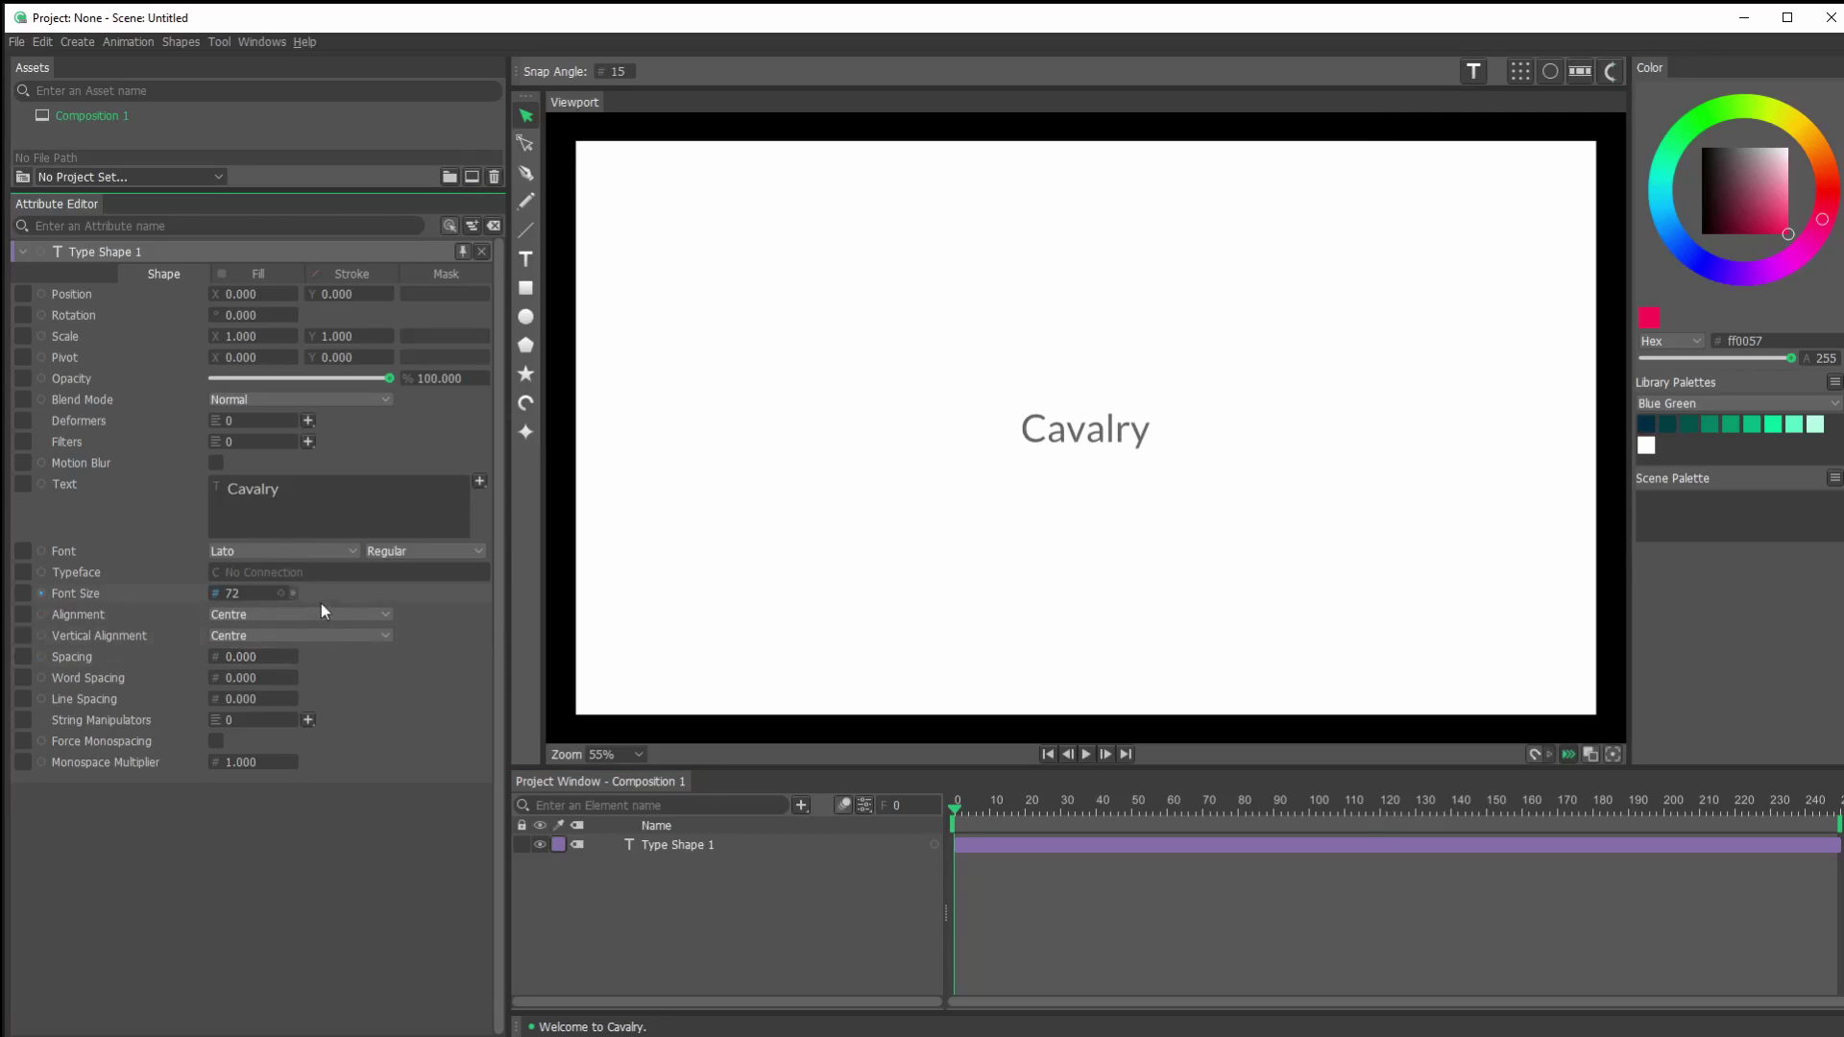
{"action": "left_click_drag", "start_coordinate": [231, 594], "coordinate": [563, 547]}
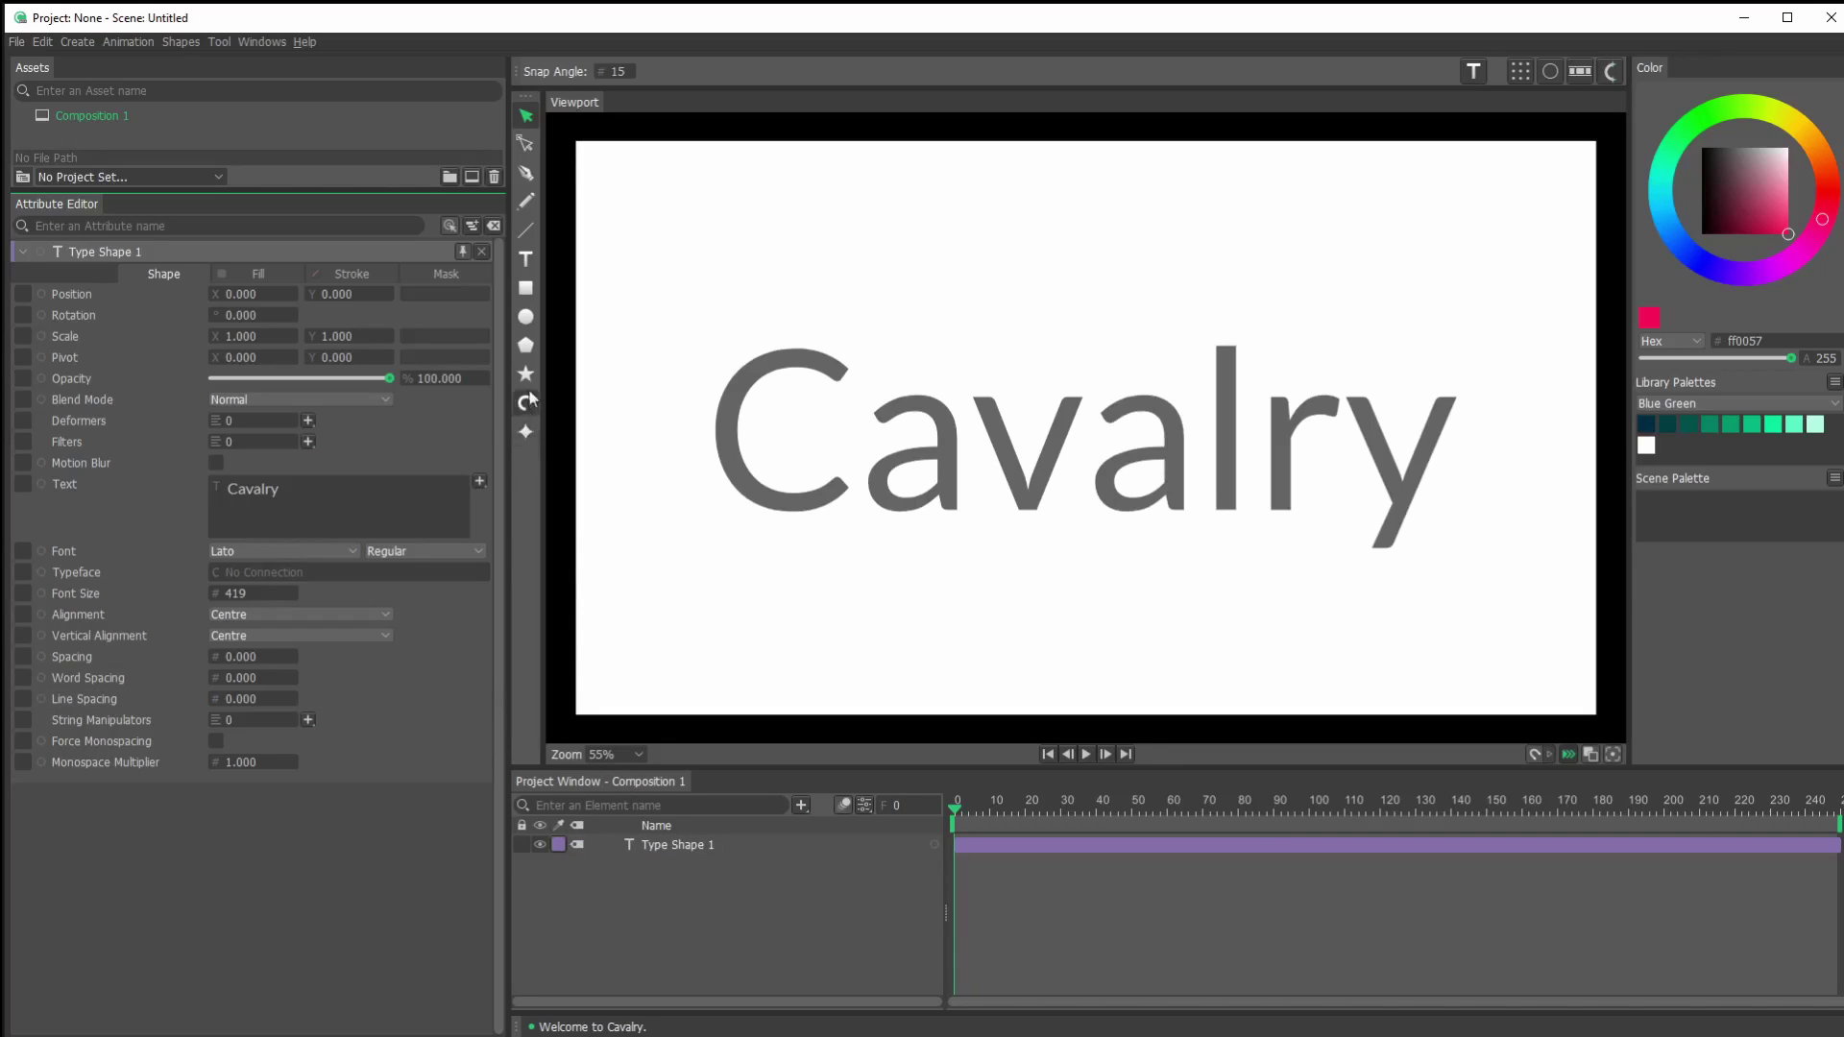
Add an ellipse at the composition's centre, link its radius height to its width, and set the radius to 7.
{"action": "left_click", "coordinate": [526, 318], "text": "alt"}
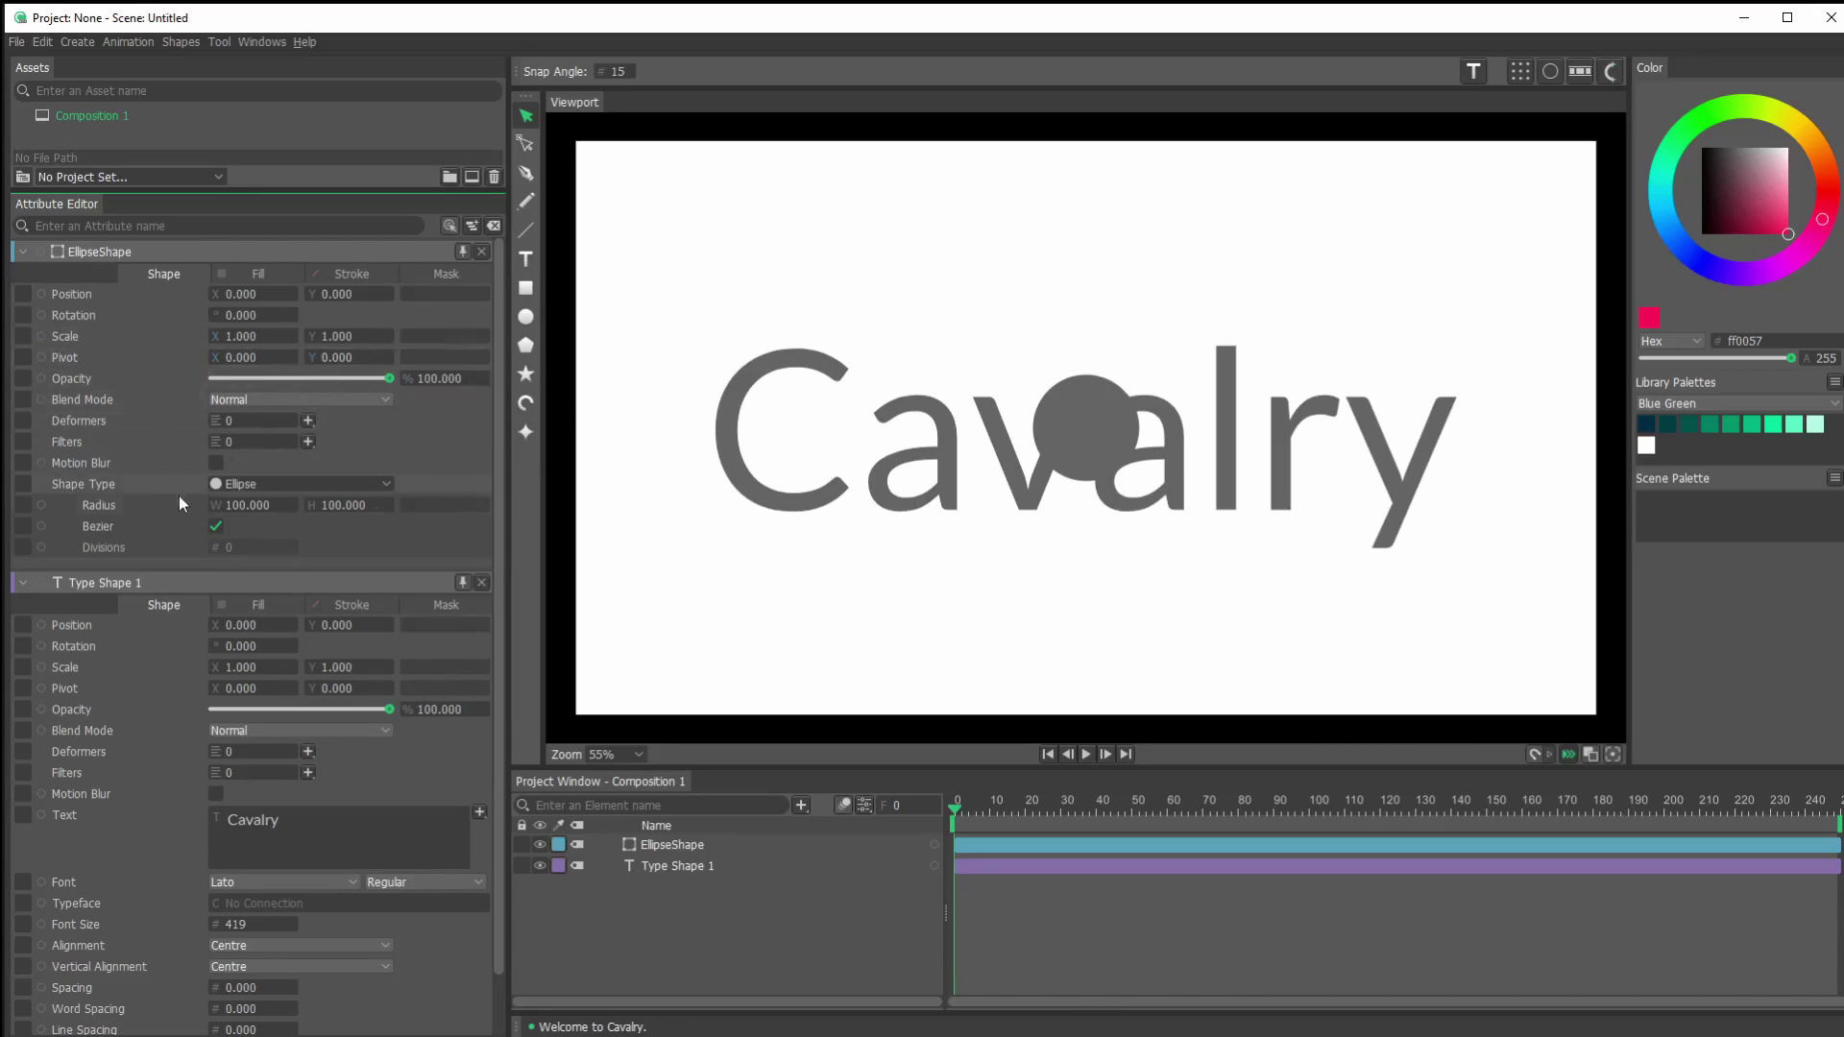
{"action": "left_click_drag", "start_coordinate": [209, 510], "coordinate": [317, 505]}
{"action": "left_click_drag", "start_coordinate": [158, 510], "coordinate": [151, 511]}
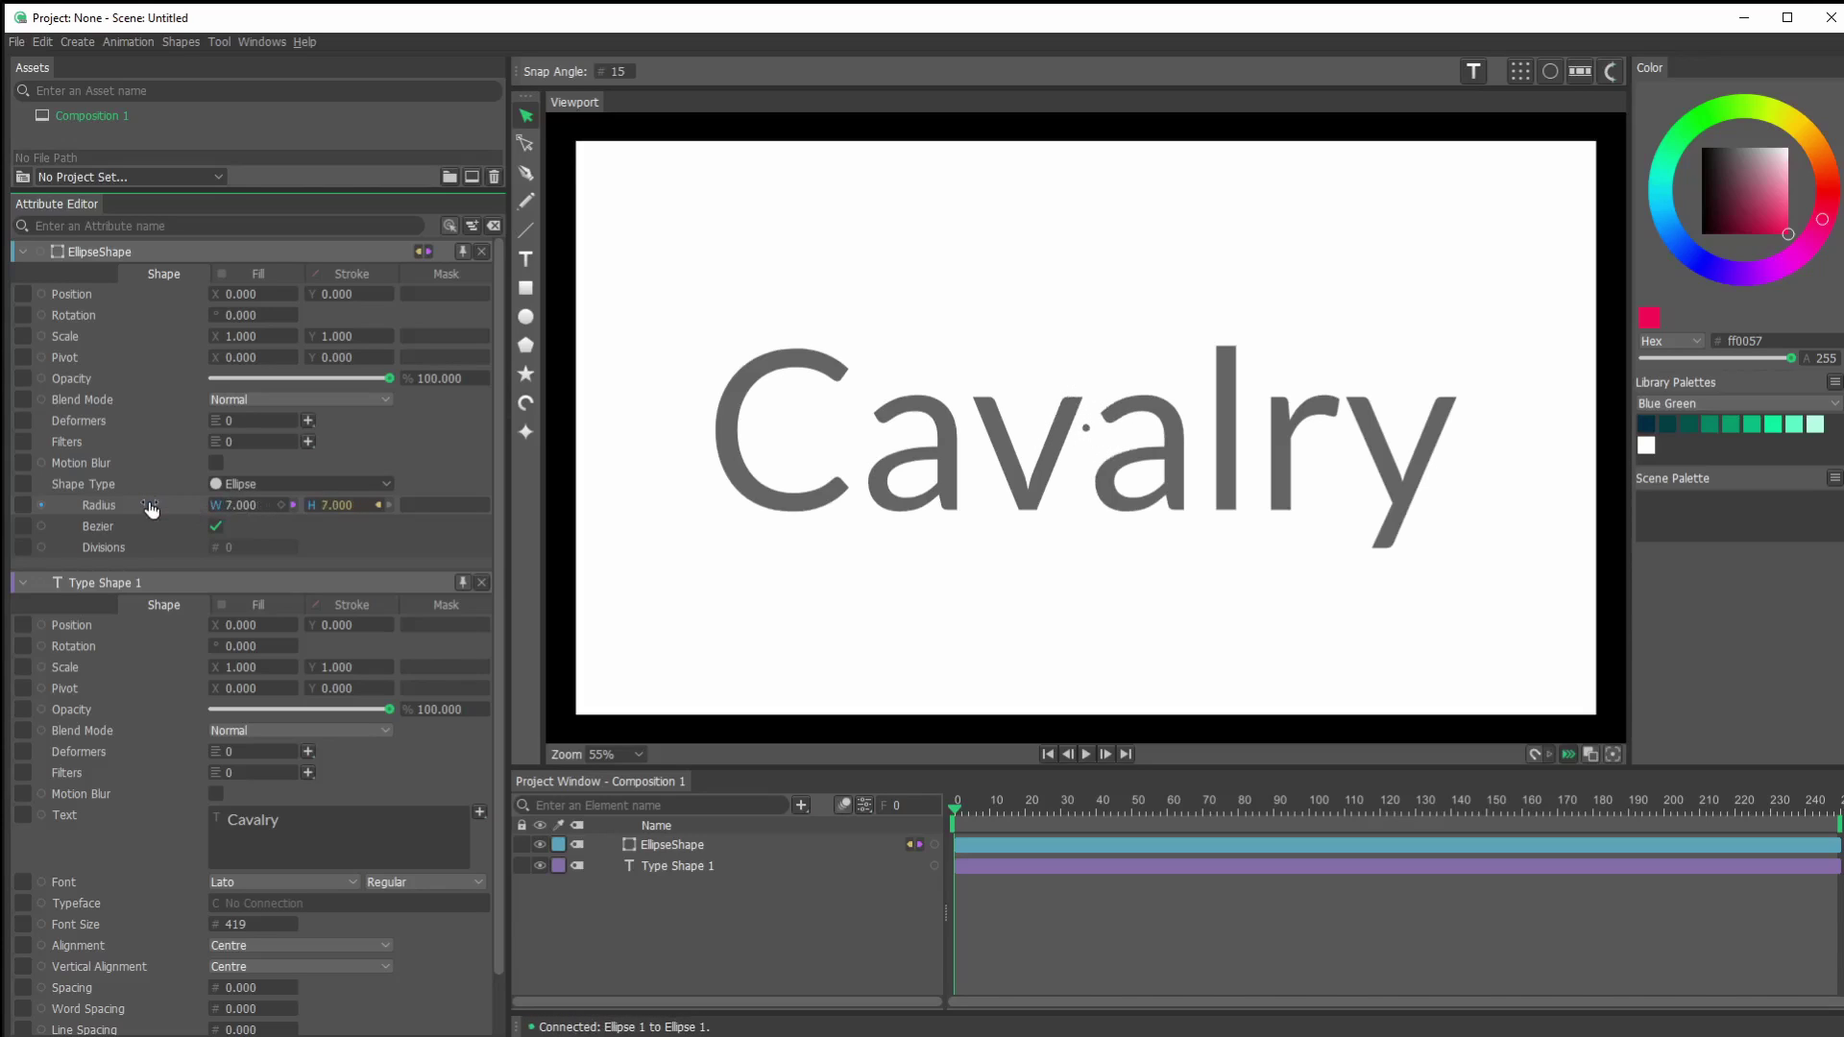
Set the small ellipse's fill colour to red f71346.
{"action": "left_click", "coordinate": [259, 274]}
{"action": "left_click", "coordinate": [261, 315]}
{"action": "left_click", "coordinate": [293, 174]}
{"action": "left_click", "coordinate": [332, 157]}
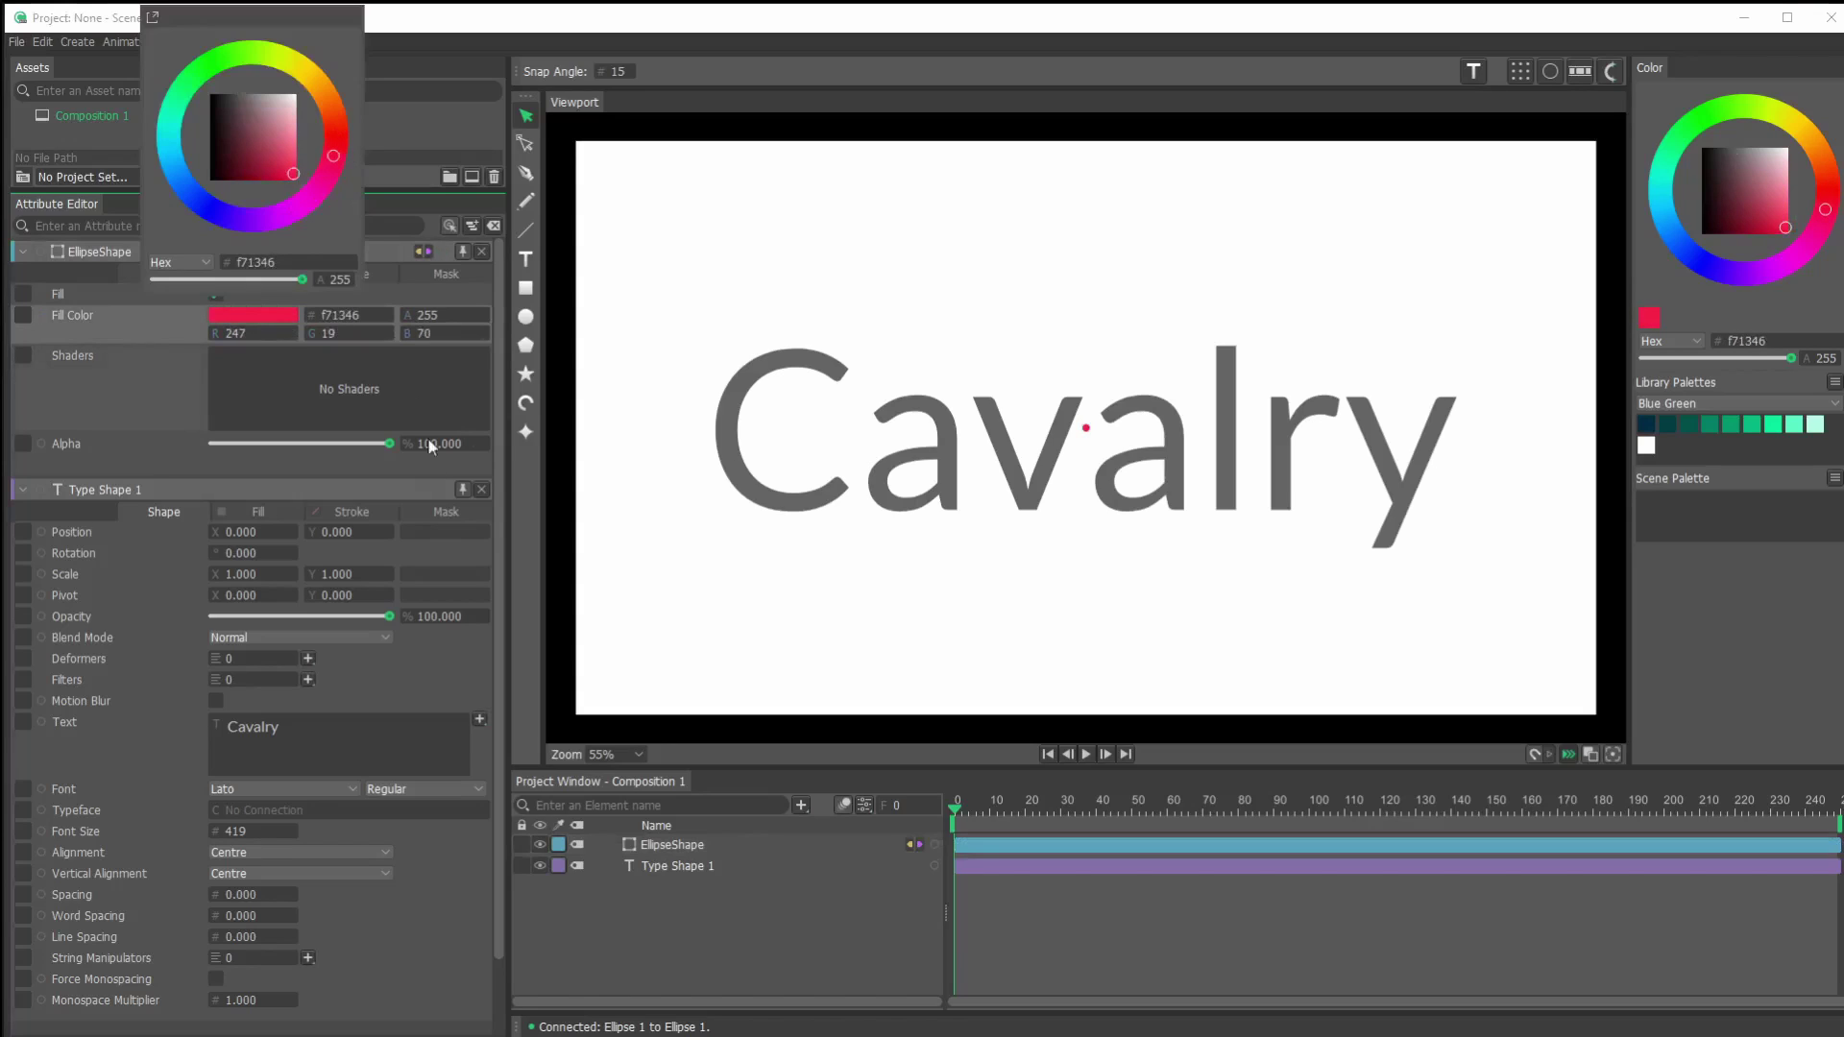
{"action": "left_click", "coordinate": [394, 949]}
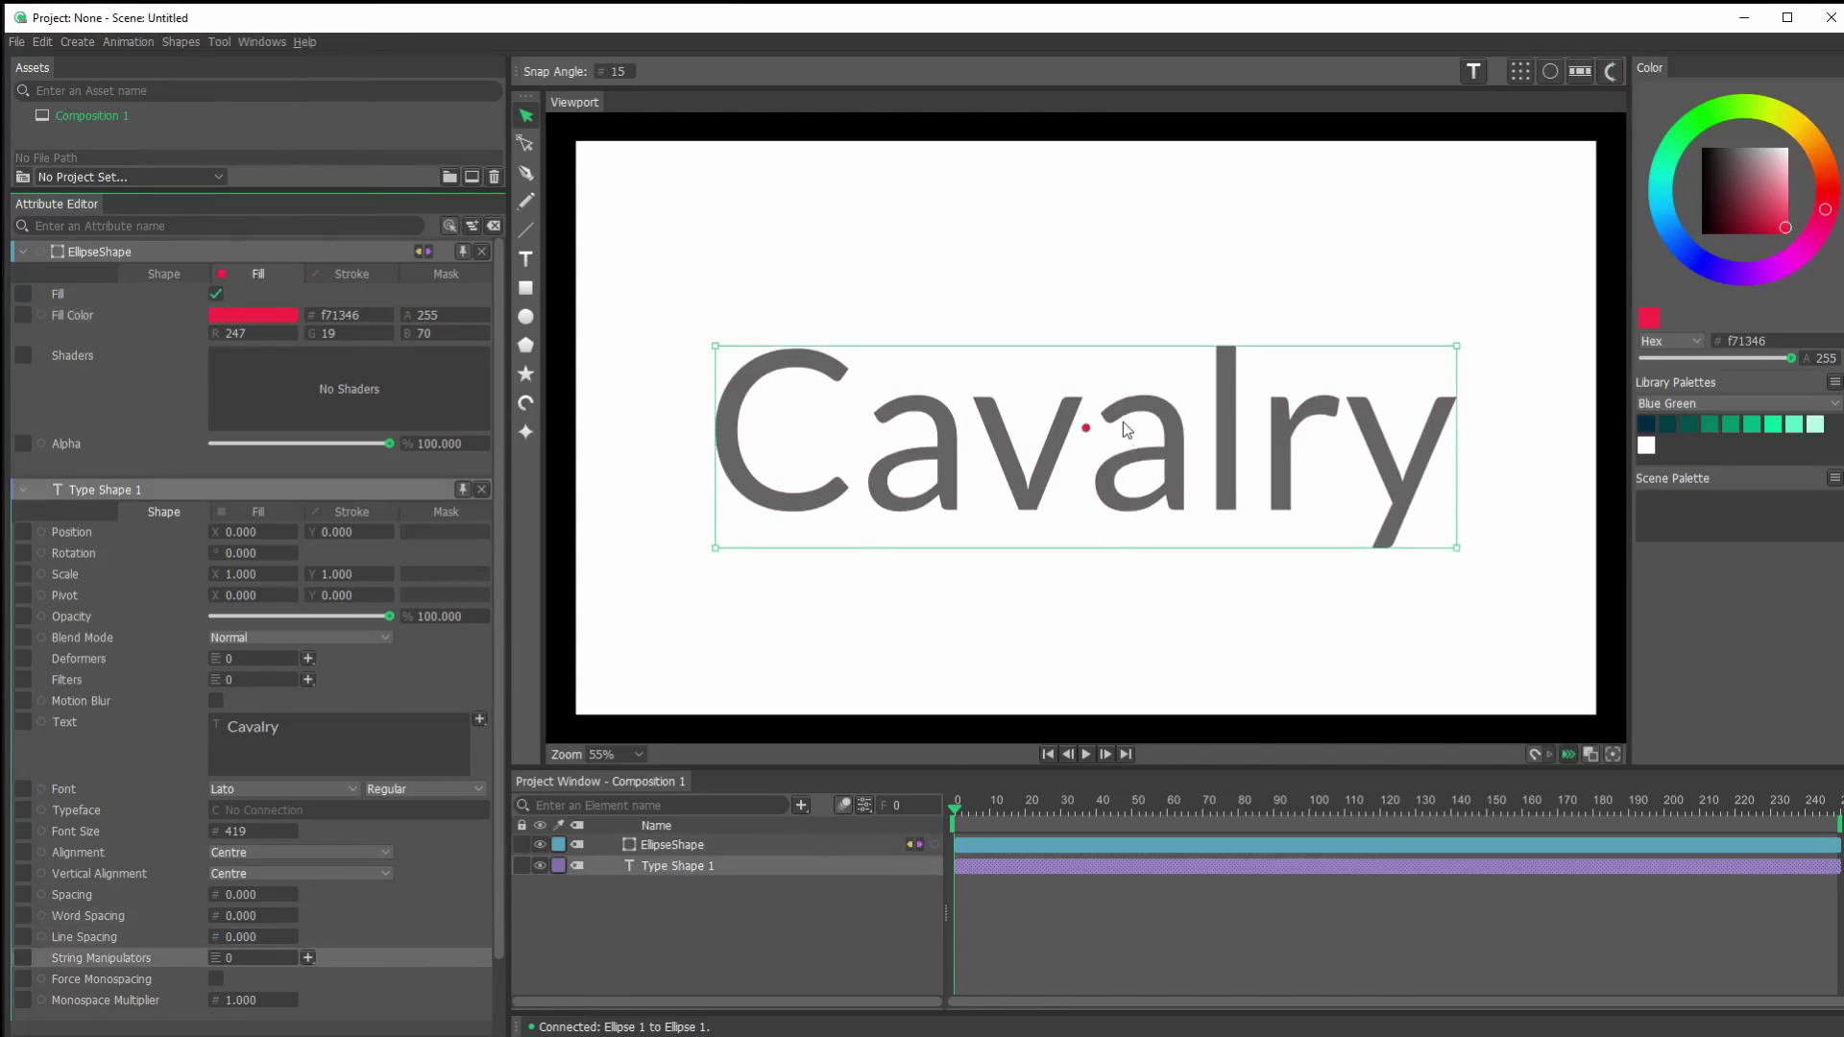
Rename the ellipse layer as EllipseShapeText.
{"action": "left_click", "coordinate": [661, 849]}
{"action": "left_click", "coordinate": [661, 849]}
{"action": "key", "text": "Return"}
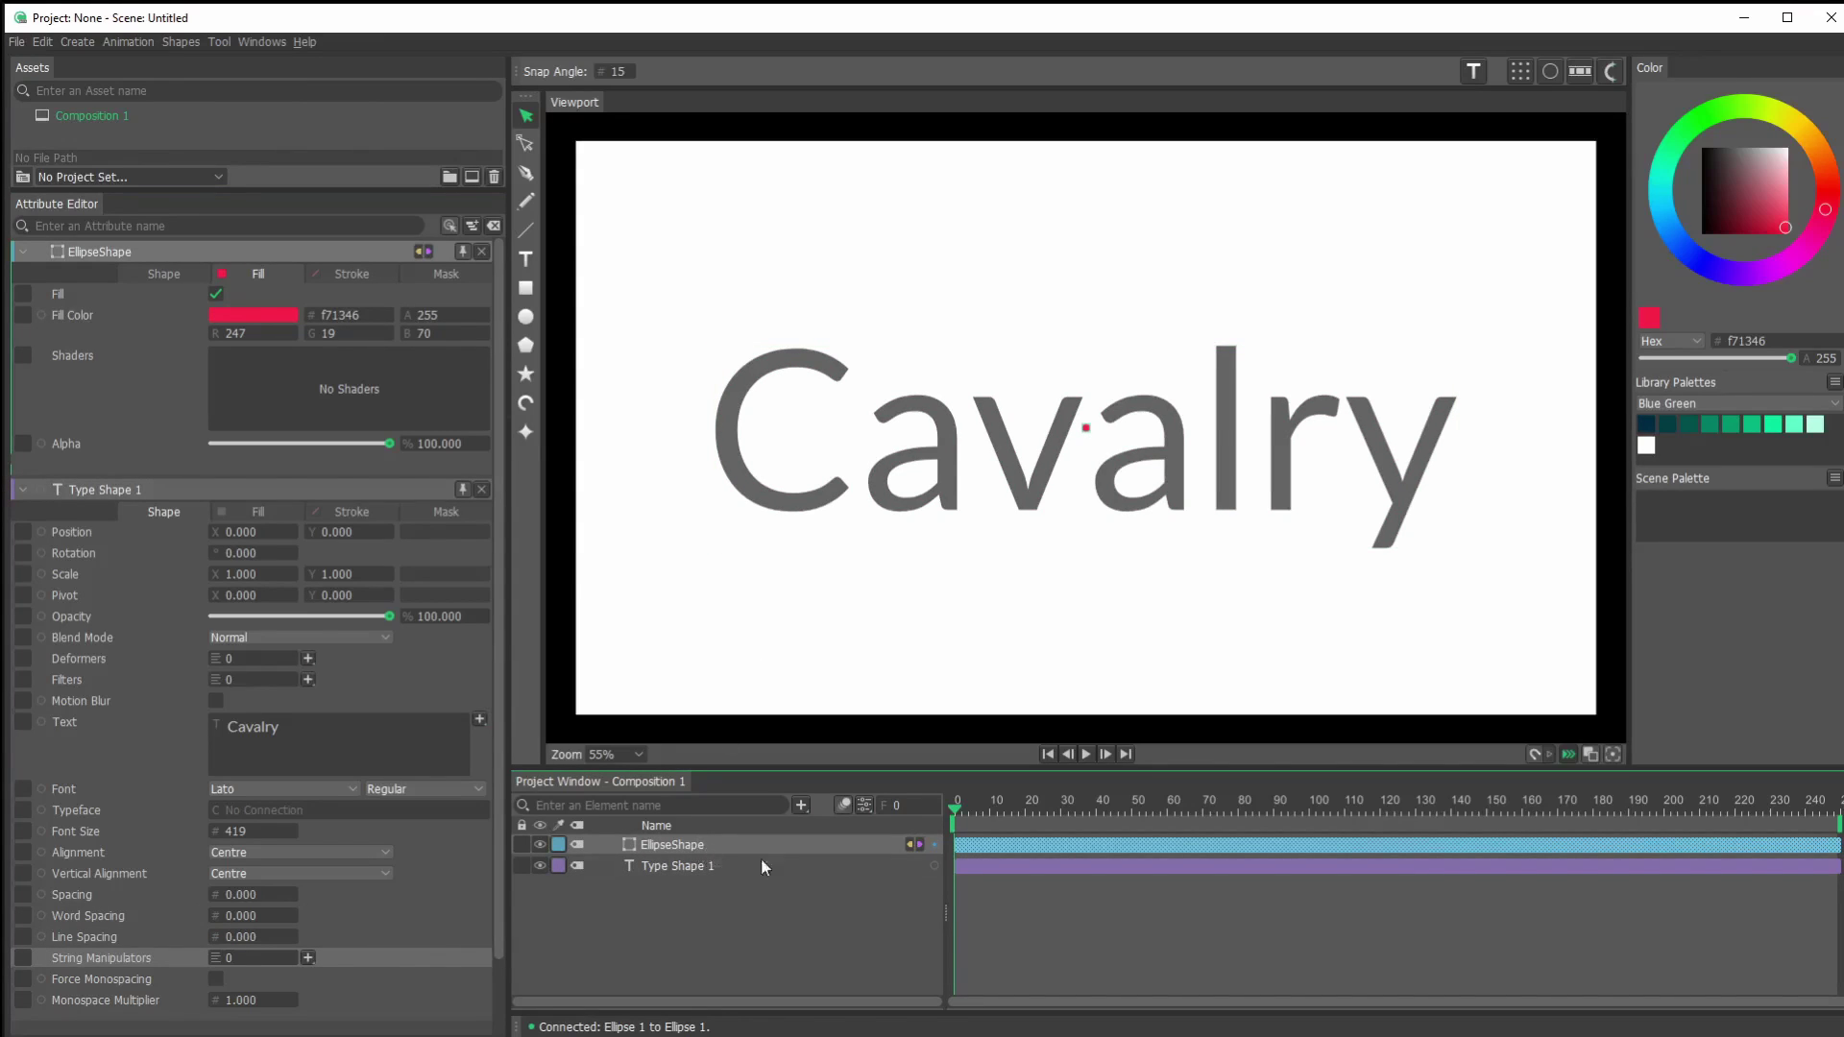
{"action": "type", "text": "Text"}
{"action": "key", "text": "Return"}
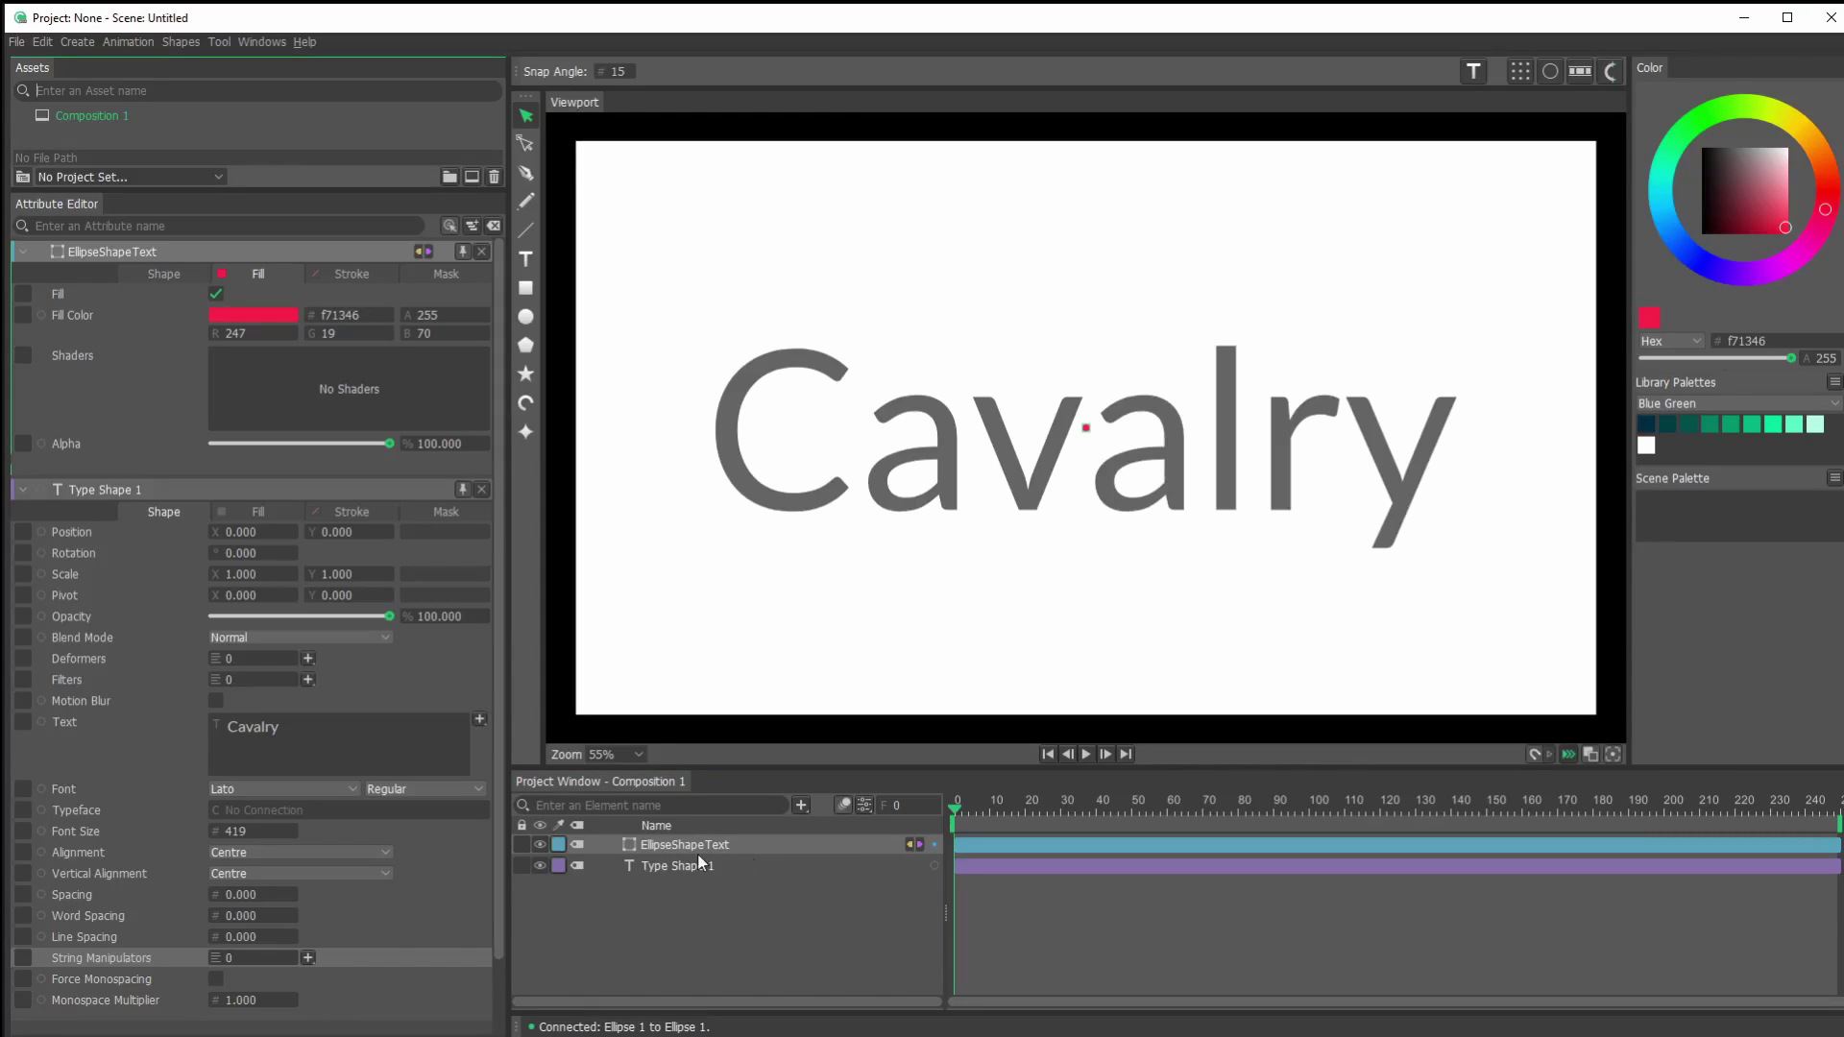
{"action": "left_click", "coordinate": [738, 901]}
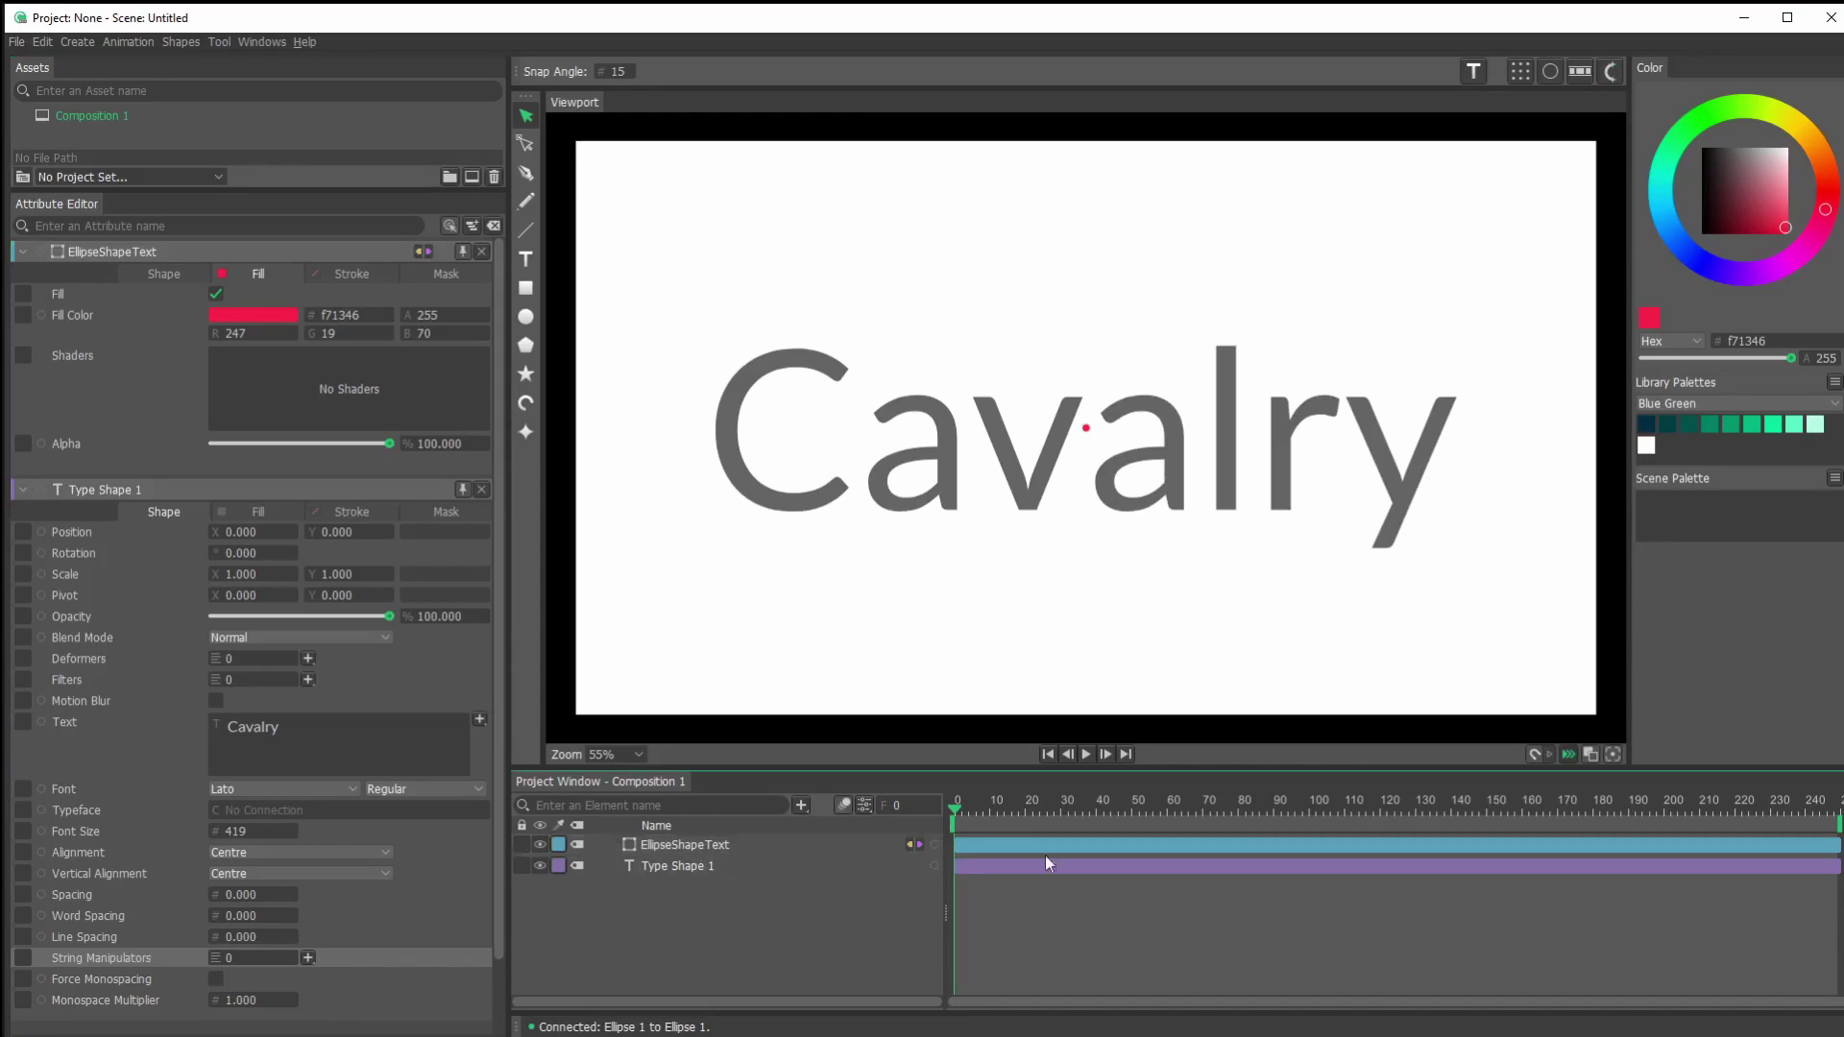
Create a Duplicator from EllipseShapeText and rename it DuplicatorText.
{"action": "left_click", "coordinate": [690, 847]}
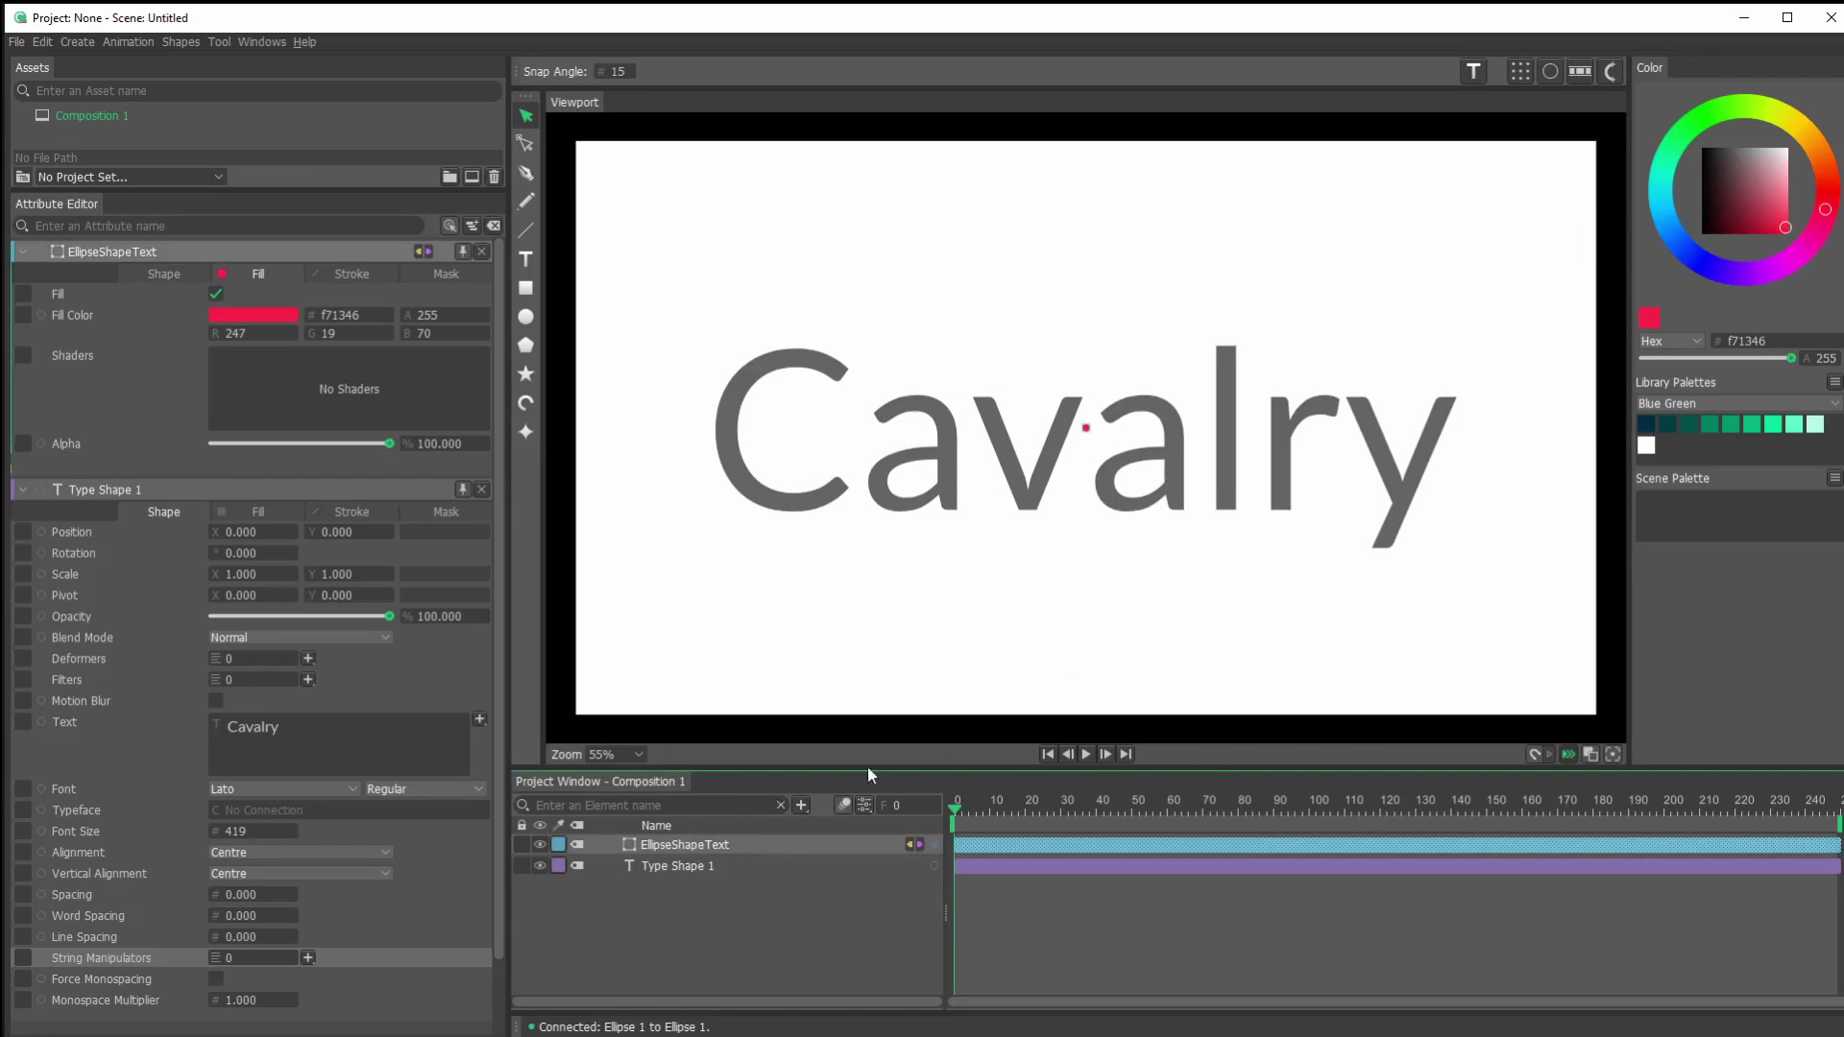
{"action": "left_click", "coordinate": [1520, 73]}
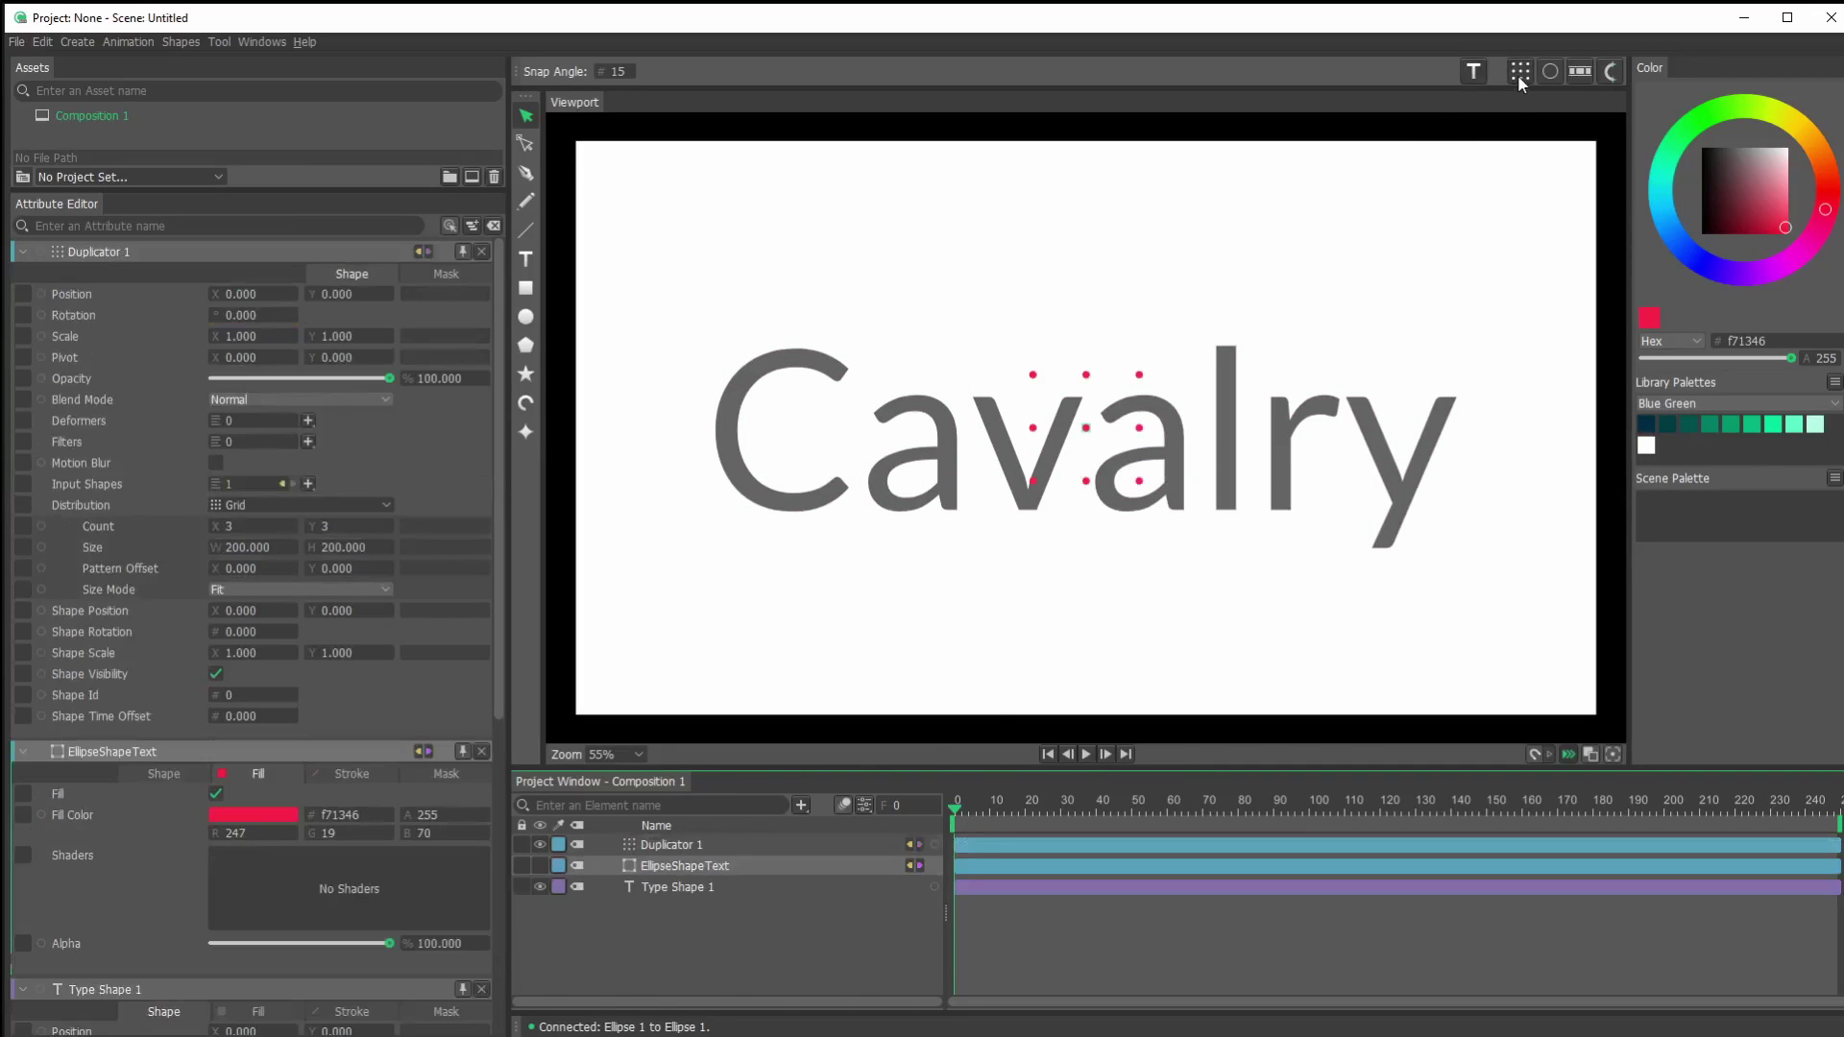
{"action": "left_click", "coordinate": [670, 848]}
{"action": "double_click", "coordinate": [688, 849]}
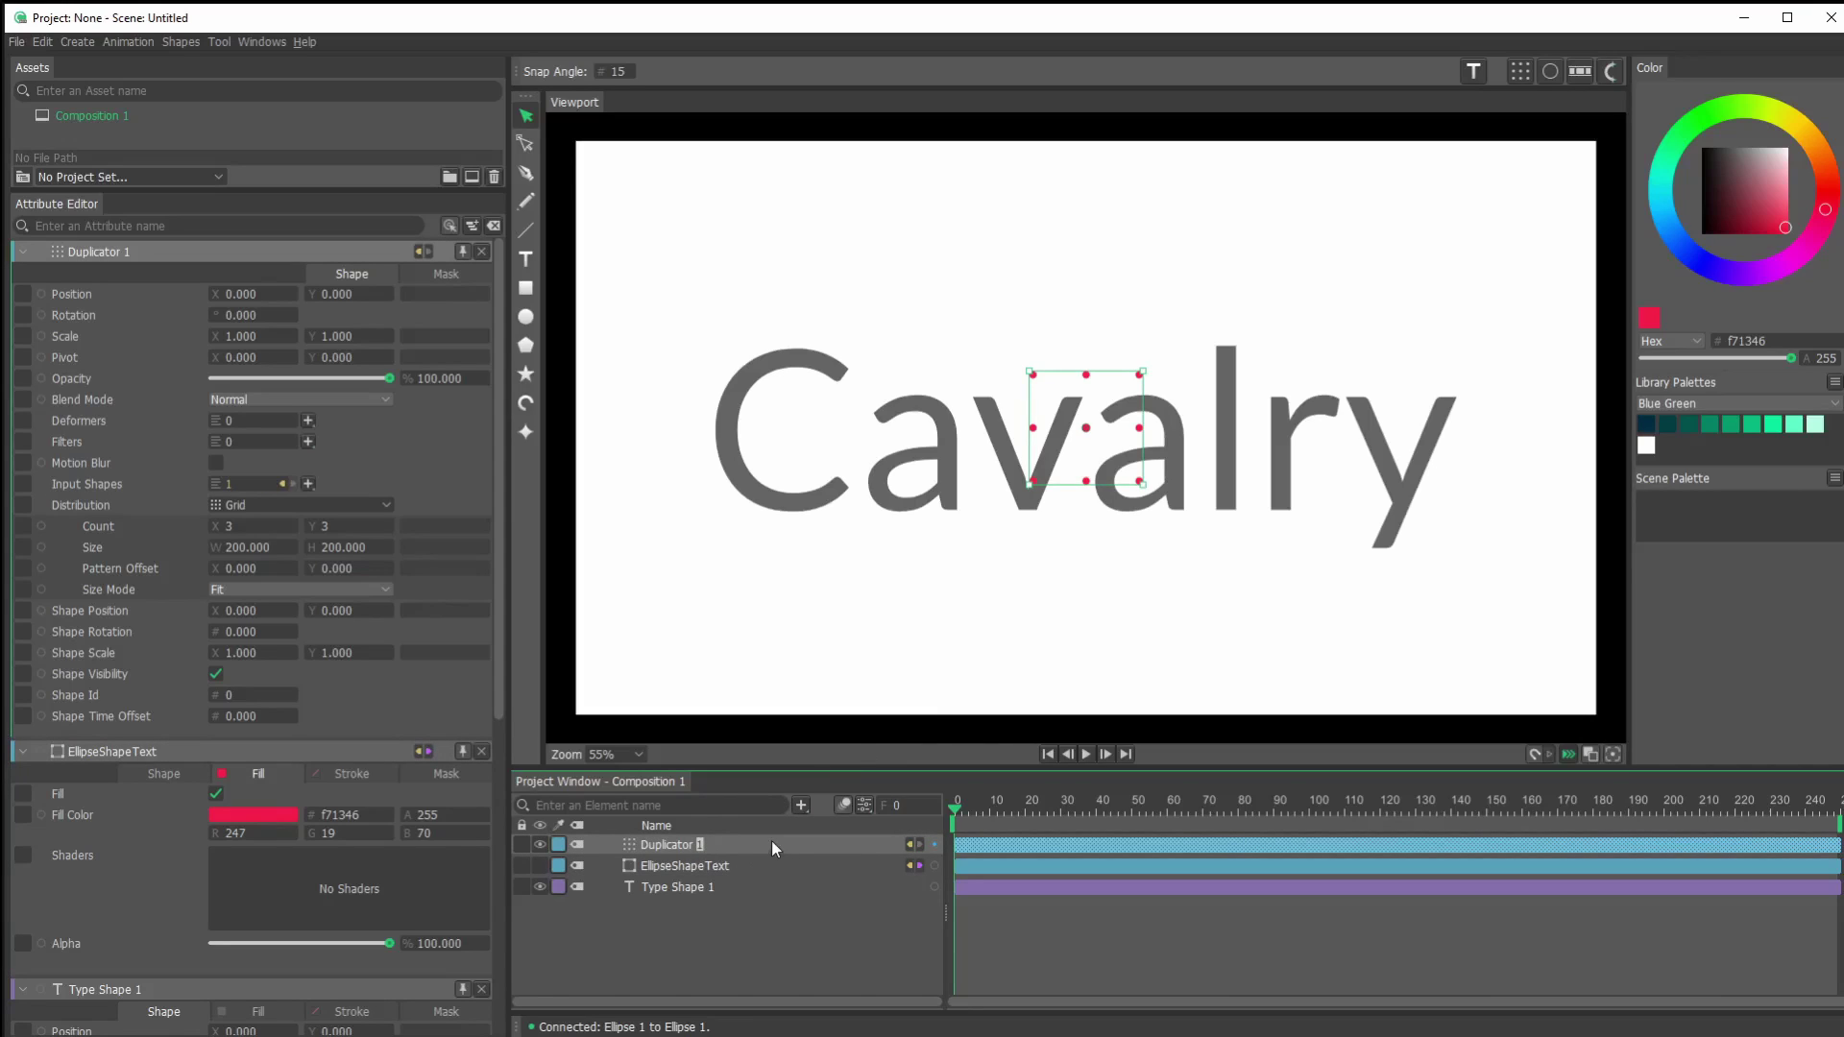
{"action": "key", "text": "BackSpace"}
{"action": "key", "text": "BackSpace"}
{"action": "type", "text": "Text"}
{"action": "key", "text": "Return"}
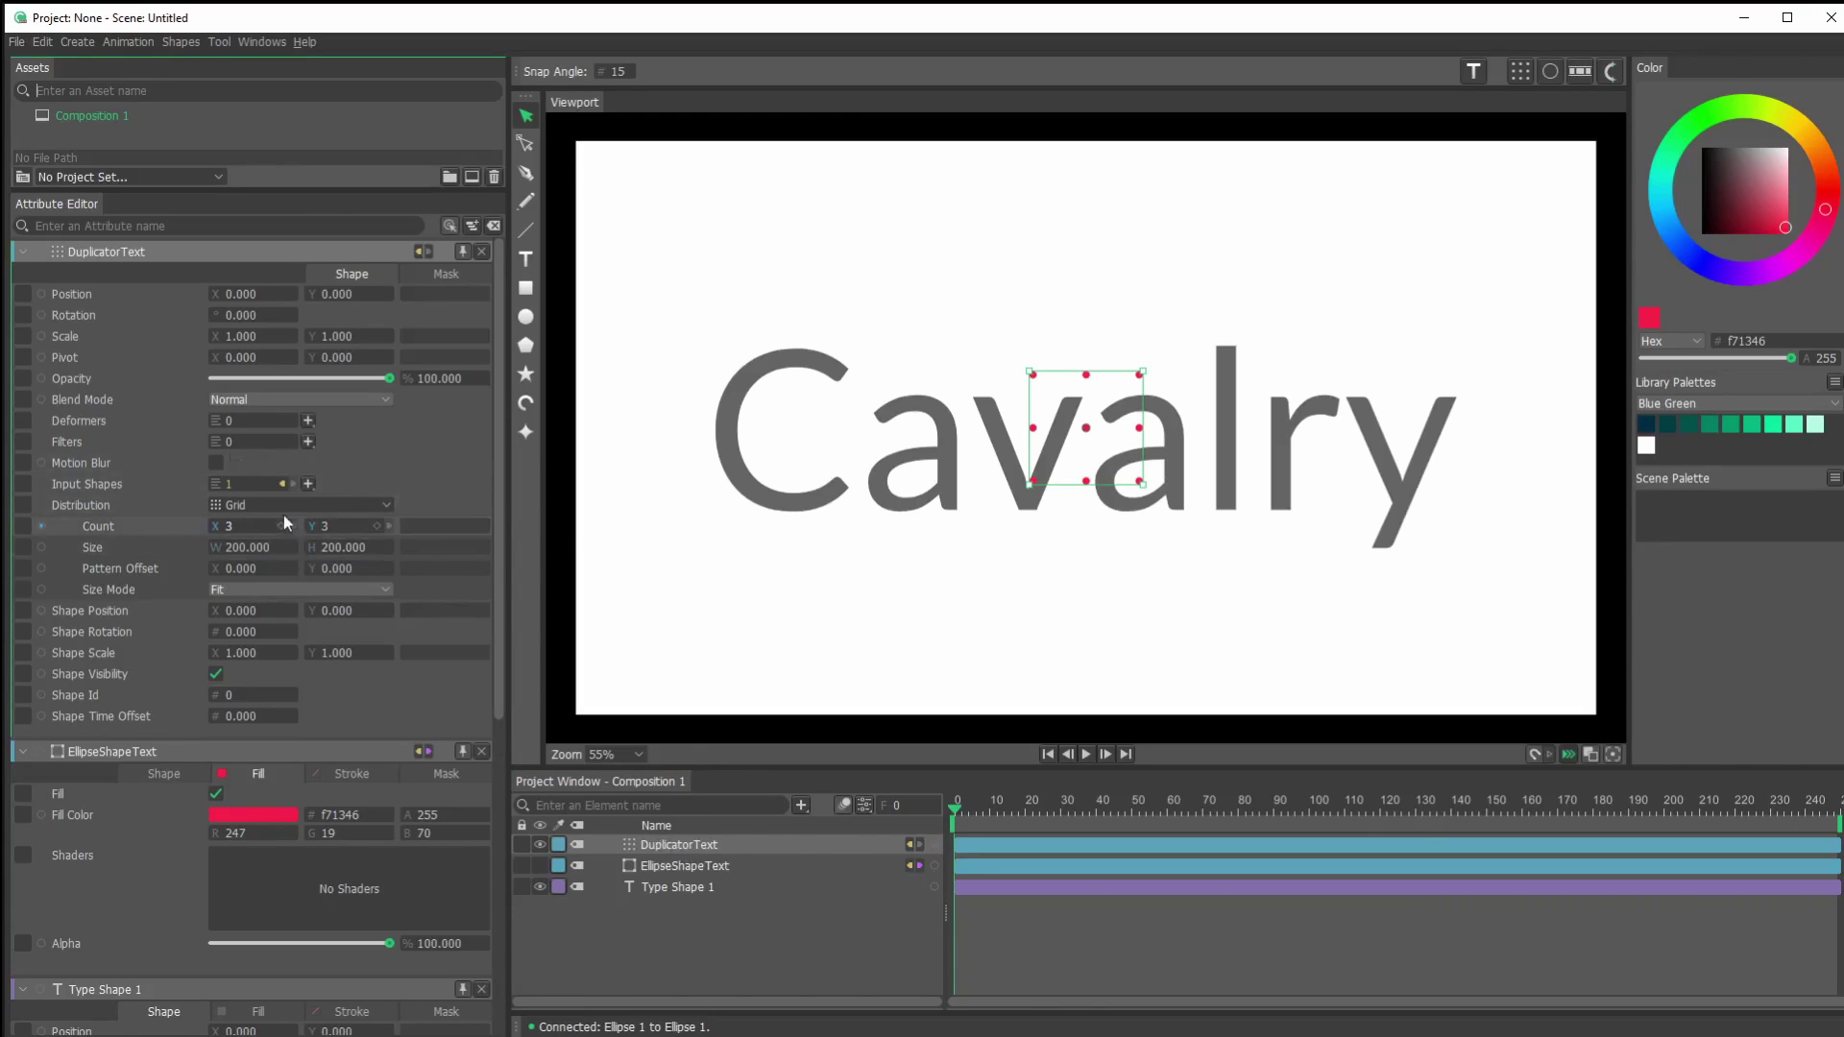
Change DuplicatorText's distribution to Voxelize and connect Type Shape 1 as its input shape.
{"action": "left_click", "coordinate": [384, 506]}
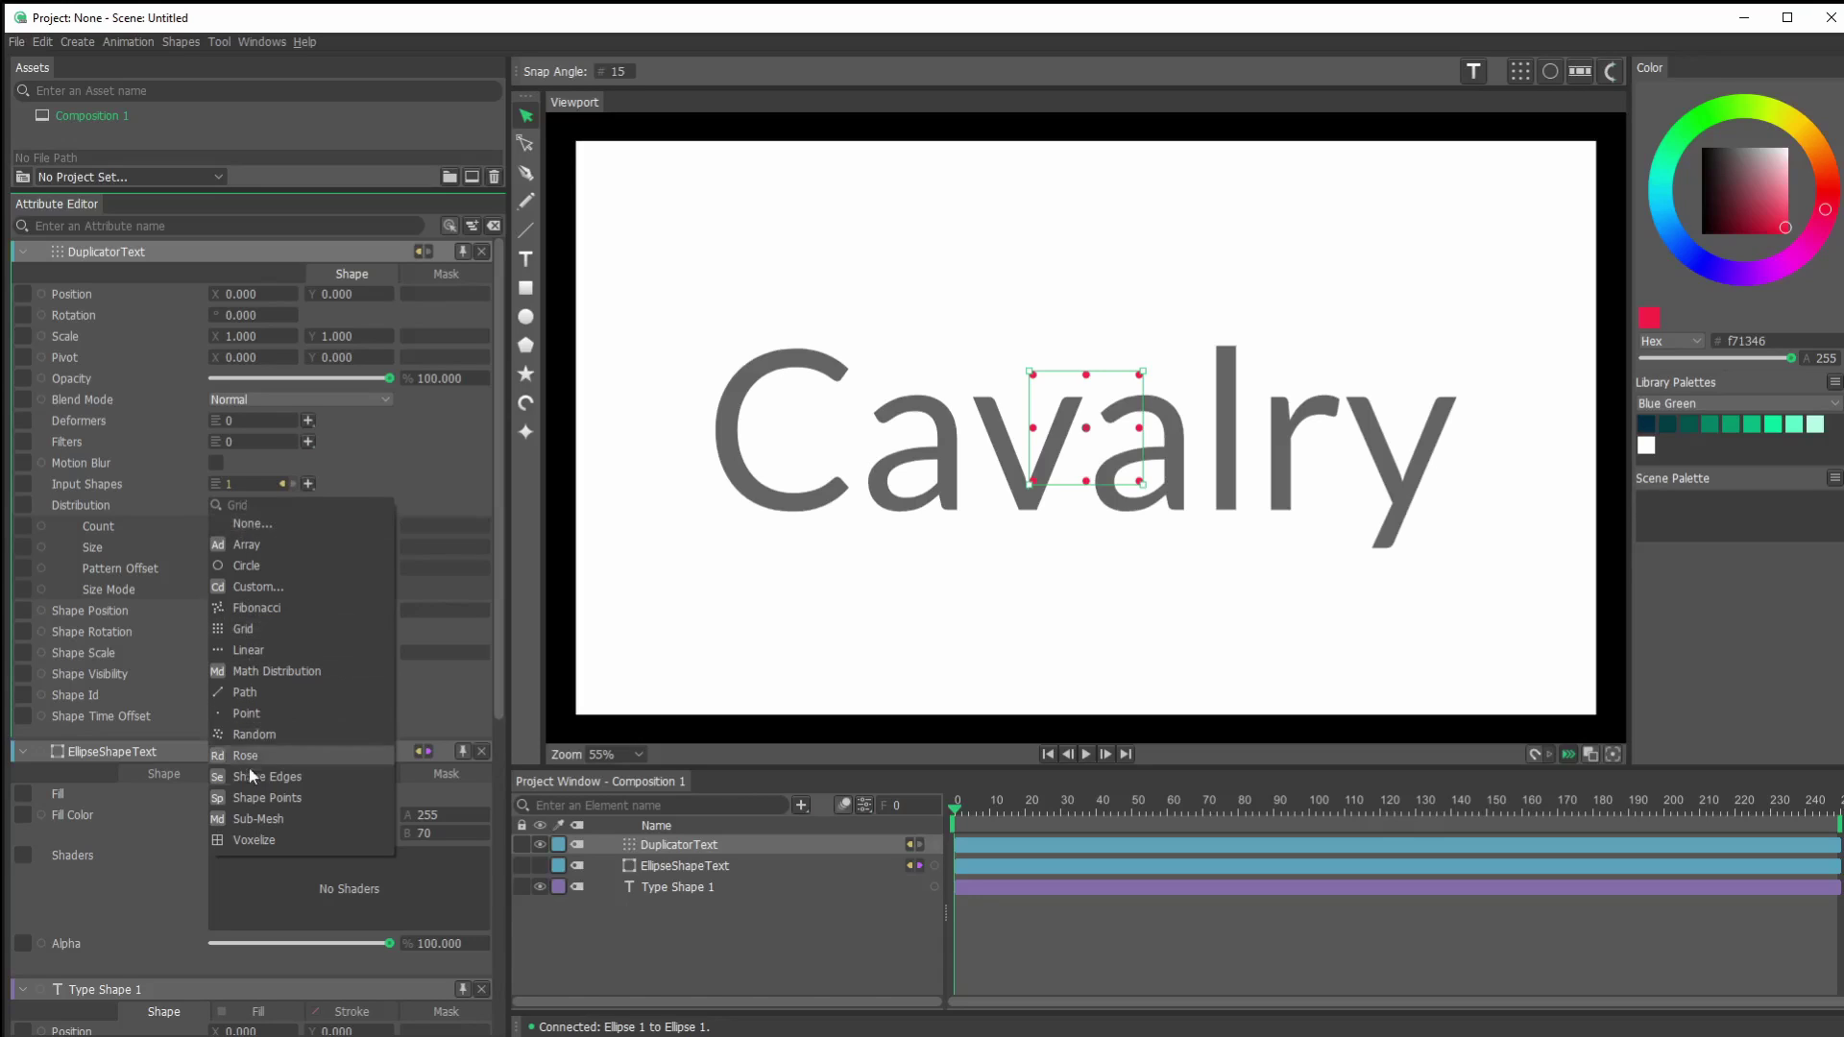
{"action": "left_click", "coordinate": [246, 841]}
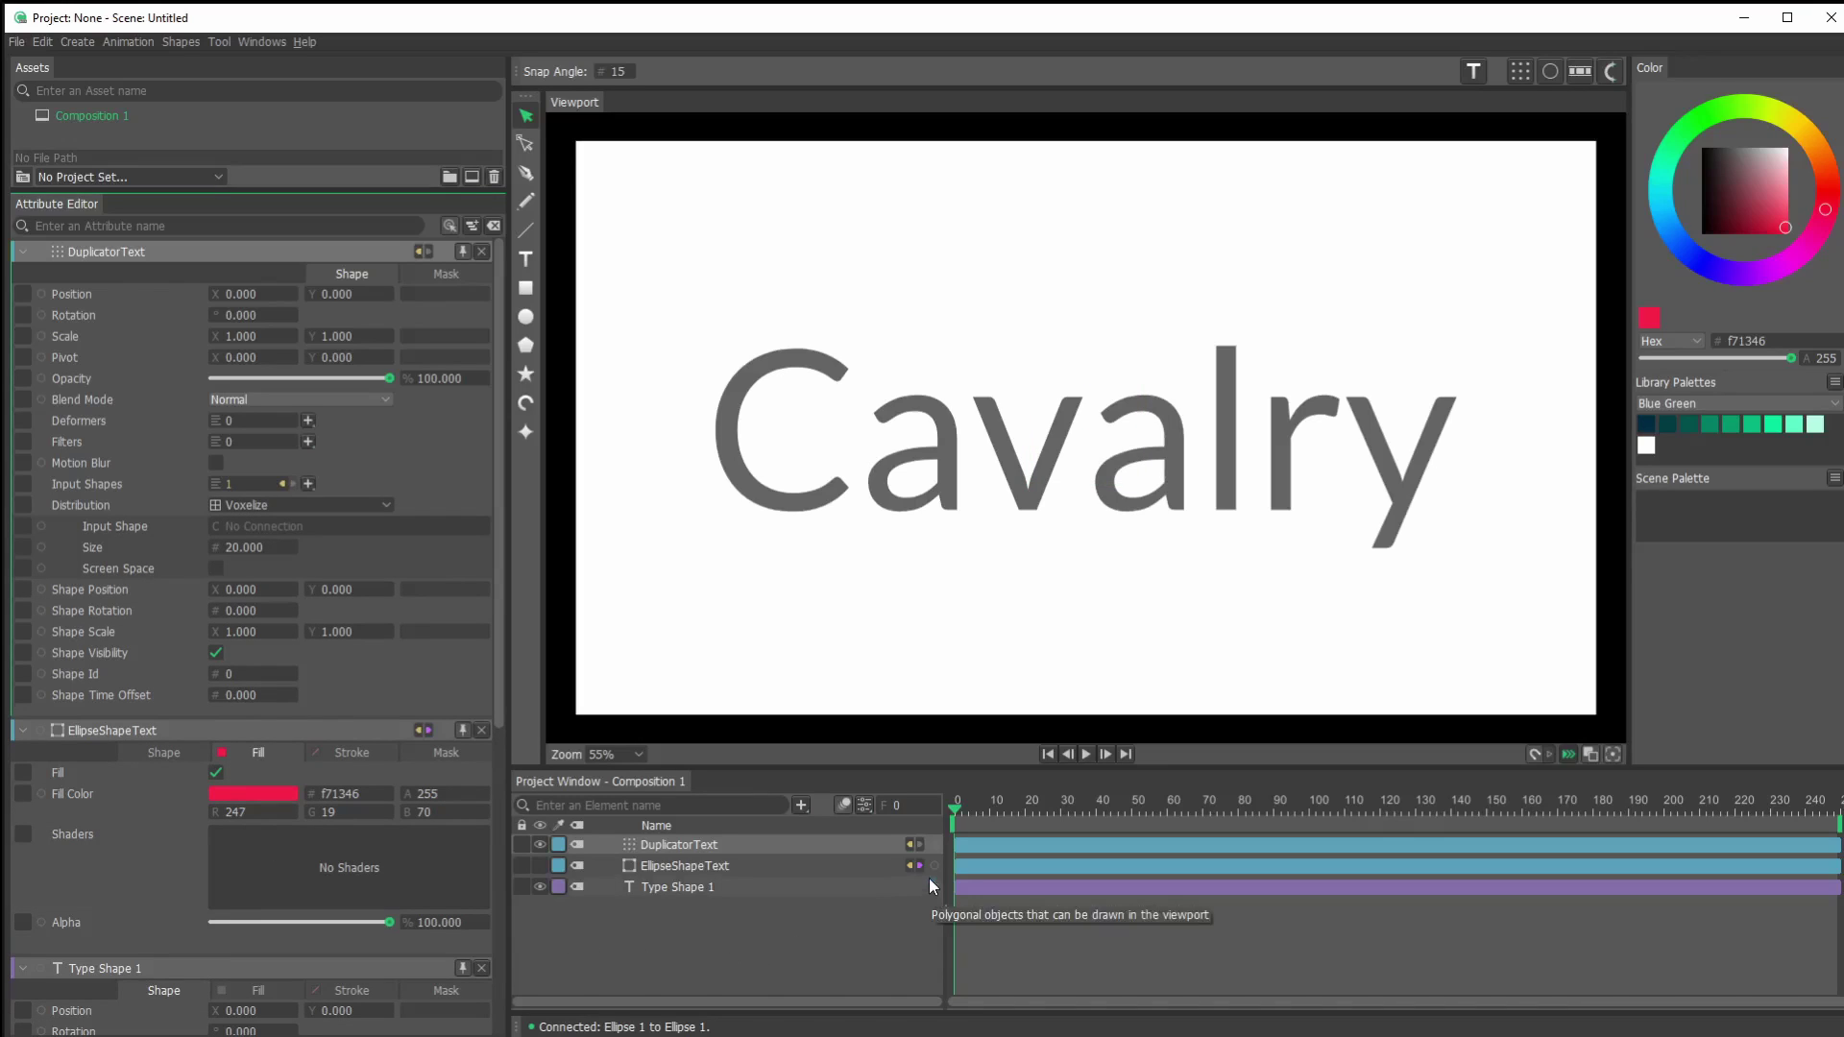
{"action": "left_click_drag", "start_coordinate": [935, 885], "coordinate": [257, 528]}
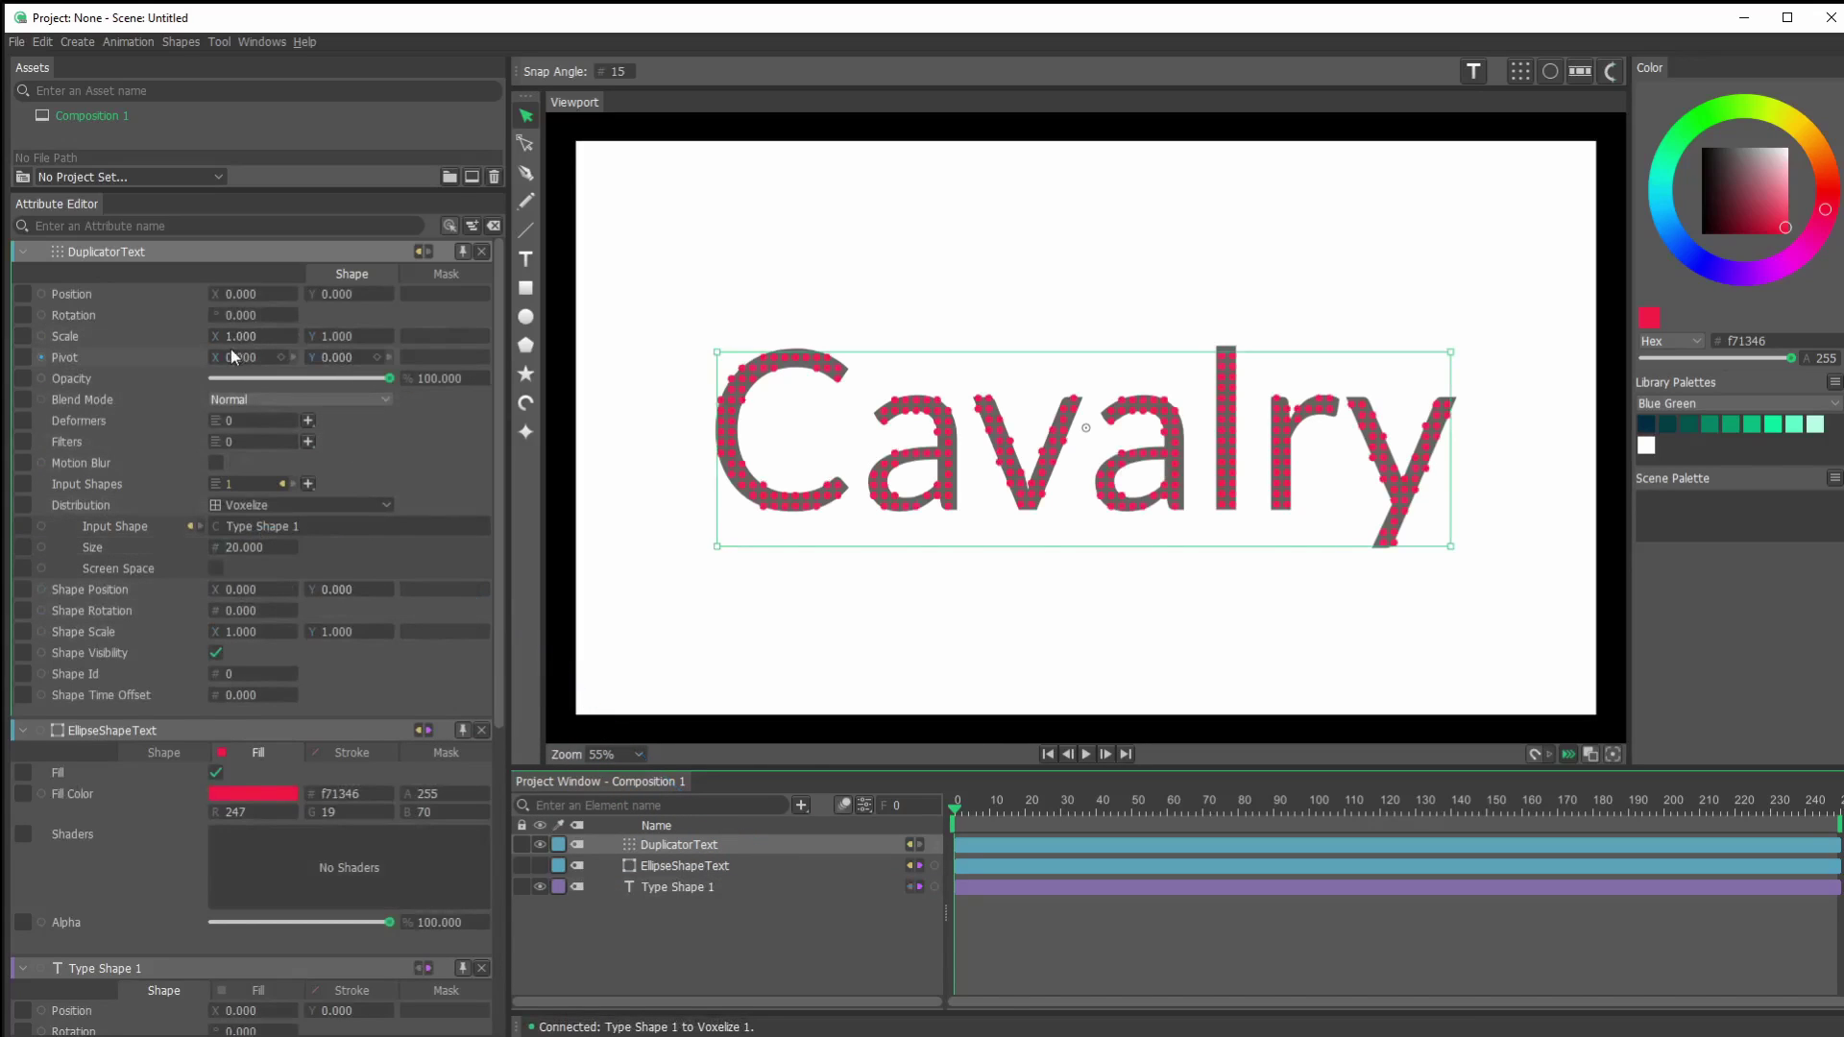
Link the text shape's Y scale to its X scale and set the scale to 1.09.
{"action": "left_click", "coordinate": [681, 889]}
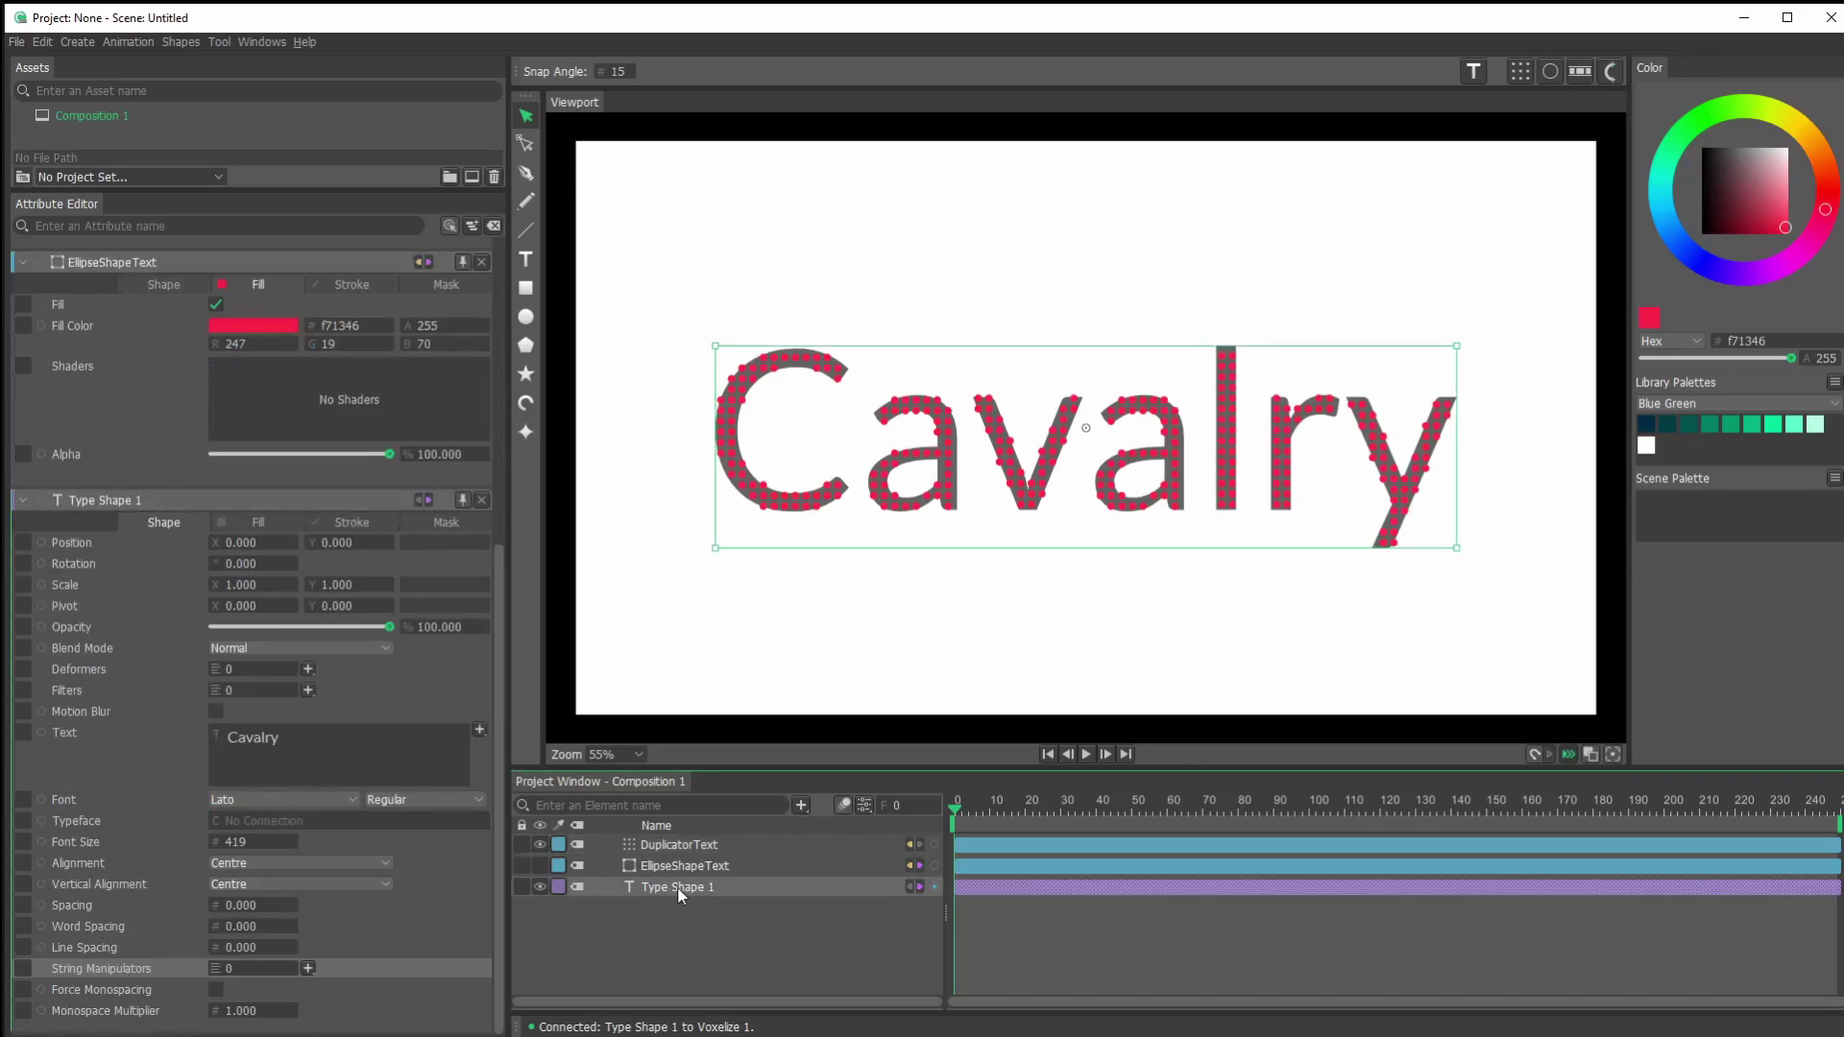
{"action": "left_click", "coordinate": [678, 889]}
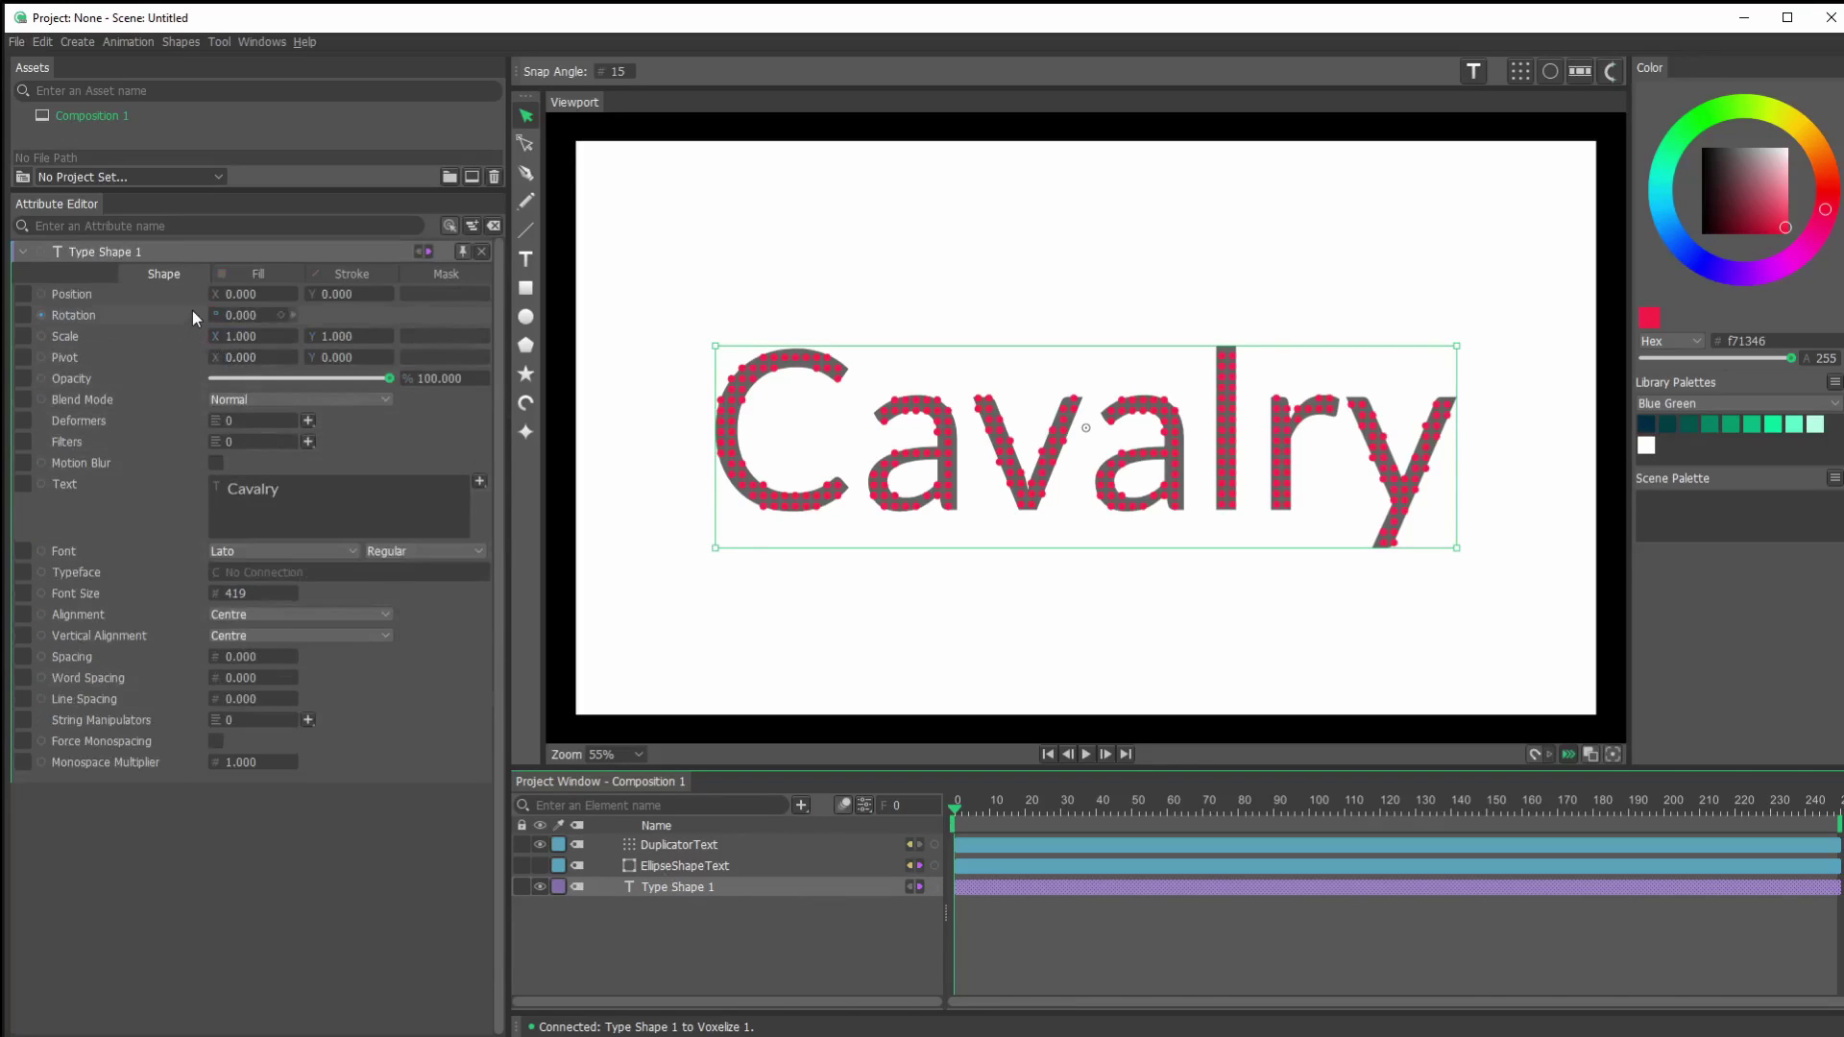
{"action": "left_click_drag", "start_coordinate": [213, 342], "coordinate": [950, 500]}
{"action": "double_click", "coordinate": [240, 336]}
{"action": "type", "text": "1.47"}
{"action": "key", "text": "Return"}
{"action": "left_click_drag", "start_coordinate": [337, 336], "coordinate": [67, 350]}
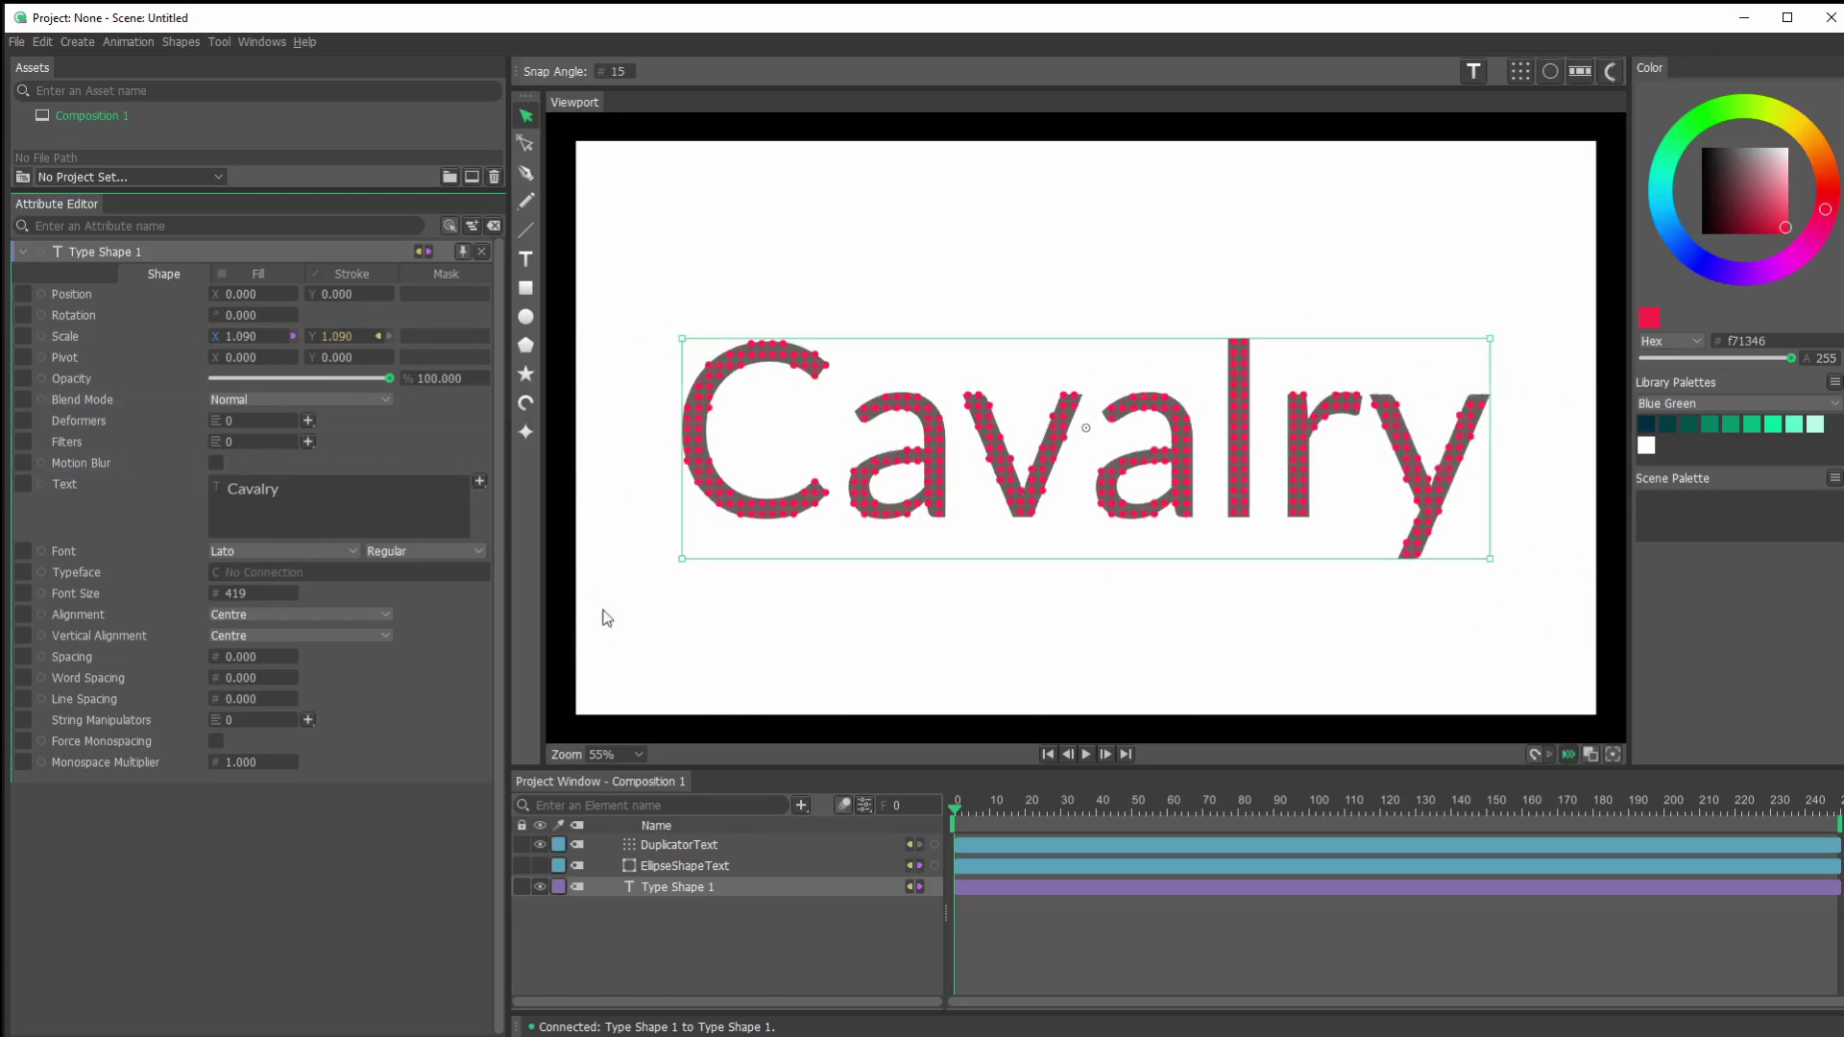
{"action": "left_click", "coordinate": [713, 955]}
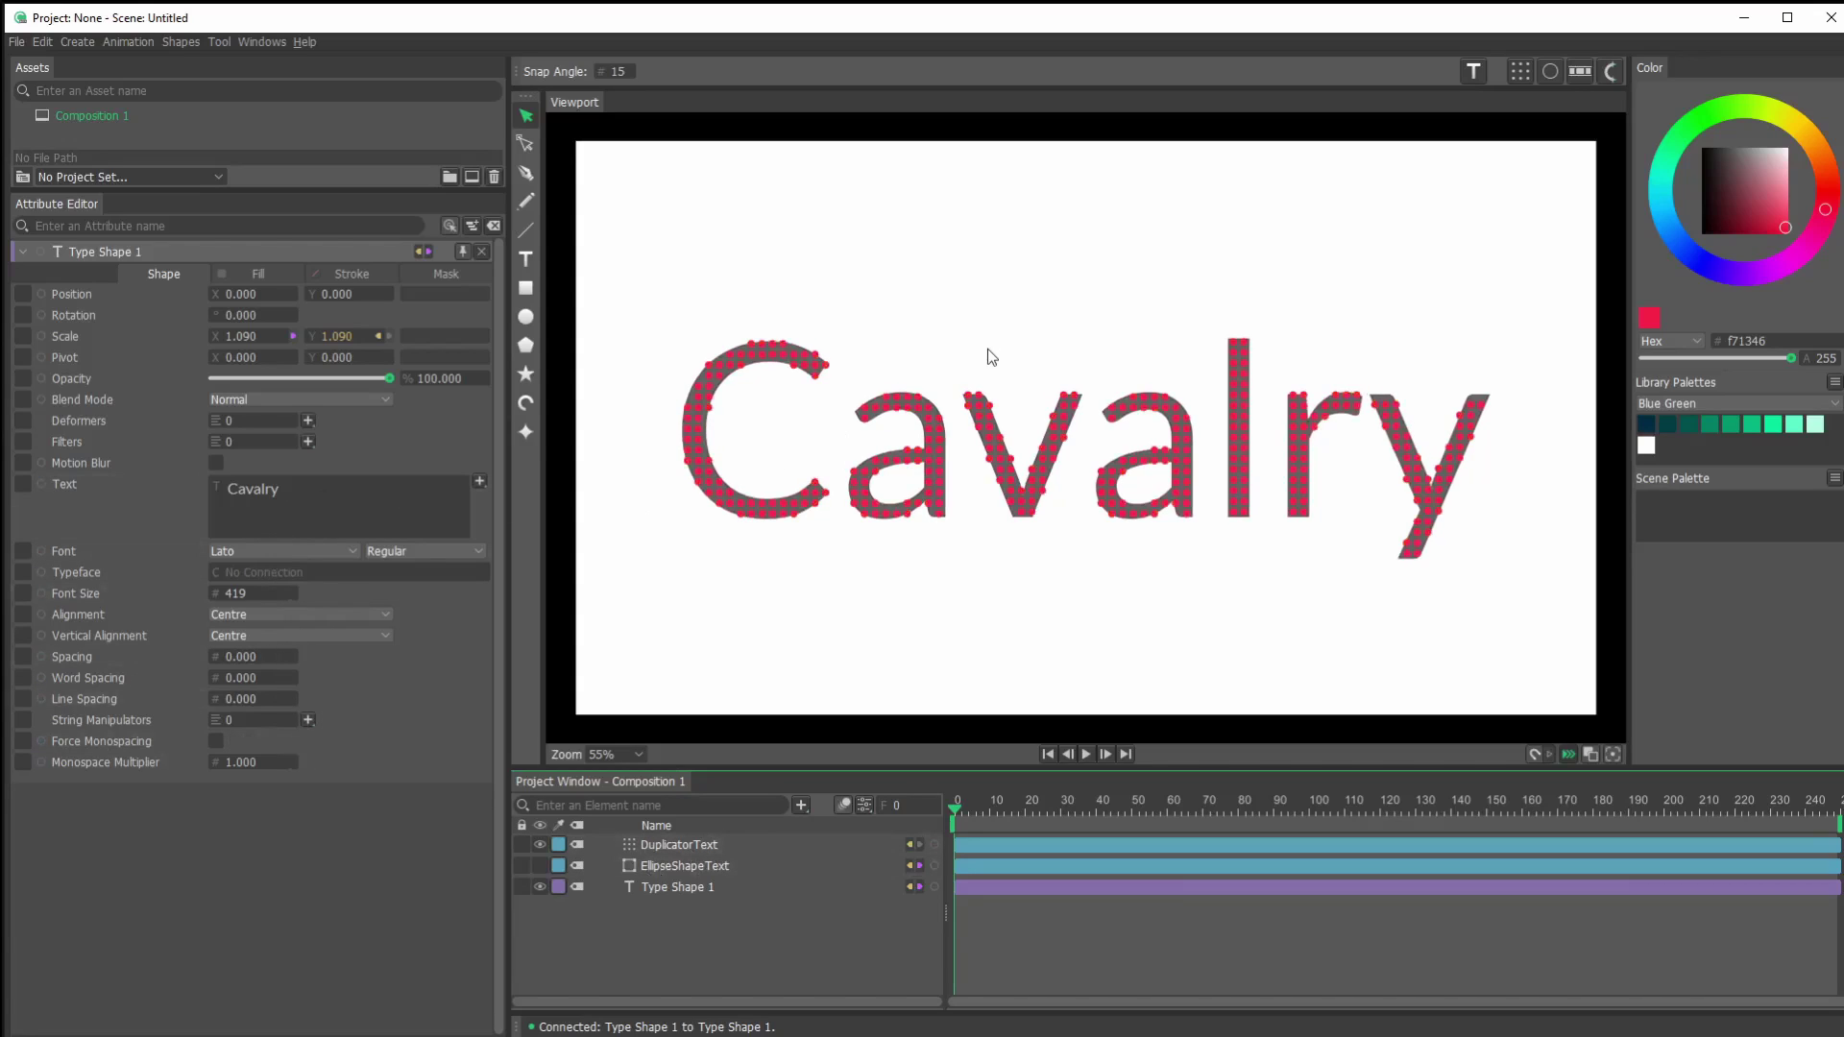
Add a Background Shape and move it below all the other layers.
{"action": "left_click", "coordinate": [801, 807]}
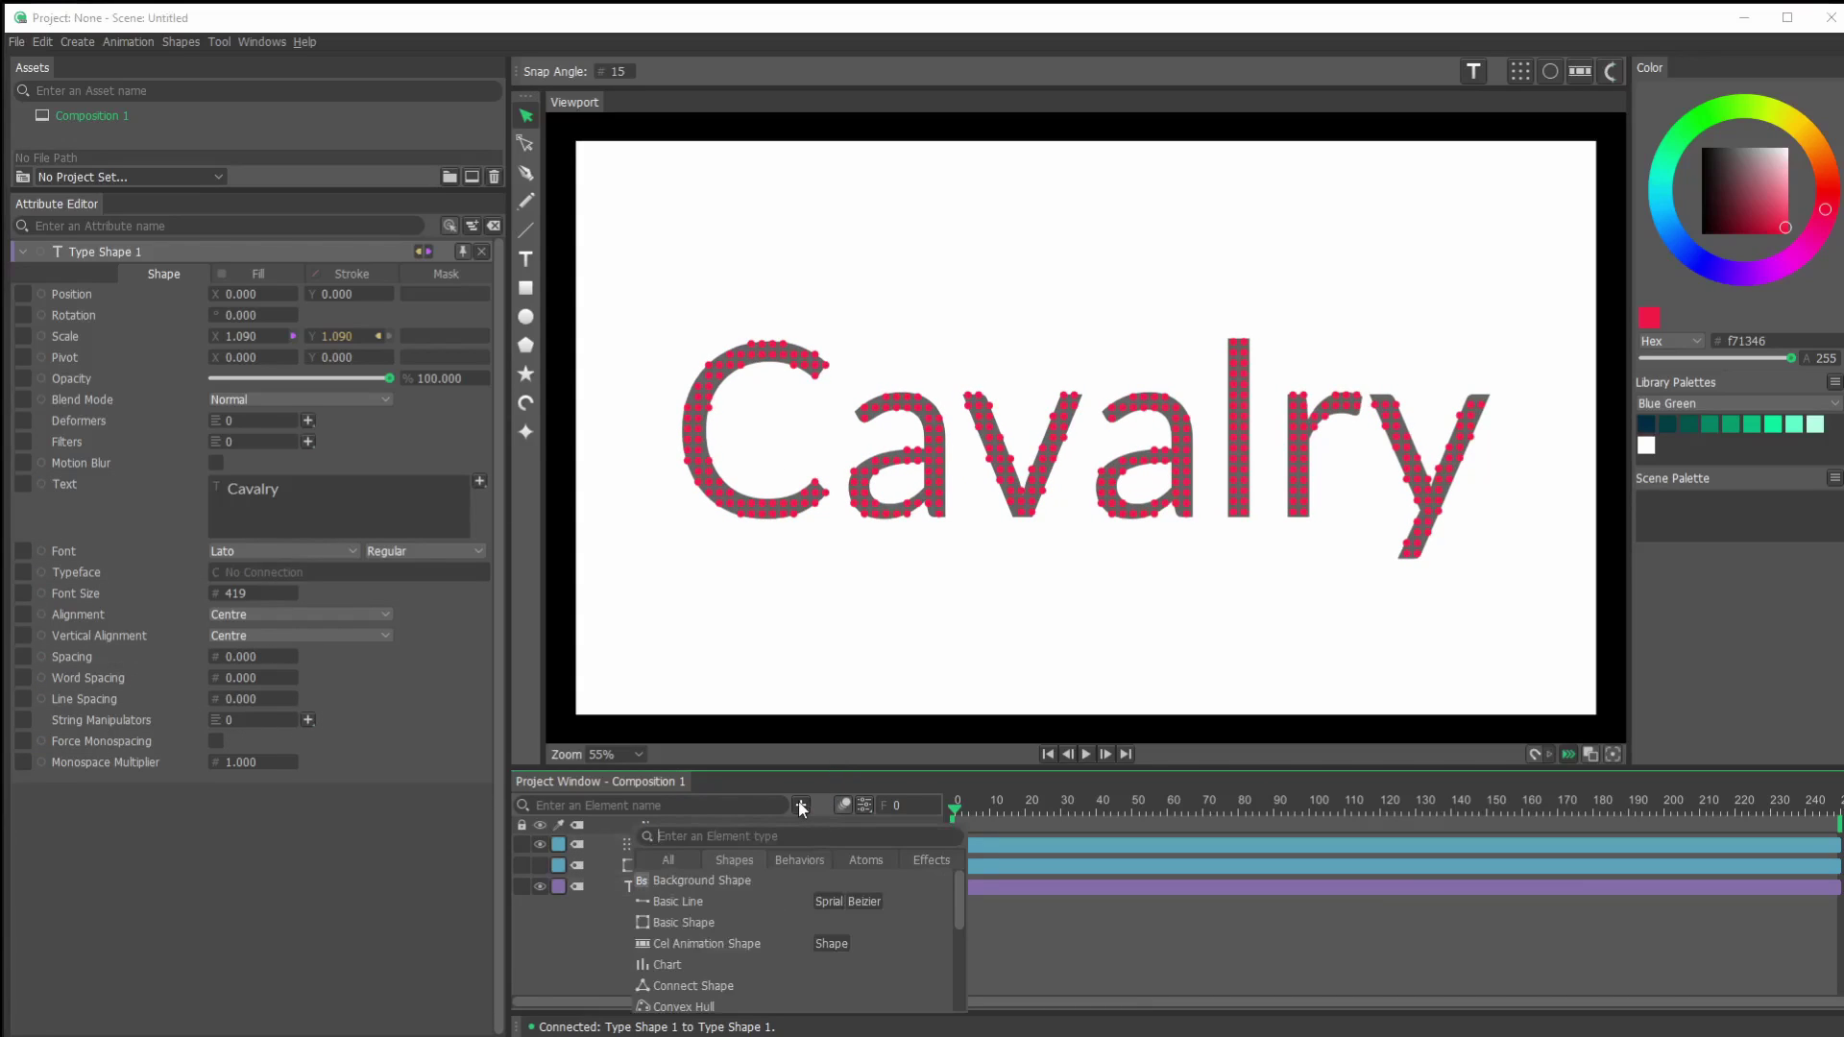
{"action": "type", "text": "bs"}
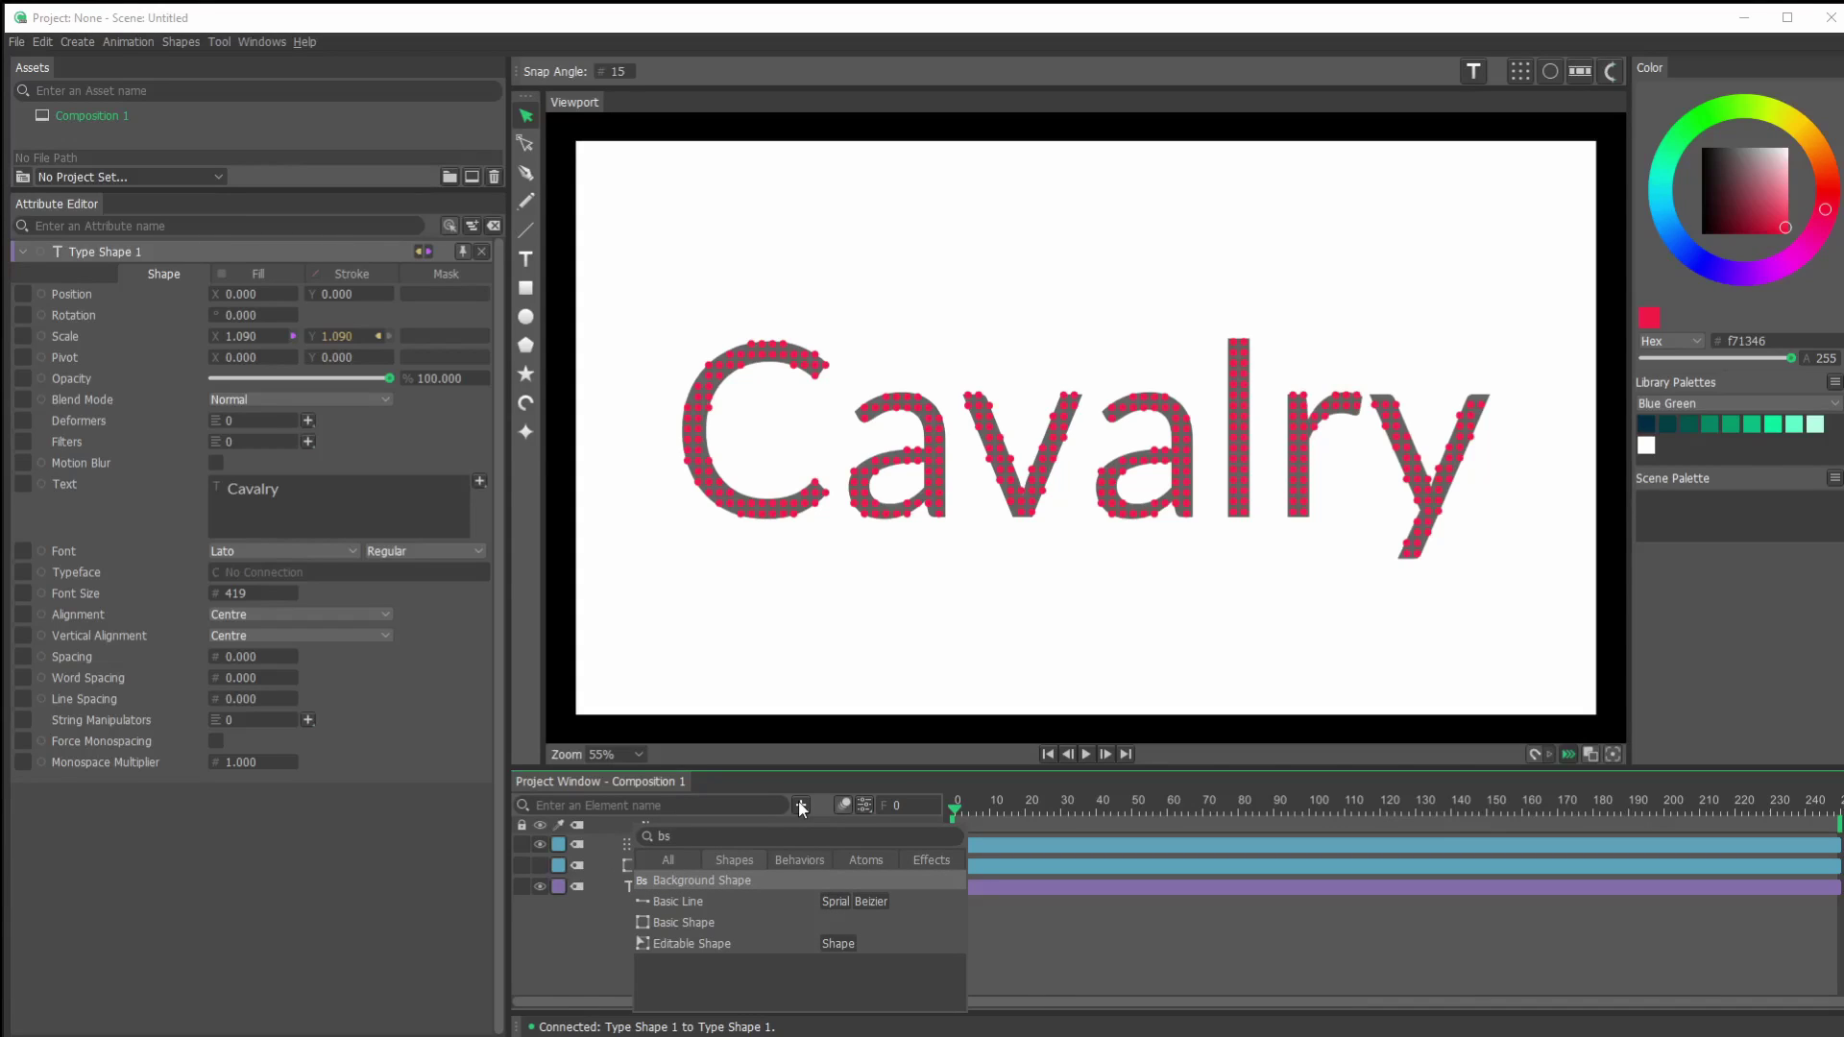
{"action": "key", "text": "Return"}
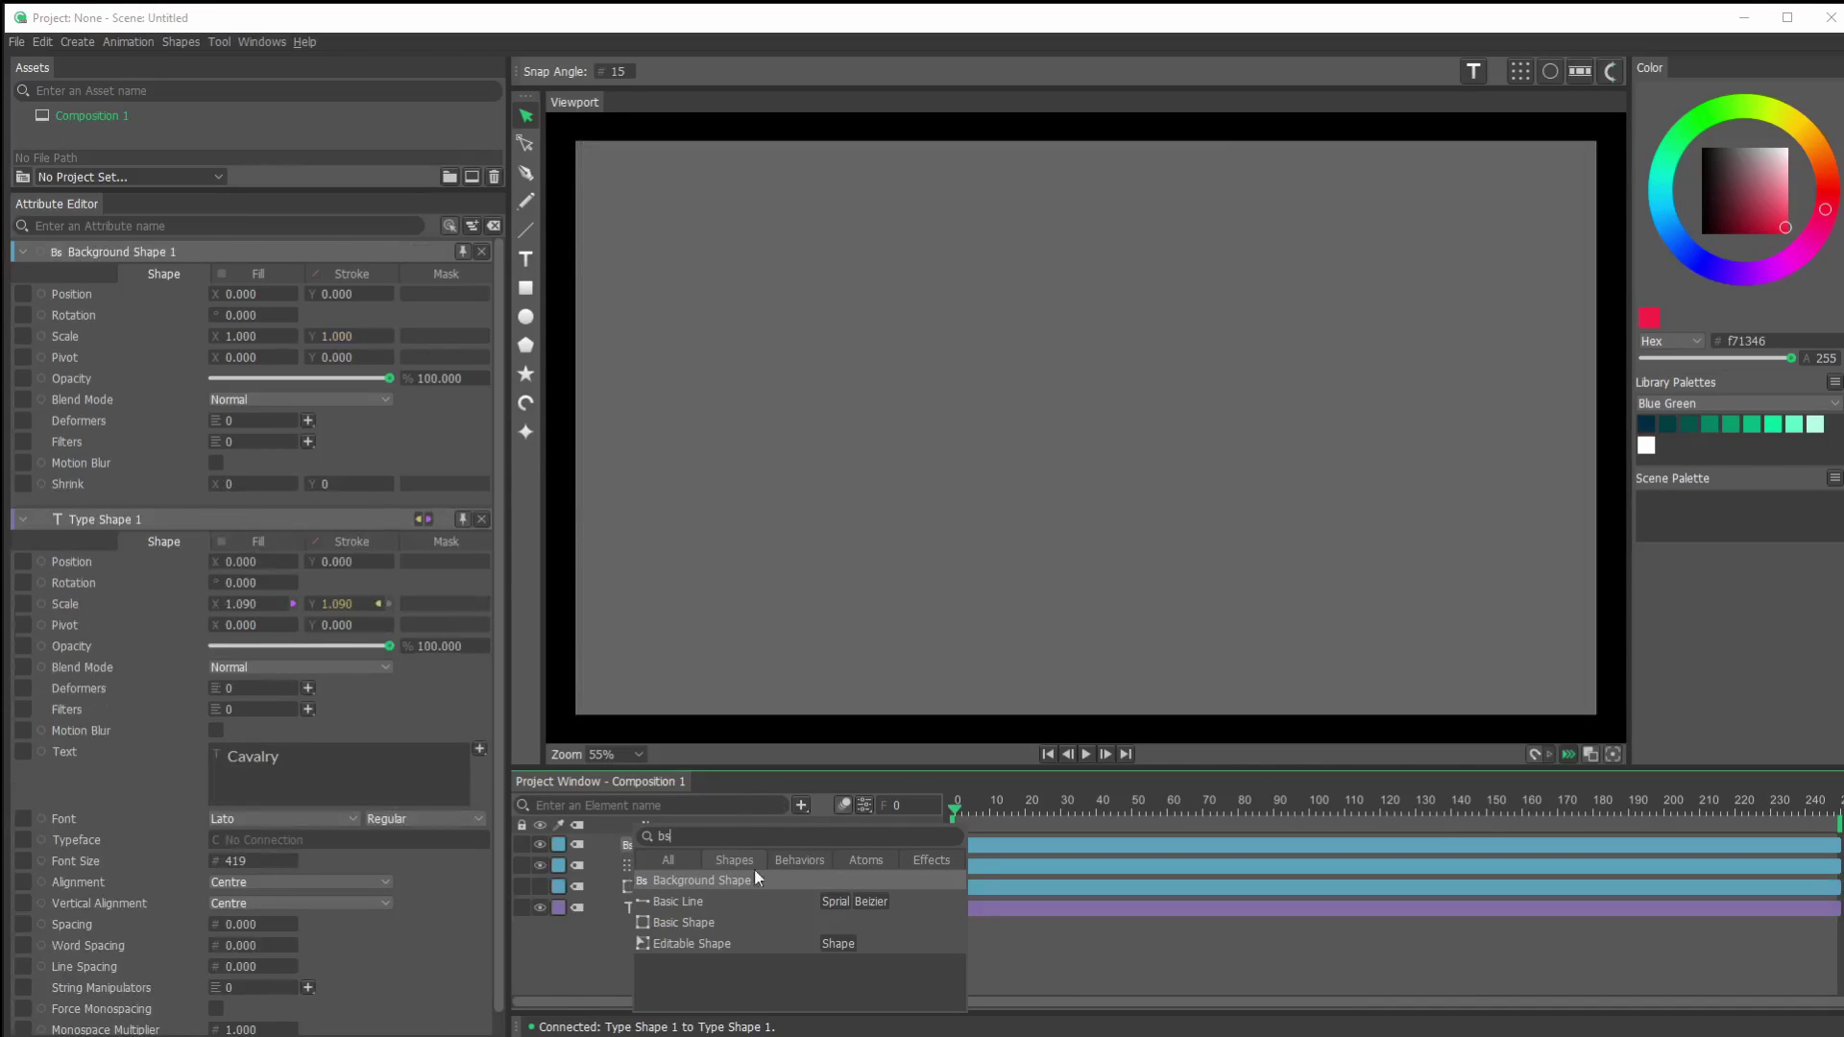
{"action": "left_click", "coordinate": [565, 937]}
{"action": "left_click_drag", "start_coordinate": [677, 845], "coordinate": [672, 945]}
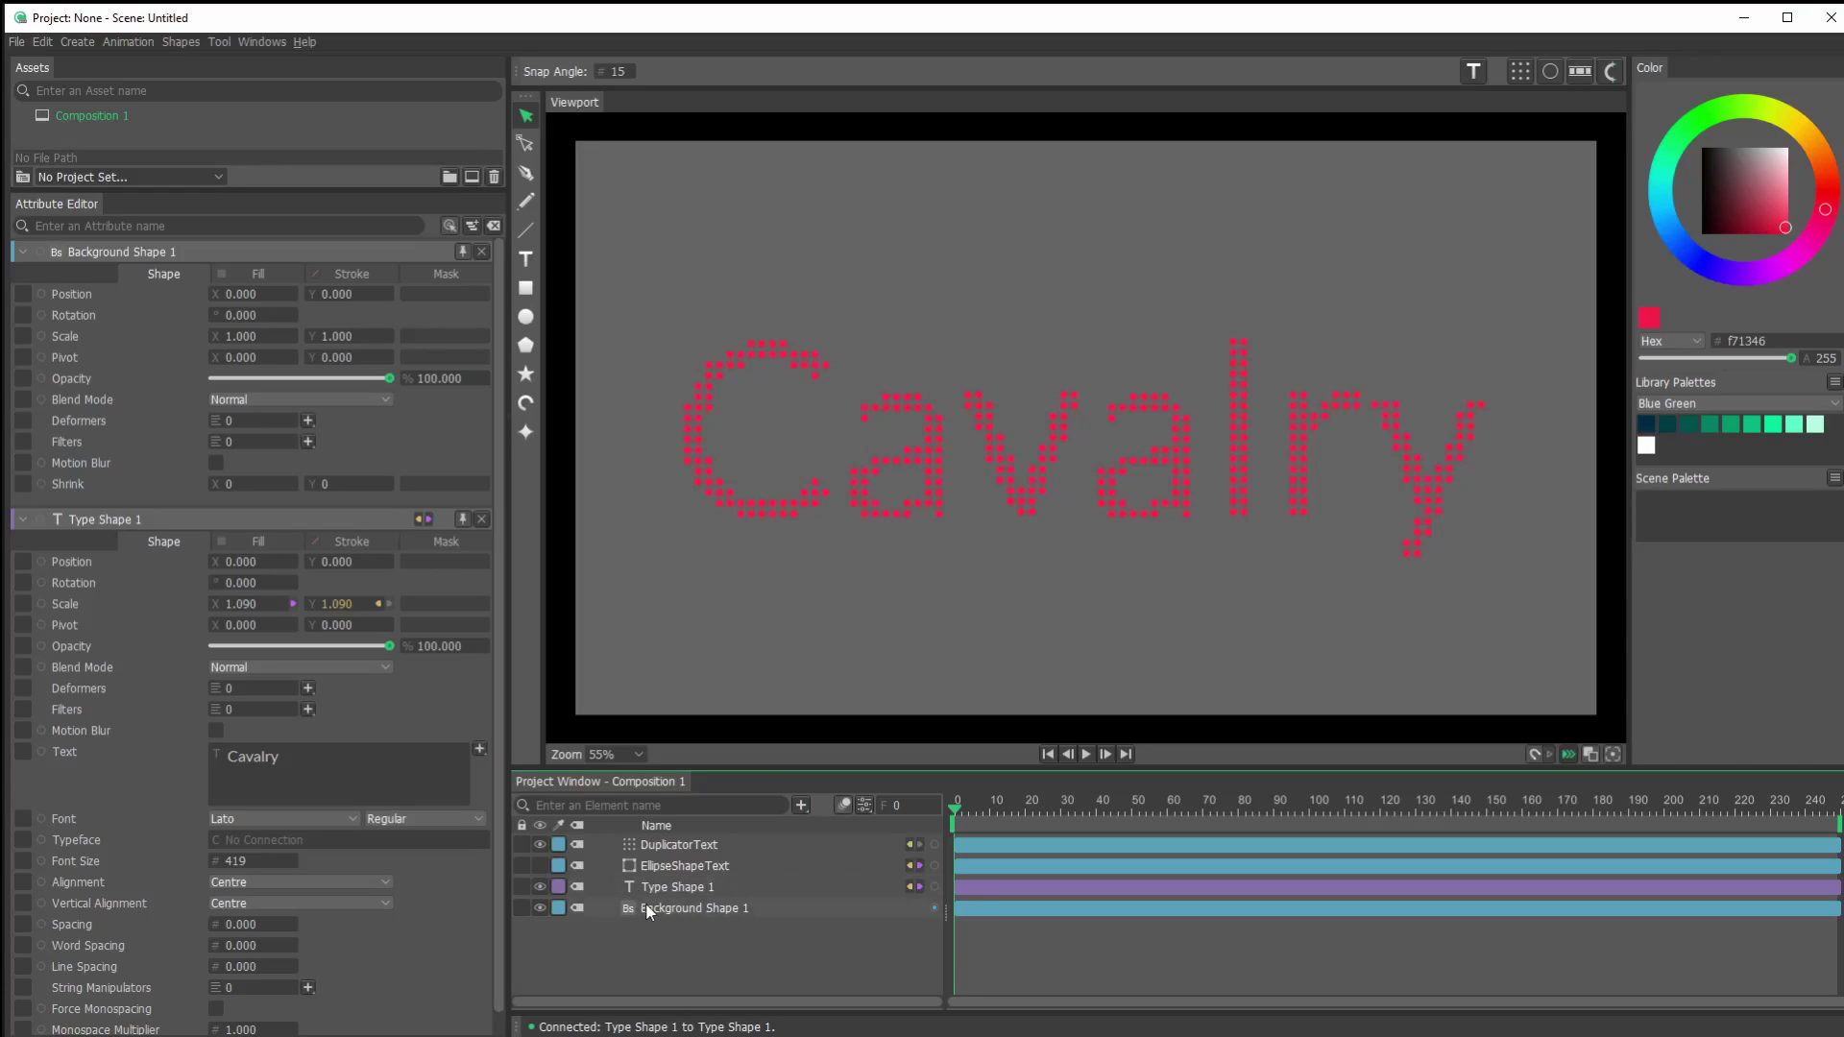
{"action": "left_click", "coordinate": [666, 844]}
{"action": "left_click", "coordinate": [661, 866]}
{"action": "left_click", "coordinate": [660, 888]}
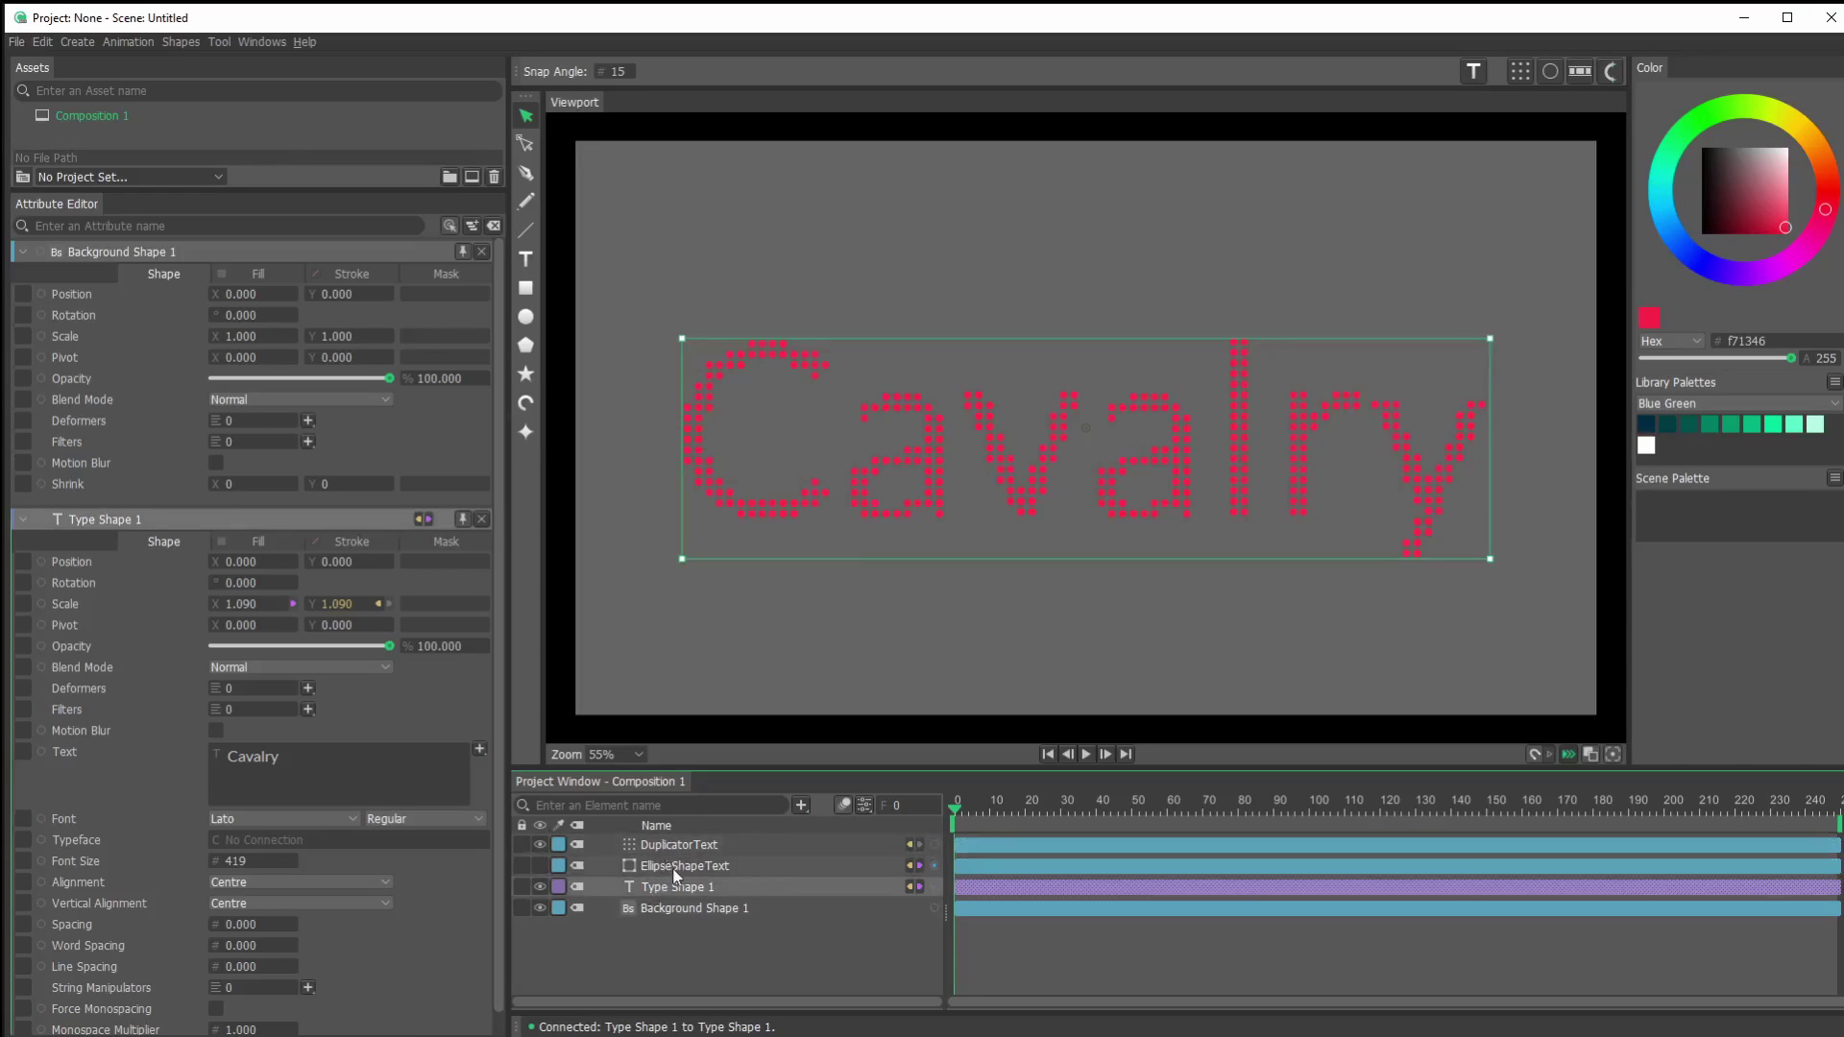
{"action": "left_click", "coordinate": [676, 867]}
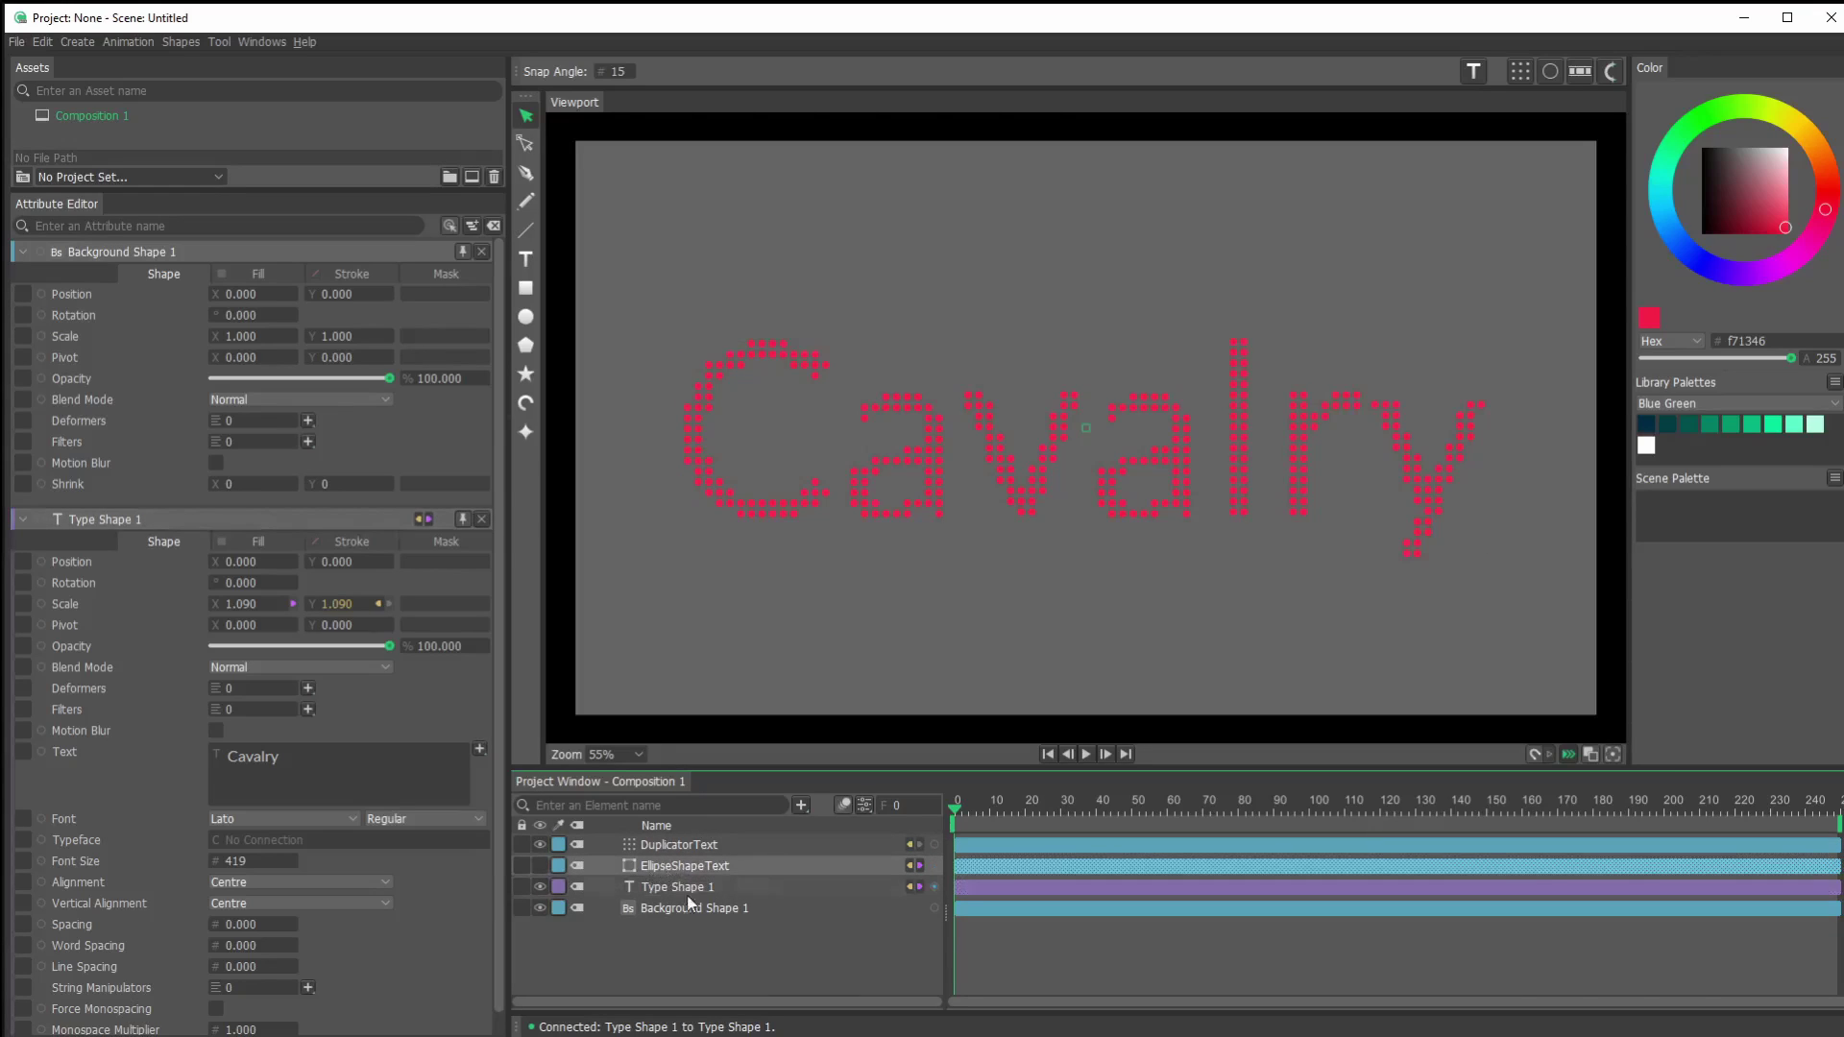
{"action": "left_click", "coordinate": [666, 930]}
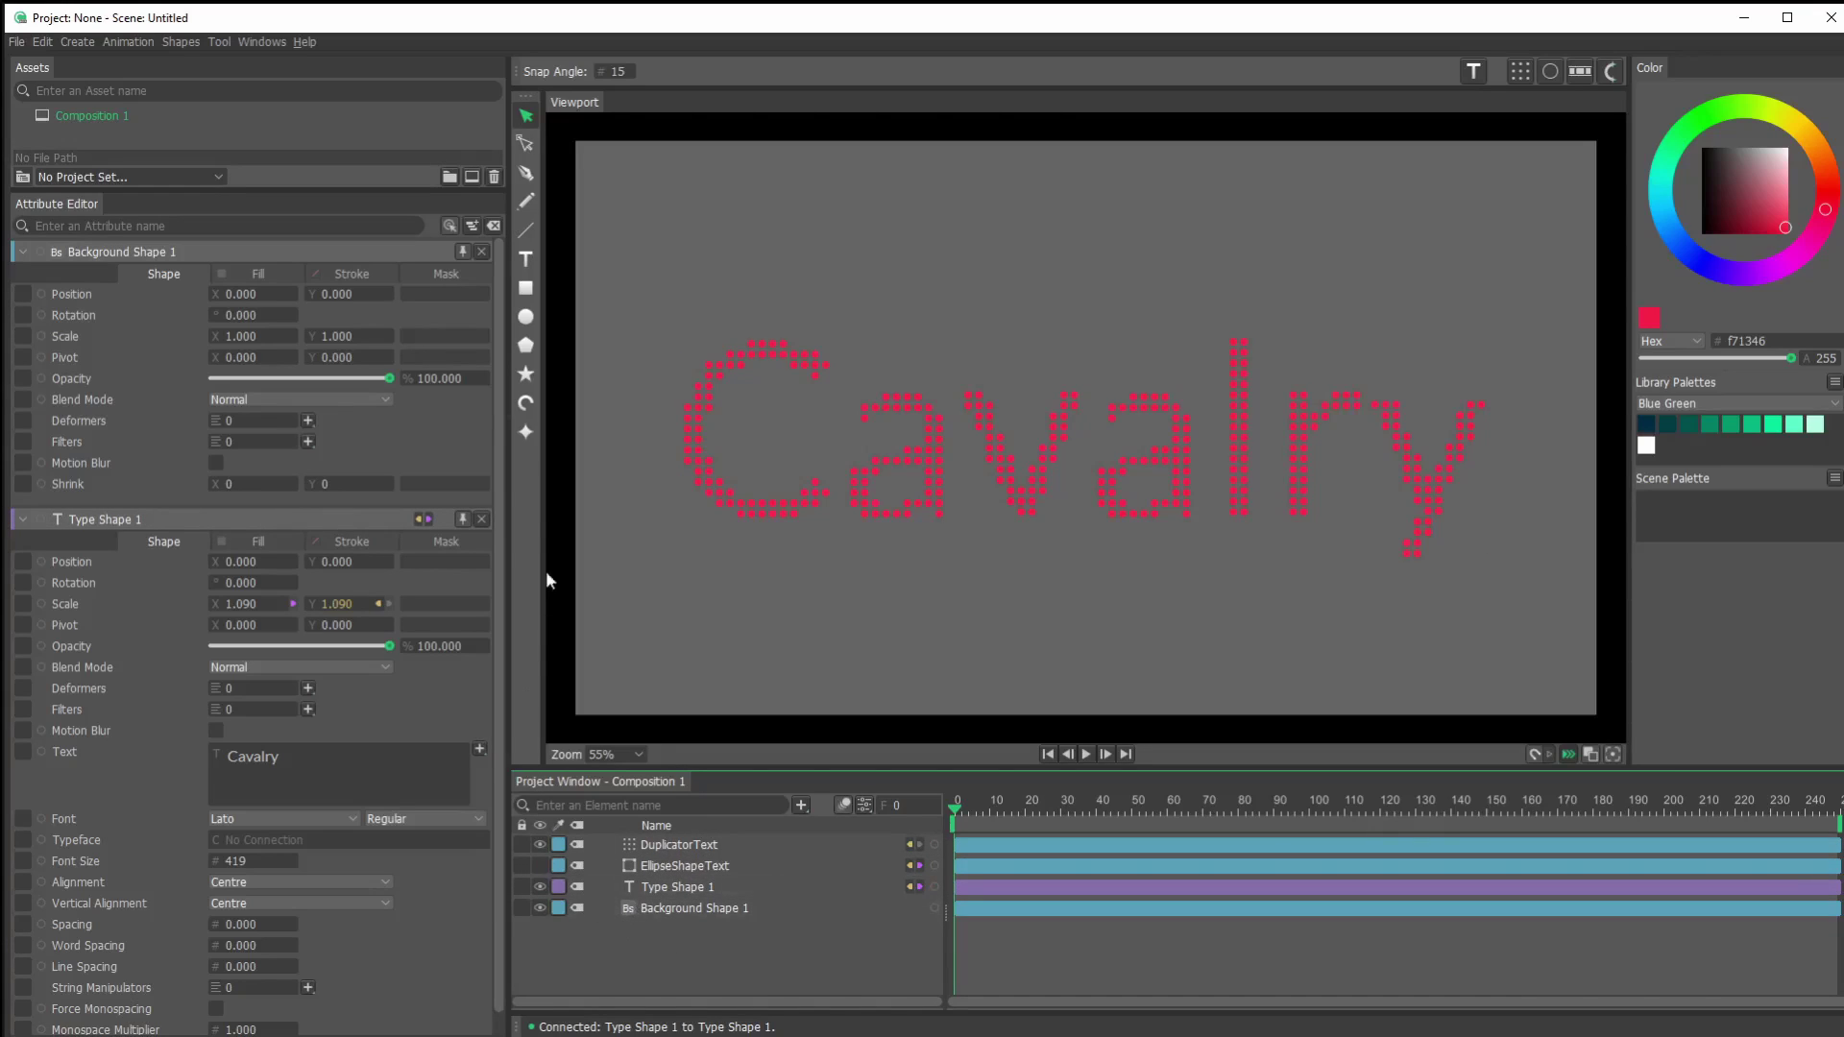
Add a second ellipse at the composition's centre and set its fill colour to cyan 00e5ff.
{"action": "left_click", "coordinate": [529, 319]}
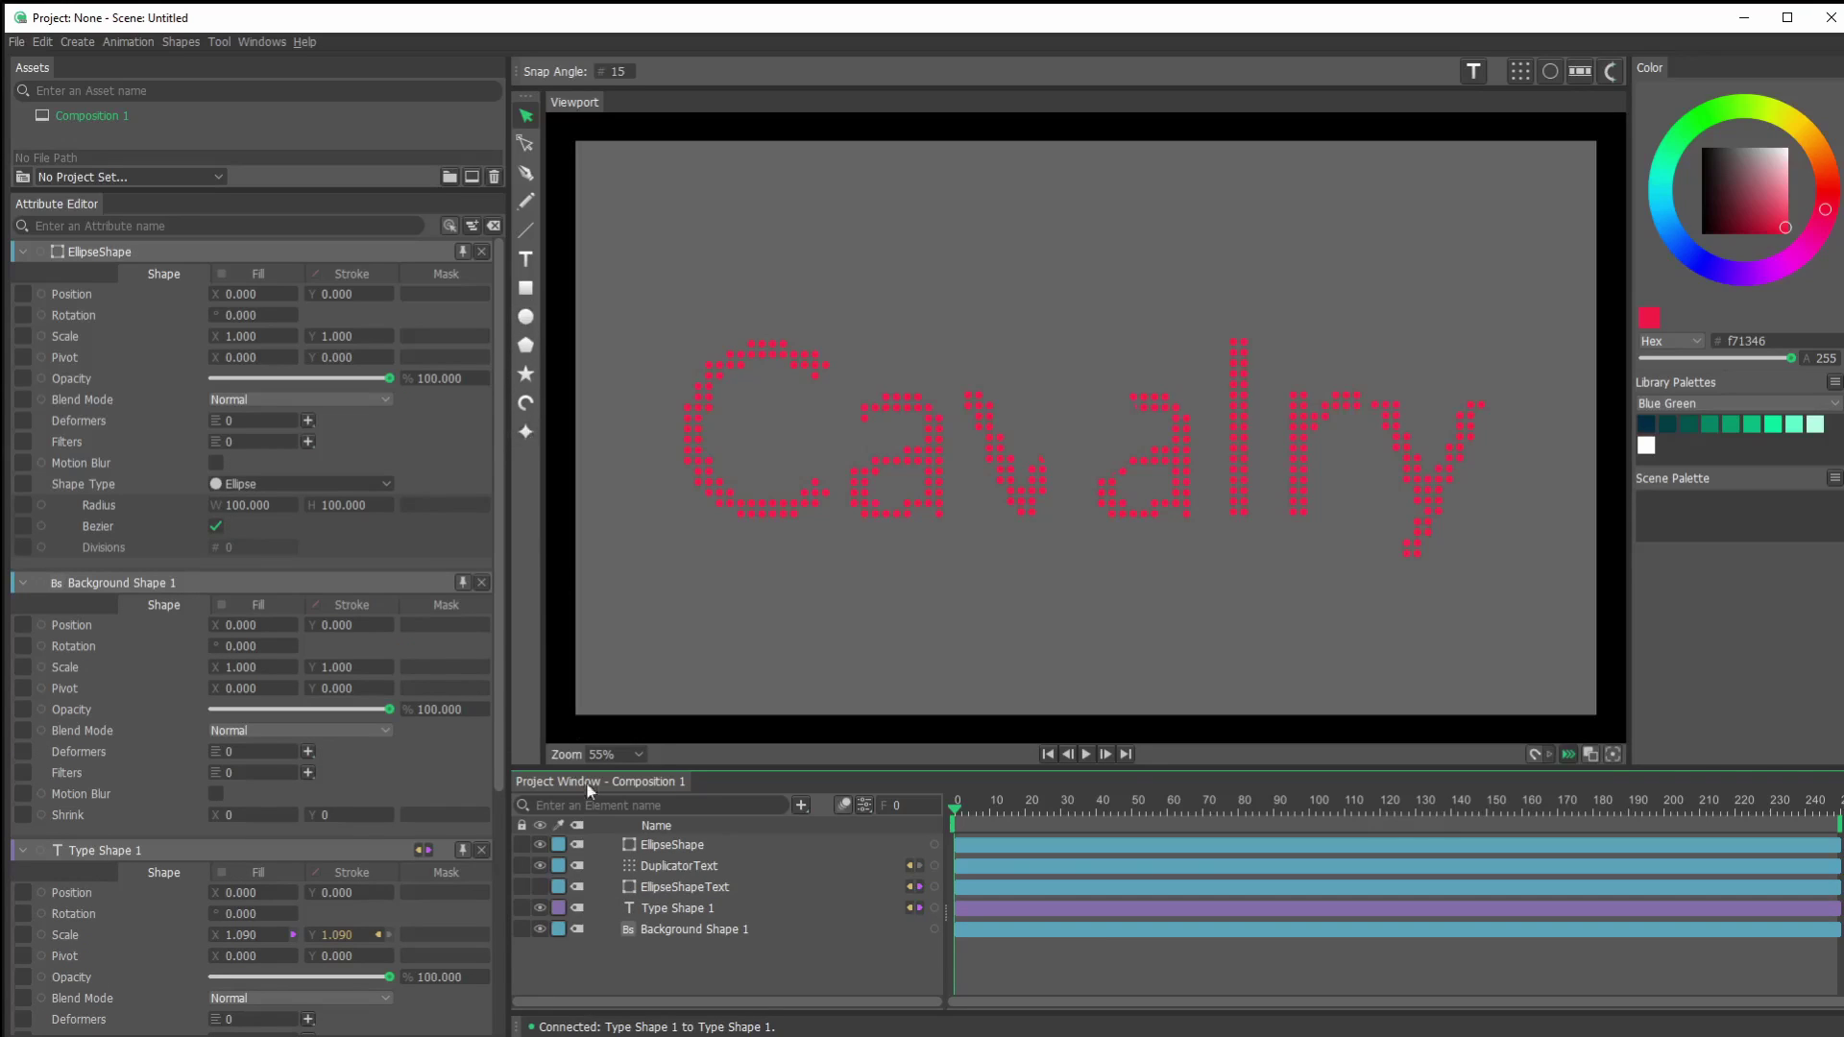
{"action": "left_click", "coordinate": [257, 274]}
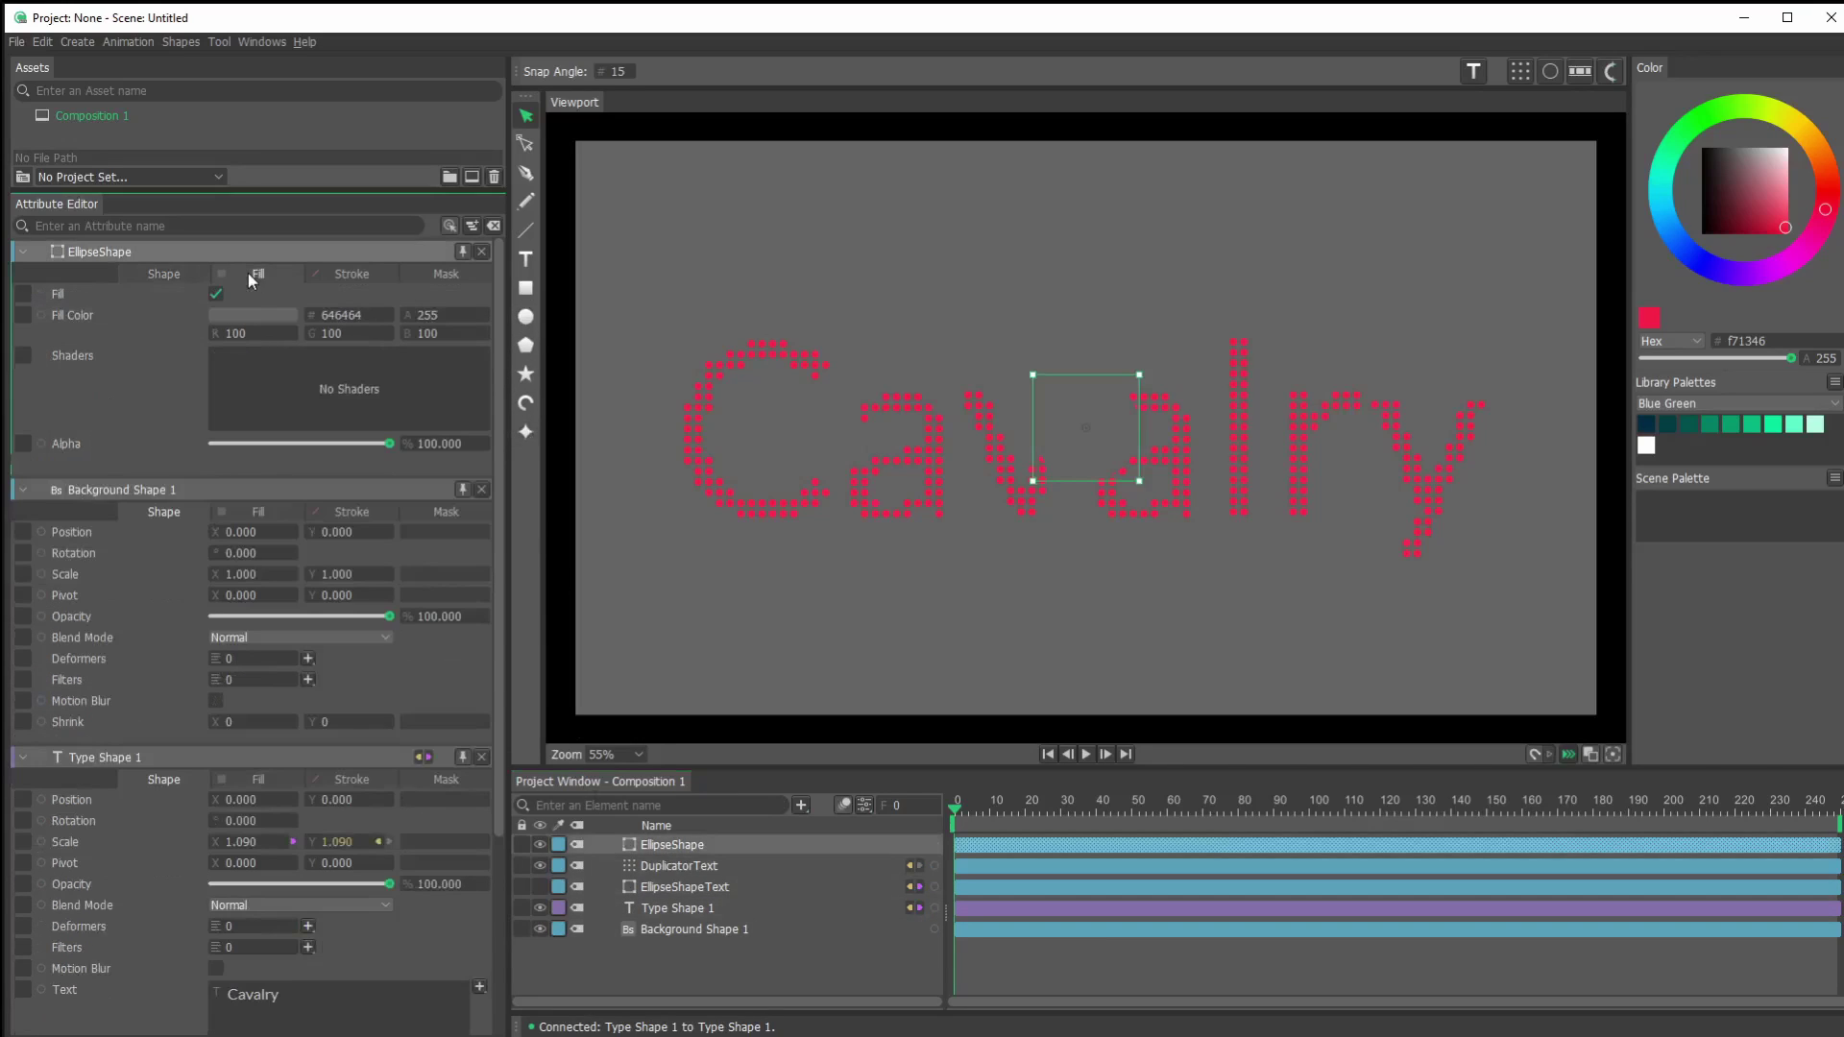
{"action": "left_click", "coordinate": [256, 319]}
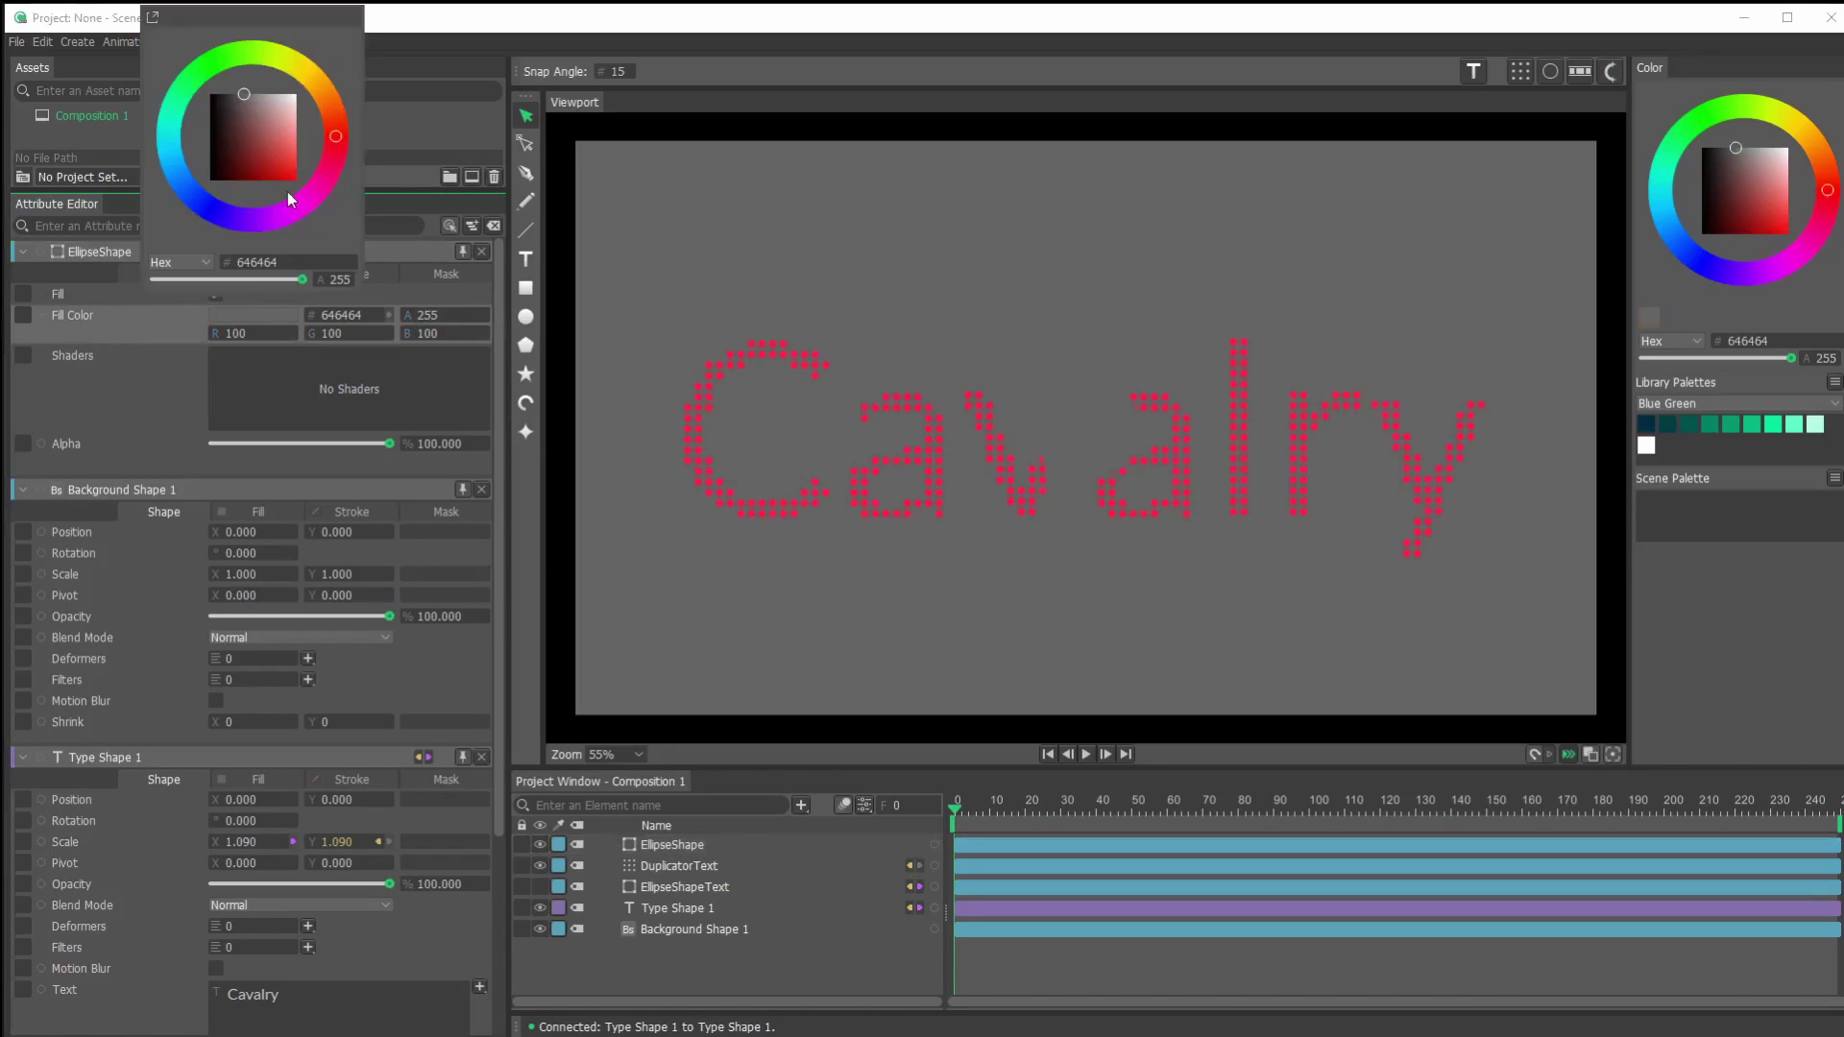
{"action": "mouse_move", "coordinate": [335, 139]}
{"action": "left_mouse_down"}
{"action": "mouse_move", "coordinate": [334, 158]}
{"action": "mouse_move", "coordinate": [165, 143]}
{"action": "mouse_move", "coordinate": [326, 180]}
{"action": "left_mouse_up"}
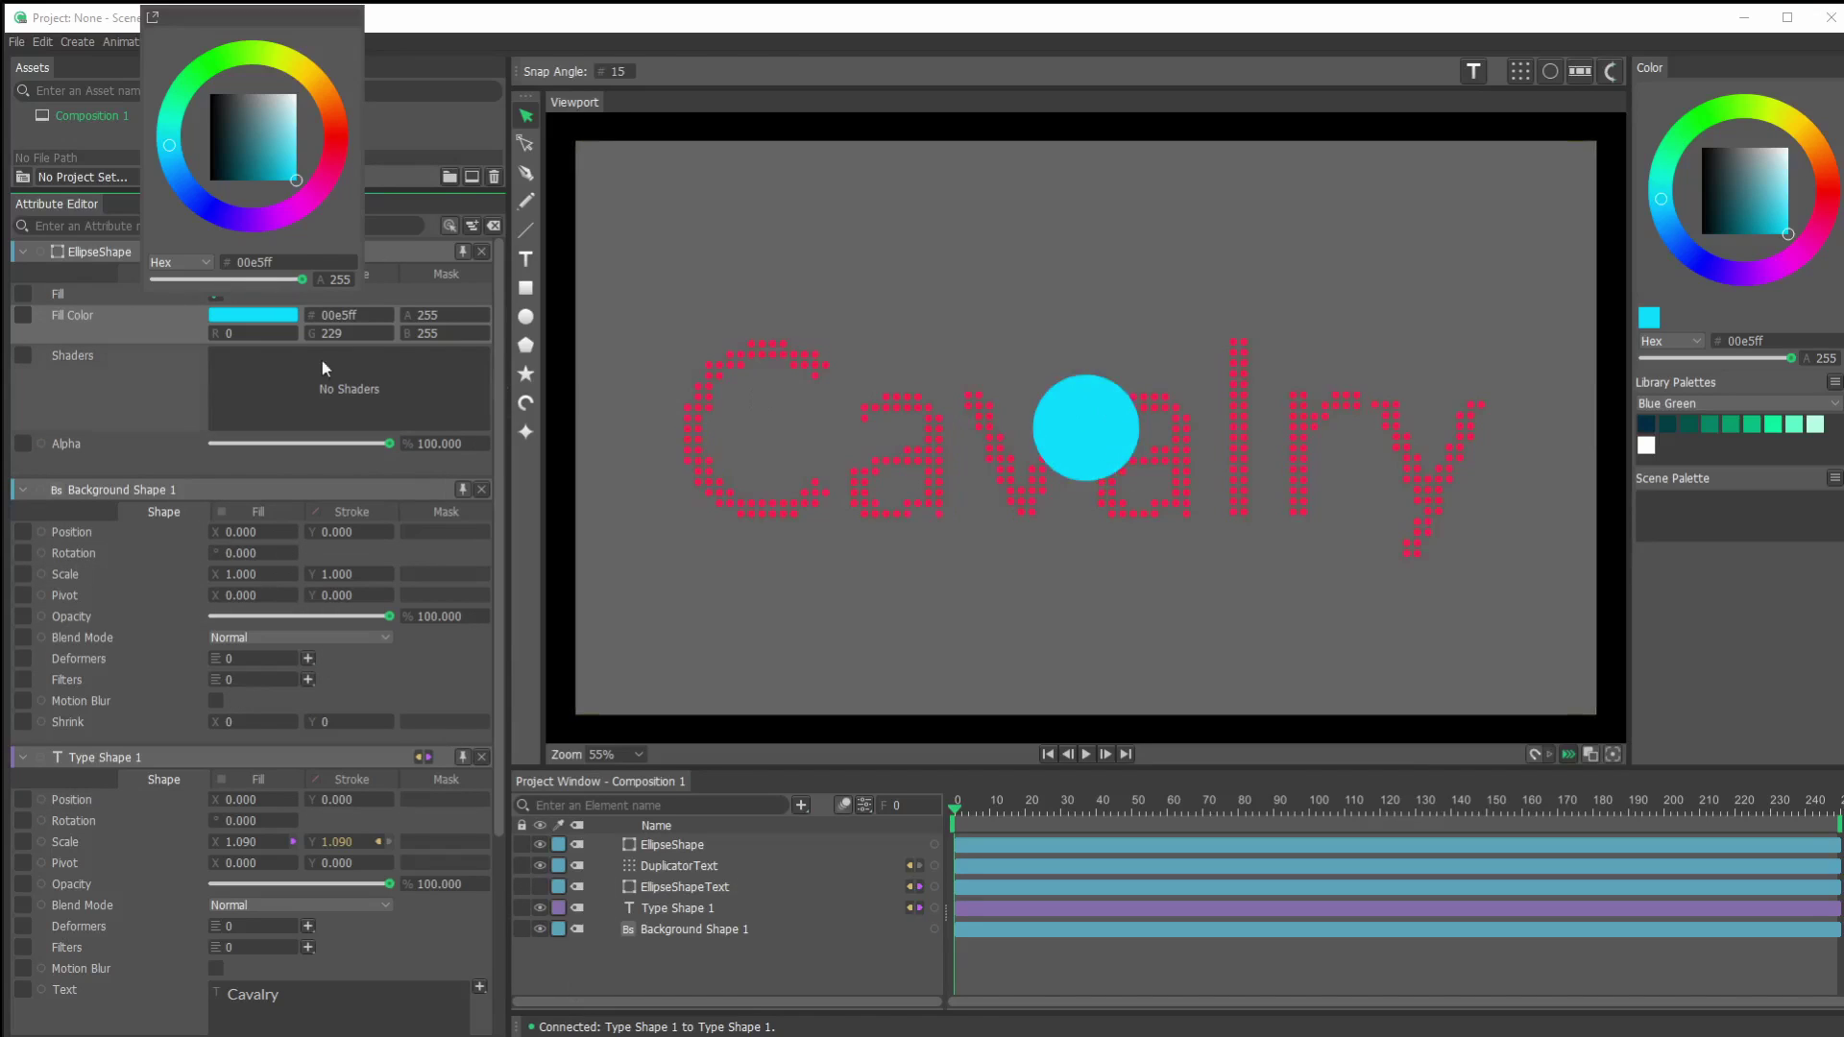
{"action": "left_click", "coordinate": [165, 388]}
Link the cyan ellipse's radius height to its width and set the radius to 10.
{"action": "left_click", "coordinate": [157, 275]}
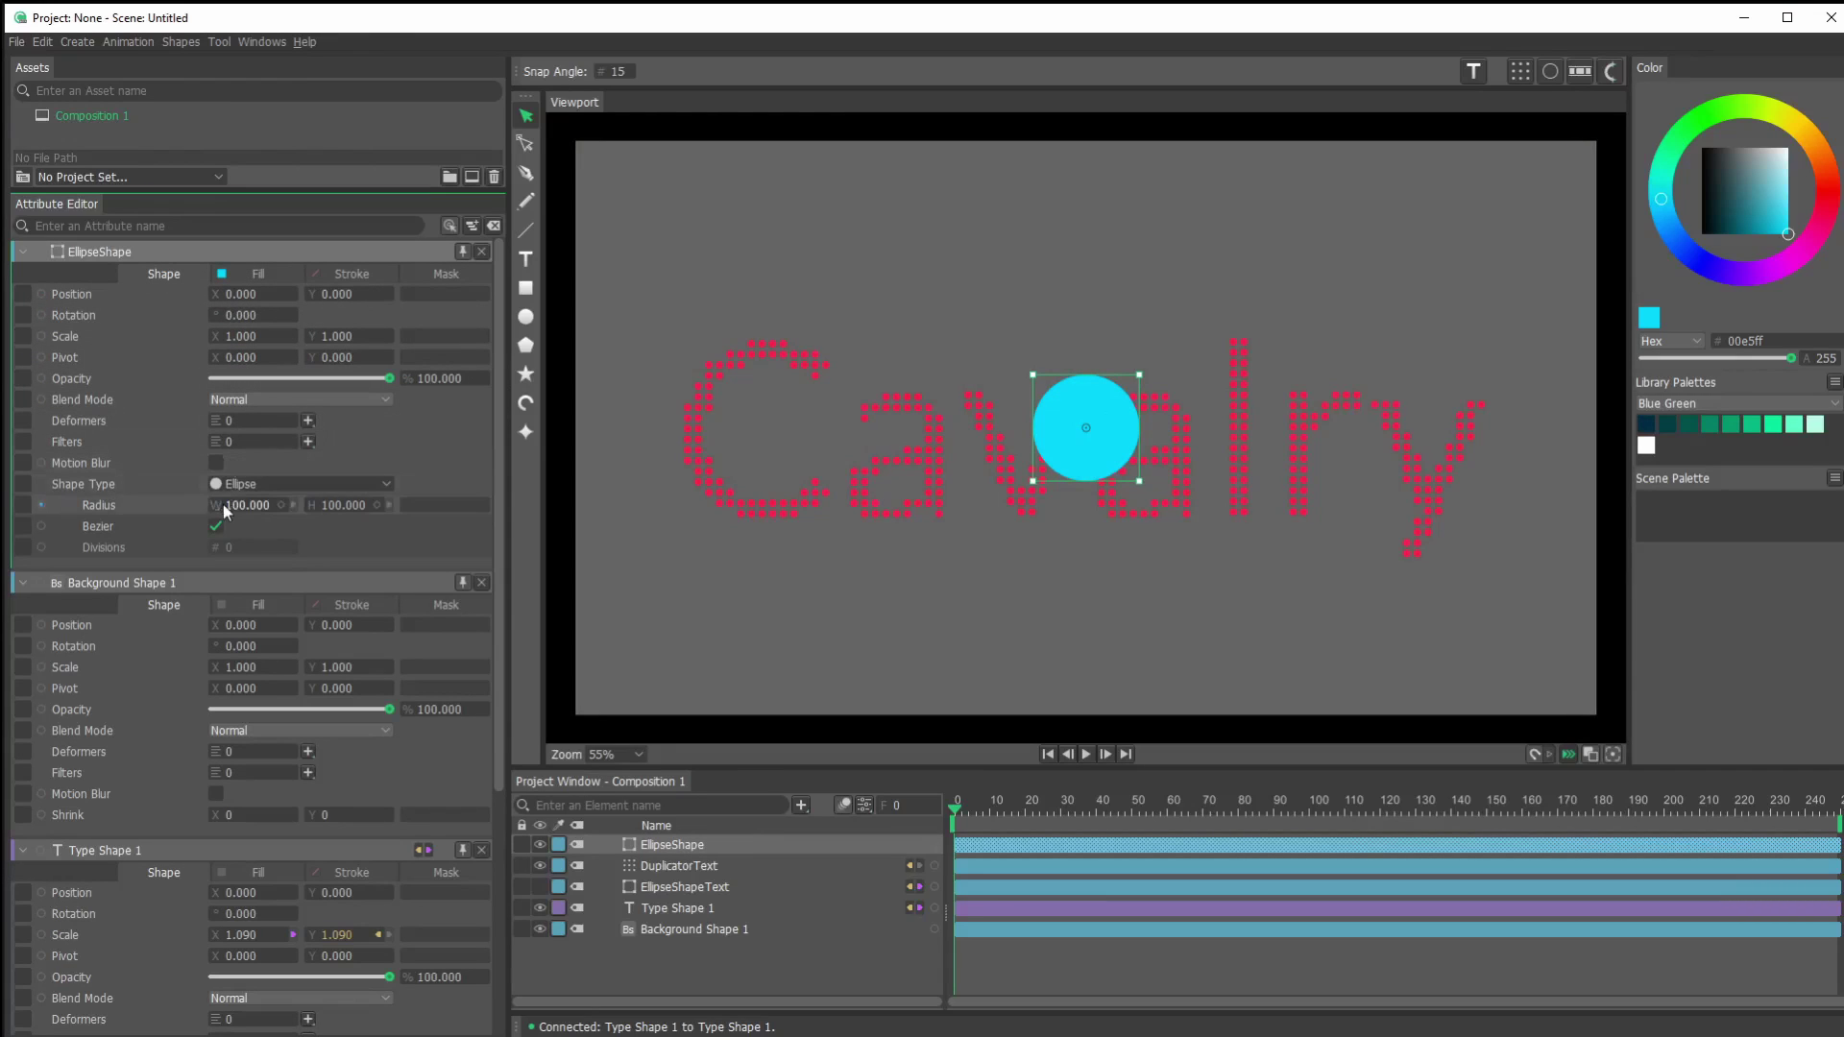
{"action": "left_click_drag", "start_coordinate": [219, 506], "coordinate": [310, 506]}
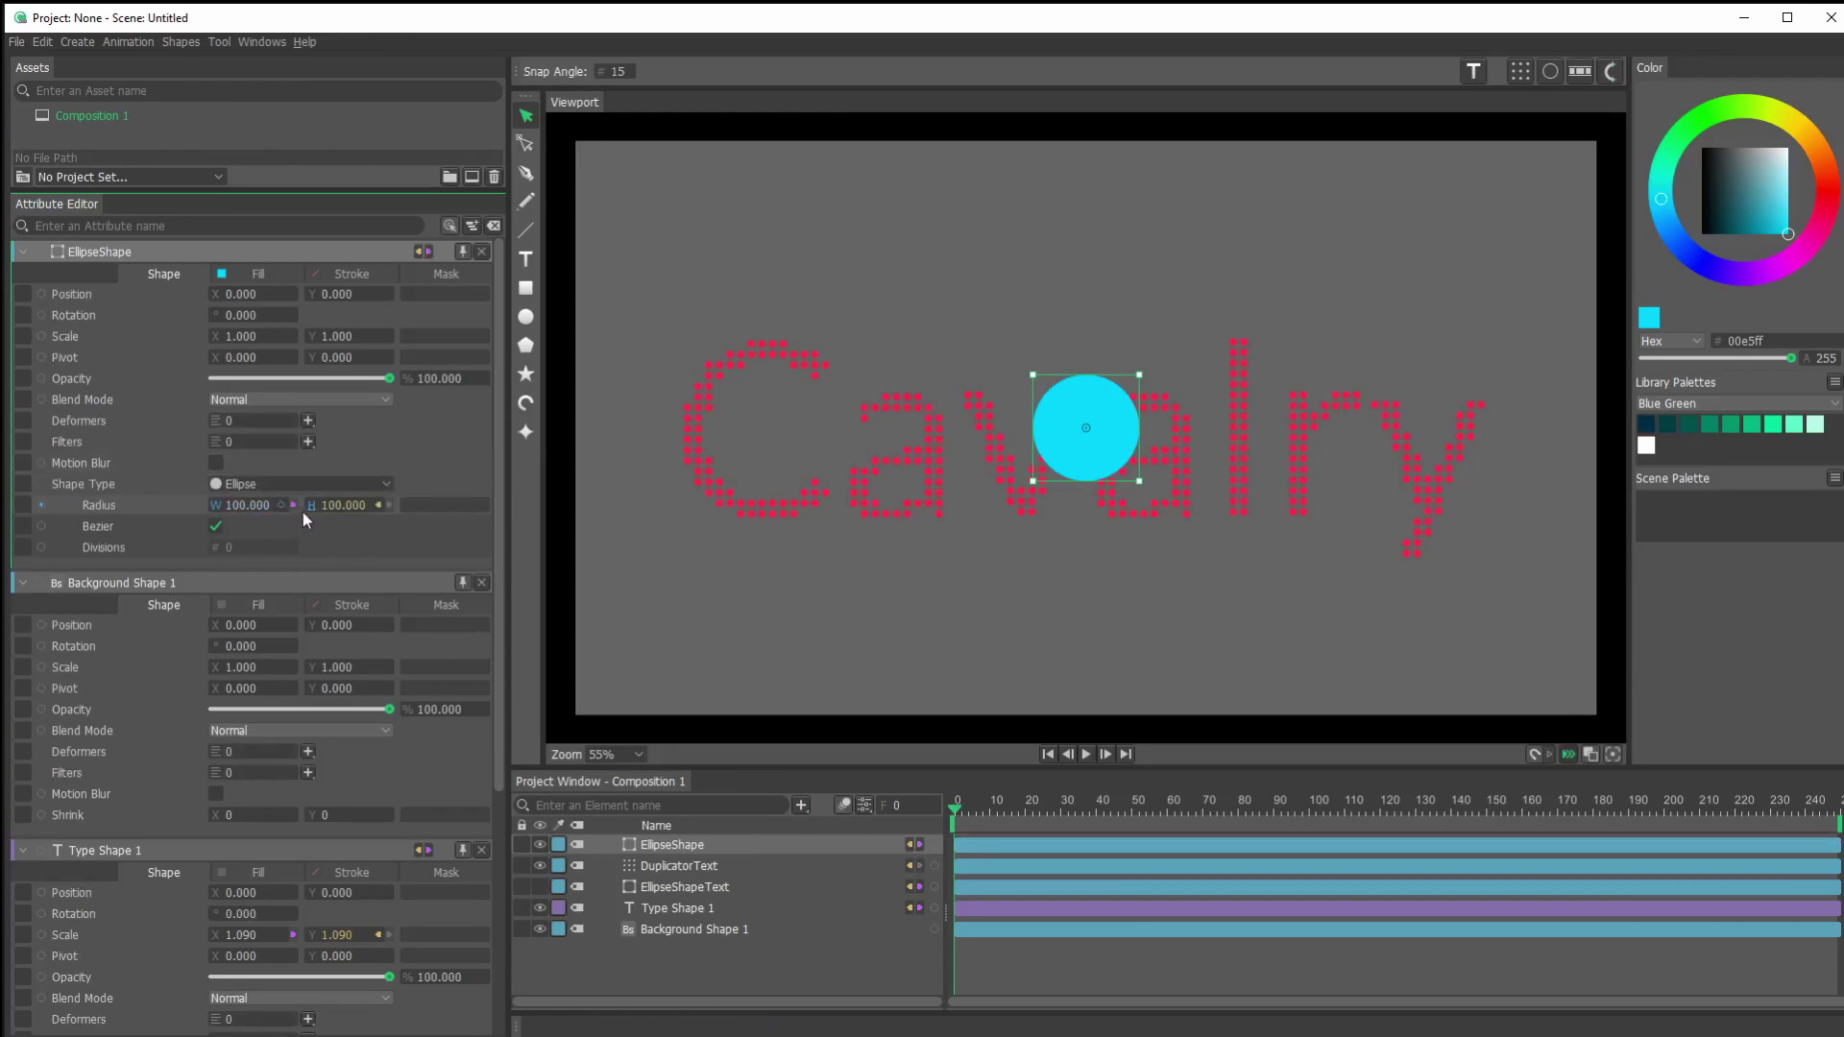
{"action": "left_click_drag", "start_coordinate": [195, 506], "coordinate": [154, 512]}
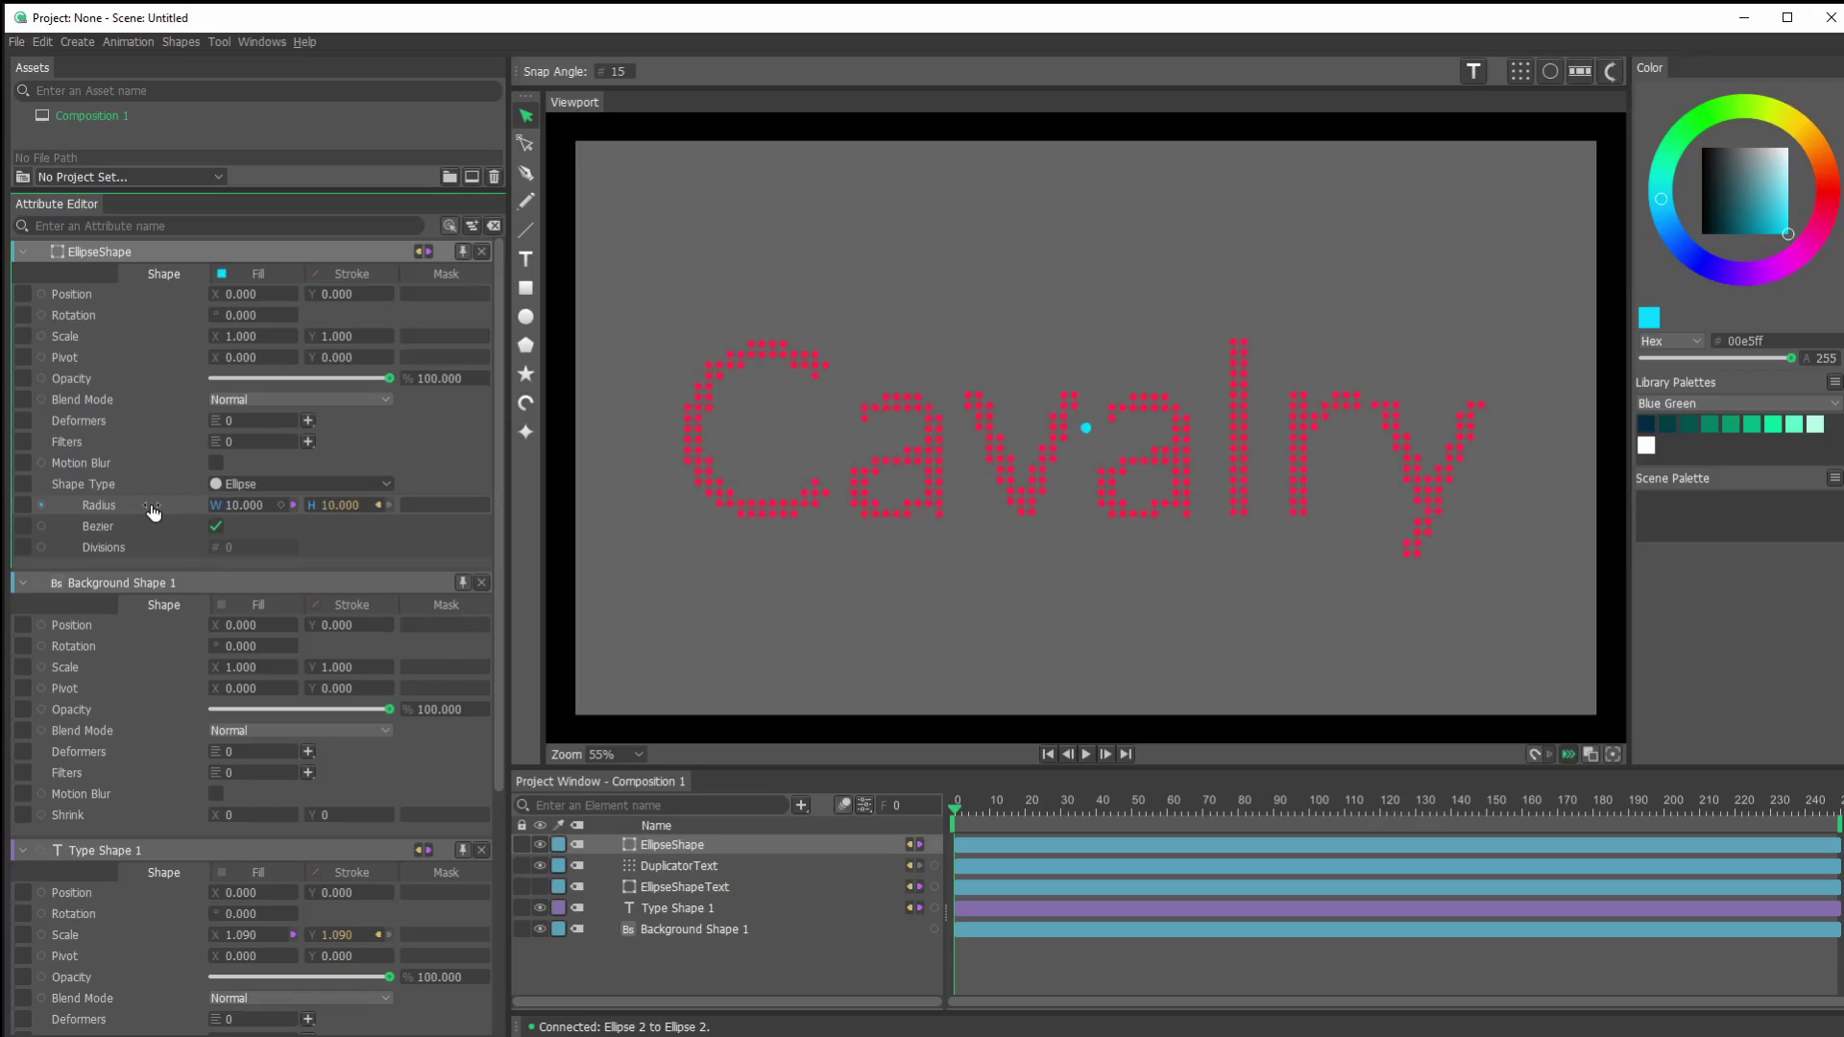
{"action": "left_click", "coordinate": [804, 966]}
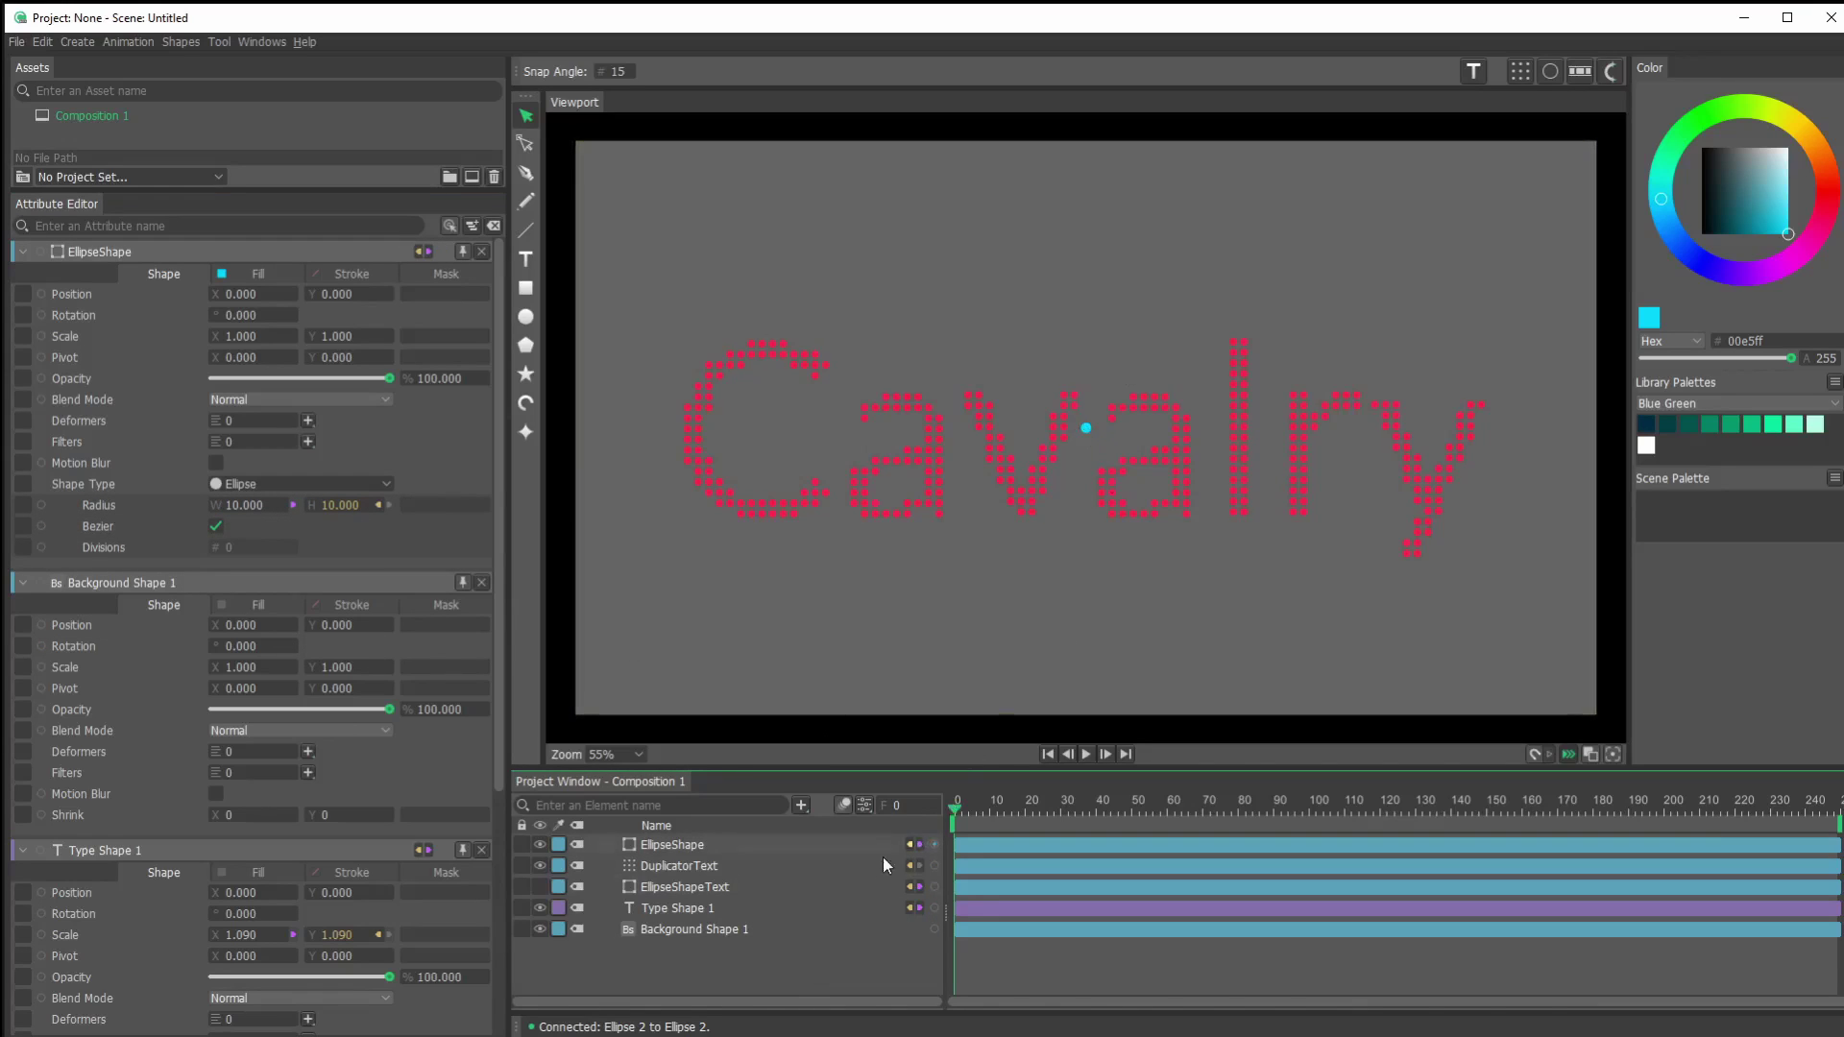
Rename the cyan ellipse layer to EllipseShapeBG and move it below EllipseShapeText.
{"action": "left_click", "coordinate": [668, 851]}
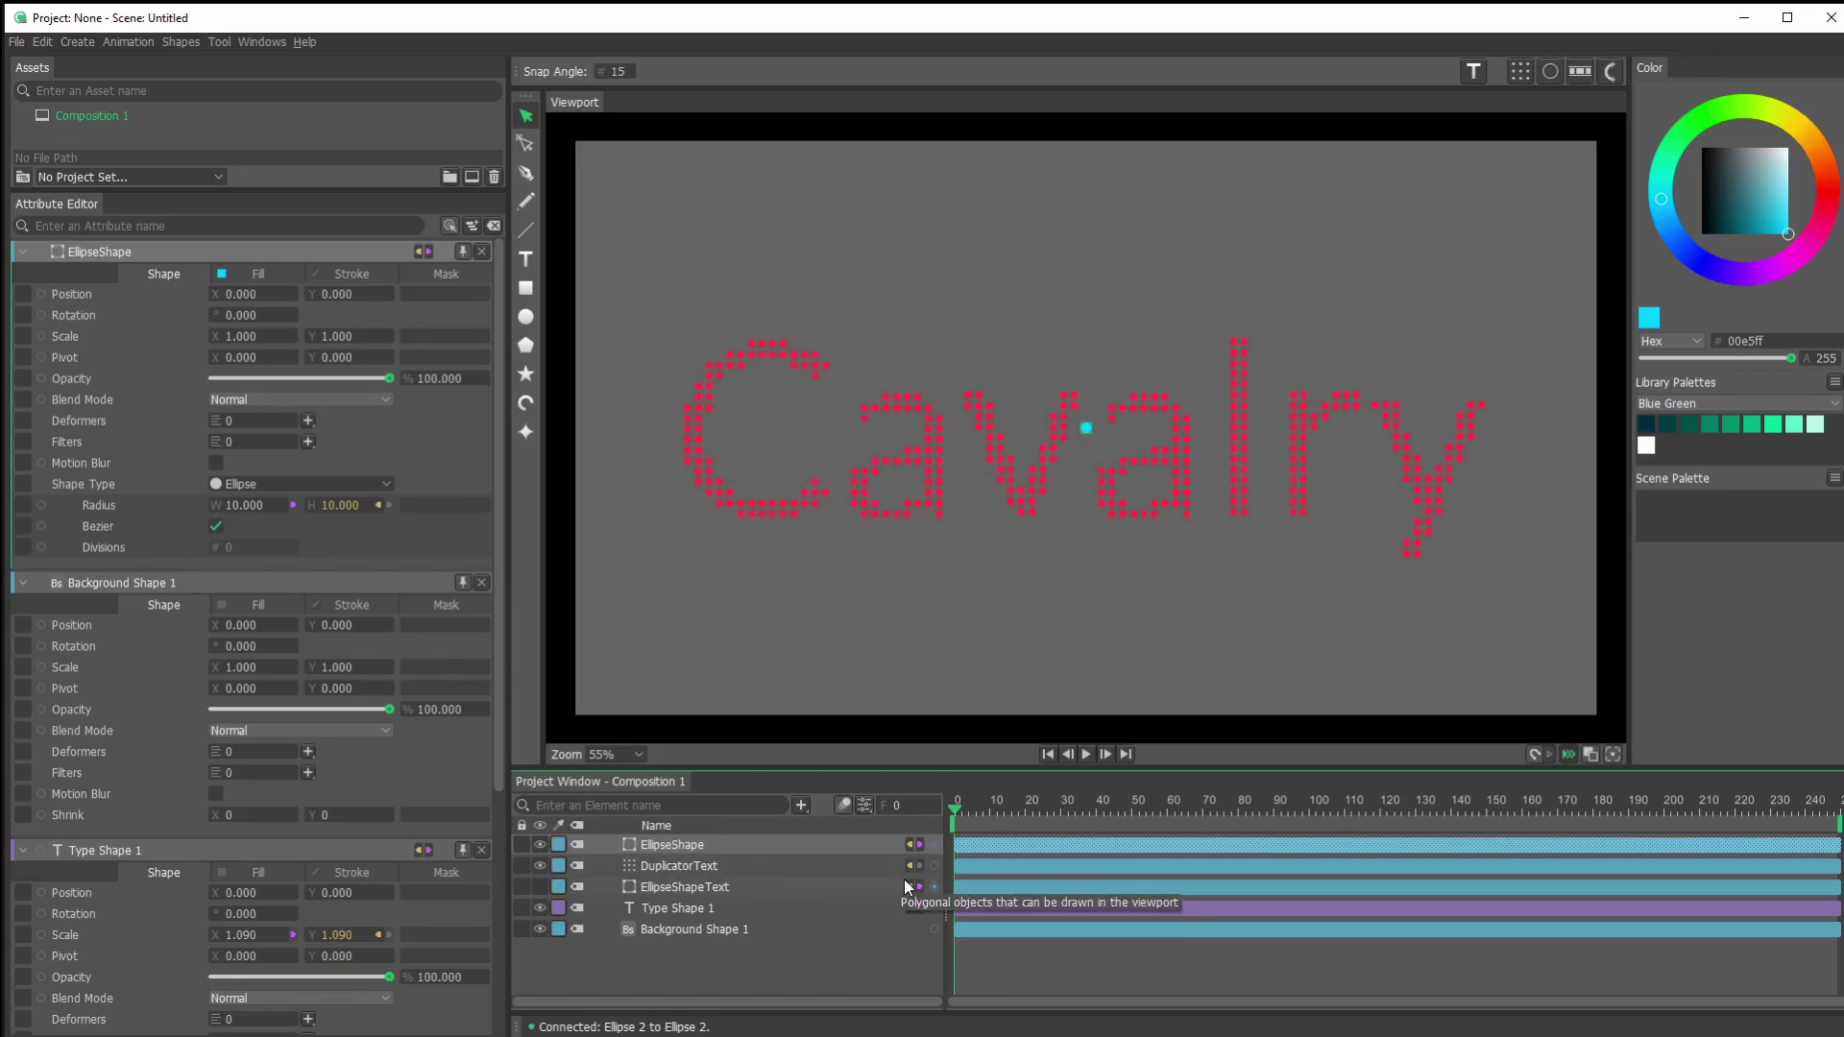
{"action": "type", "text": "BG"}
{"action": "key", "text": "Return"}
{"action": "left_click_drag", "start_coordinate": [675, 862], "coordinate": [705, 899]}
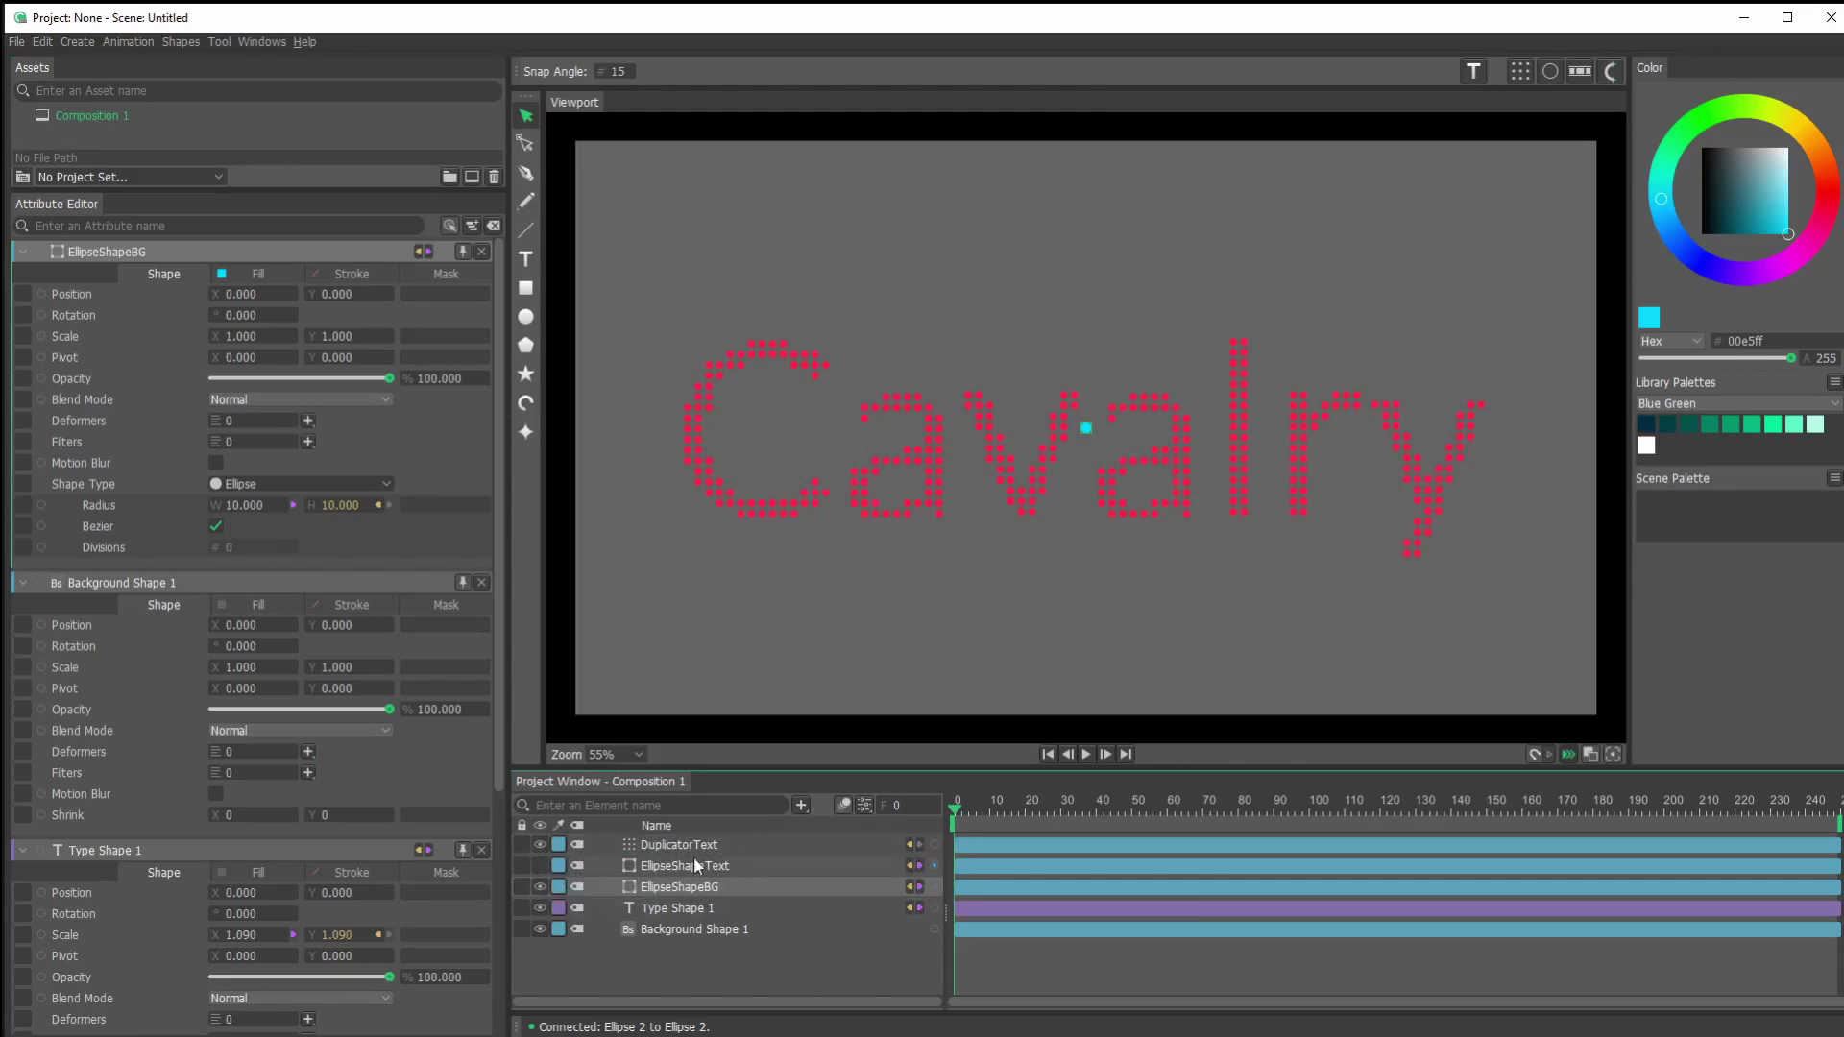
Create a Duplicator from EllipseShapeBG, set its distribution to Voxelize and connect Background Shape 1 as its input shape.
{"action": "left_click", "coordinate": [694, 861]}
{"action": "left_click", "coordinate": [694, 879]}
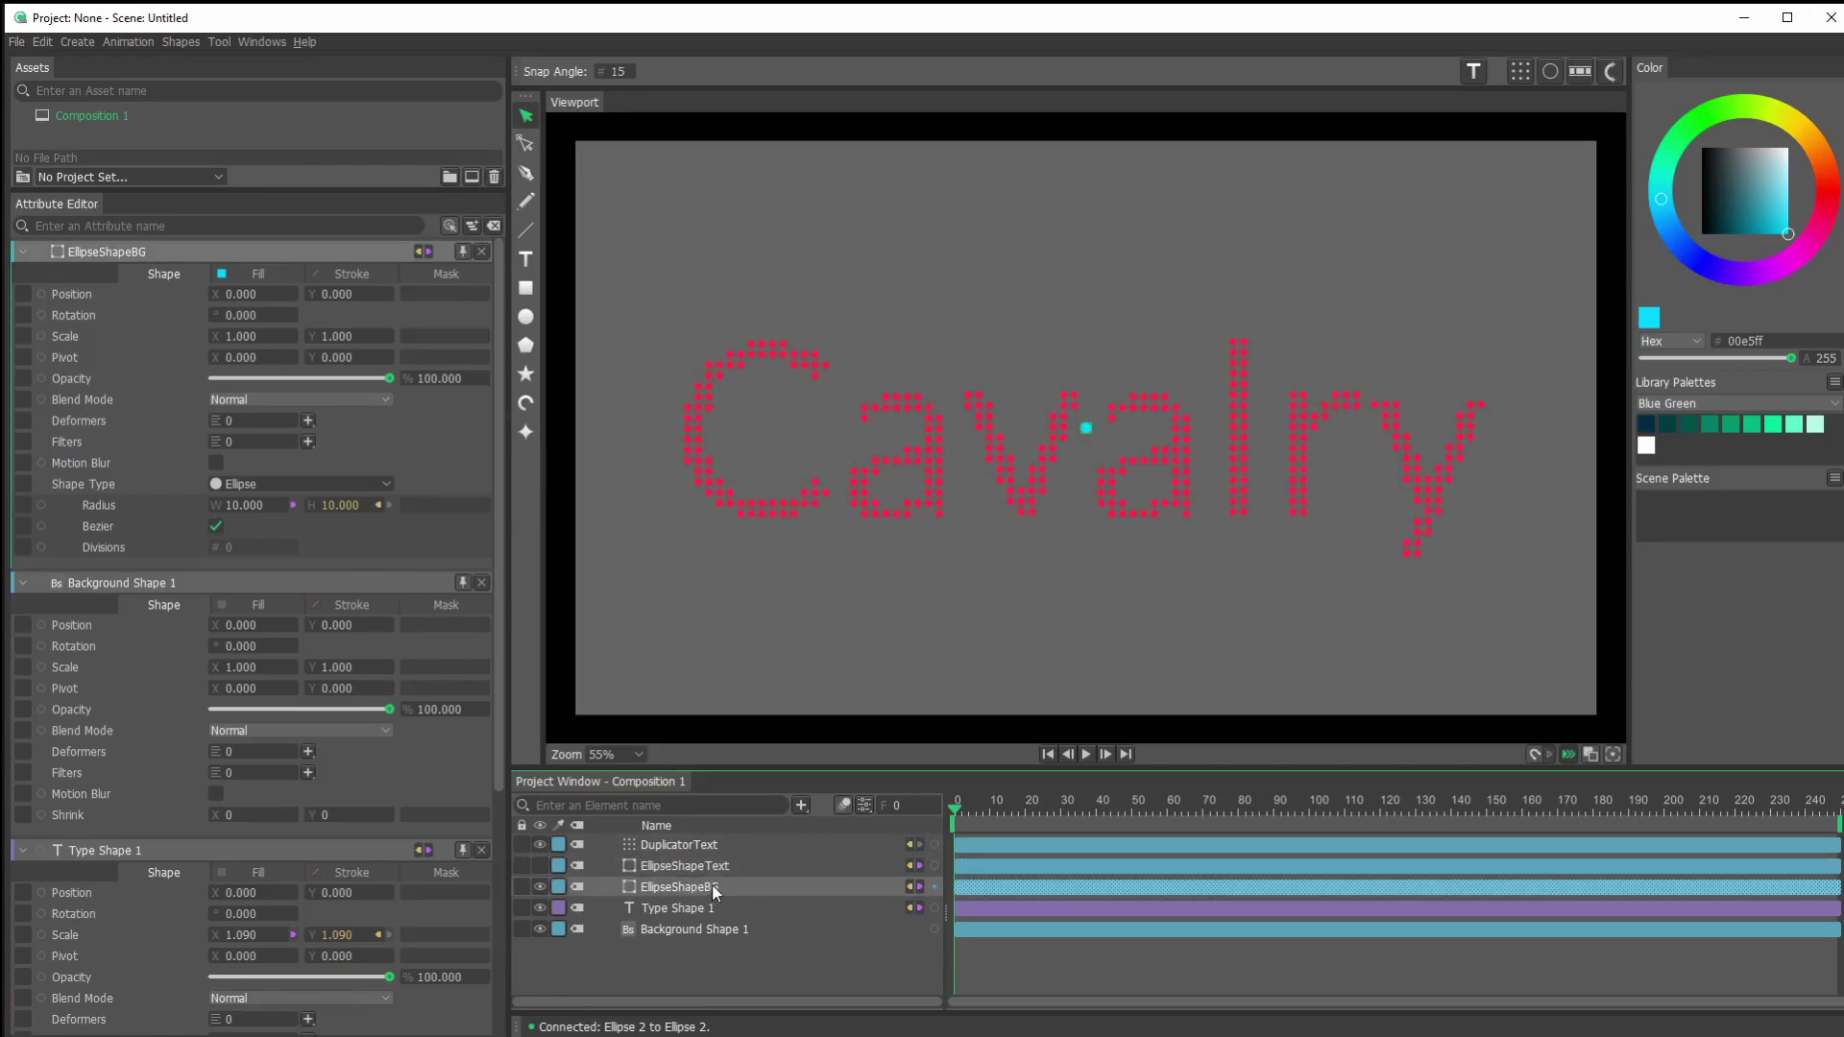
{"action": "left_click", "coordinate": [1520, 71]}
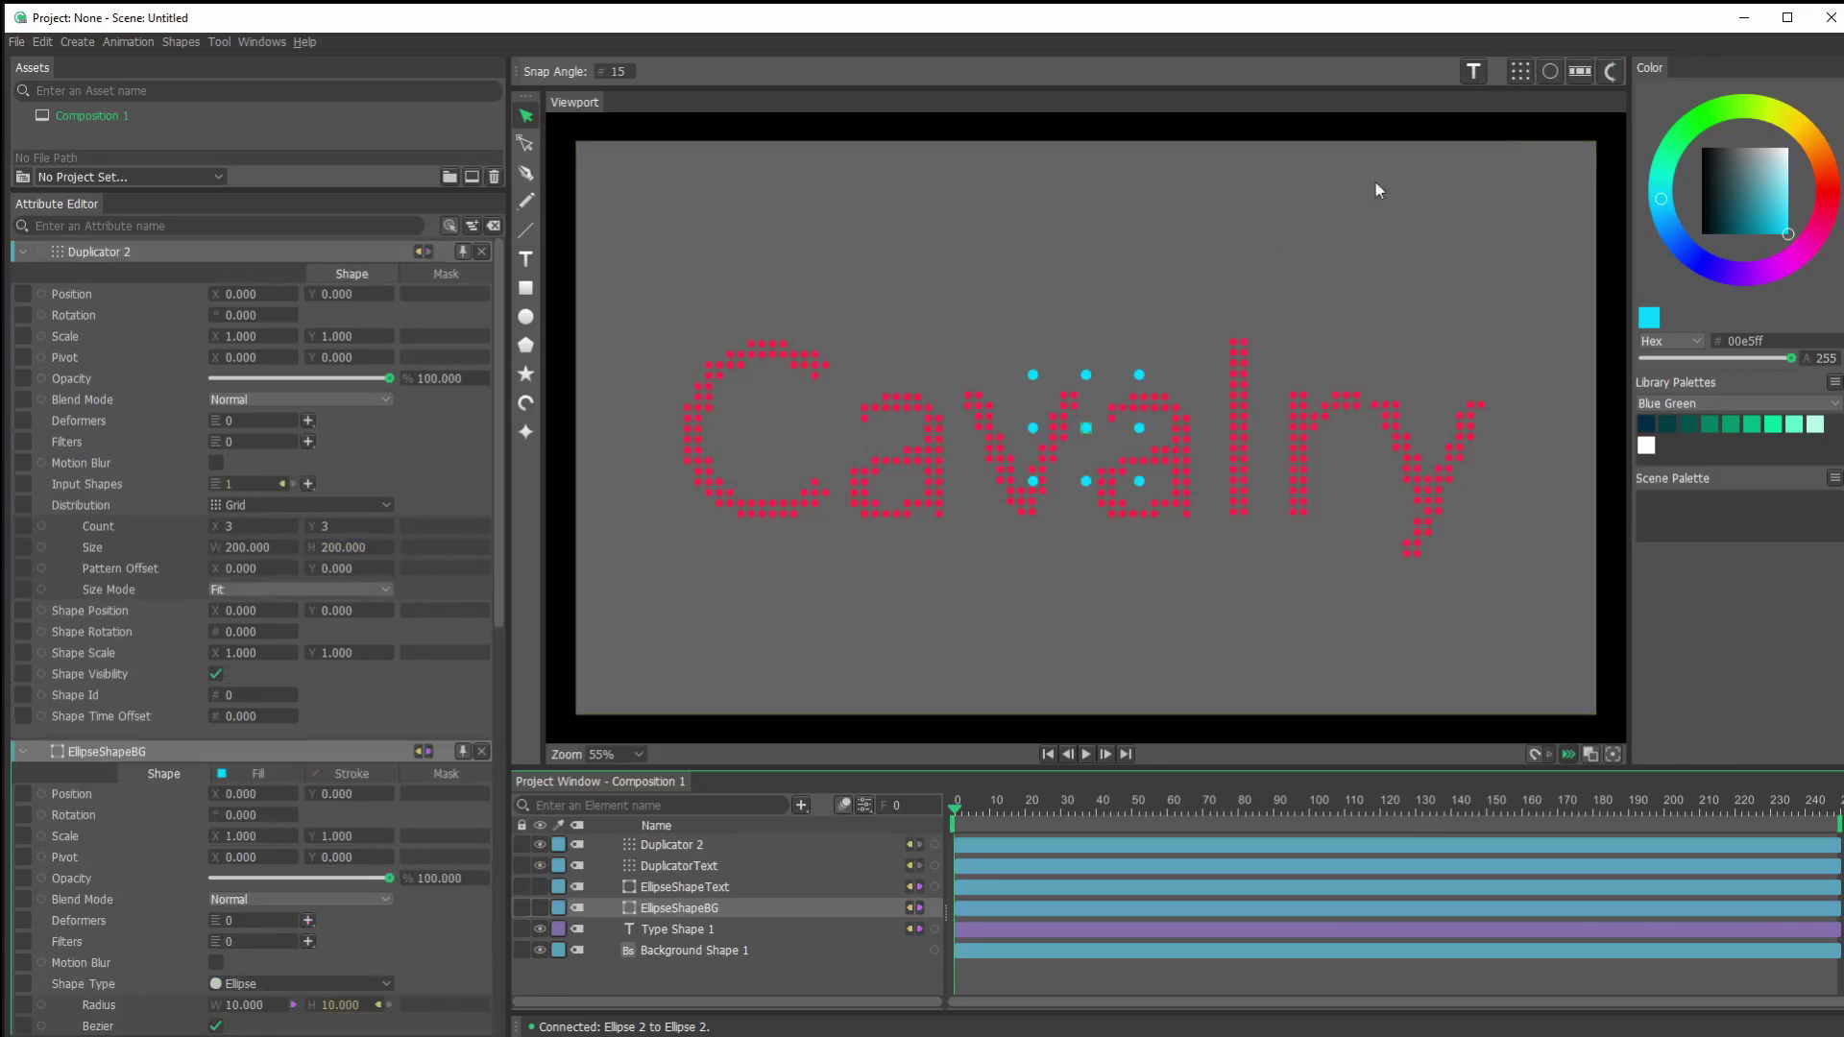
{"action": "left_click", "coordinate": [301, 505]}
{"action": "left_click", "coordinate": [262, 840]}
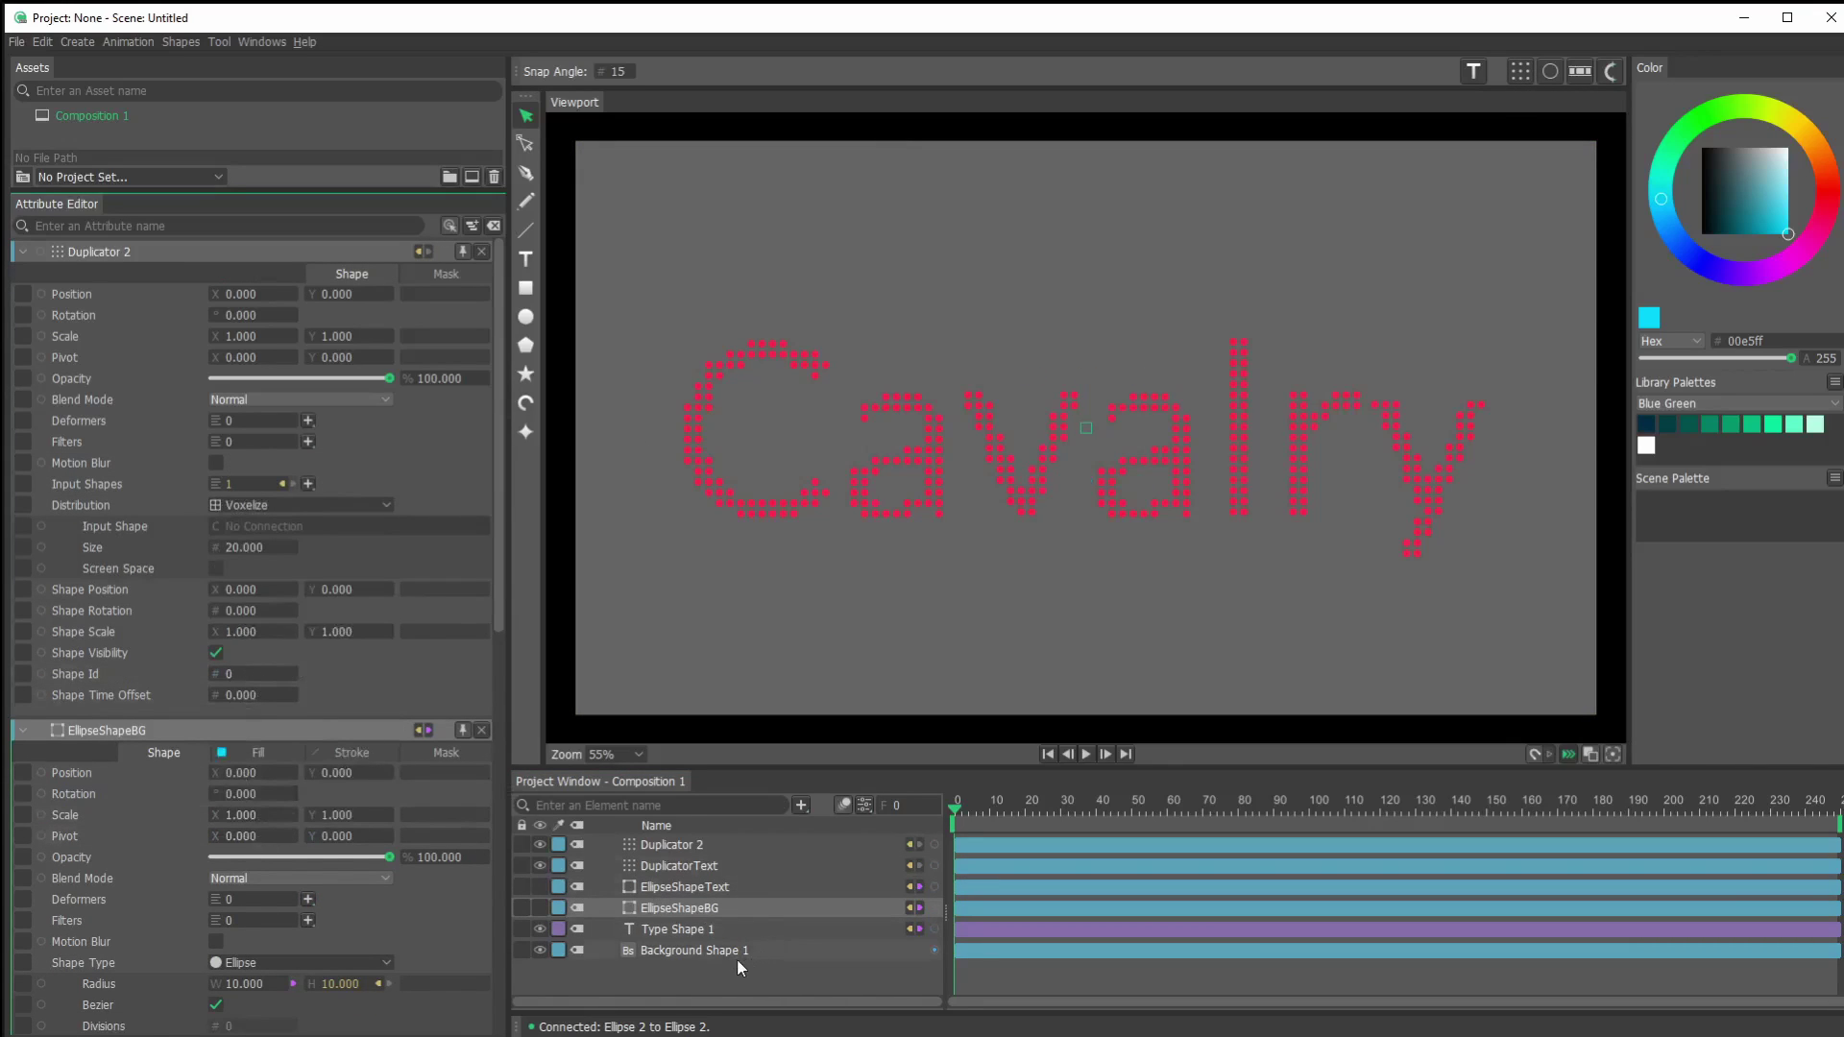
{"action": "left_click_drag", "start_coordinate": [932, 951], "coordinate": [276, 530]}
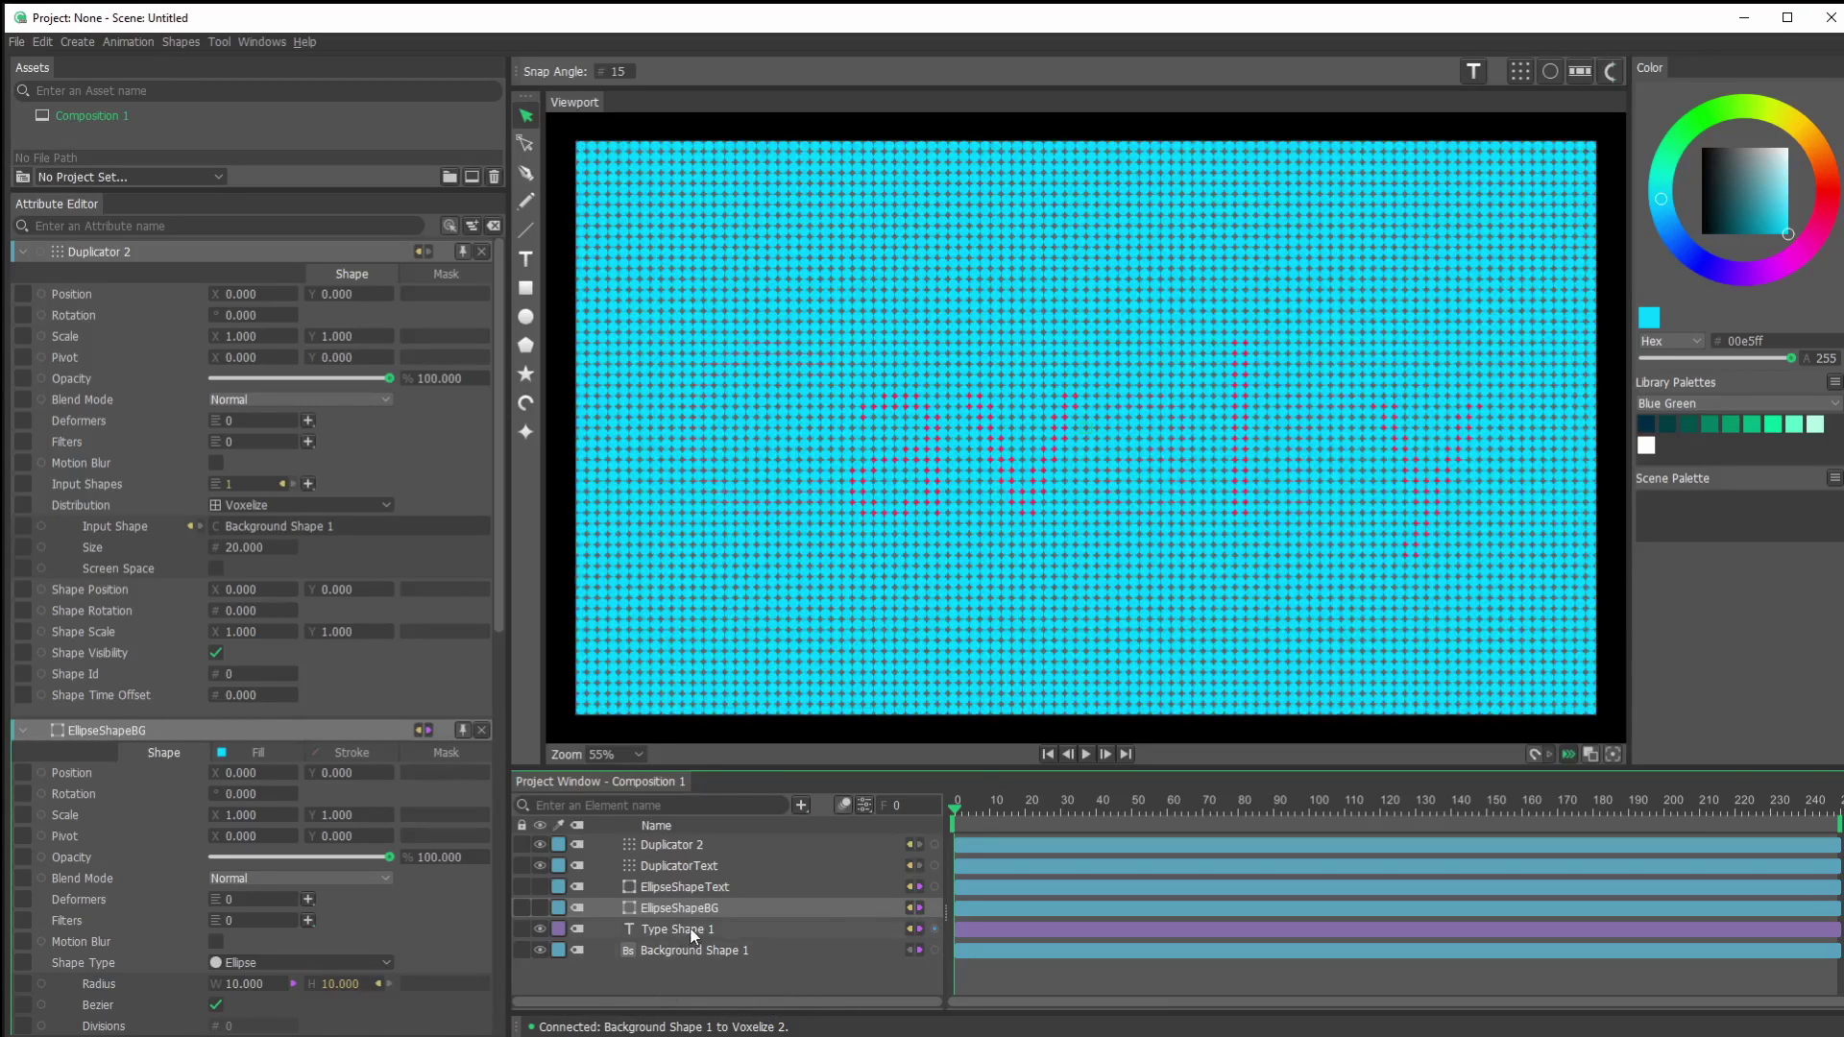
Rename the new duplicator to DuplicatorBG and move it below DuplicatorText.
{"action": "left_click", "coordinate": [682, 845]}
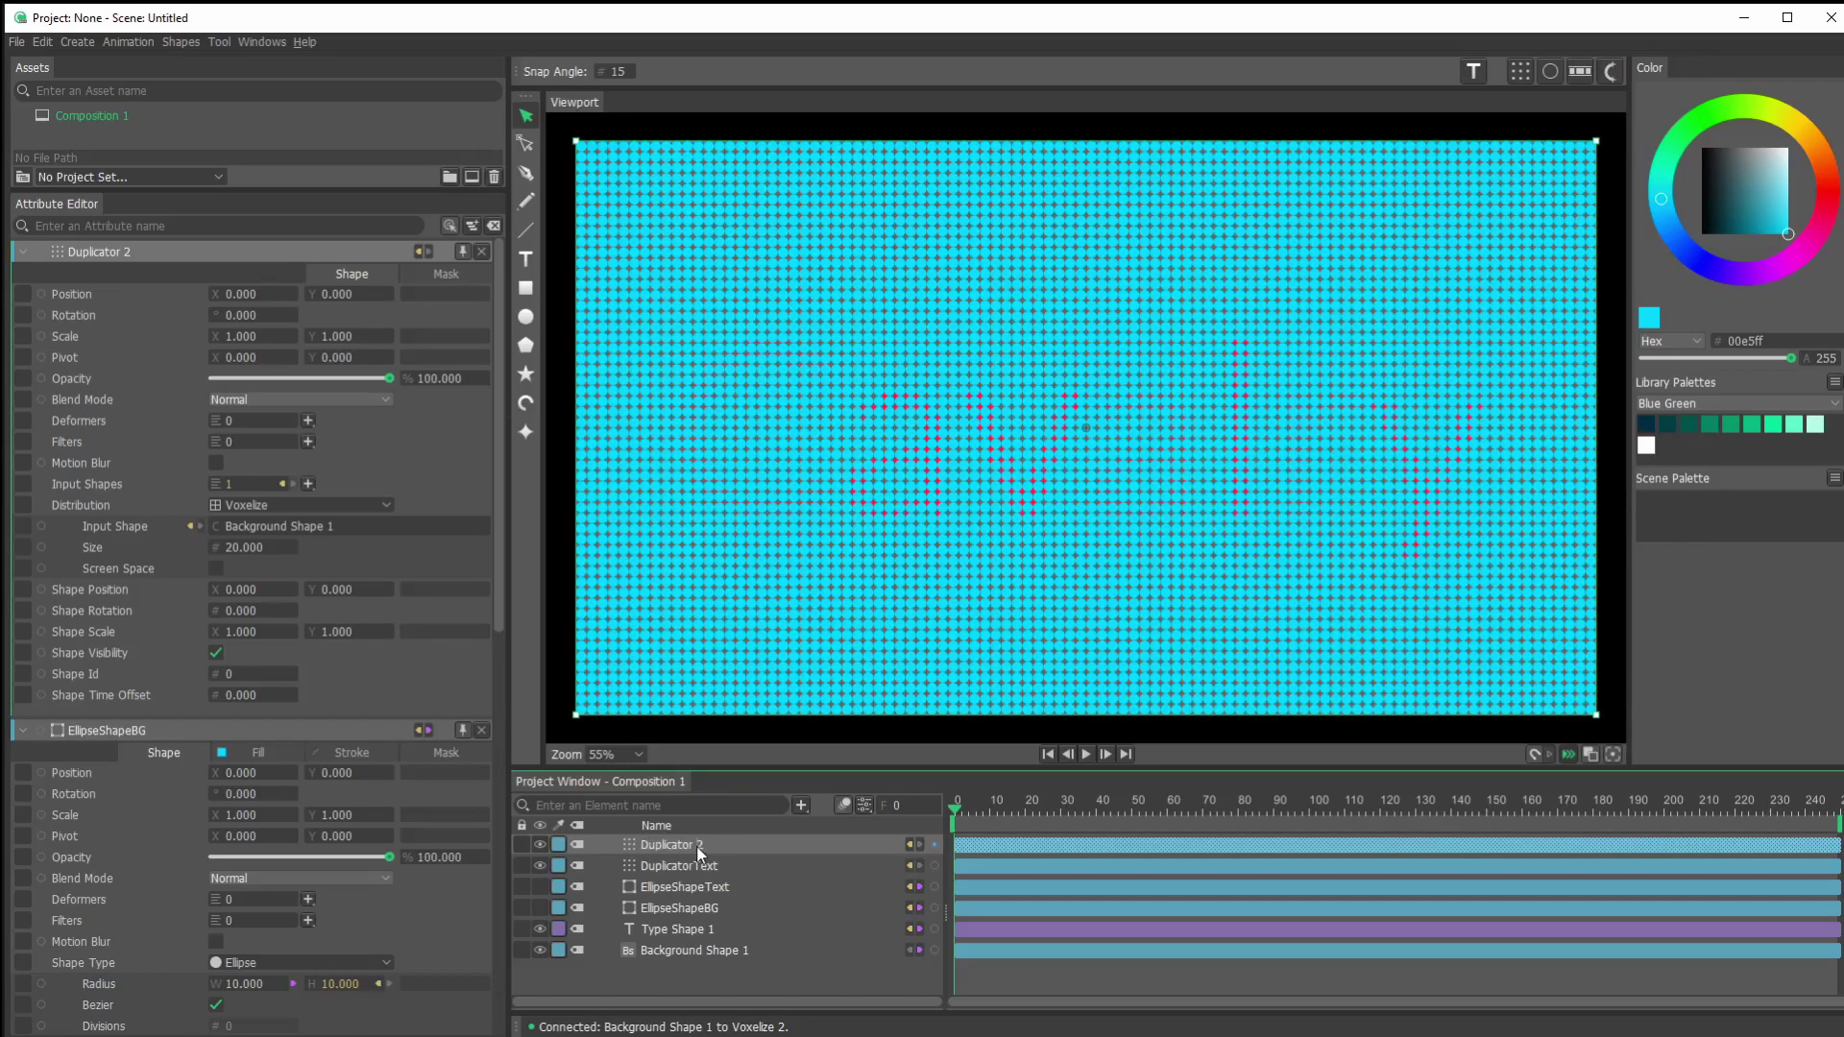
{"action": "key", "text": "BackSpace"}
{"action": "type", "text": "BG"}
{"action": "key", "text": "Return"}
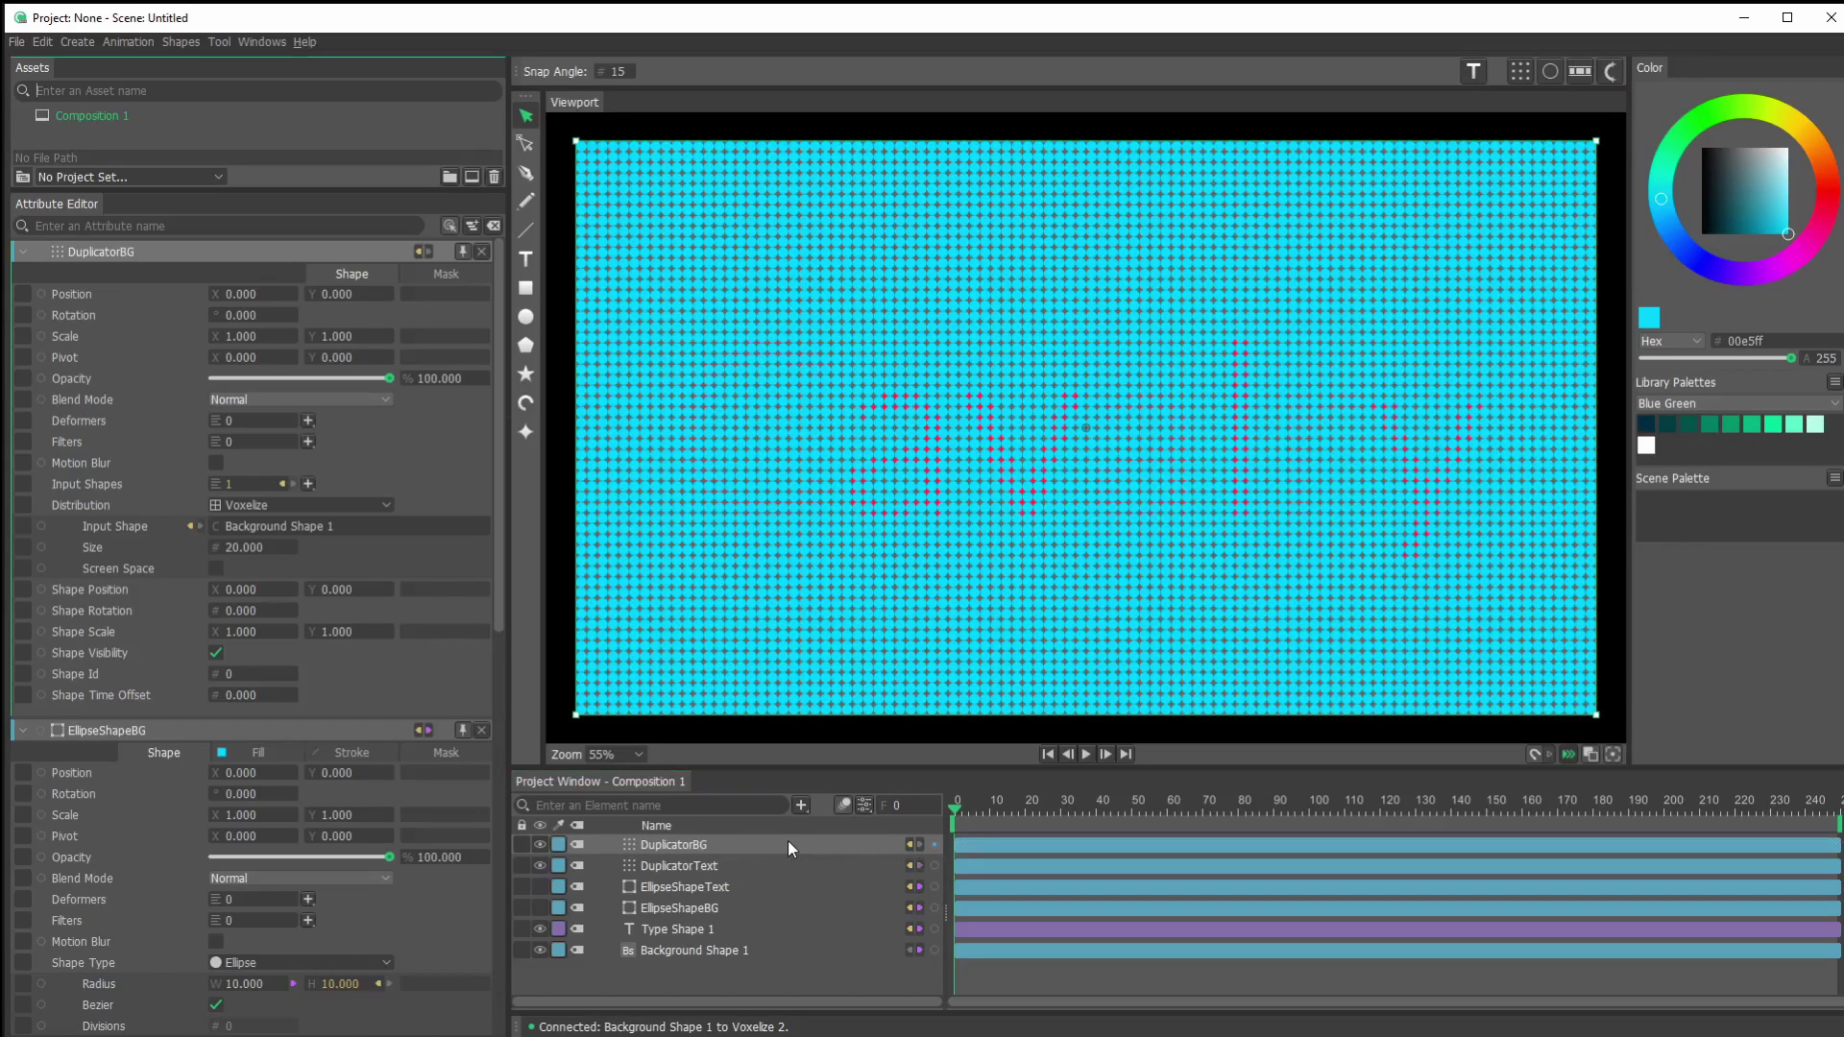
{"action": "left_click_drag", "start_coordinate": [684, 848], "coordinate": [693, 876]}
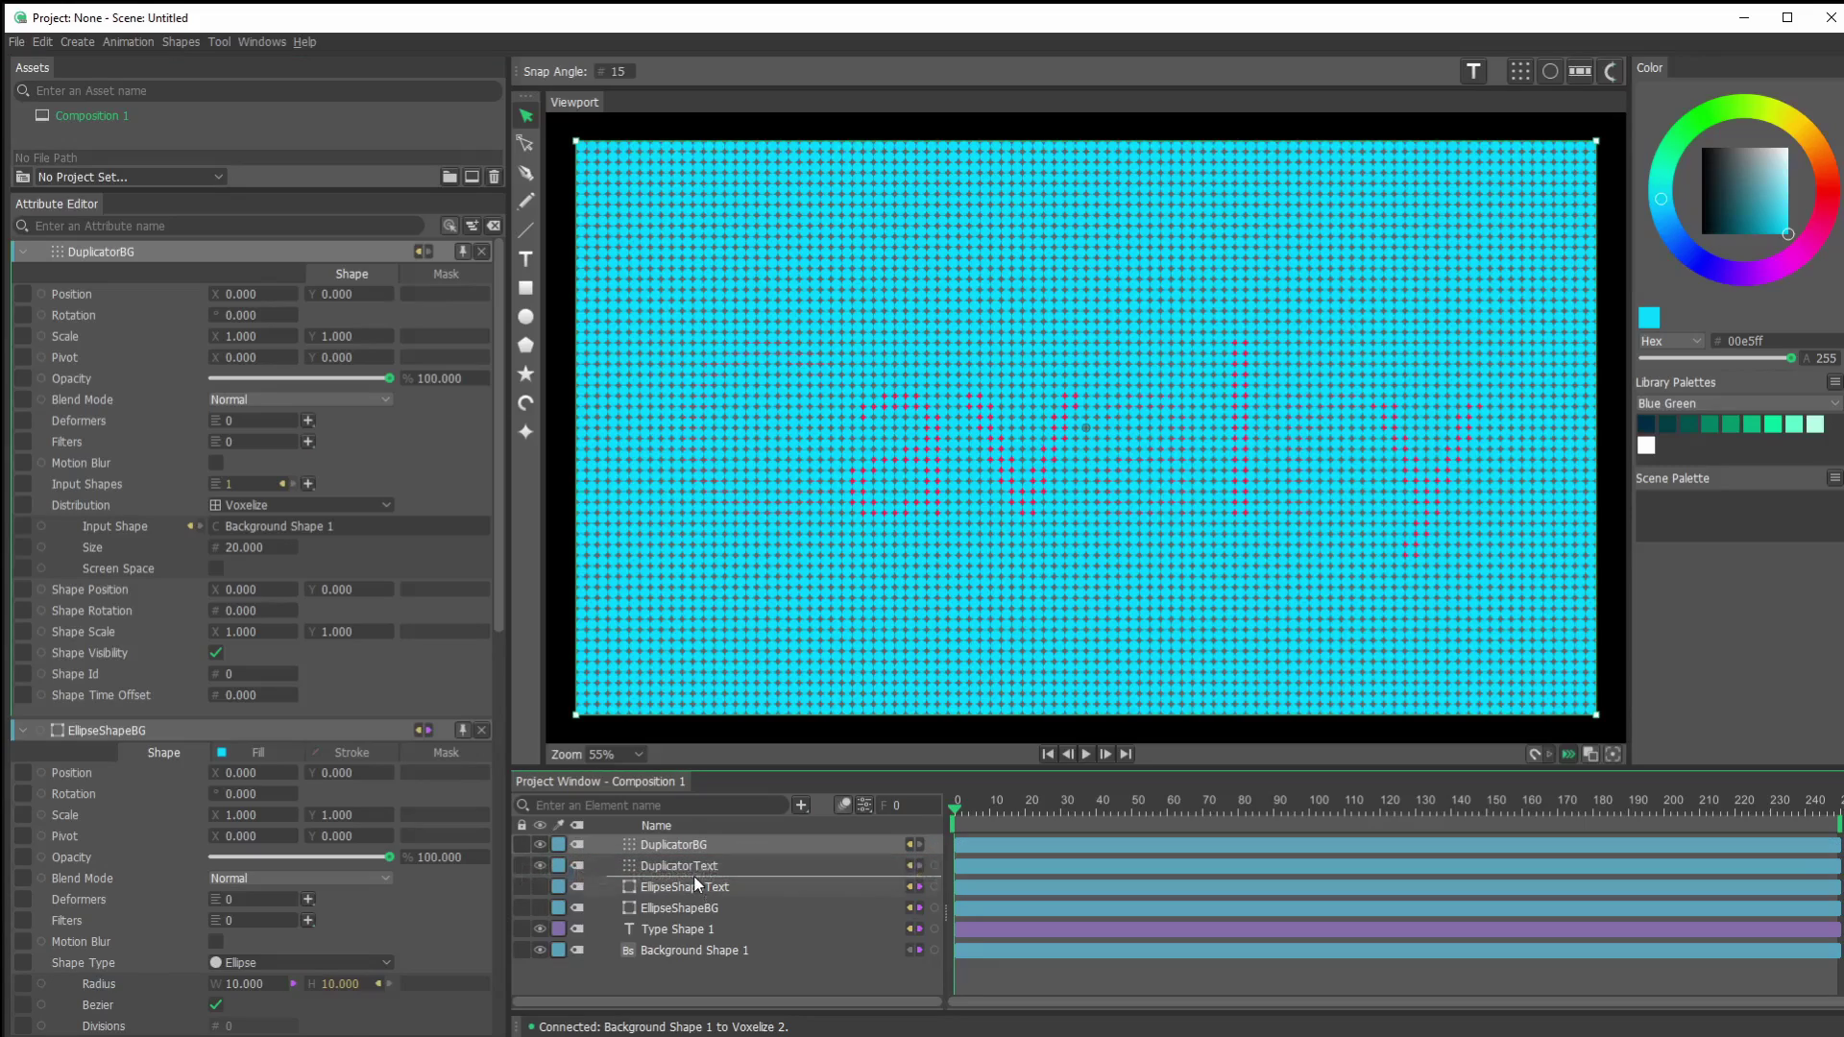
Enable Screen Space on both DuplicatorBG and DuplicatorText.
{"action": "scroll", "coordinate": [981, 424], "scroll_direction": "up", "scroll_amount": 4}
{"action": "scroll", "coordinate": [884, 453], "scroll_direction": "up", "scroll_amount": 10}
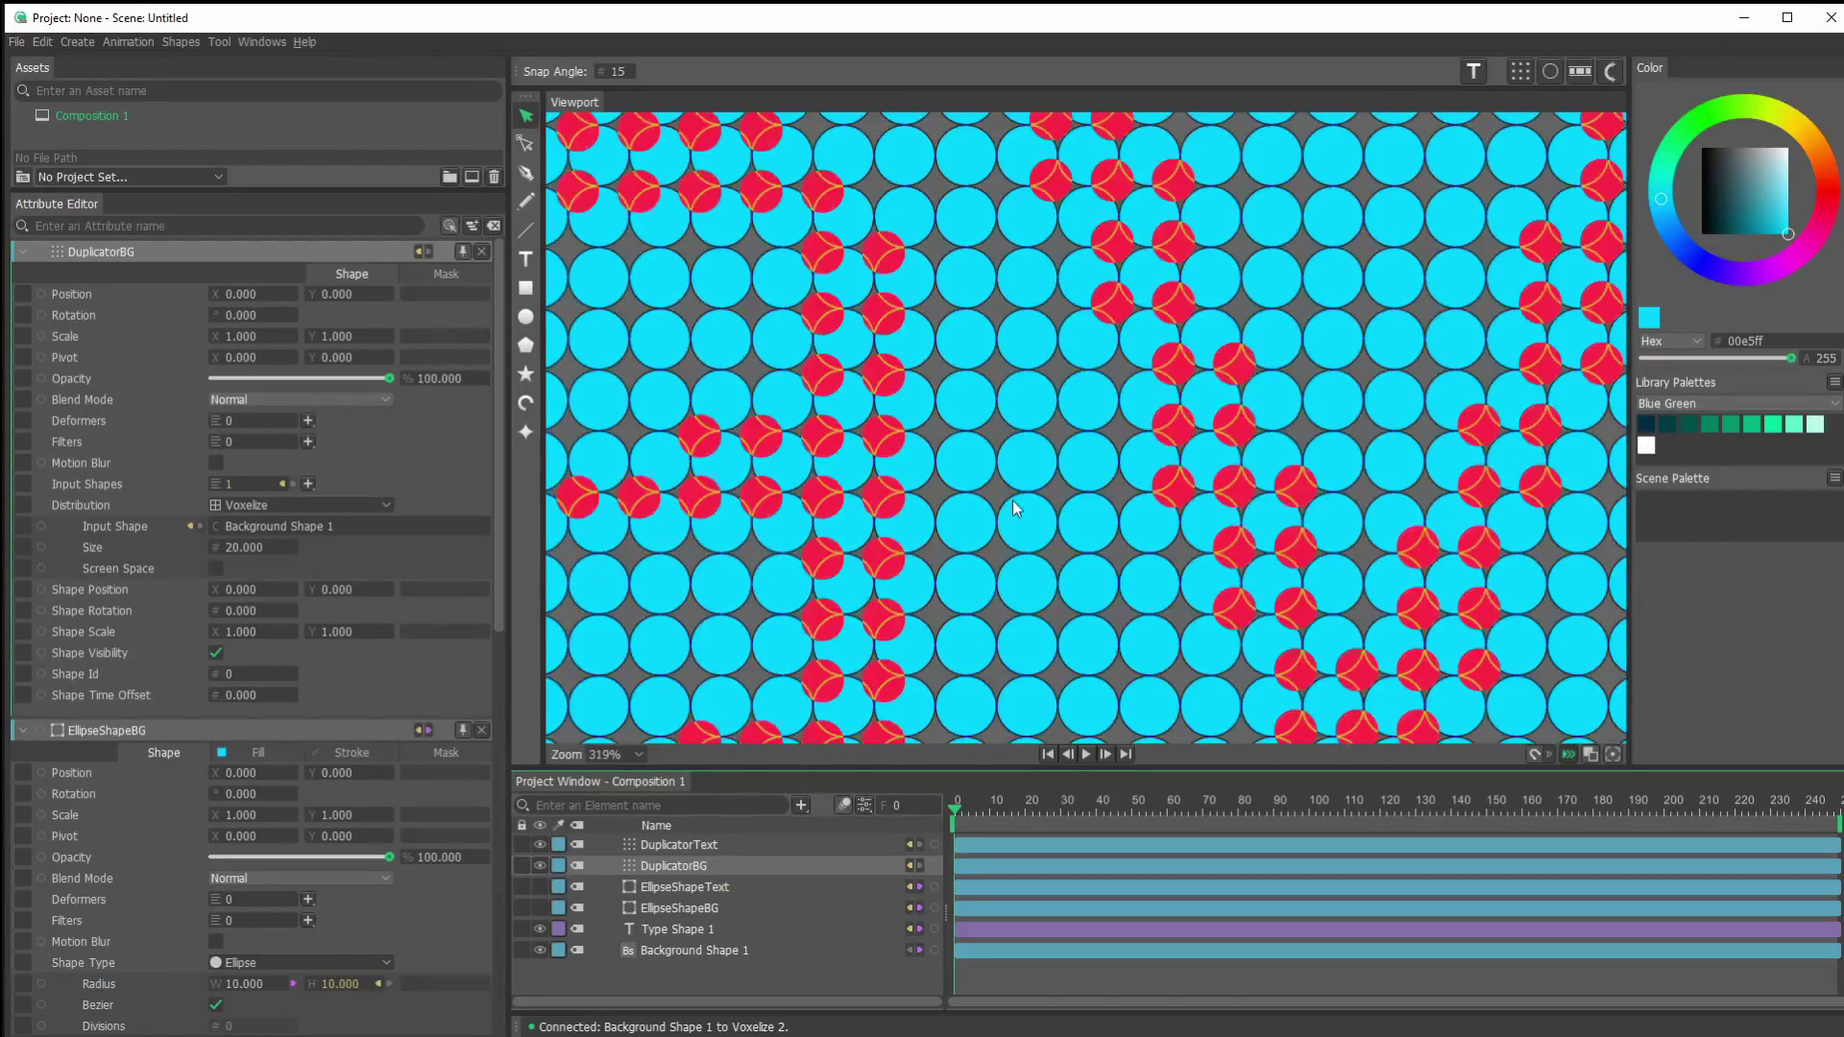
{"action": "scroll", "coordinate": [1016, 508], "scroll_direction": "down", "scroll_amount": 10}
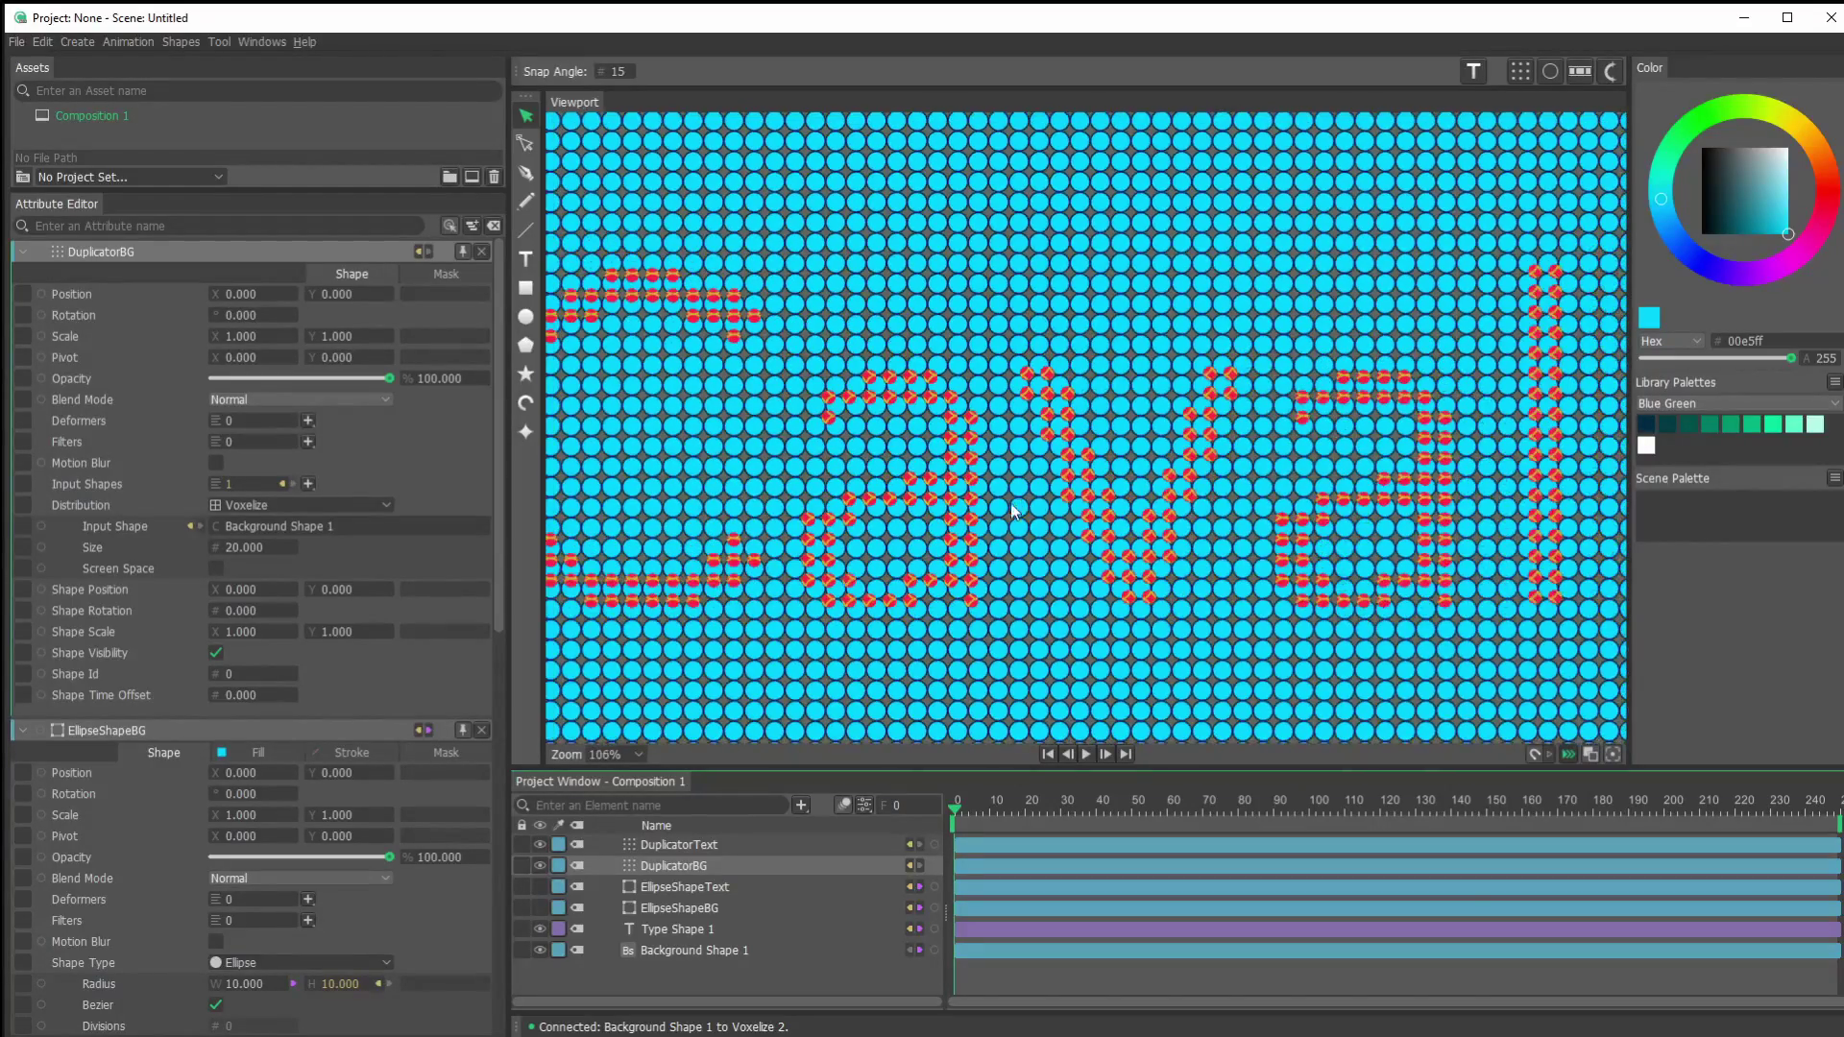
{"action": "scroll", "coordinate": [942, 734], "scroll_direction": "down", "scroll_amount": 3}
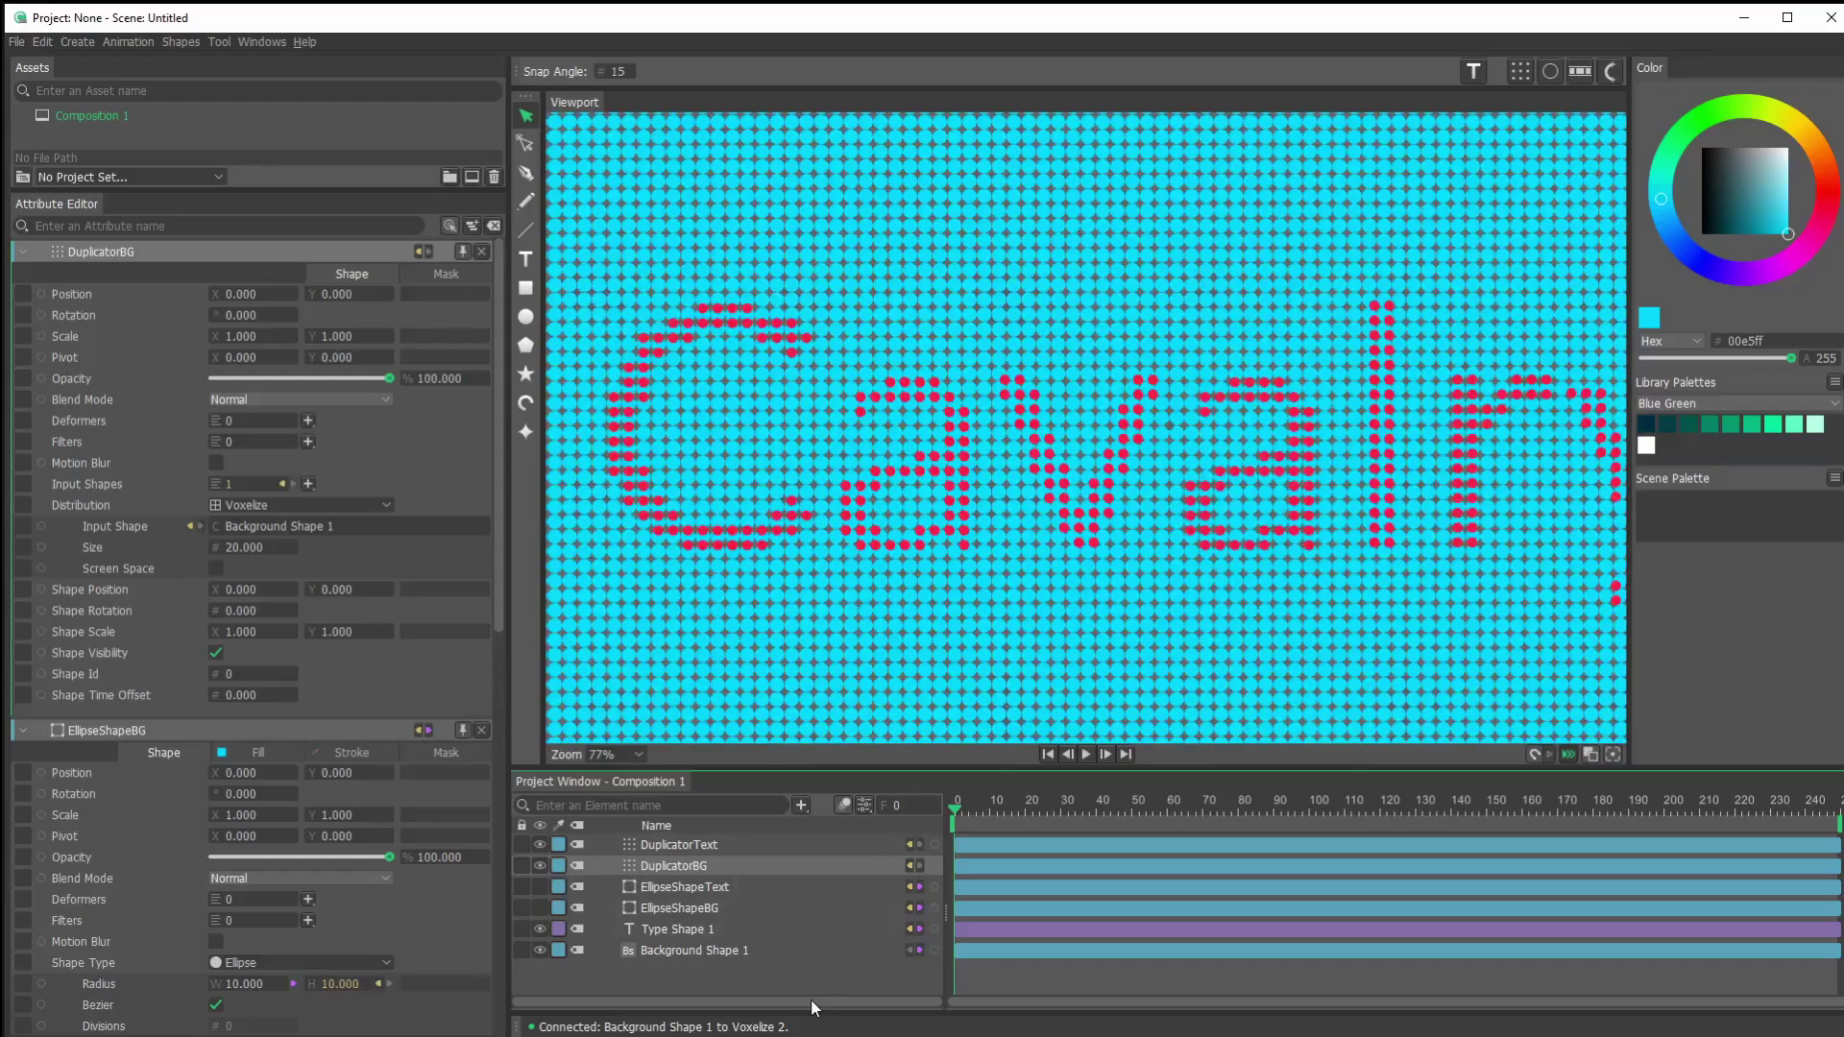
{"action": "left_click", "coordinate": [797, 988]}
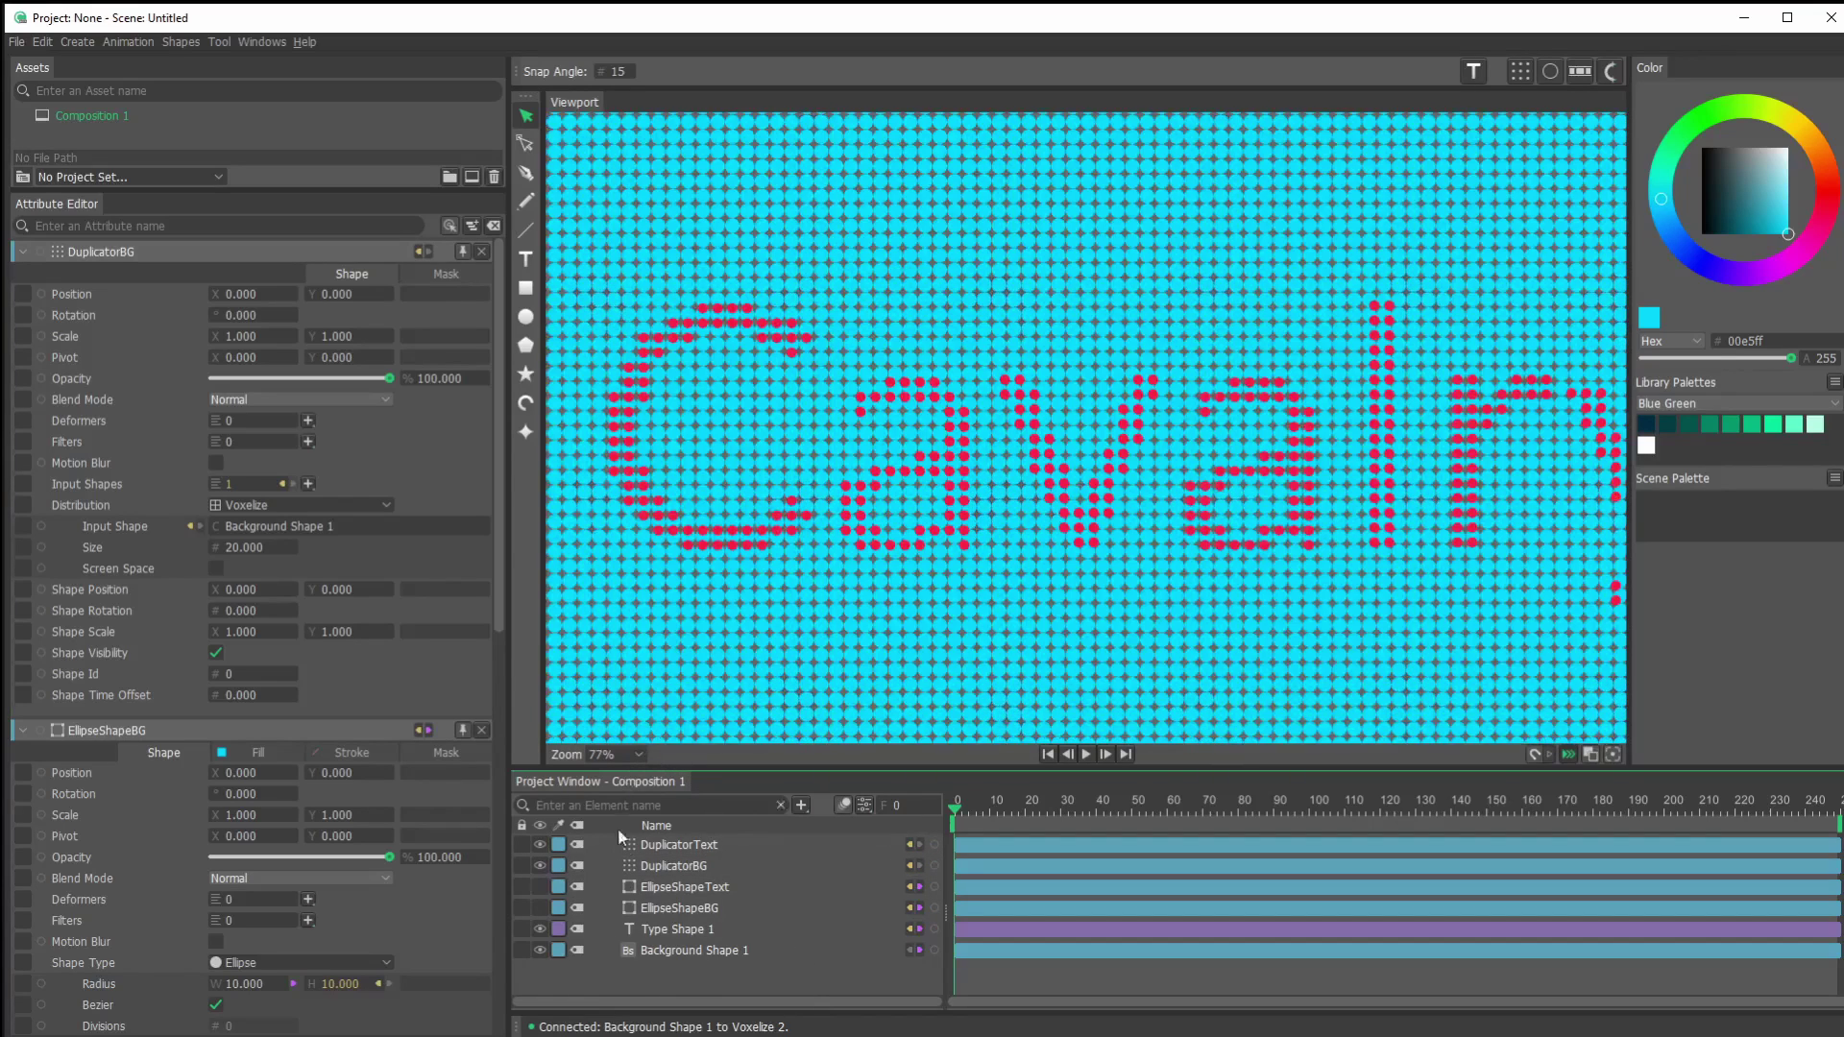
{"action": "left_click", "coordinate": [659, 847]}
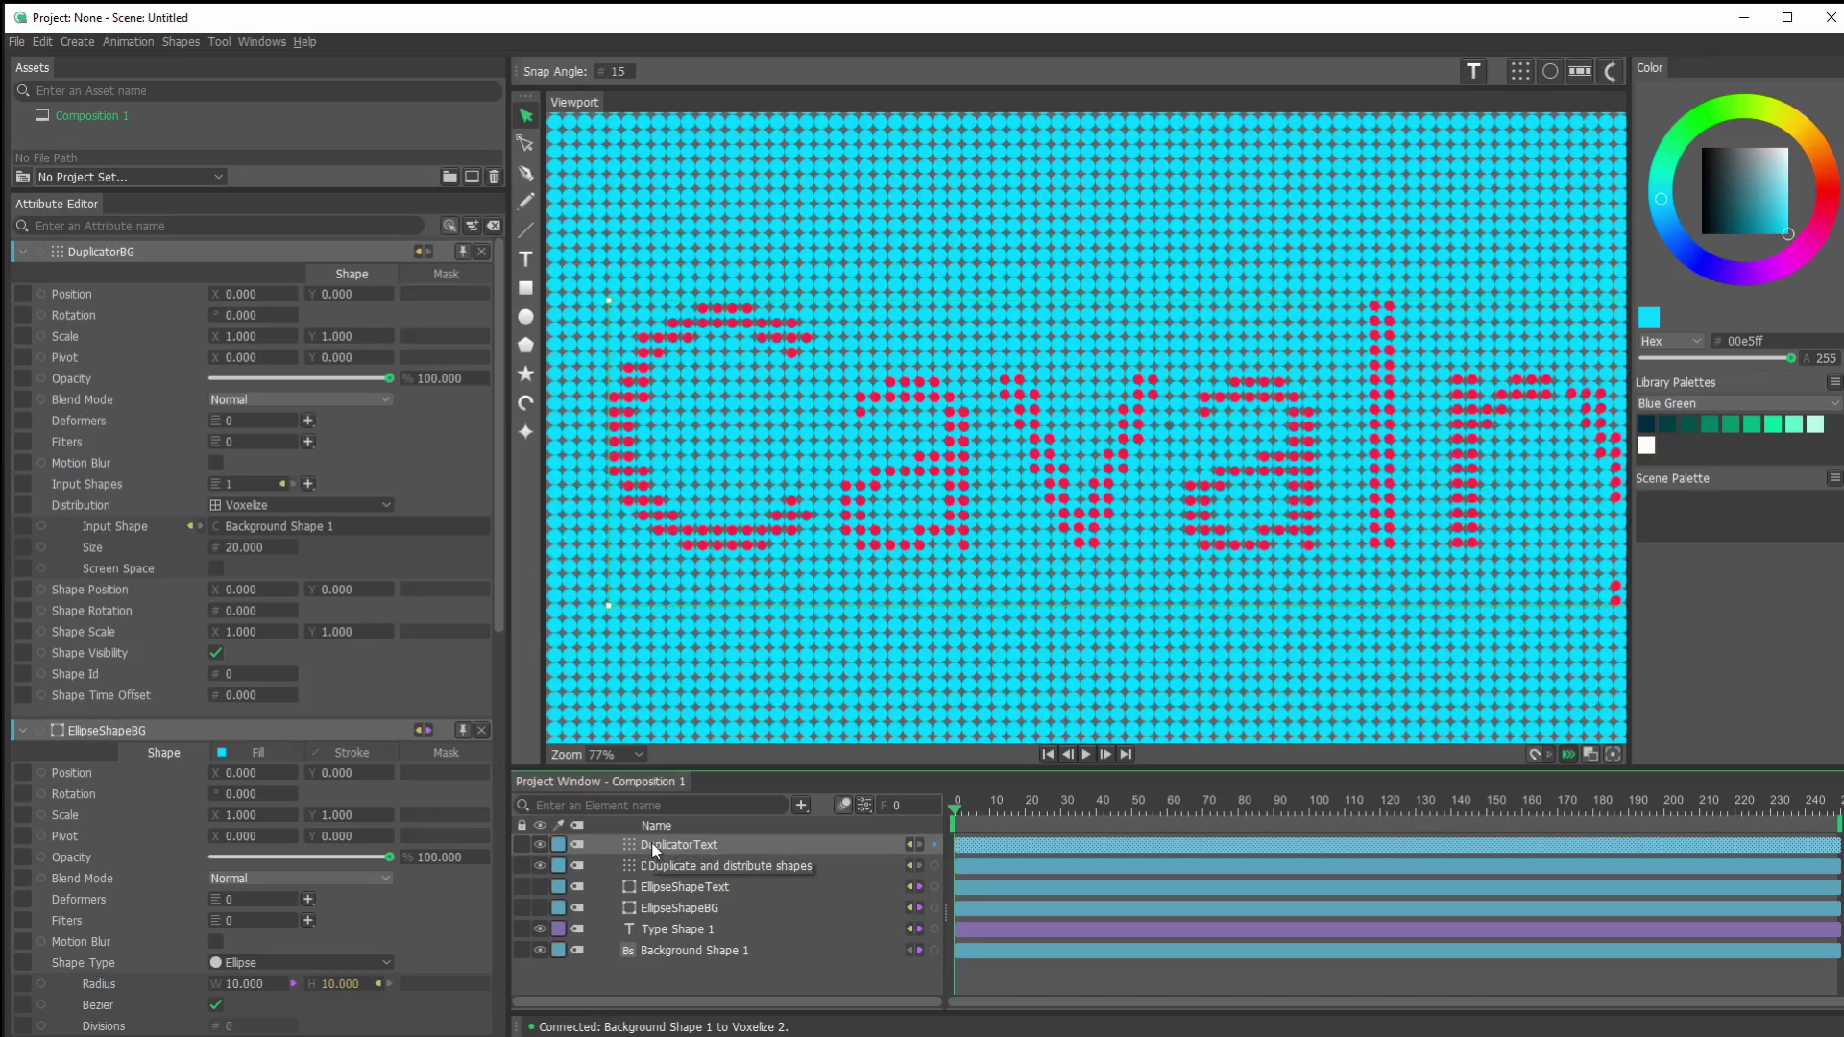
{"action": "left_click", "coordinate": [678, 846]}
{"action": "left_click", "coordinate": [676, 867]}
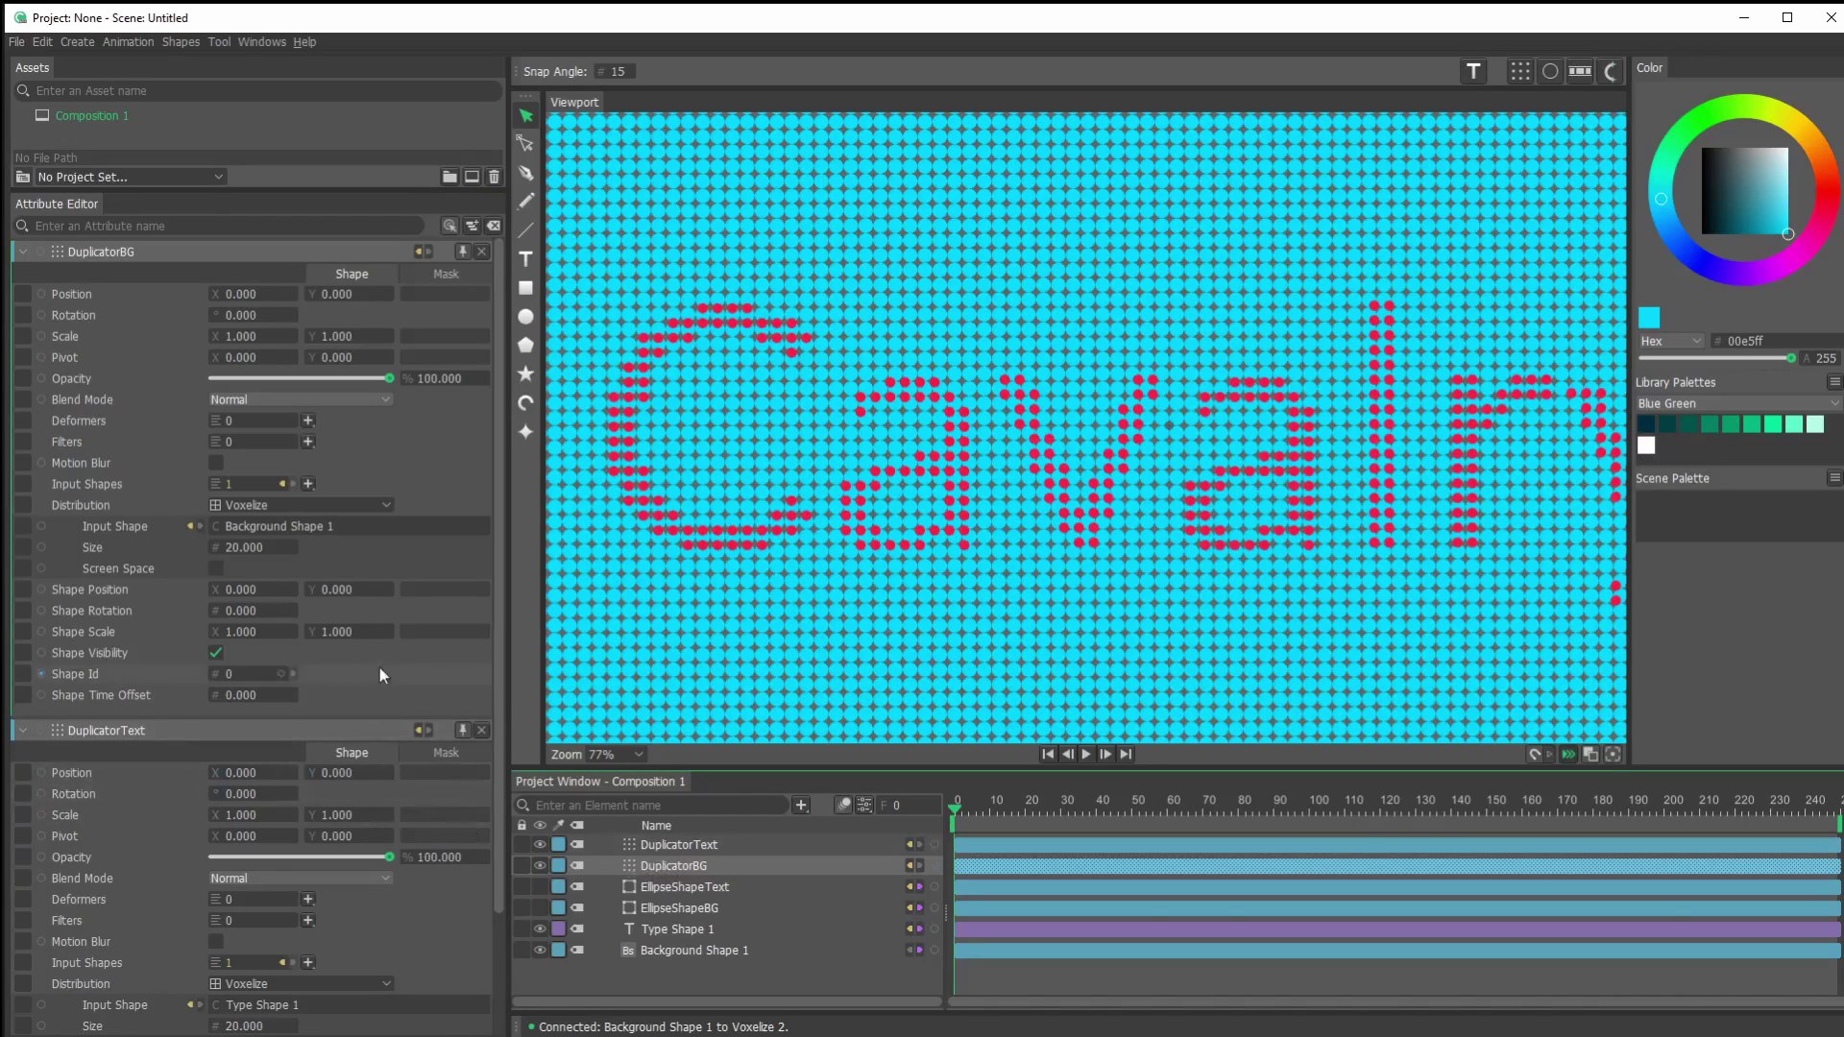
{"action": "left_click", "coordinate": [214, 570]}
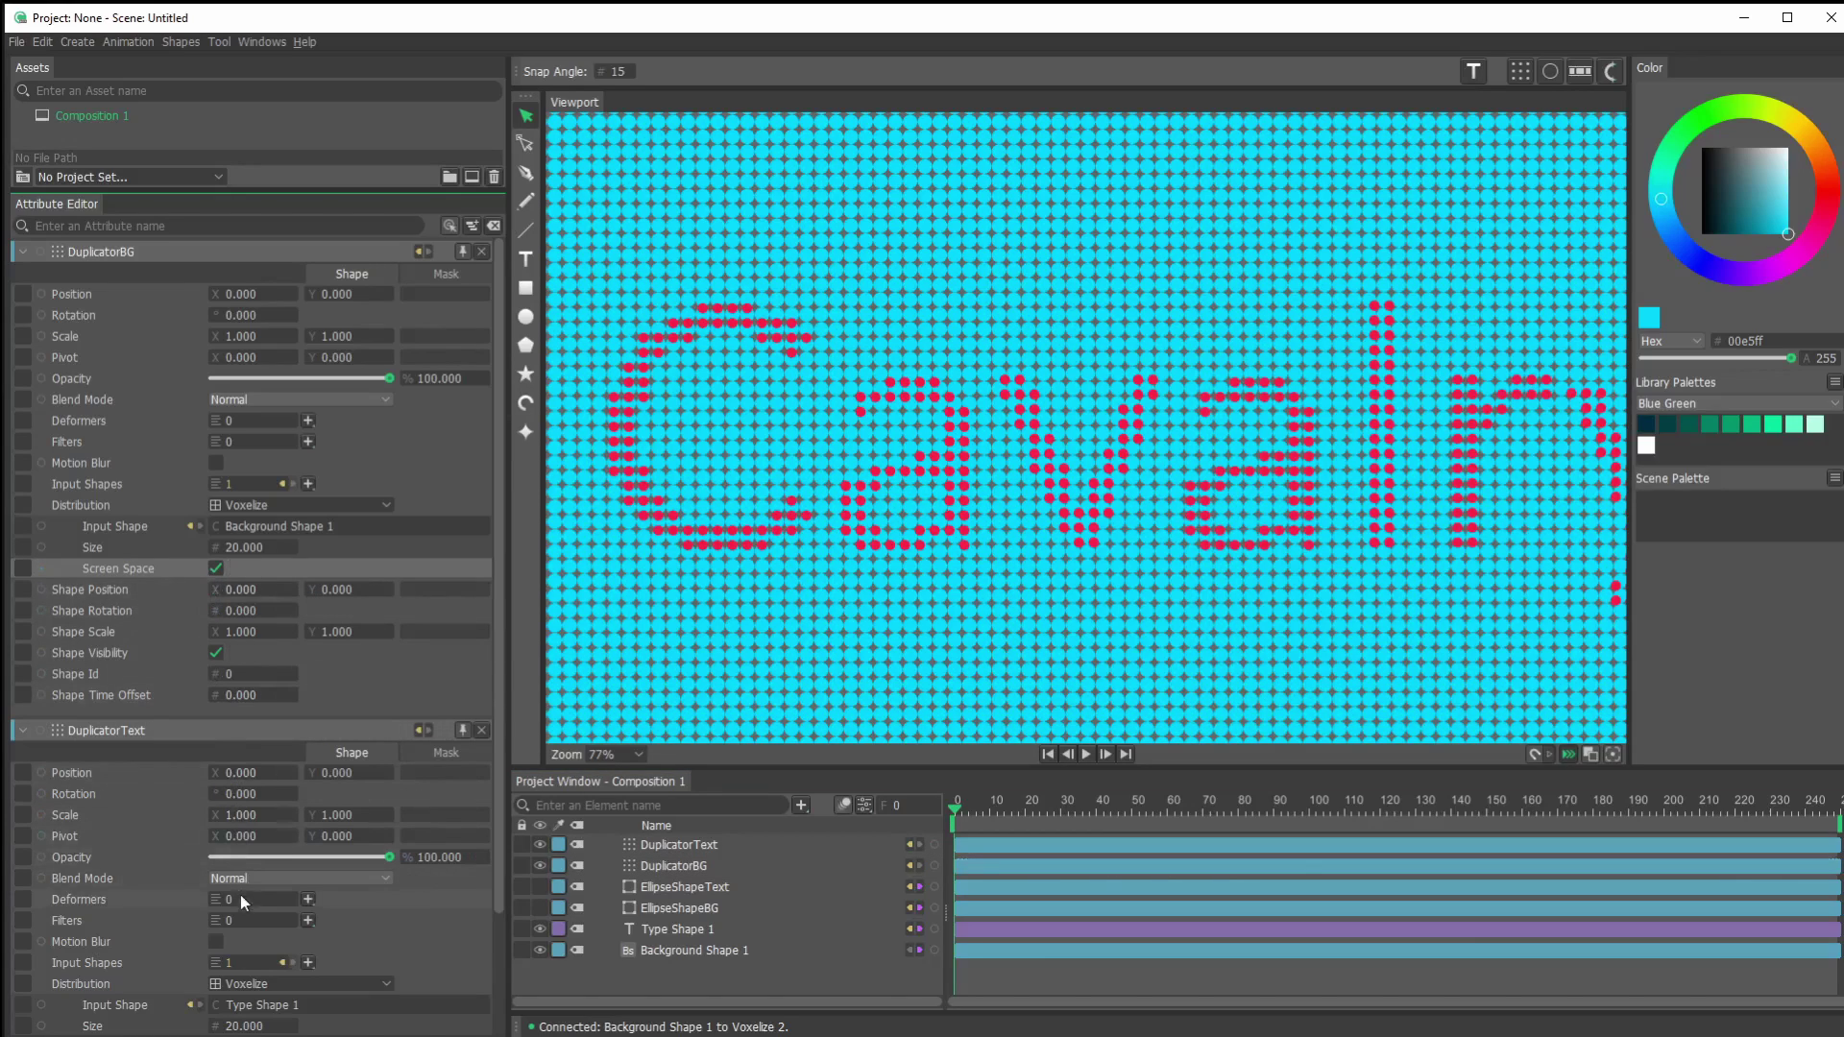
{"action": "scroll", "coordinate": [261, 880], "scroll_direction": "down", "scroll_amount": 3}
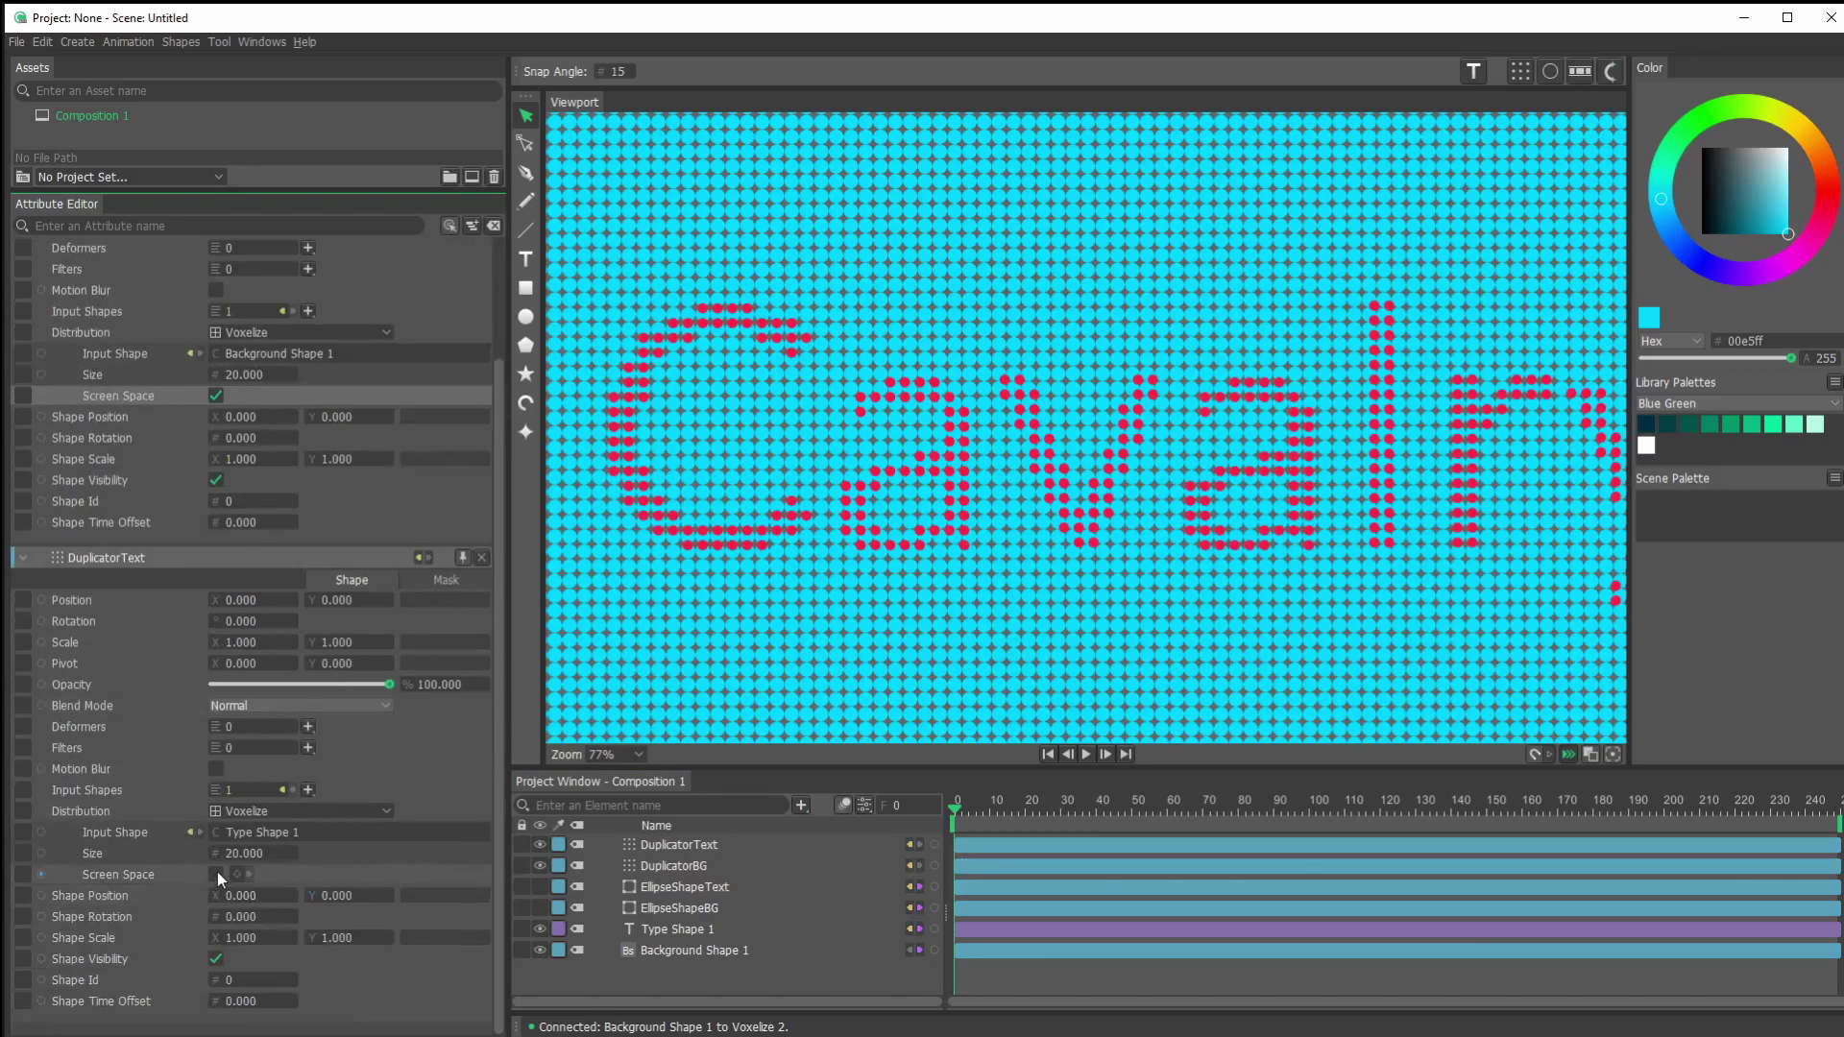
{"action": "left_click", "coordinate": [216, 874]}
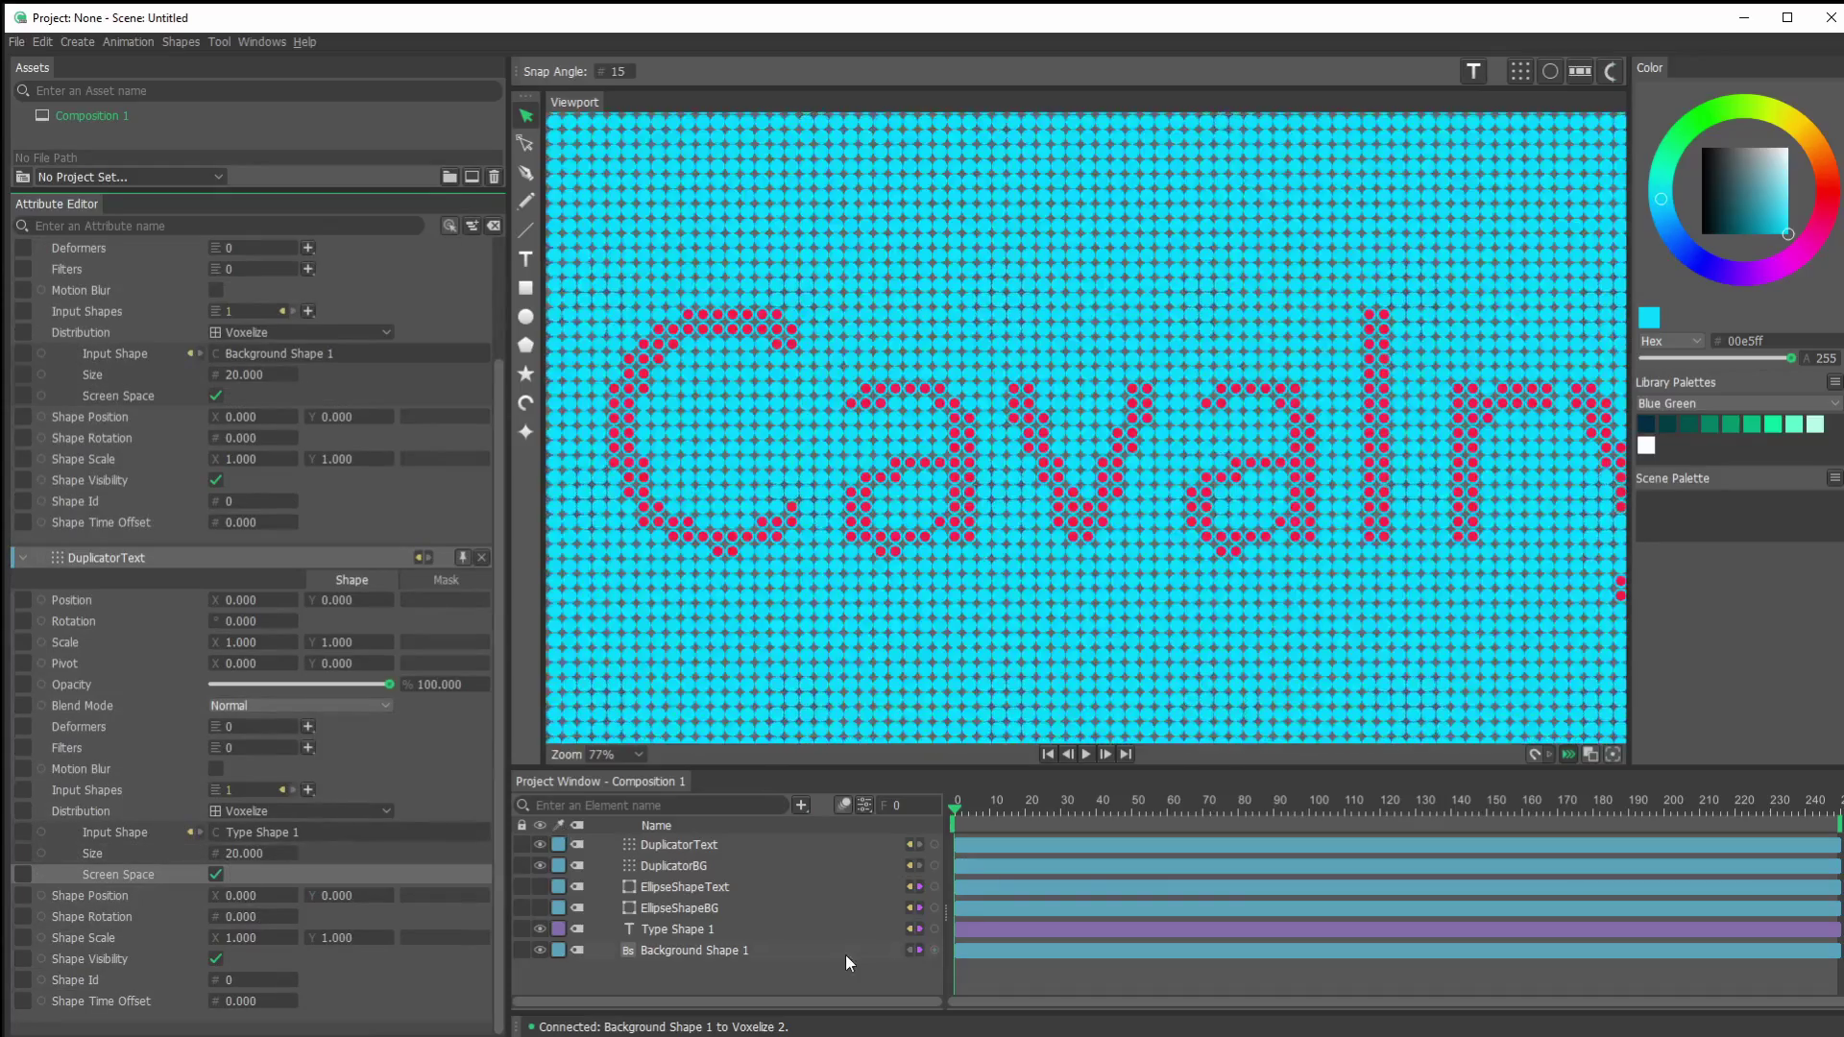
Try rotating Type Shape 1 to -12 degrees and undo the rotation.
{"action": "left_click", "coordinate": [846, 950]}
{"action": "scroll", "coordinate": [970, 480], "scroll_direction": "up", "scroll_amount": 3}
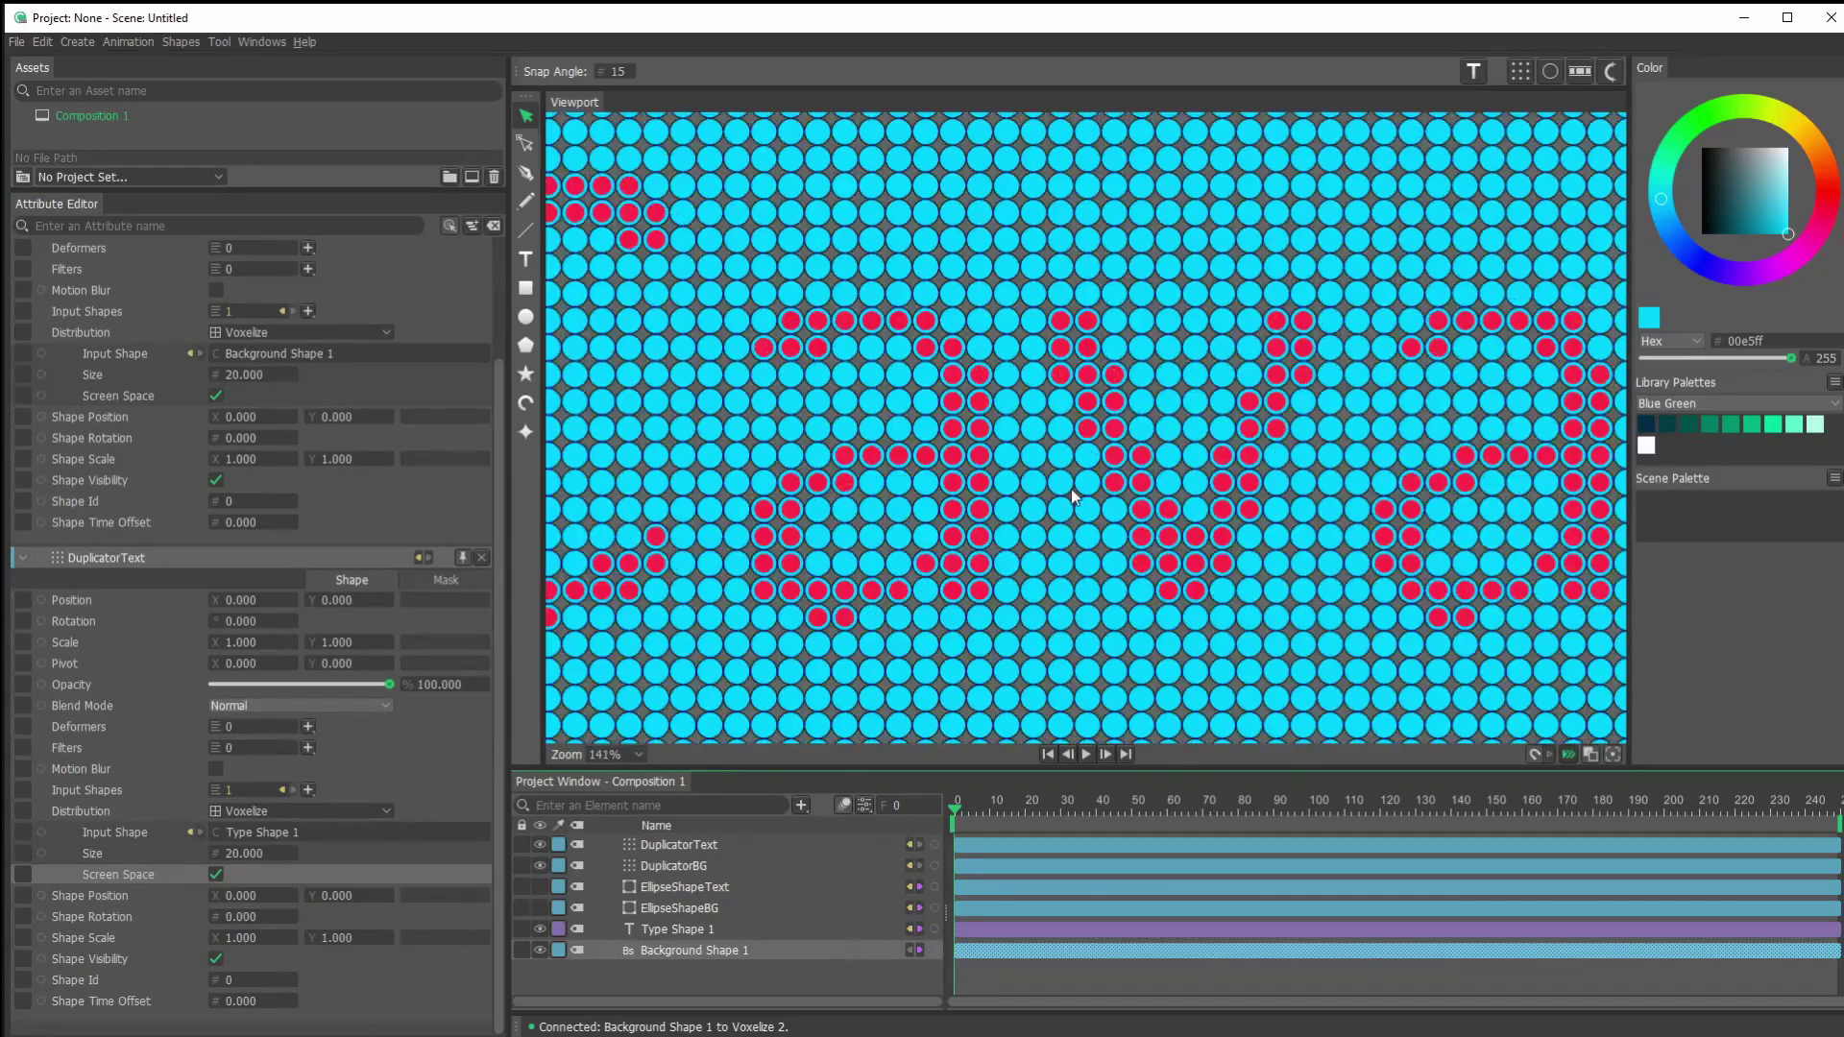
{"action": "scroll", "coordinate": [995, 482], "scroll_direction": "up", "scroll_amount": 2}
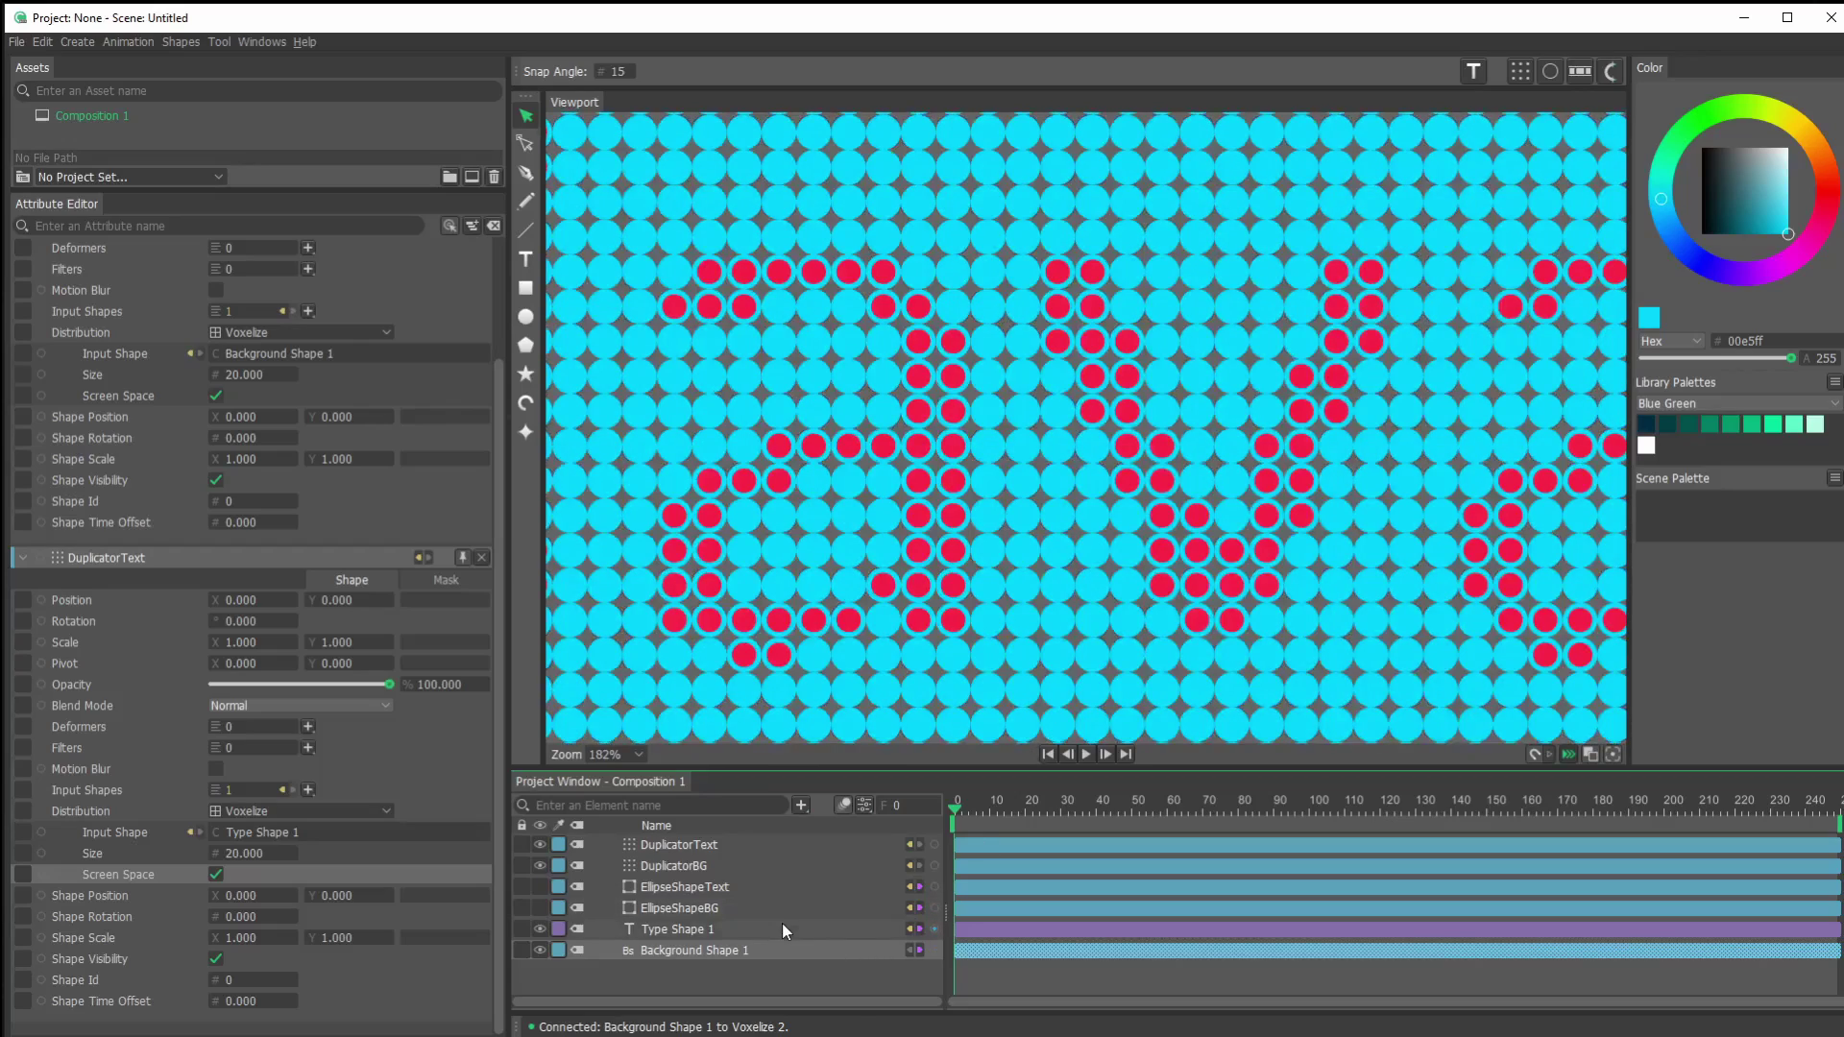
{"action": "scroll", "coordinate": [907, 665], "scroll_direction": "down", "scroll_amount": 2}
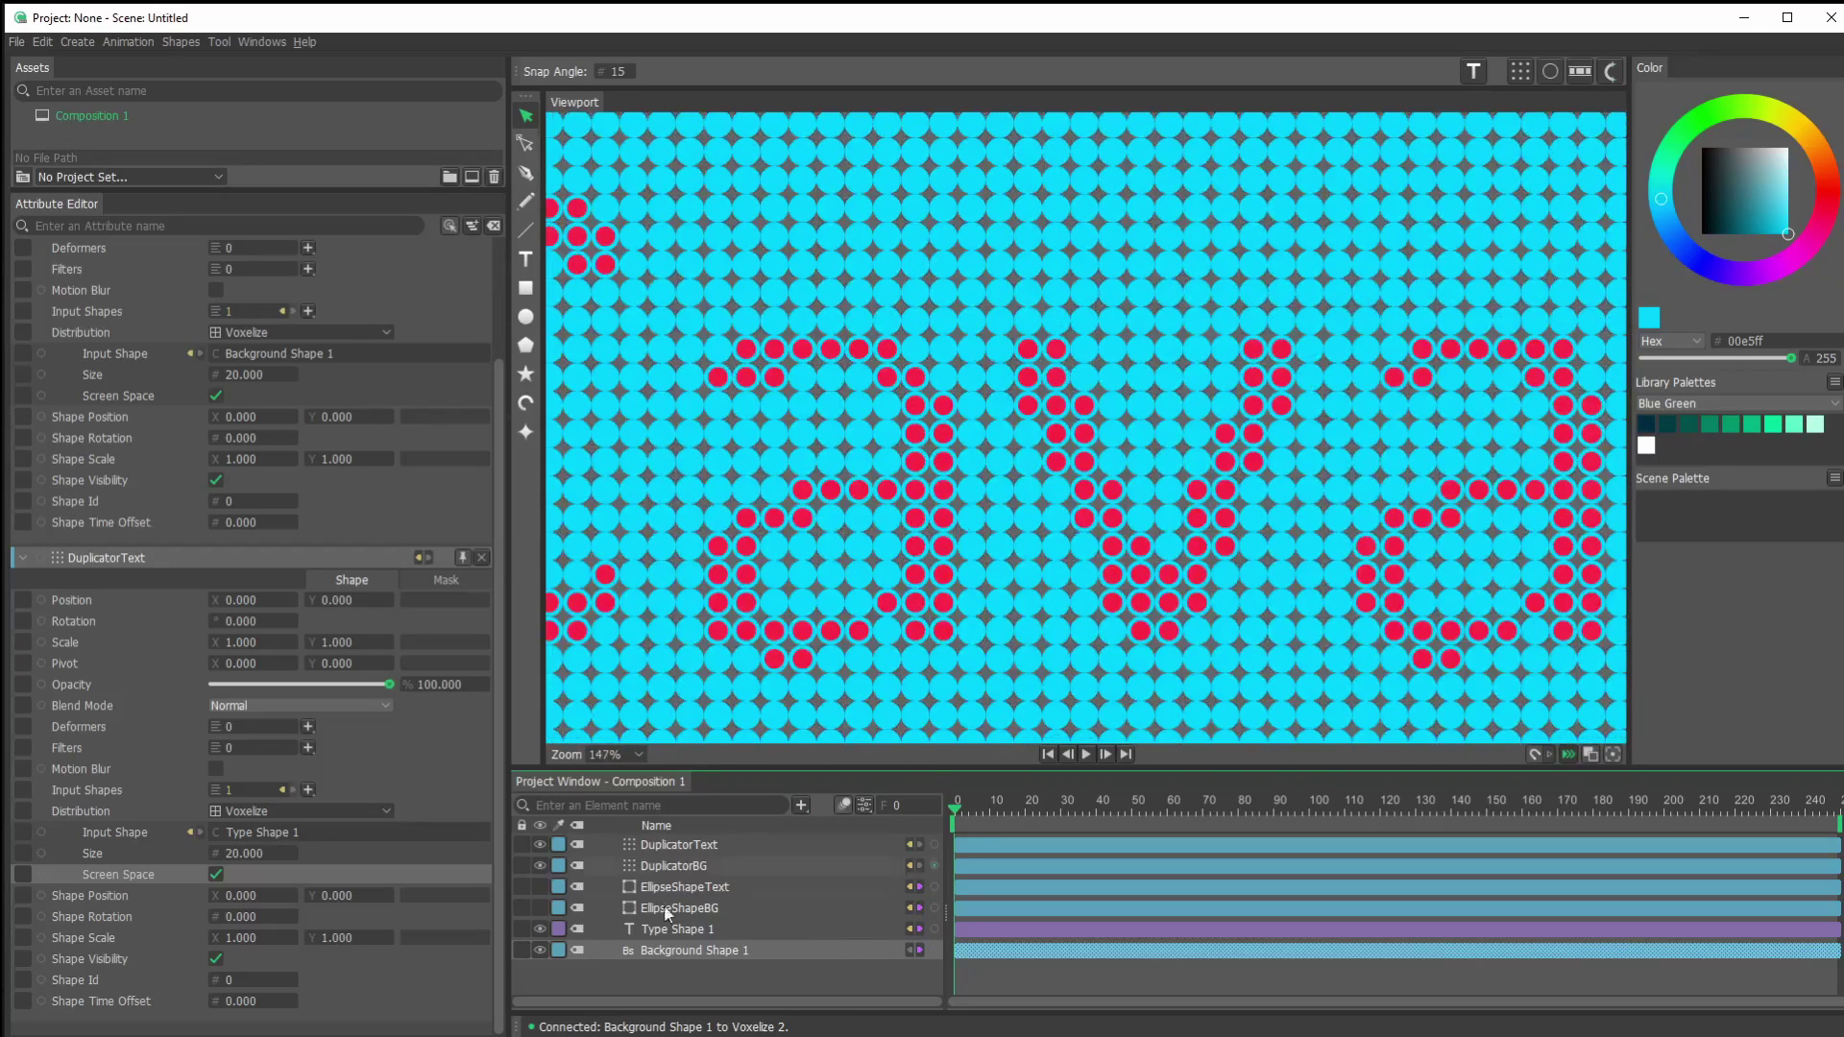
{"action": "left_click", "coordinate": [672, 929]}
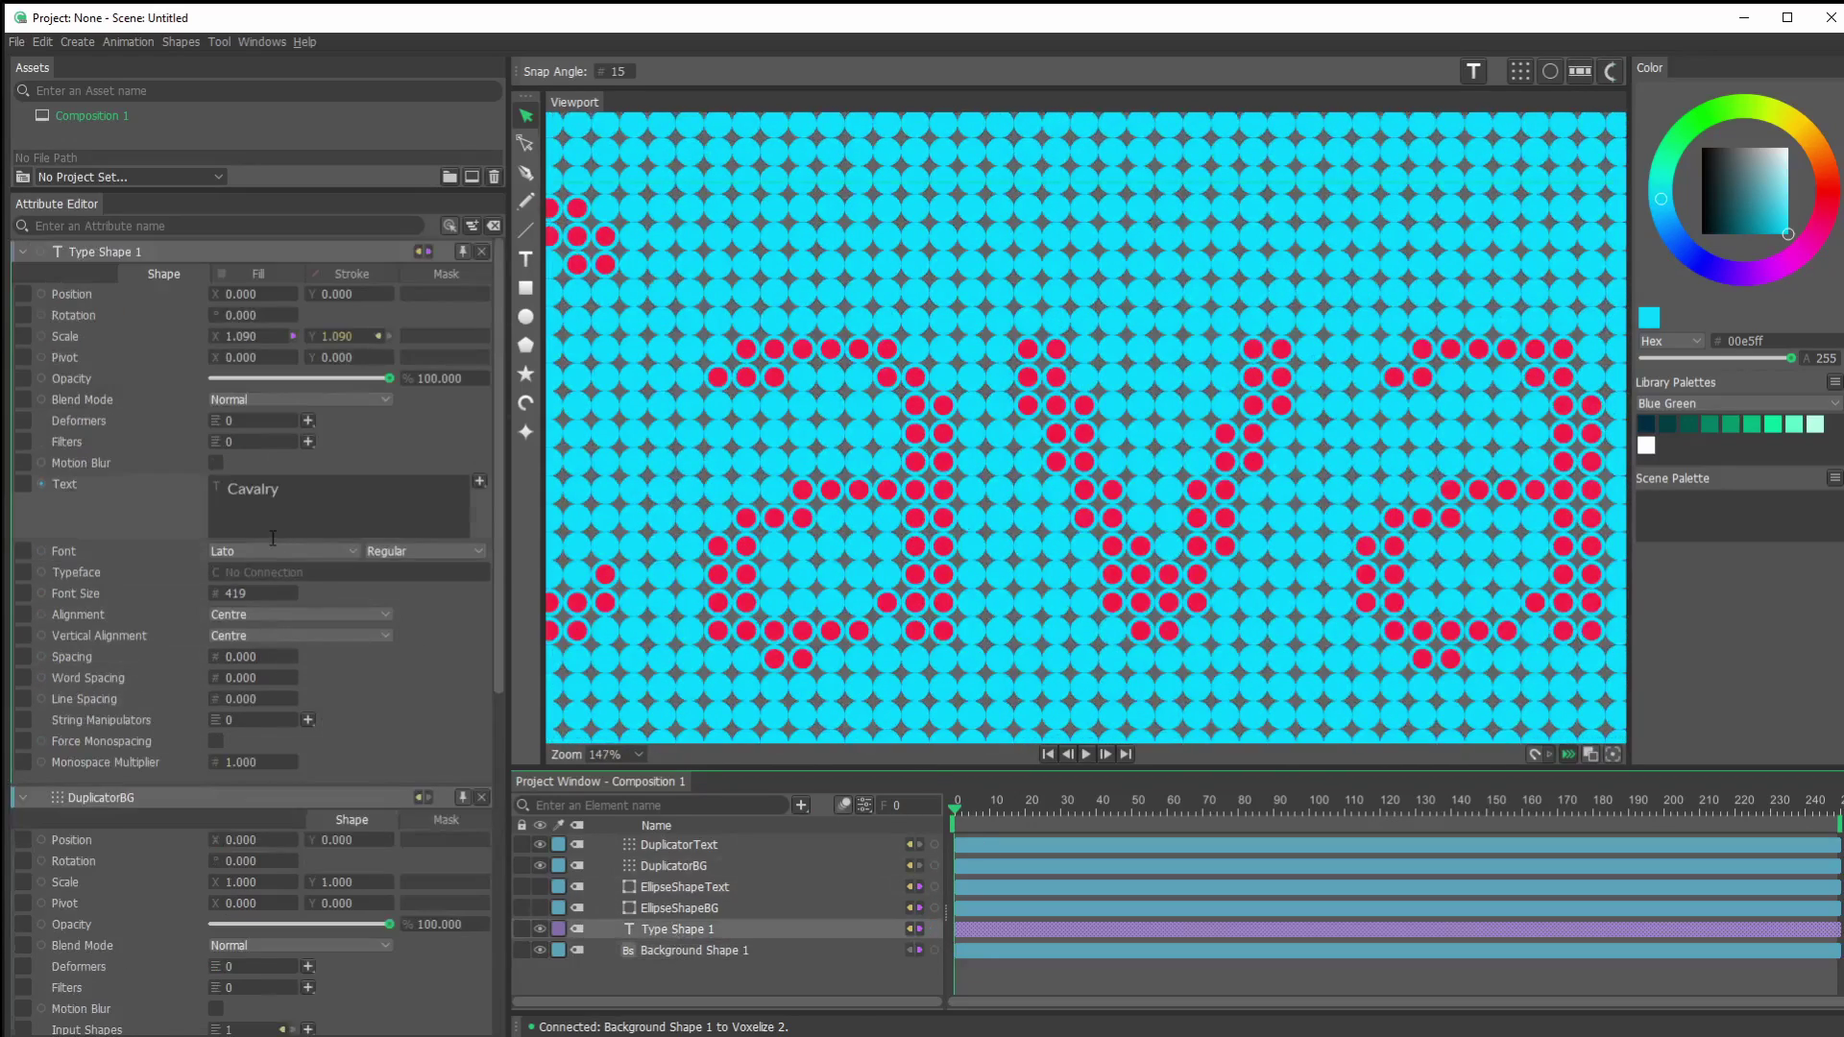
{"action": "mouse_move", "coordinate": [239, 319]}
{"action": "left_mouse_down"}
{"action": "mouse_move", "coordinate": [253, 324]}
{"action": "mouse_move", "coordinate": [228, 331]}
{"action": "left_mouse_up"}
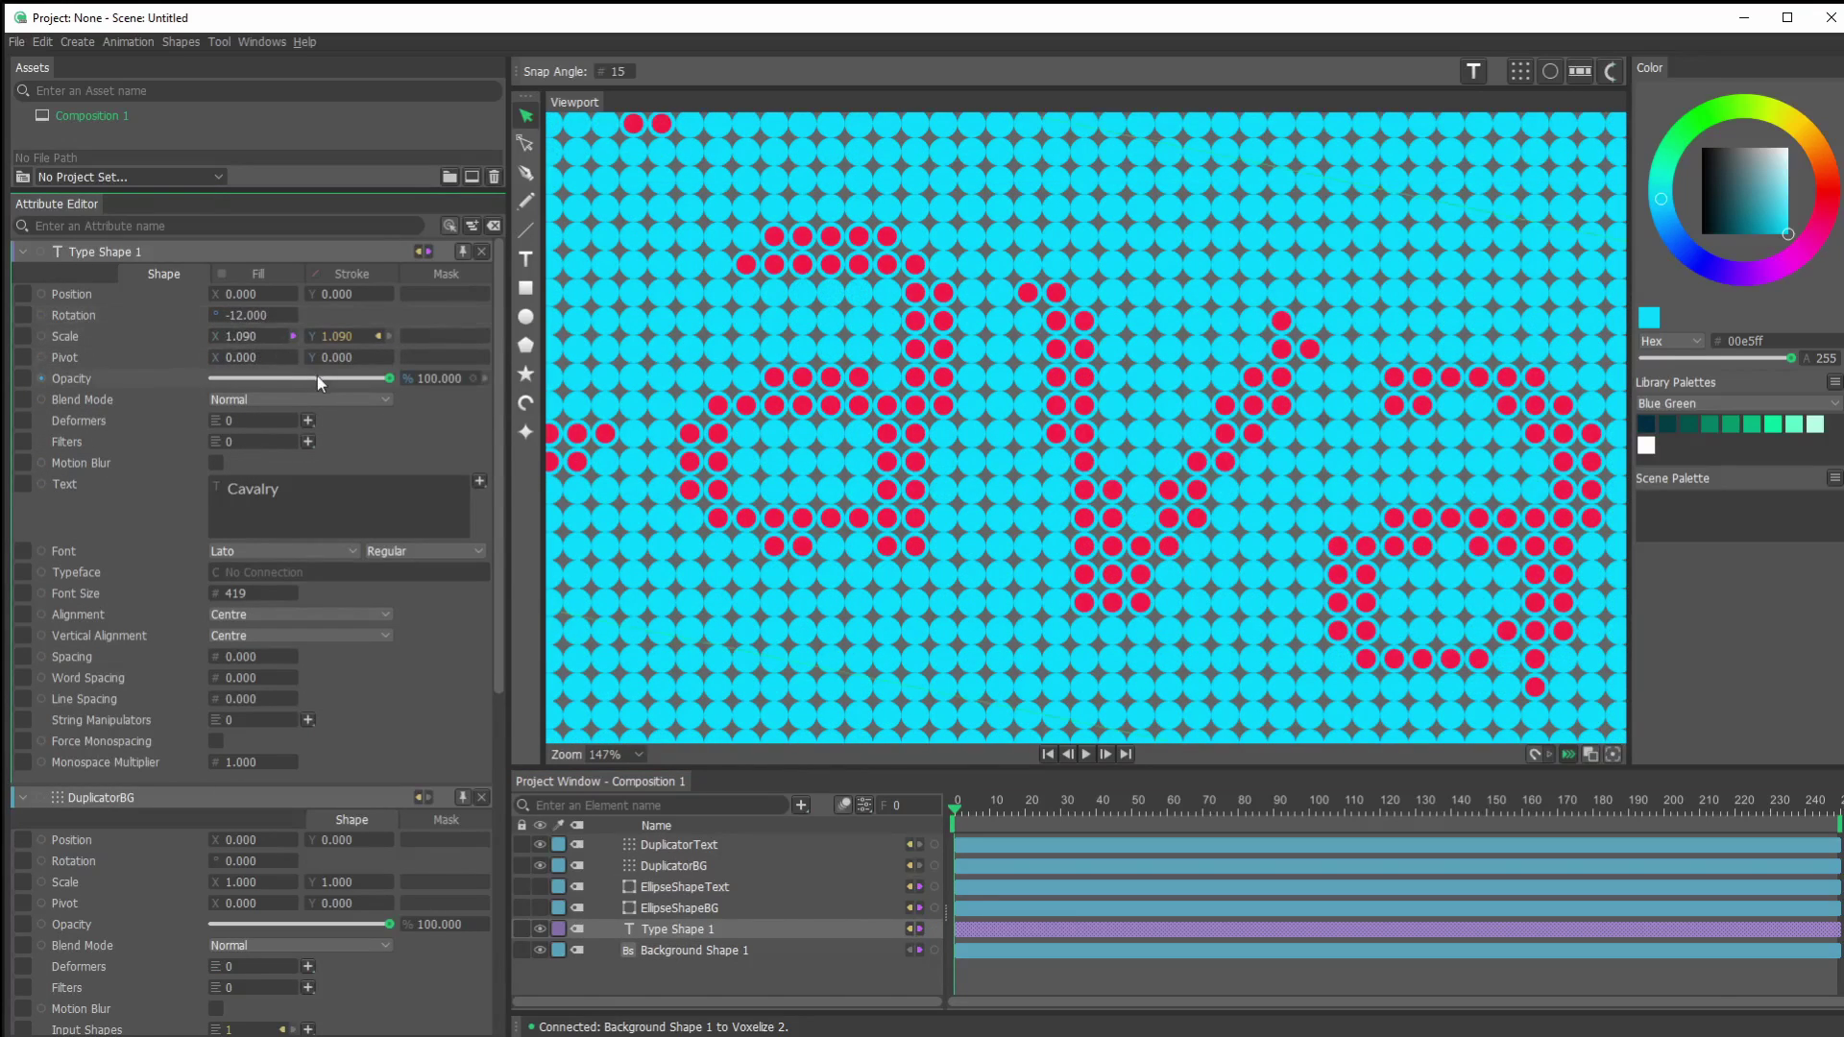
{"action": "key", "text": "ctrl+z"}
Shift Type Shape 1 horizontally to an X position of -122, undoing a further trial shift.
{"action": "left_click_drag", "start_coordinate": [243, 298], "coordinate": [144, 298]}
{"action": "scroll", "coordinate": [1050, 527], "scroll_direction": "down", "scroll_amount": 2}
{"action": "scroll", "coordinate": [1105, 528], "scroll_direction": "down", "scroll_amount": 5}
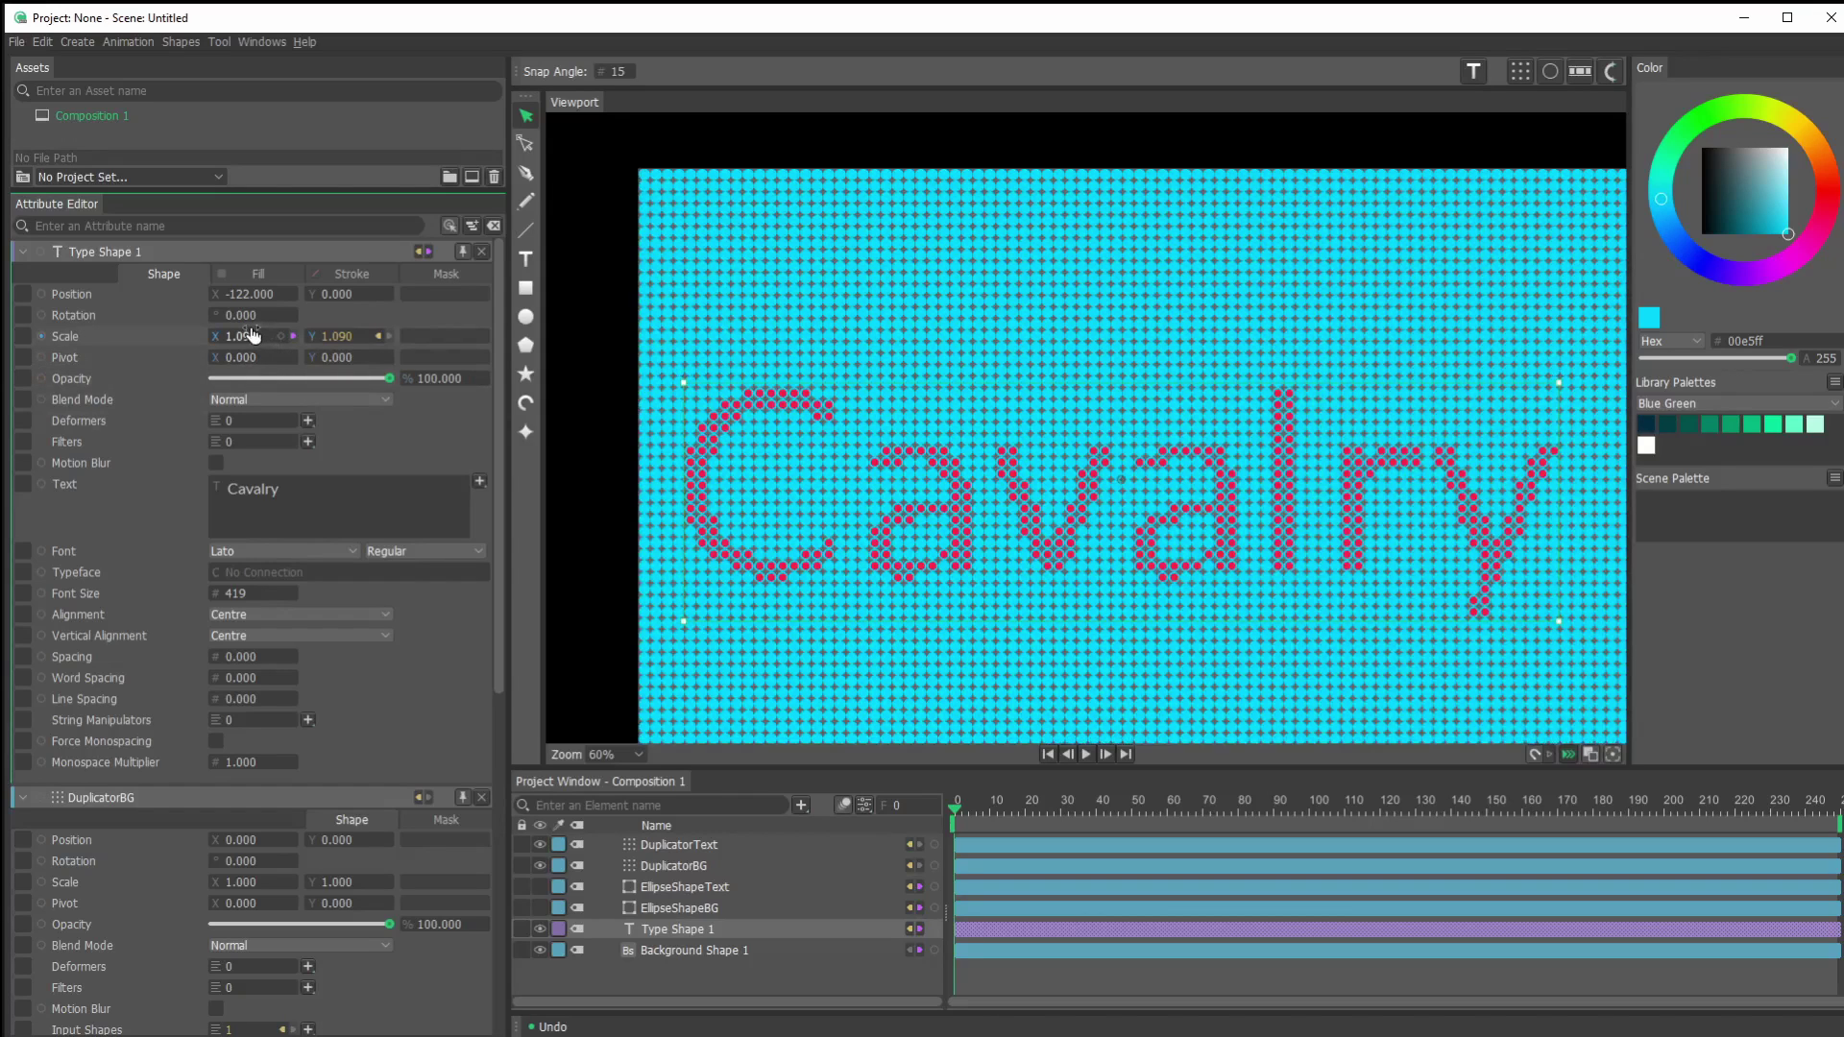
{"action": "left_click_drag", "start_coordinate": [252, 294], "coordinate": [490, 294]}
{"action": "key", "text": "ctrl+z"}
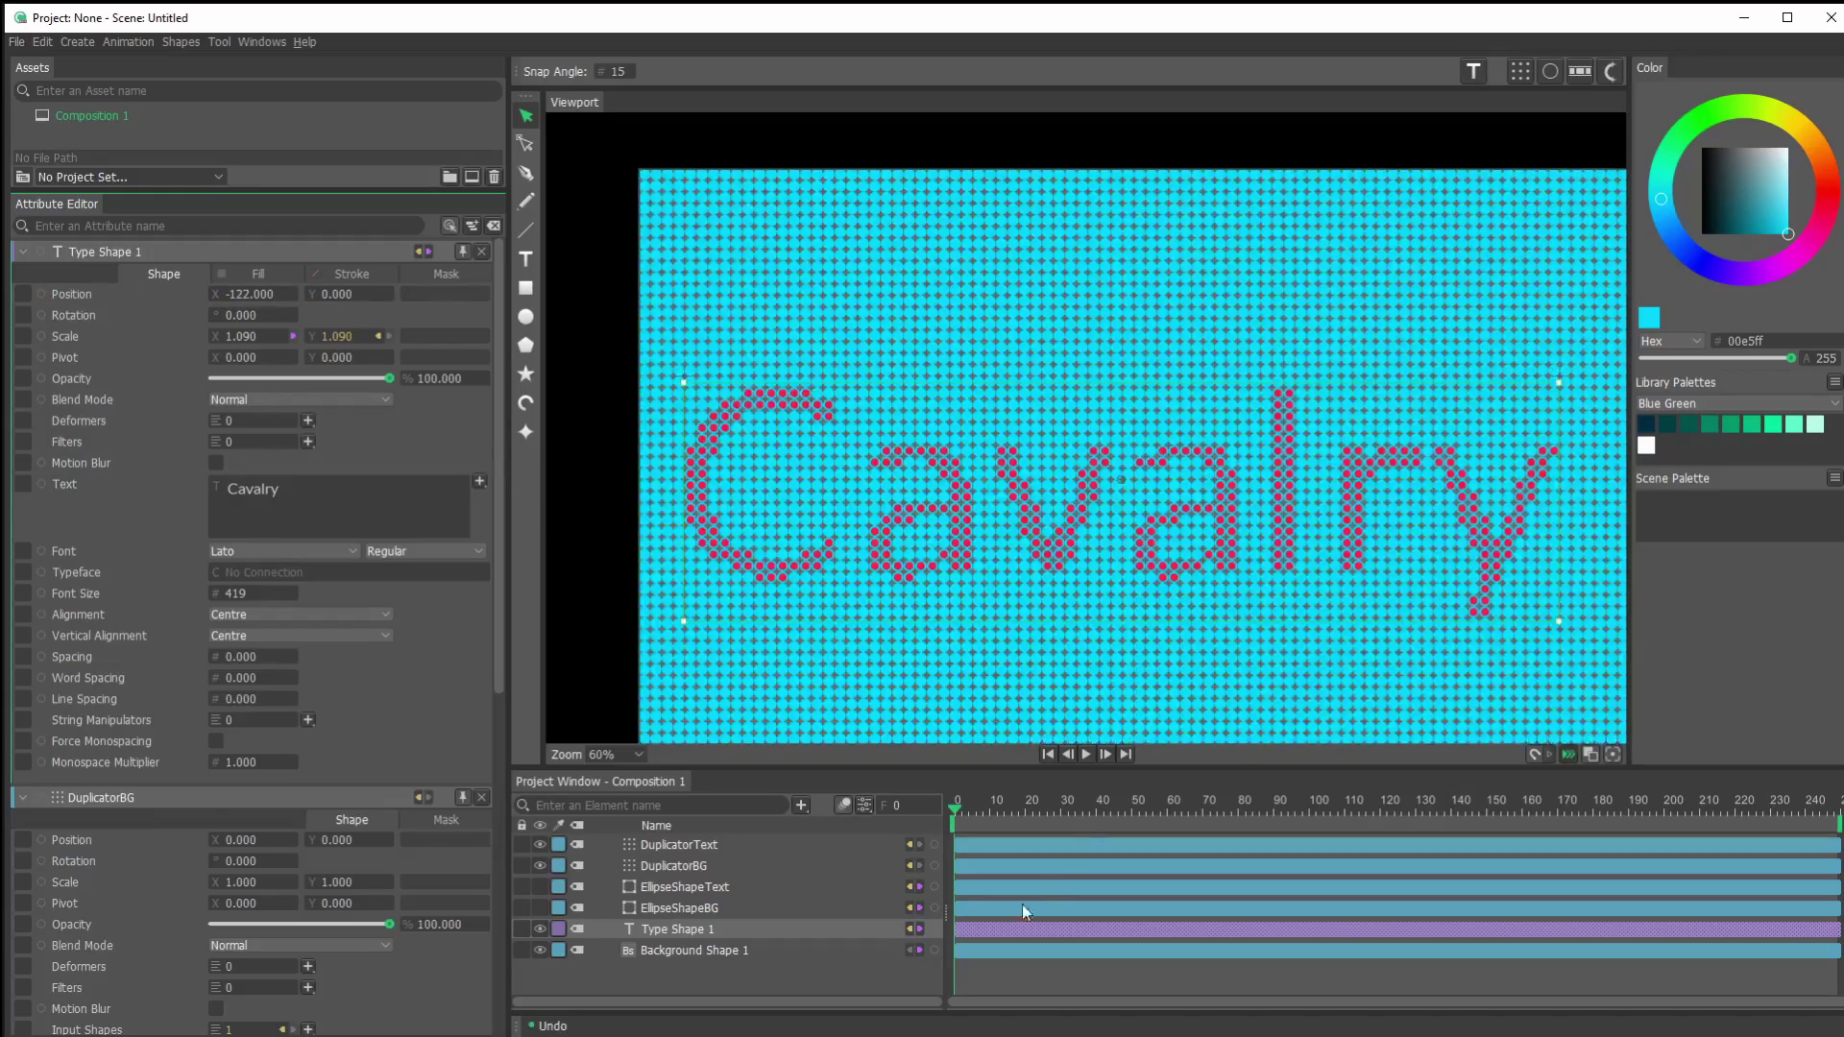
{"action": "left_click", "coordinate": [817, 979]}
{"action": "left_click_drag", "start_coordinate": [1181, 618], "coordinate": [1063, 598]}
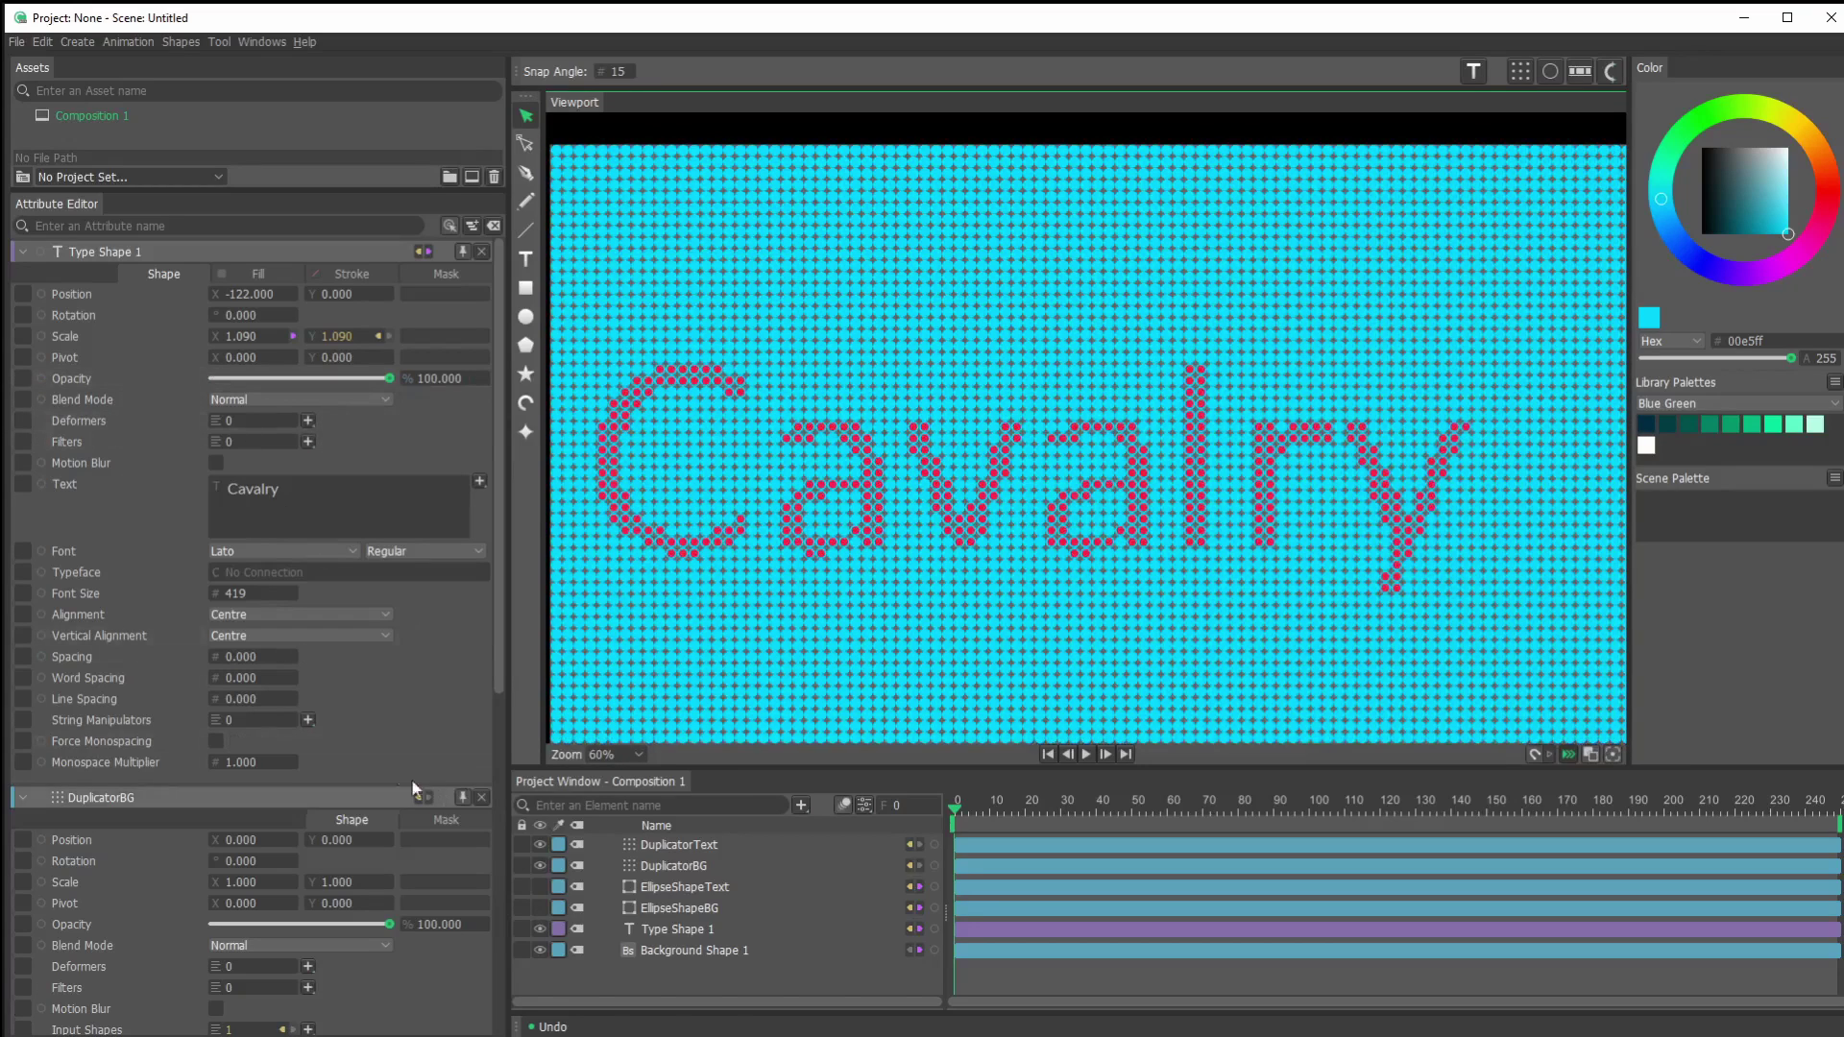
Try the Marlett and Poiret One fonts on Type Shape 1.
{"action": "left_click", "coordinate": [250, 550]}
{"action": "left_click", "coordinate": [303, 842]}
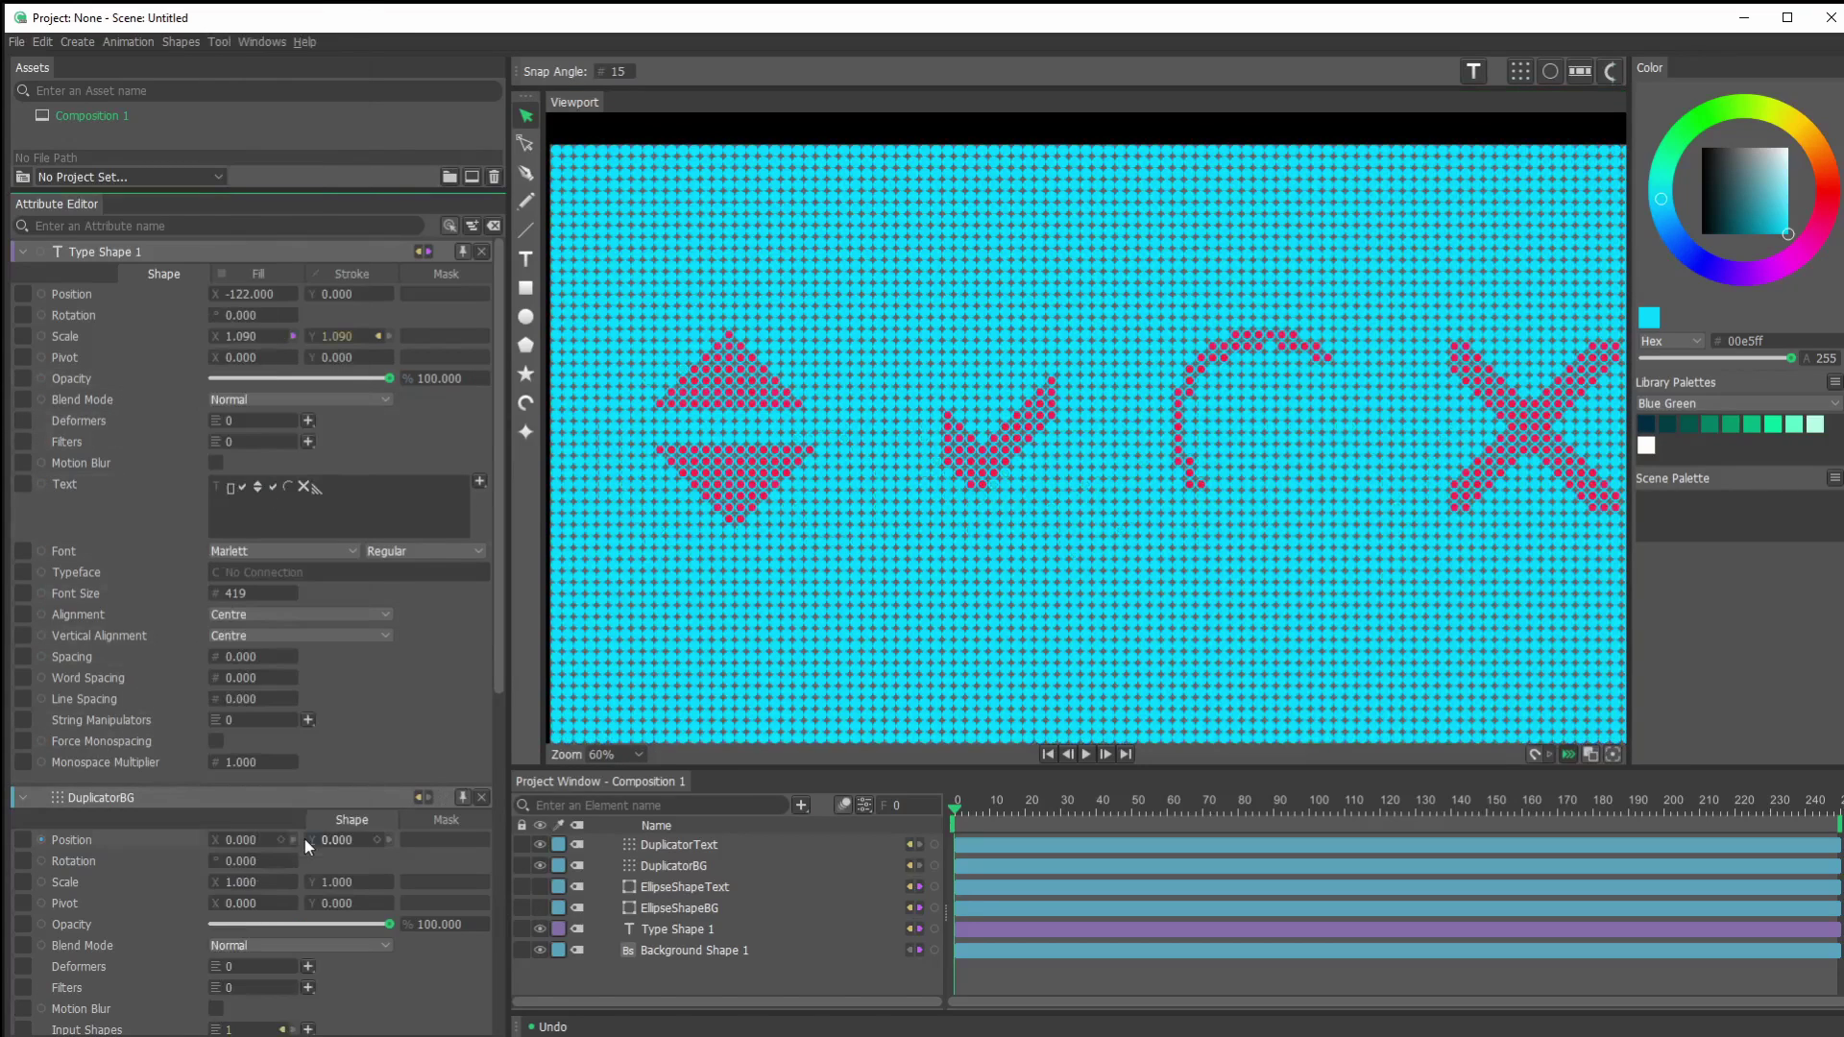
{"action": "left_click", "coordinate": [274, 549]}
{"action": "scroll", "coordinate": [290, 682], "scroll_direction": "down", "scroll_amount": 5}
{"action": "key", "text": "Escape"}
{"action": "key", "text": "ctrl+z"}
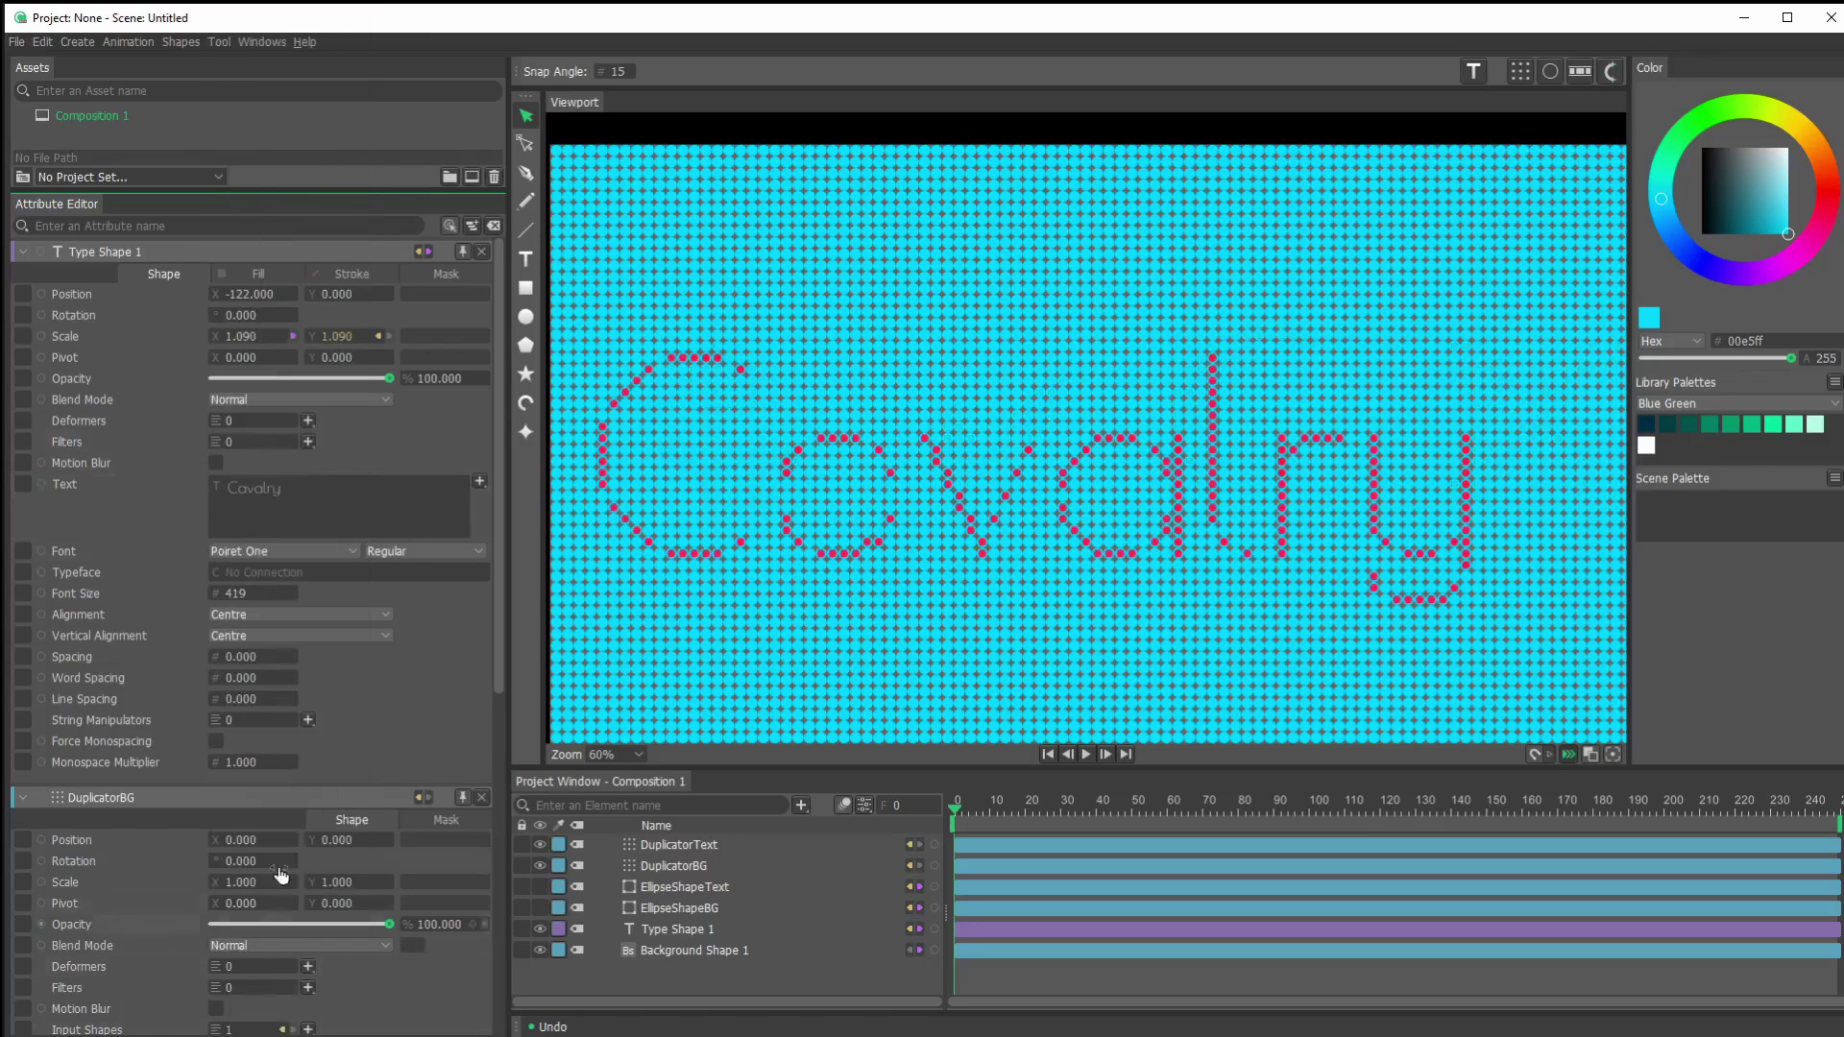
Change Type Shape 1's font to xenosphere and set its font size to 267.
{"action": "left_click", "coordinate": [285, 557]}
{"action": "scroll", "coordinate": [238, 961], "scroll_direction": "down", "scroll_amount": 1}
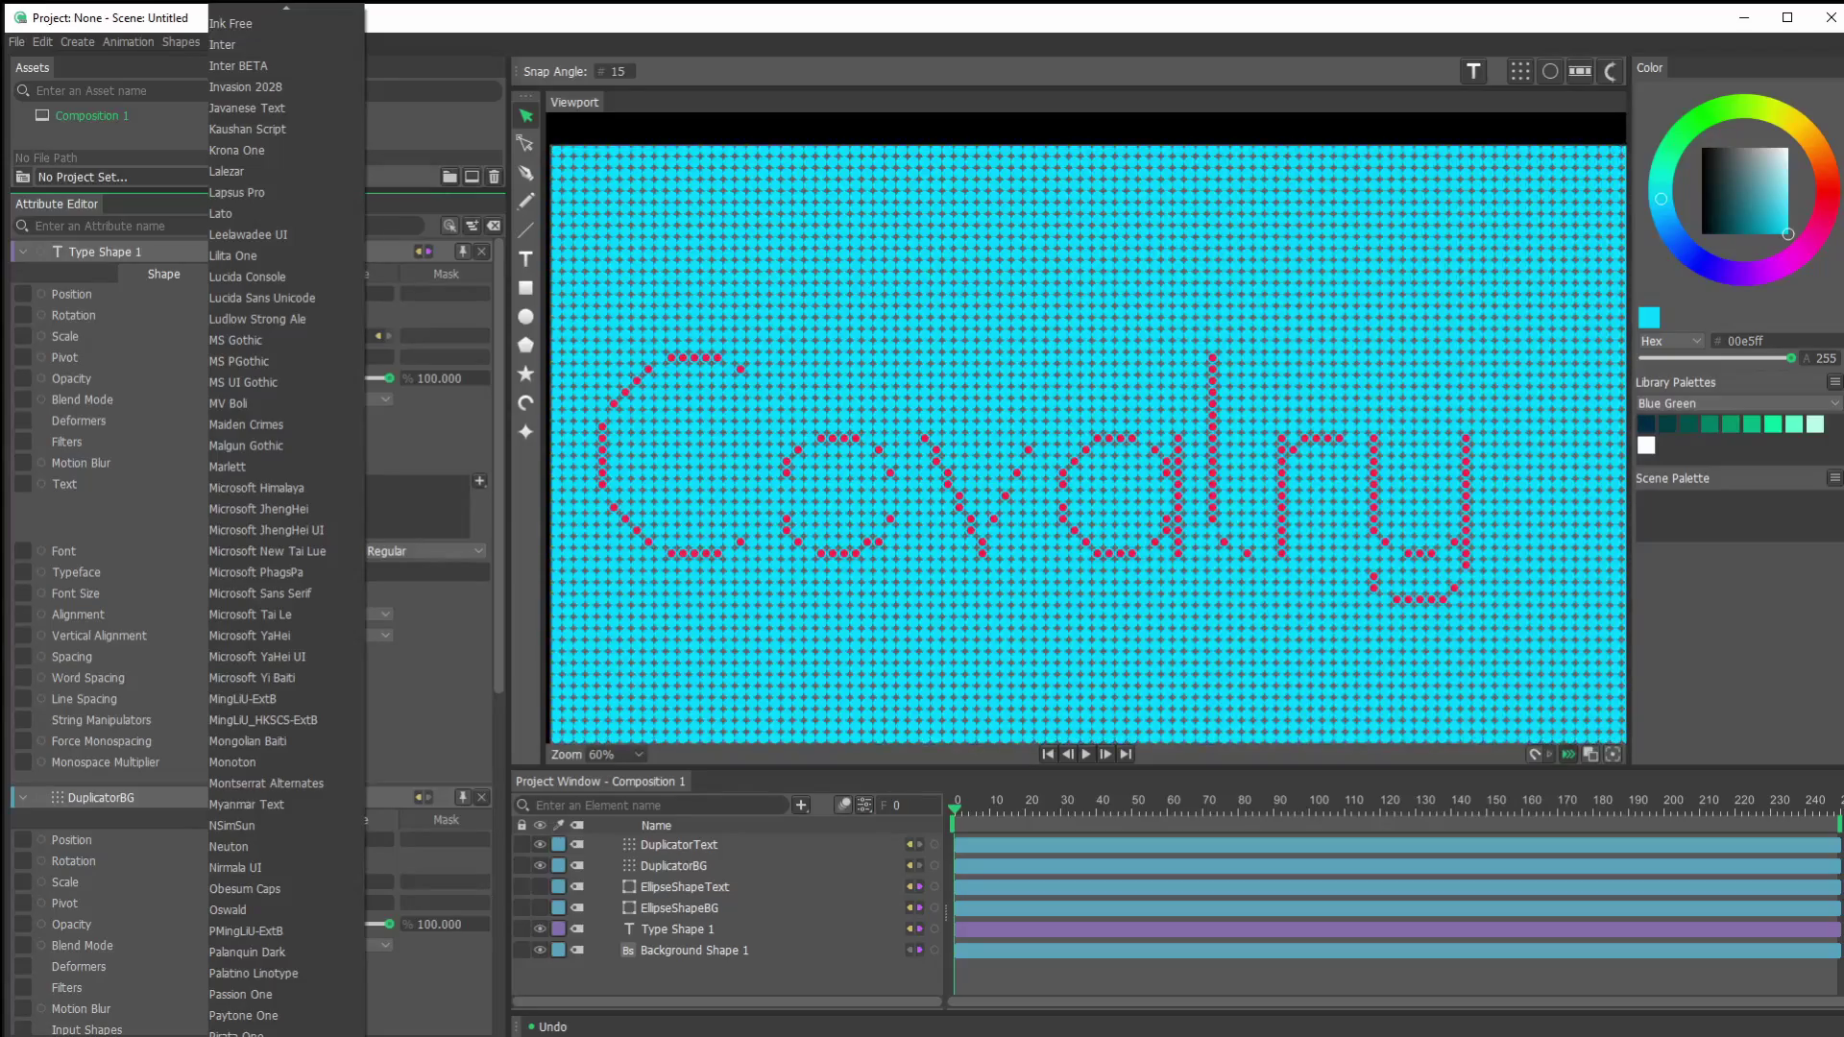
{"action": "key", "text": "Escape"}
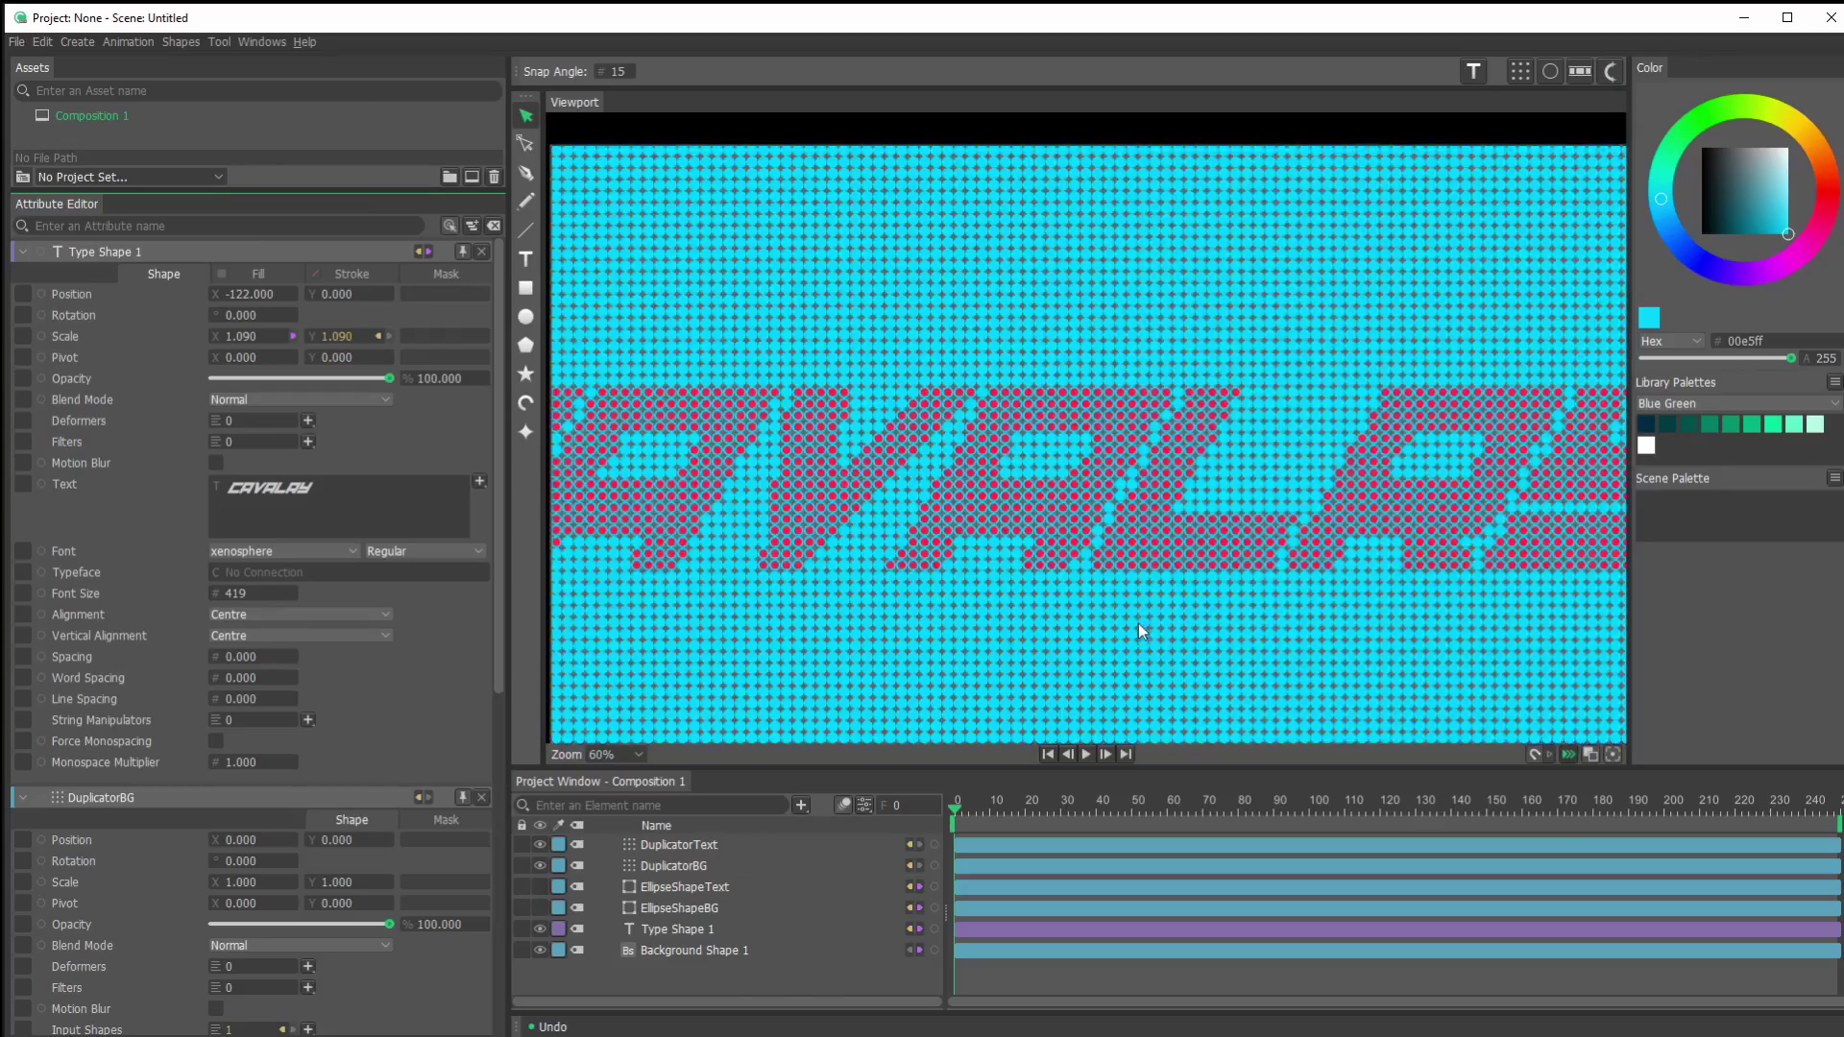
{"action": "scroll", "coordinate": [1136, 620], "scroll_direction": "down", "scroll_amount": 2}
{"action": "left_click_drag", "start_coordinate": [230, 595], "coordinate": [88, 603]}
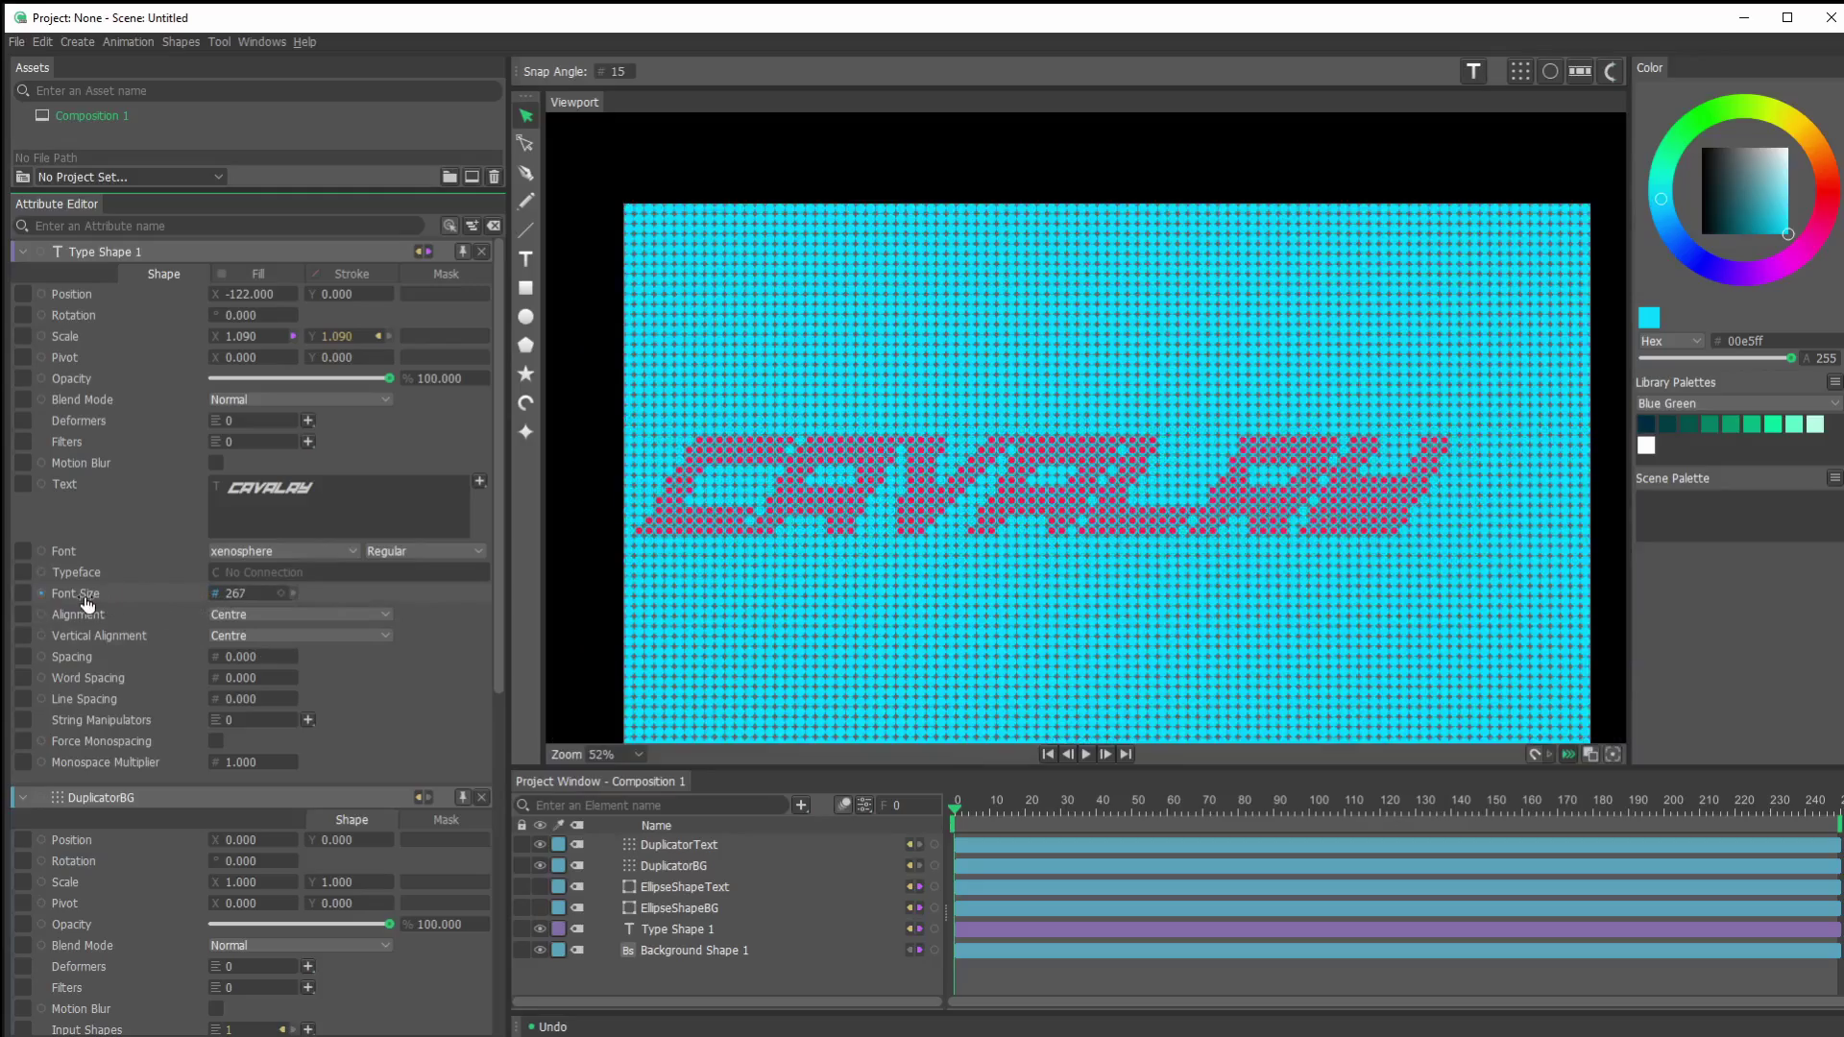
Set Type Shape 1's font size to 302 and its X position to -13.
{"action": "scroll", "coordinate": [1363, 545], "scroll_direction": "up", "scroll_amount": 4}
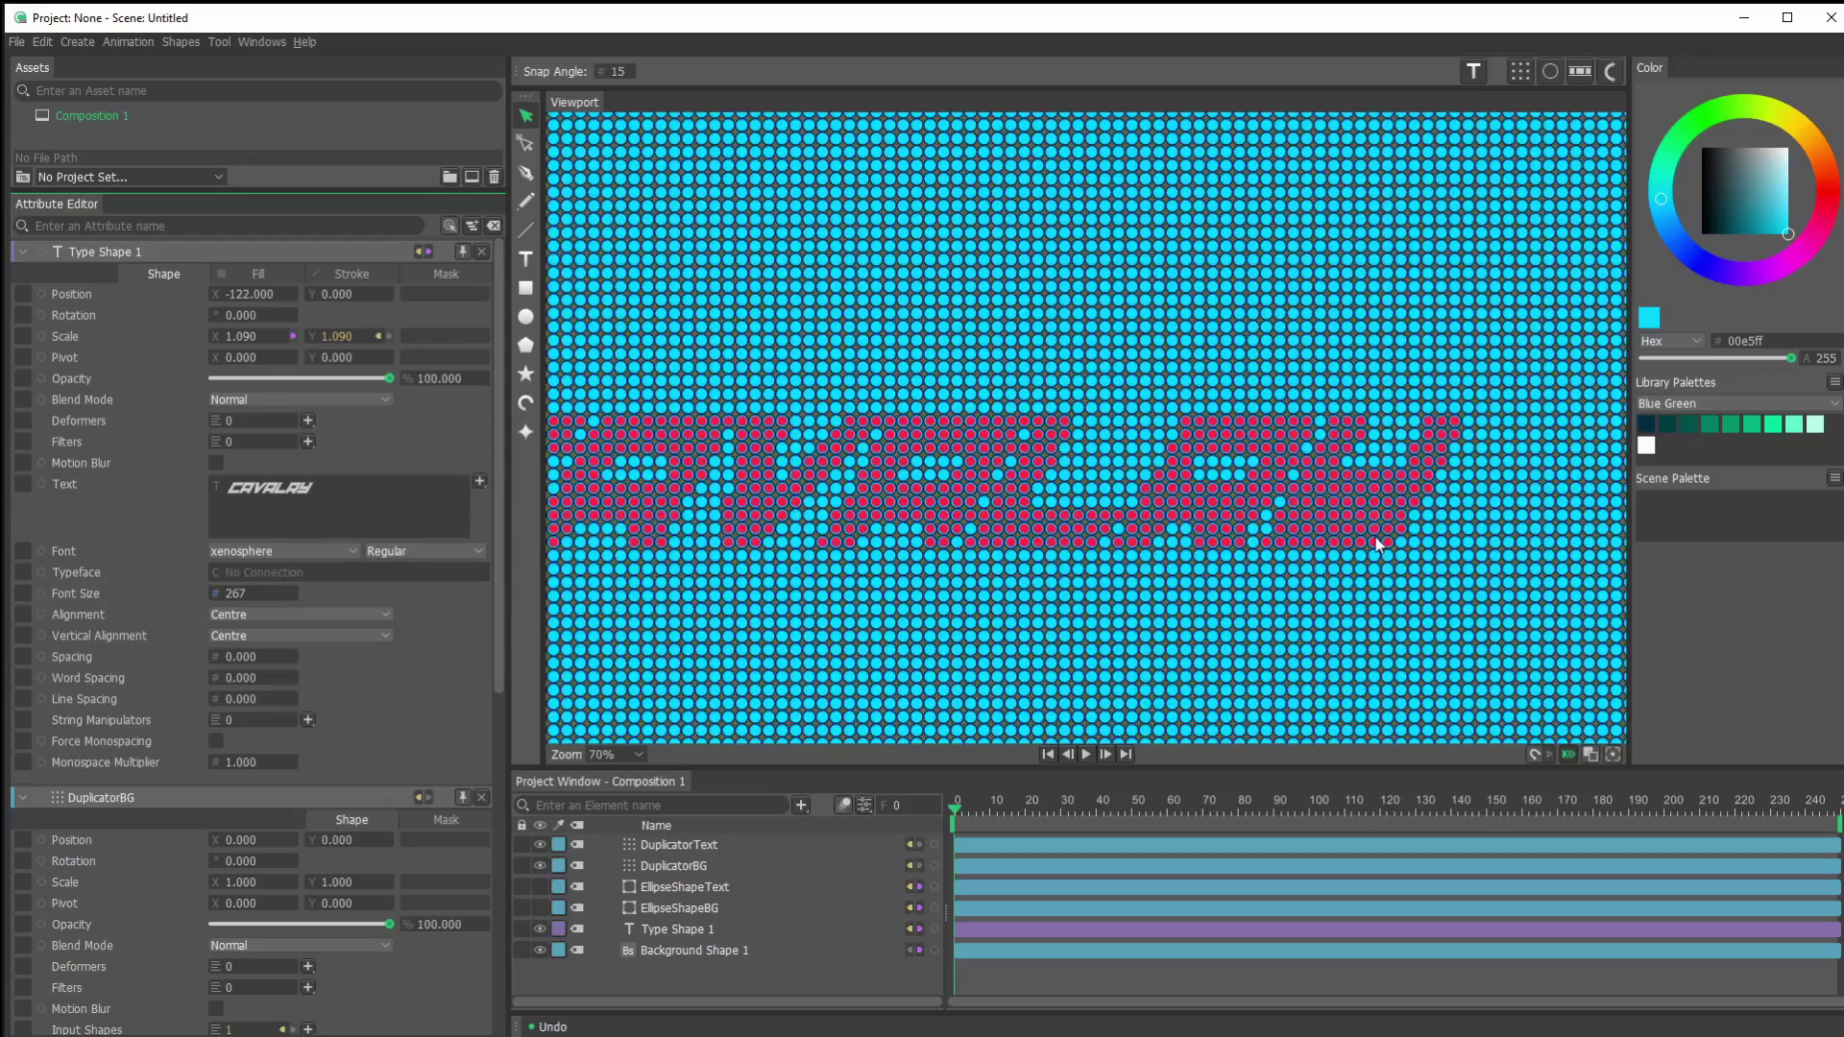
{"action": "scroll", "coordinate": [1364, 498], "scroll_direction": "down", "scroll_amount": 1}
{"action": "scroll", "coordinate": [1364, 498], "scroll_direction": "down", "scroll_amount": 4}
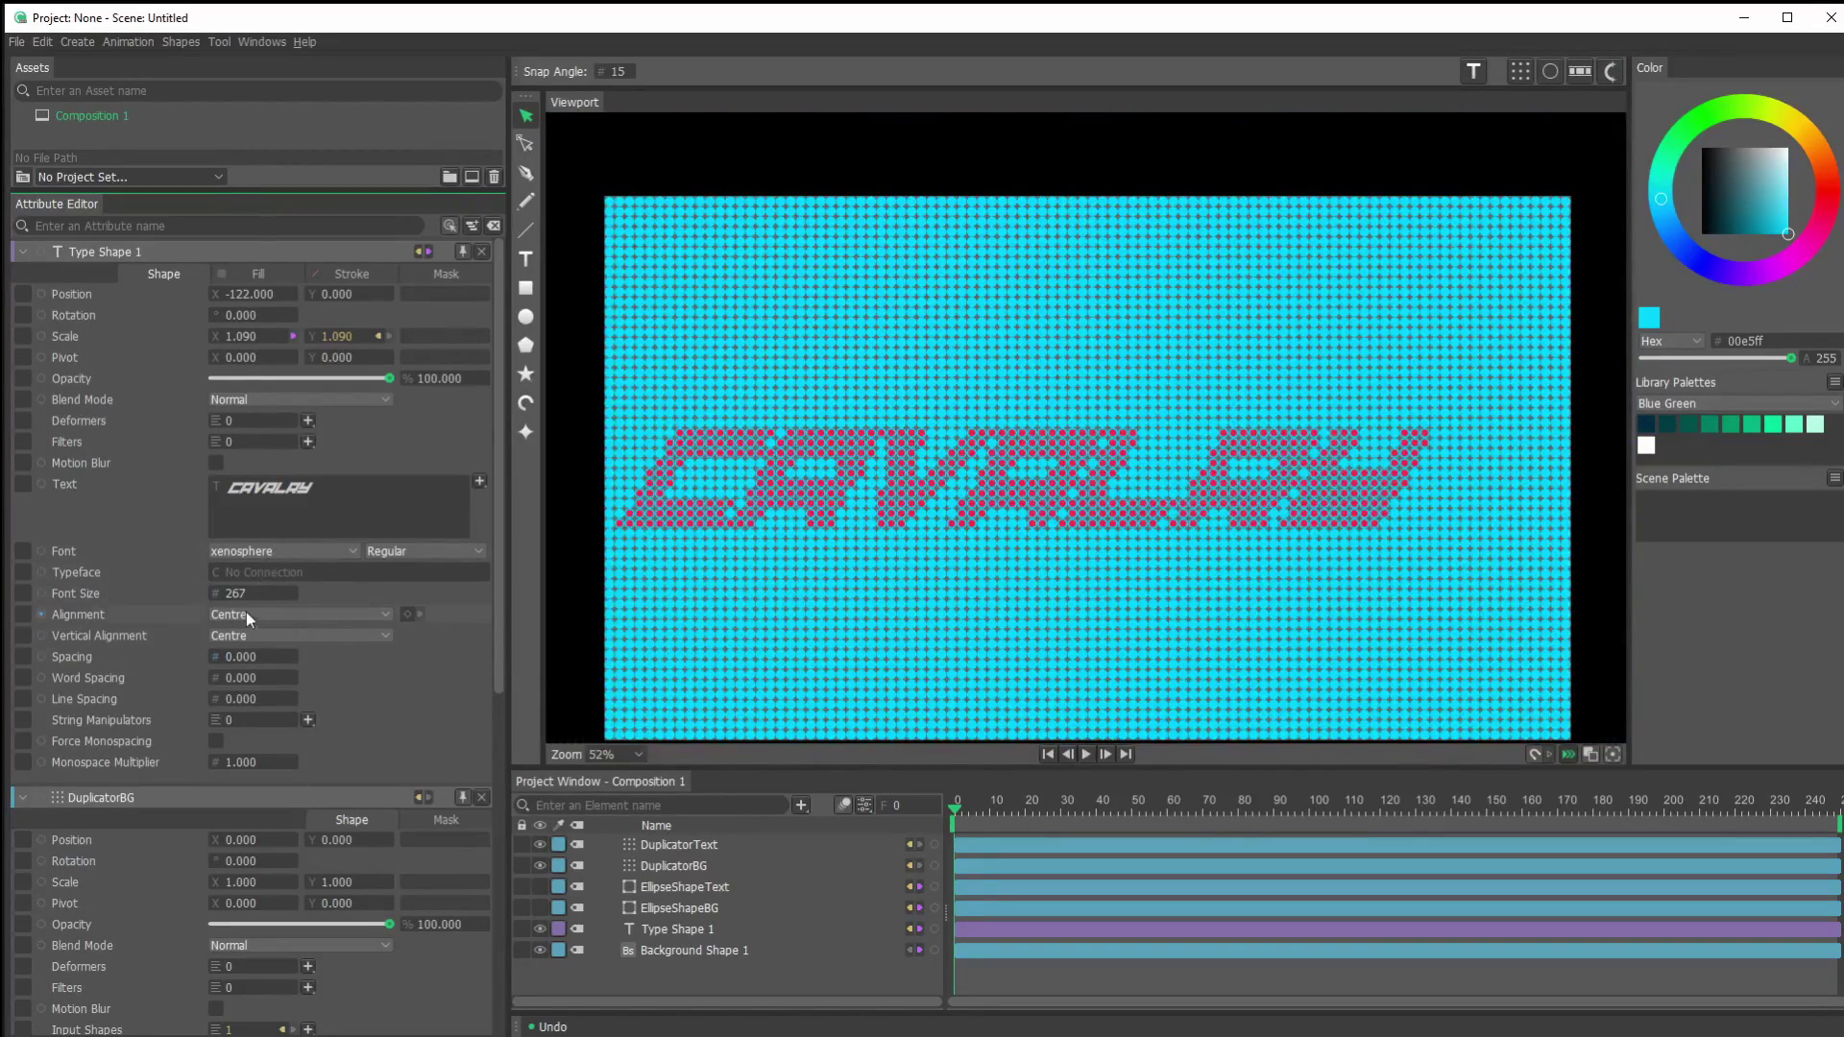
{"action": "mouse_move", "coordinate": [232, 600]}
{"action": "left_mouse_down"}
{"action": "mouse_move", "coordinate": [297, 605]}
{"action": "mouse_move", "coordinate": [265, 612]}
{"action": "left_mouse_up"}
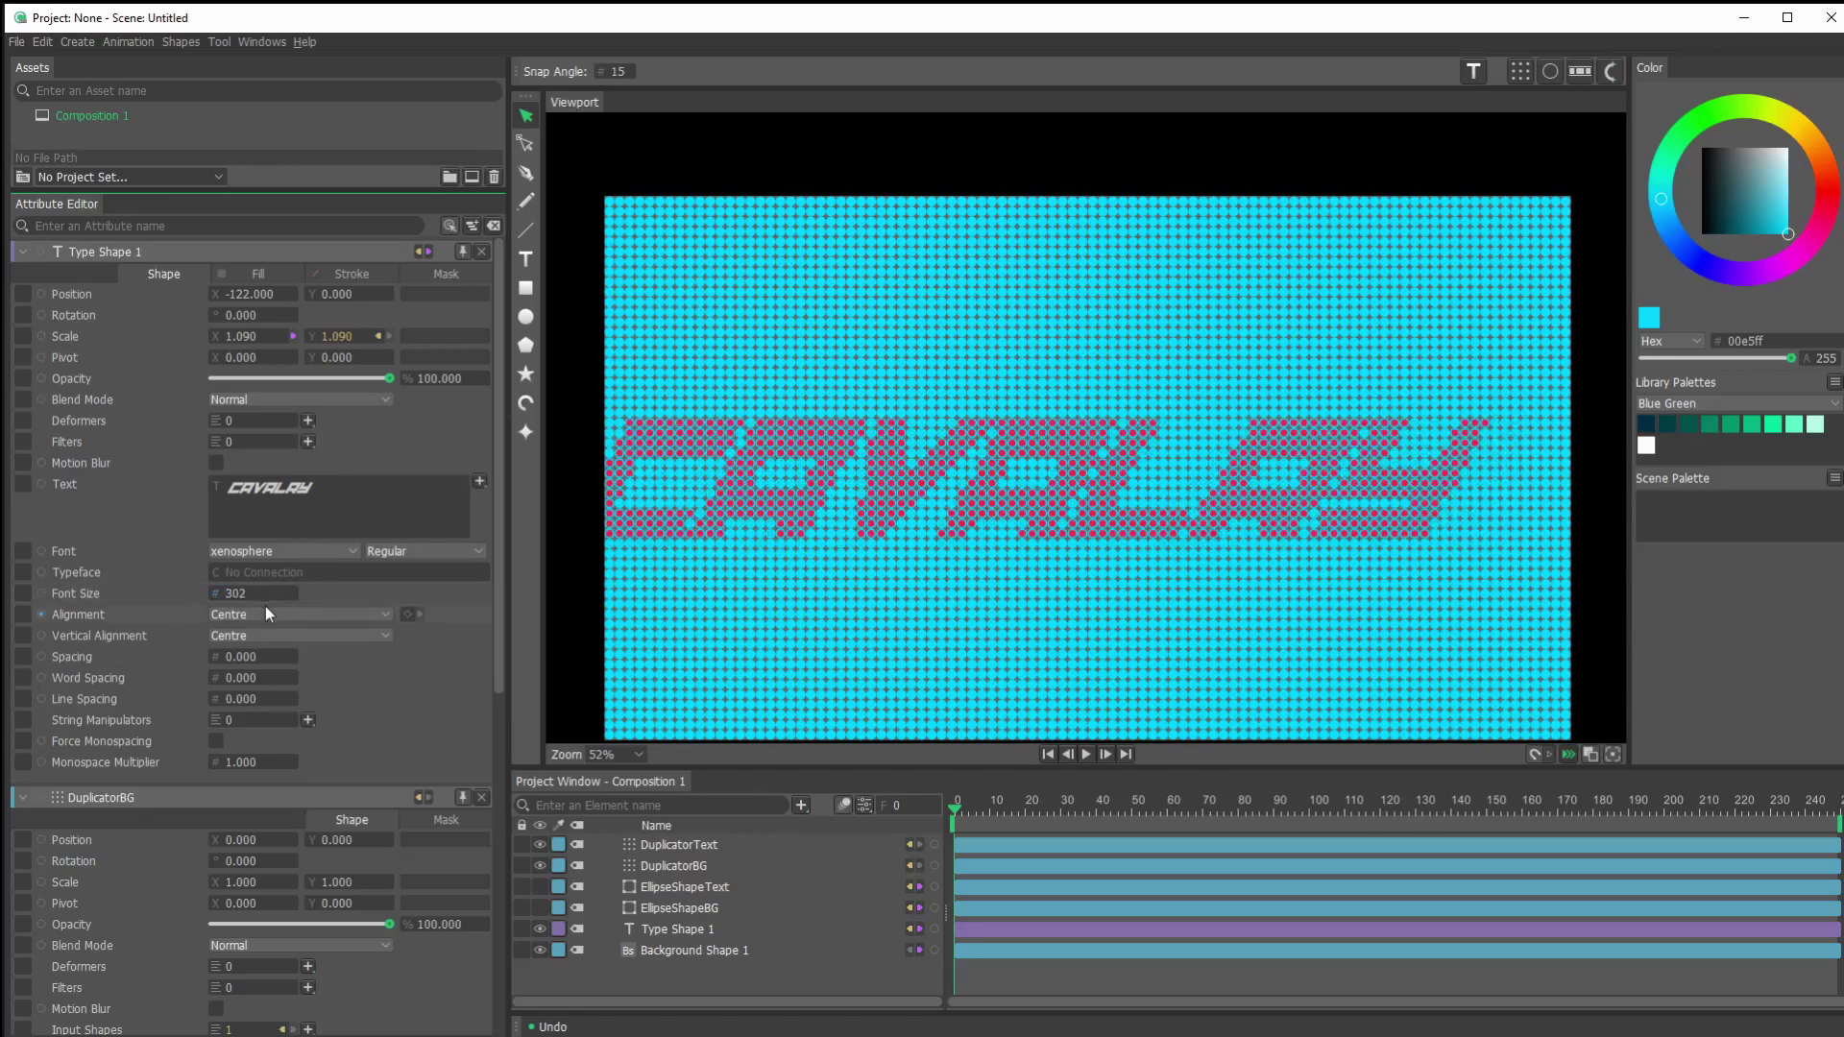
{"action": "left_click_drag", "start_coordinate": [245, 294], "coordinate": [348, 298]}
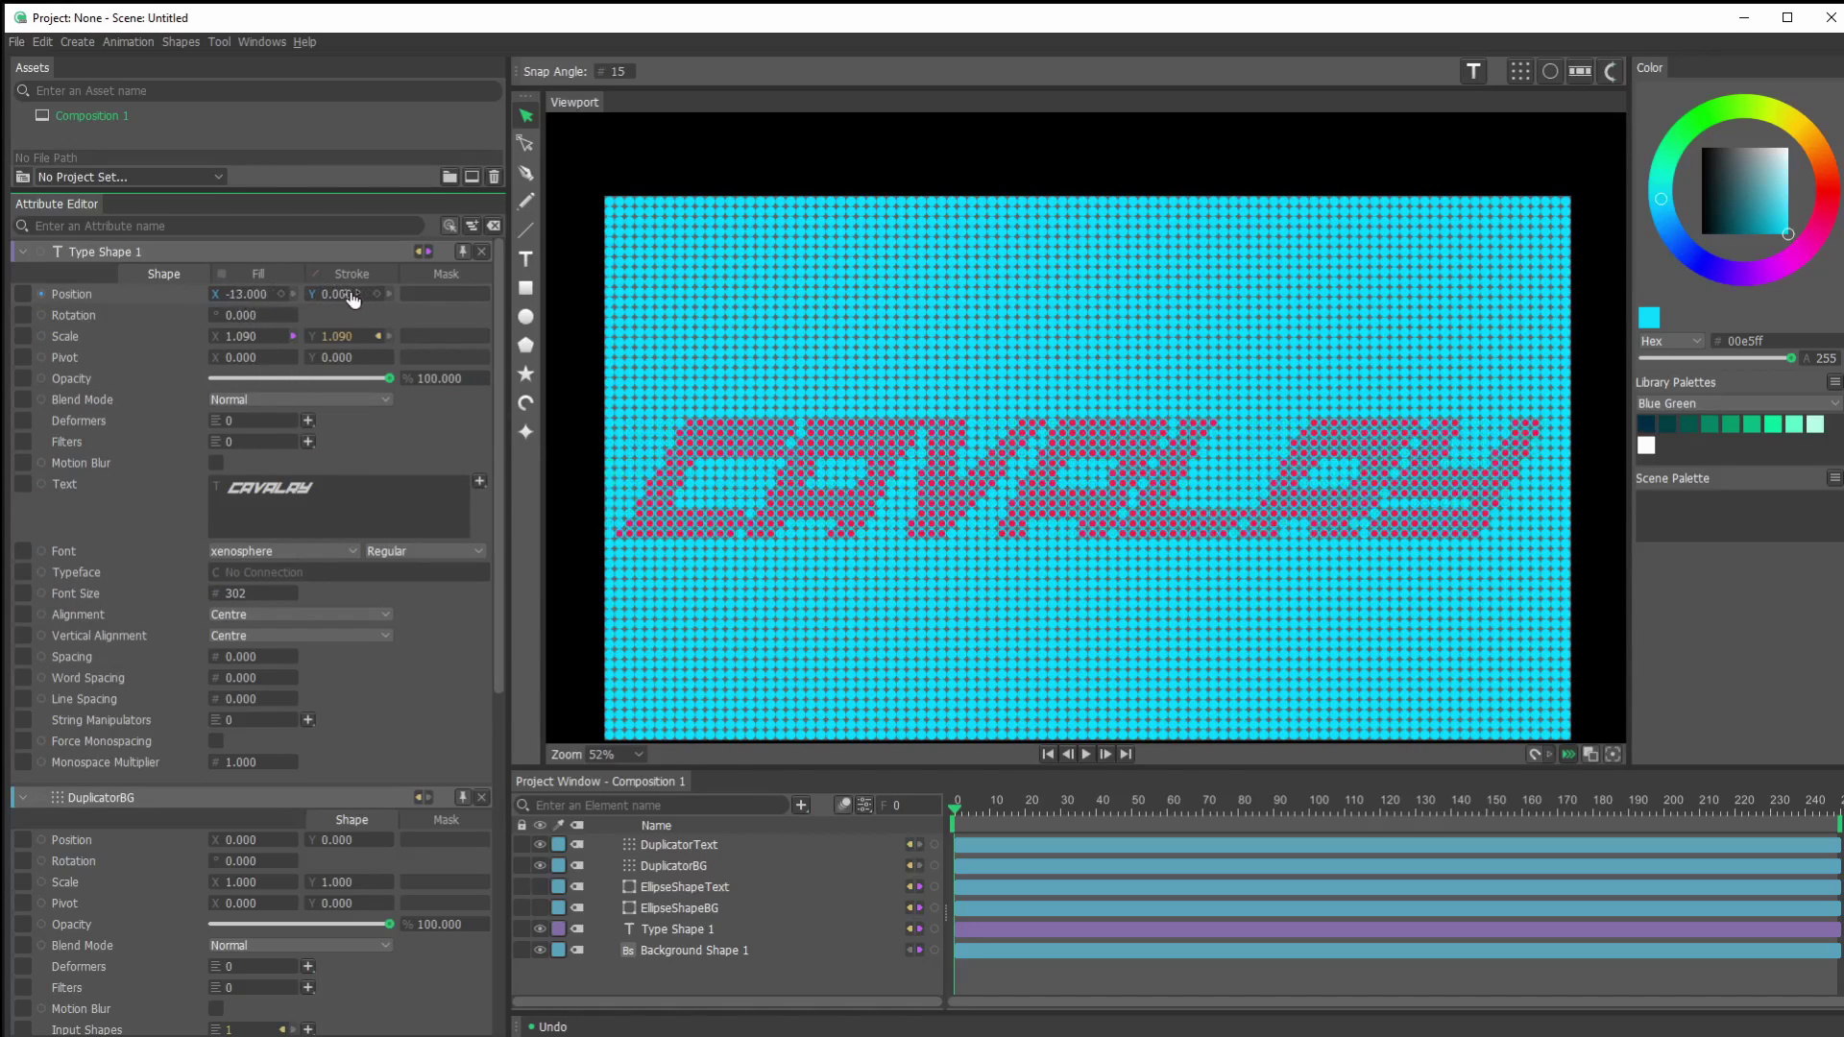
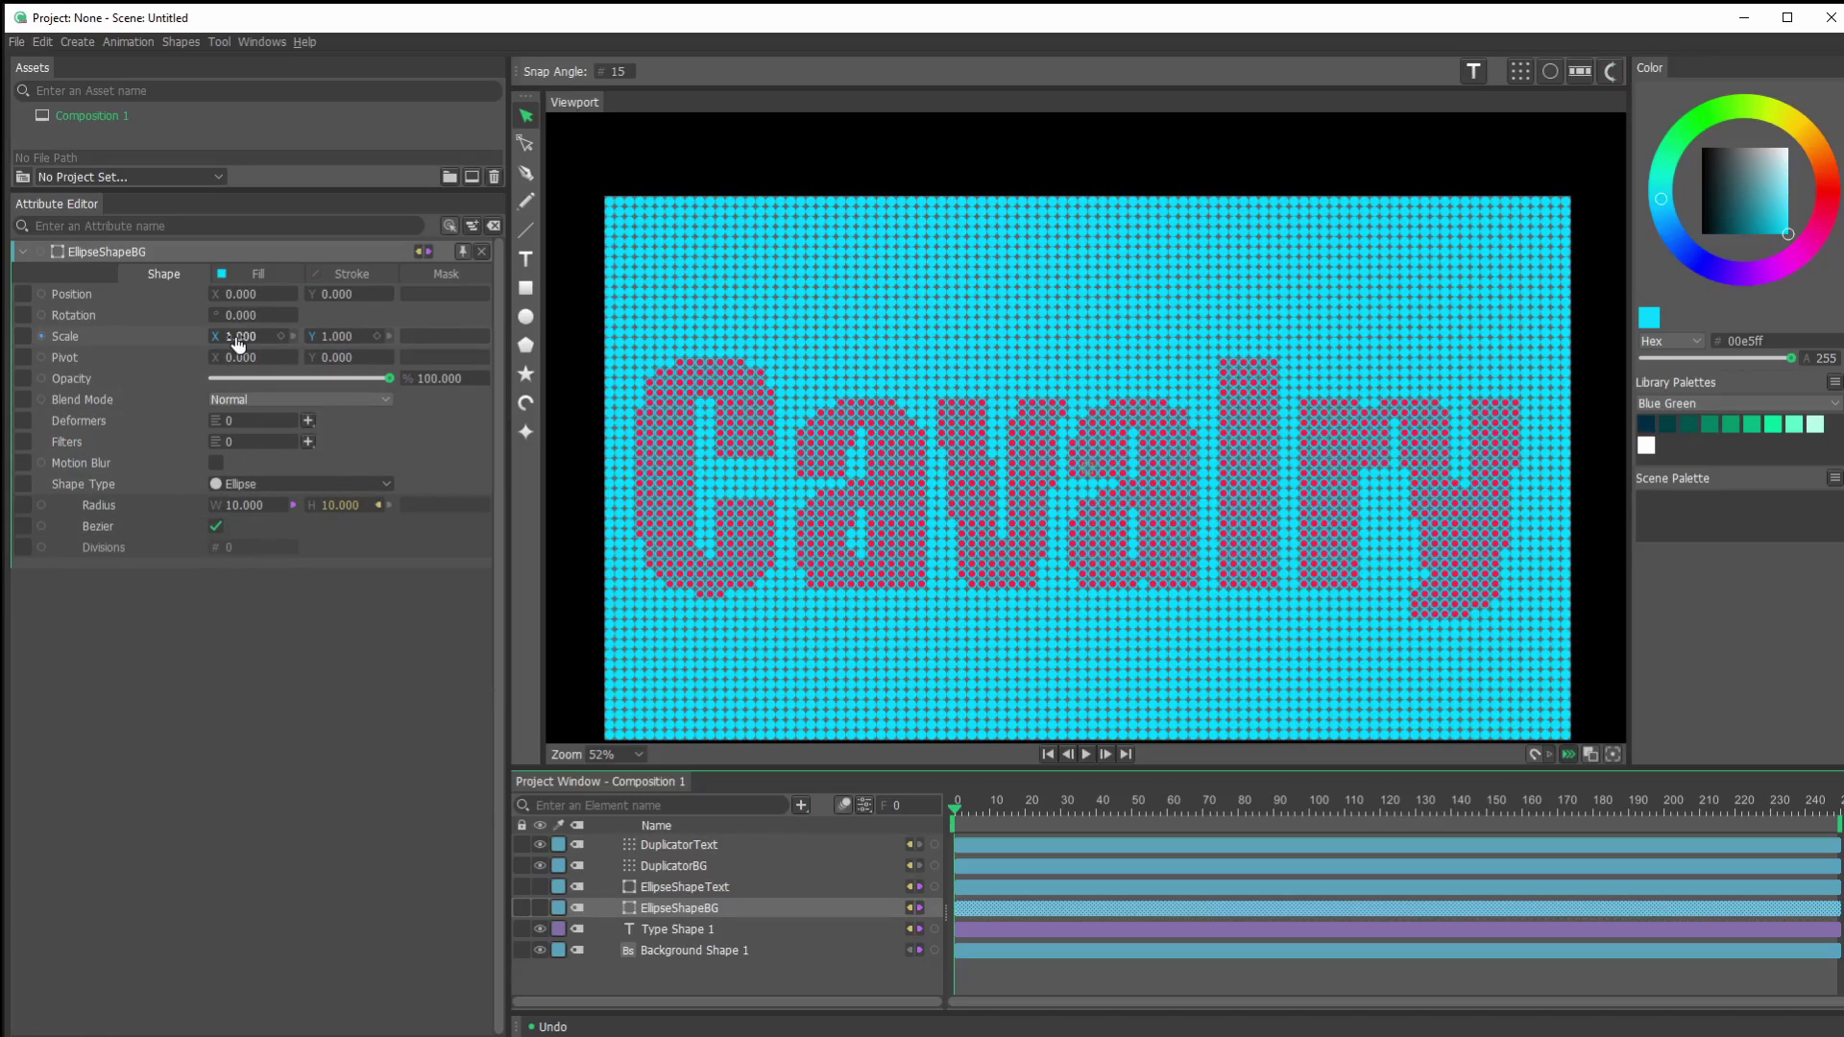
Set EllipseShapeBG's radius to 6, undoing a trial scale of 0.910.
{"action": "mouse_move", "coordinate": [238, 343]}
{"action": "left_mouse_down"}
{"action": "mouse_move", "coordinate": [221, 338]}
{"action": "mouse_move", "coordinate": [313, 338]}
{"action": "mouse_move", "coordinate": [235, 342]}
{"action": "left_mouse_up"}
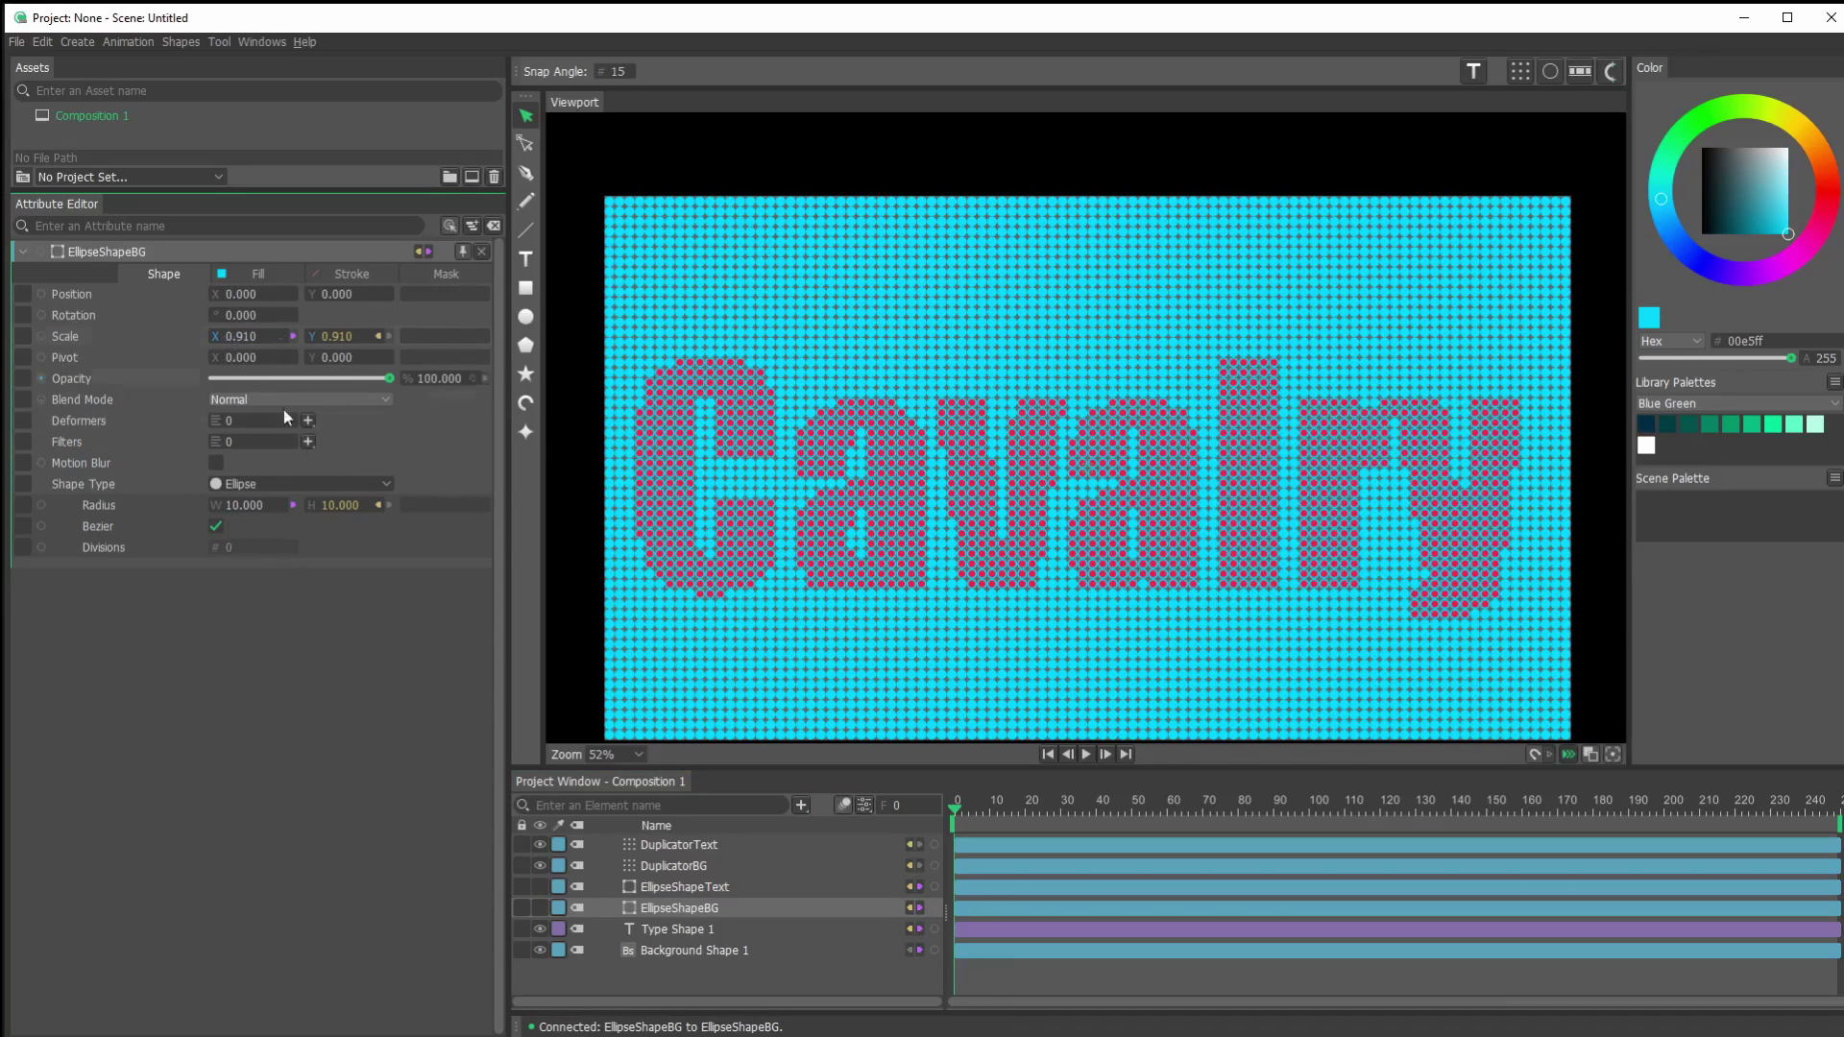
{"action": "key", "text": "ctrl+z"}
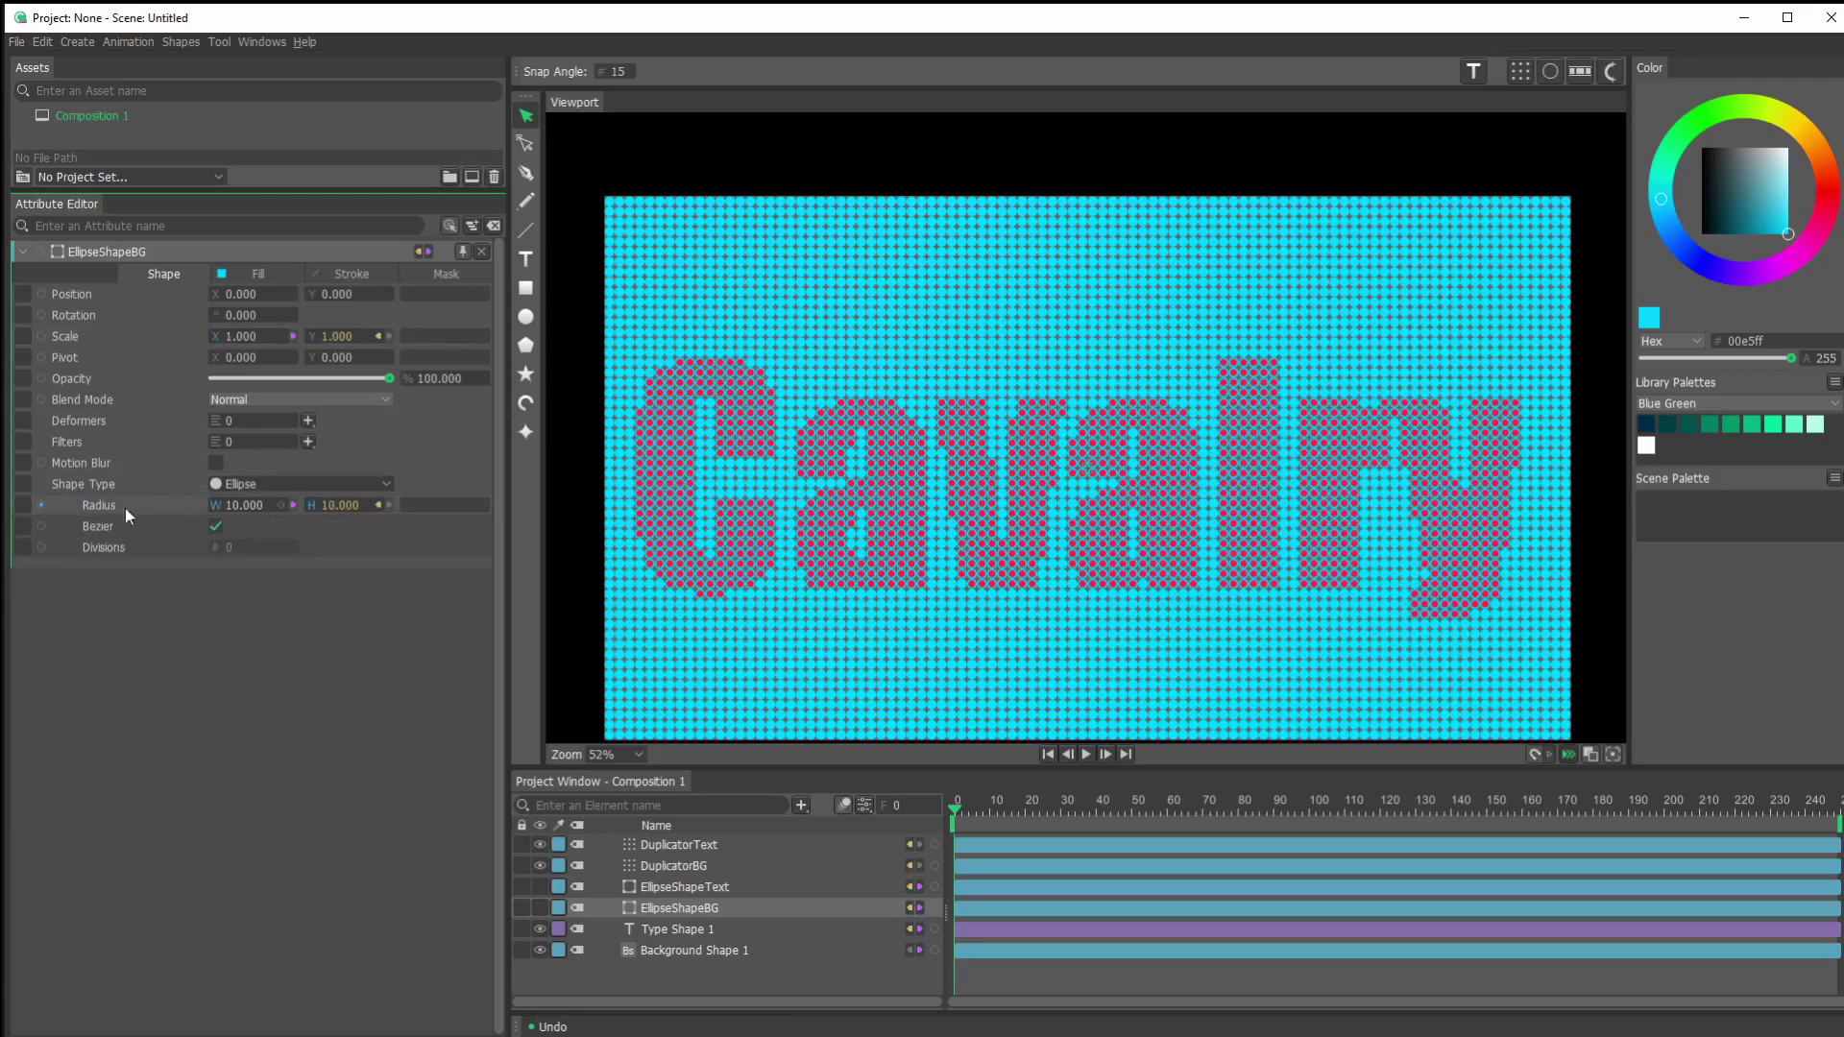
{"action": "mouse_move", "coordinate": [237, 512]}
{"action": "left_mouse_down"}
{"action": "mouse_move", "coordinate": [282, 515]}
{"action": "mouse_move", "coordinate": [237, 523]}
{"action": "left_mouse_up"}
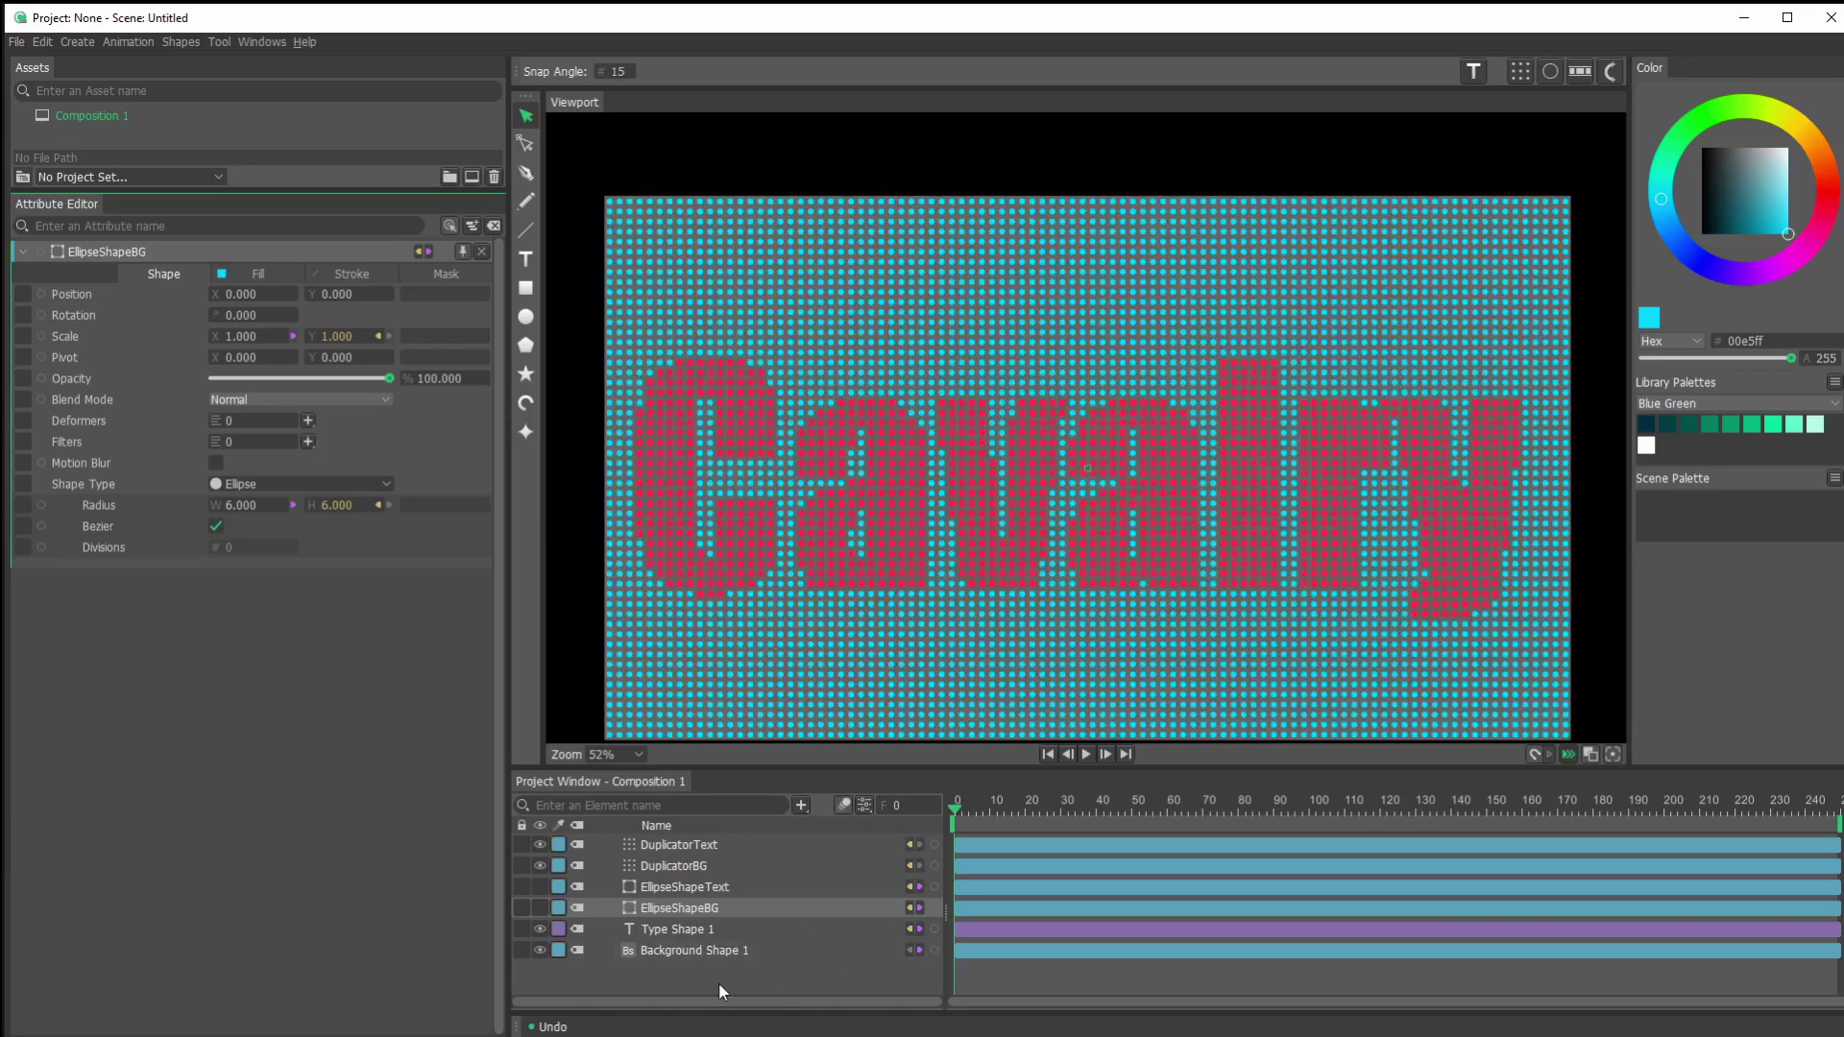
Set DuplicatorText's Shape Scale to 0.6, undoing a first trial scaling.
{"action": "left_click", "coordinate": [672, 845], "text": "ctrl"}
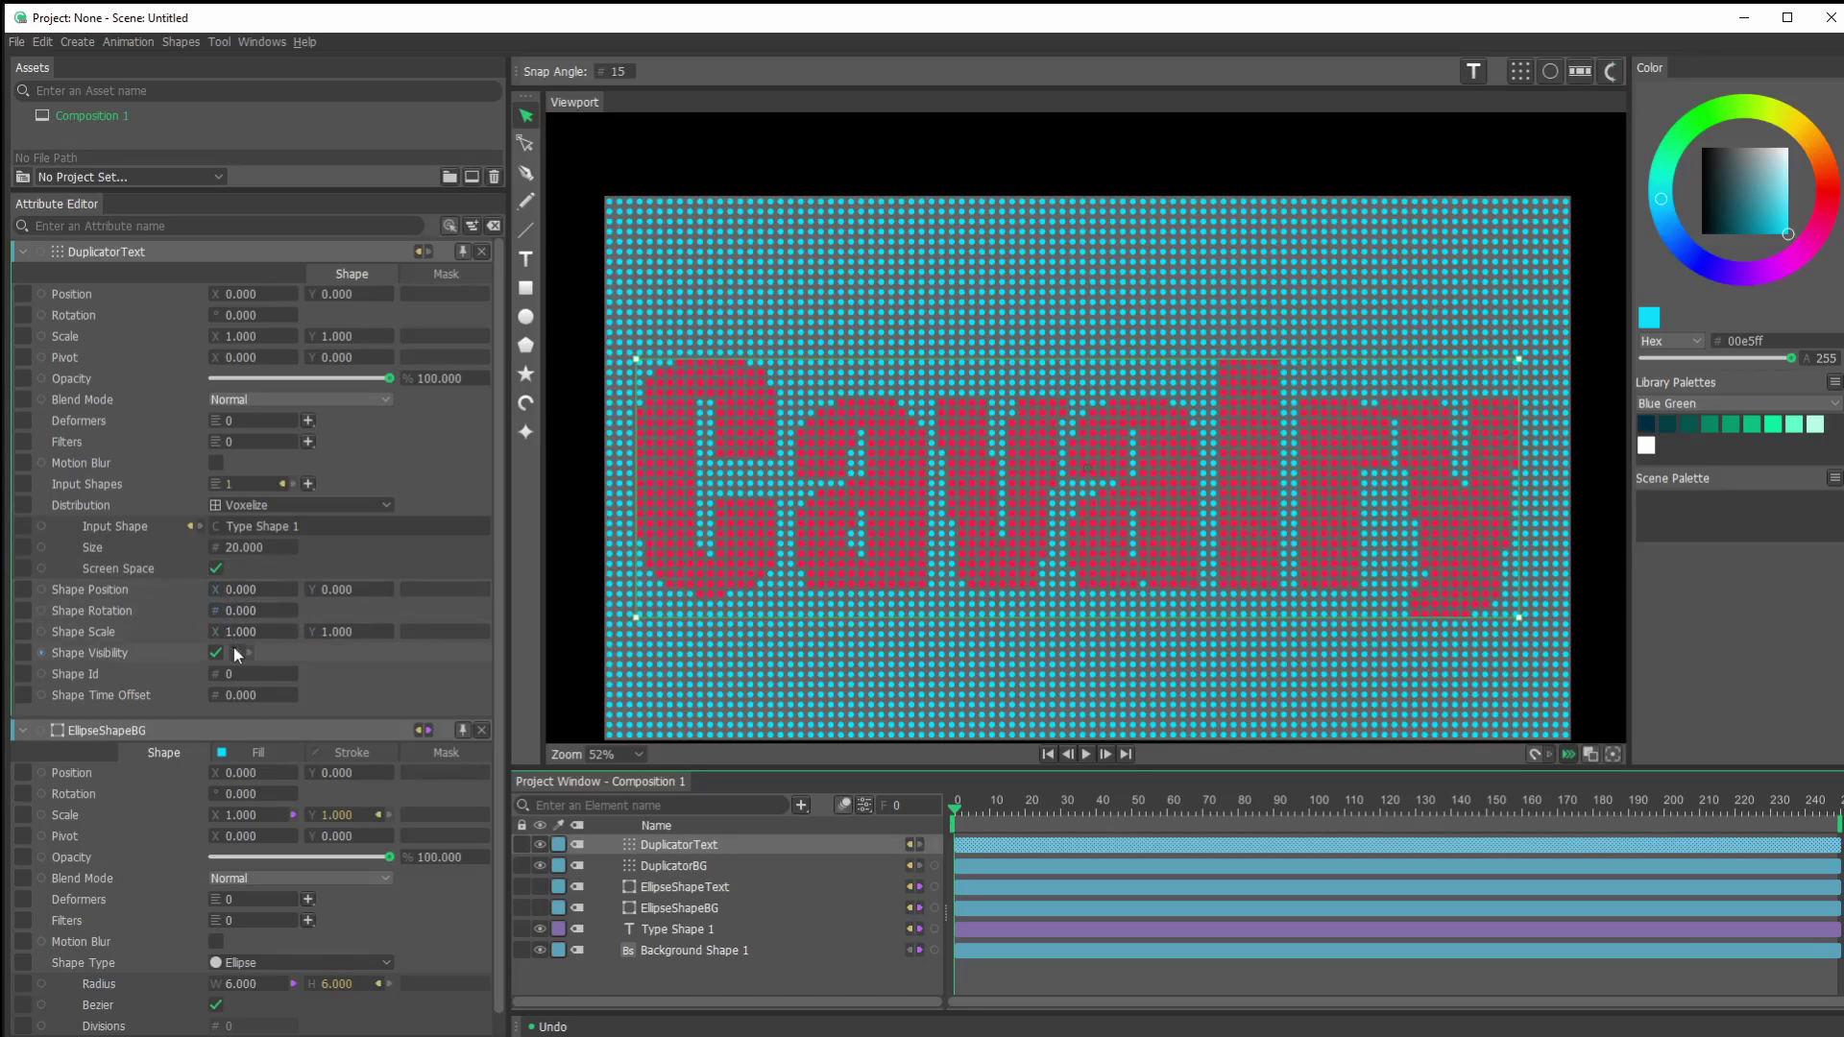
{"action": "left_click_drag", "start_coordinate": [245, 632], "coordinate": [334, 643]}
{"action": "key", "text": "ctrl+z"}
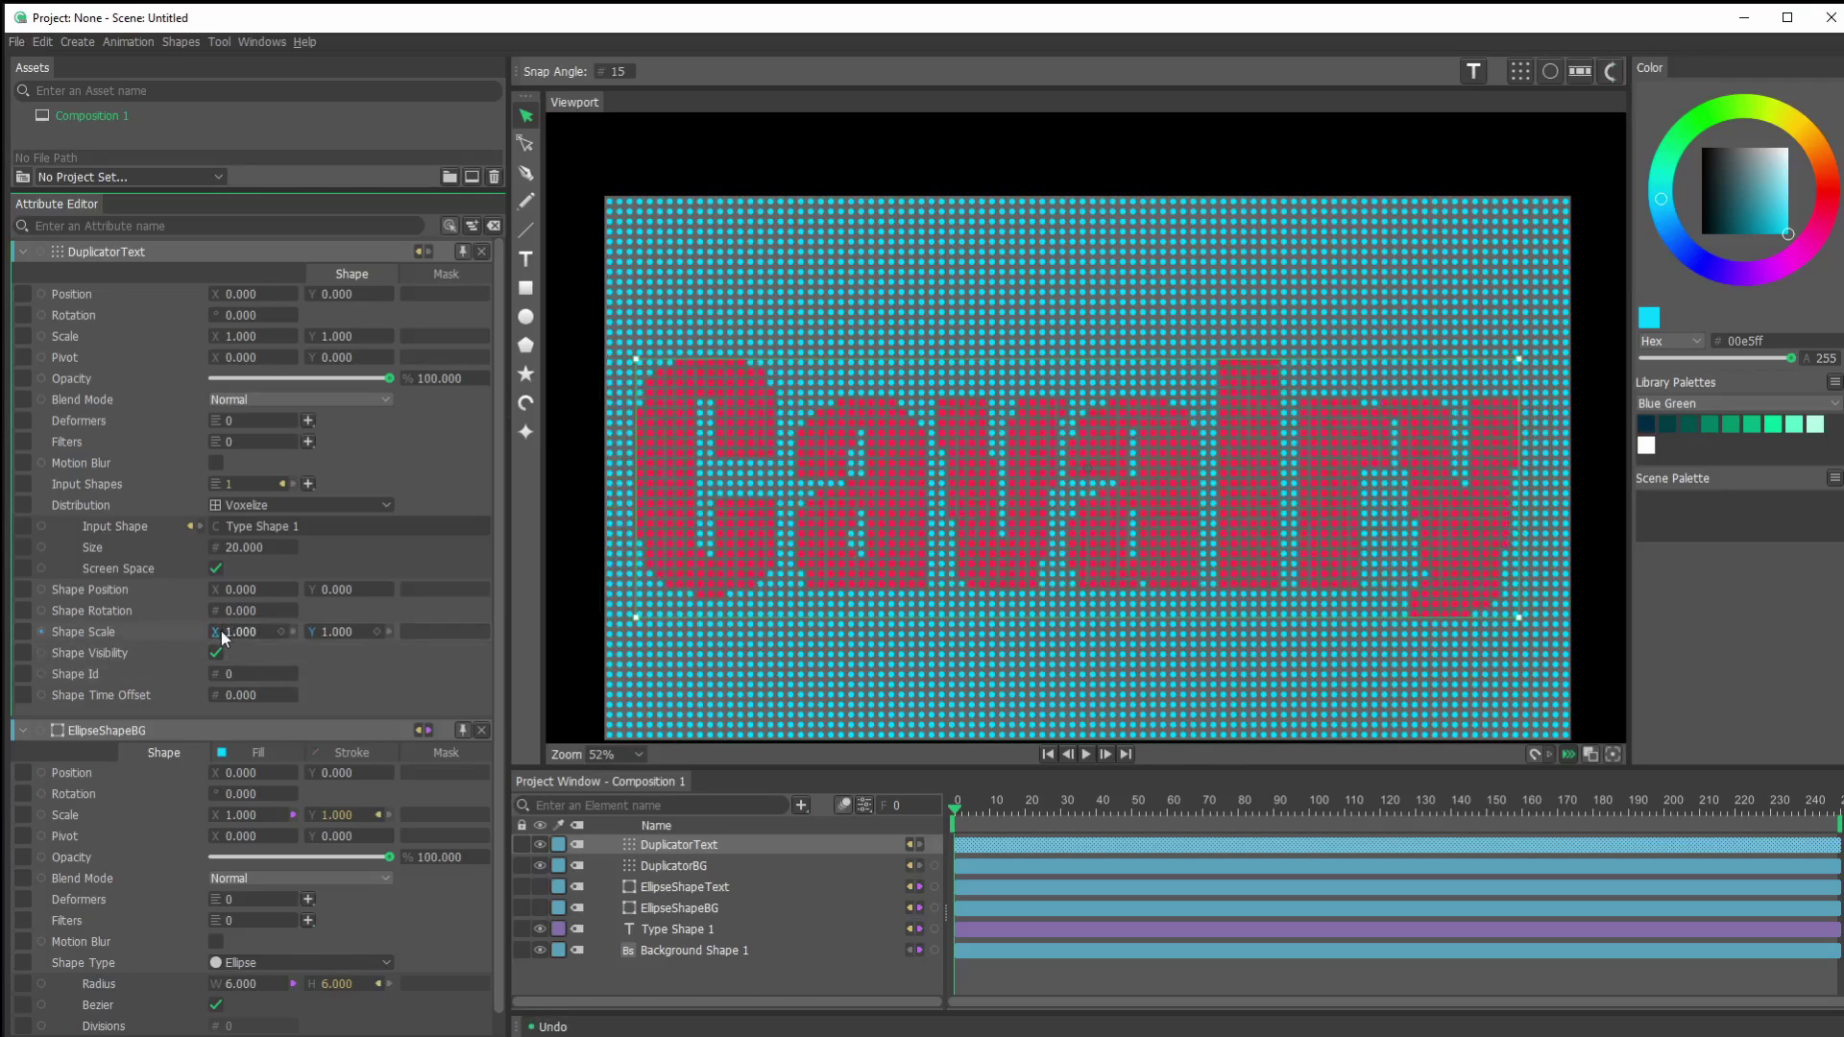
{"action": "left_click_drag", "start_coordinate": [217, 631], "coordinate": [255, 641]}
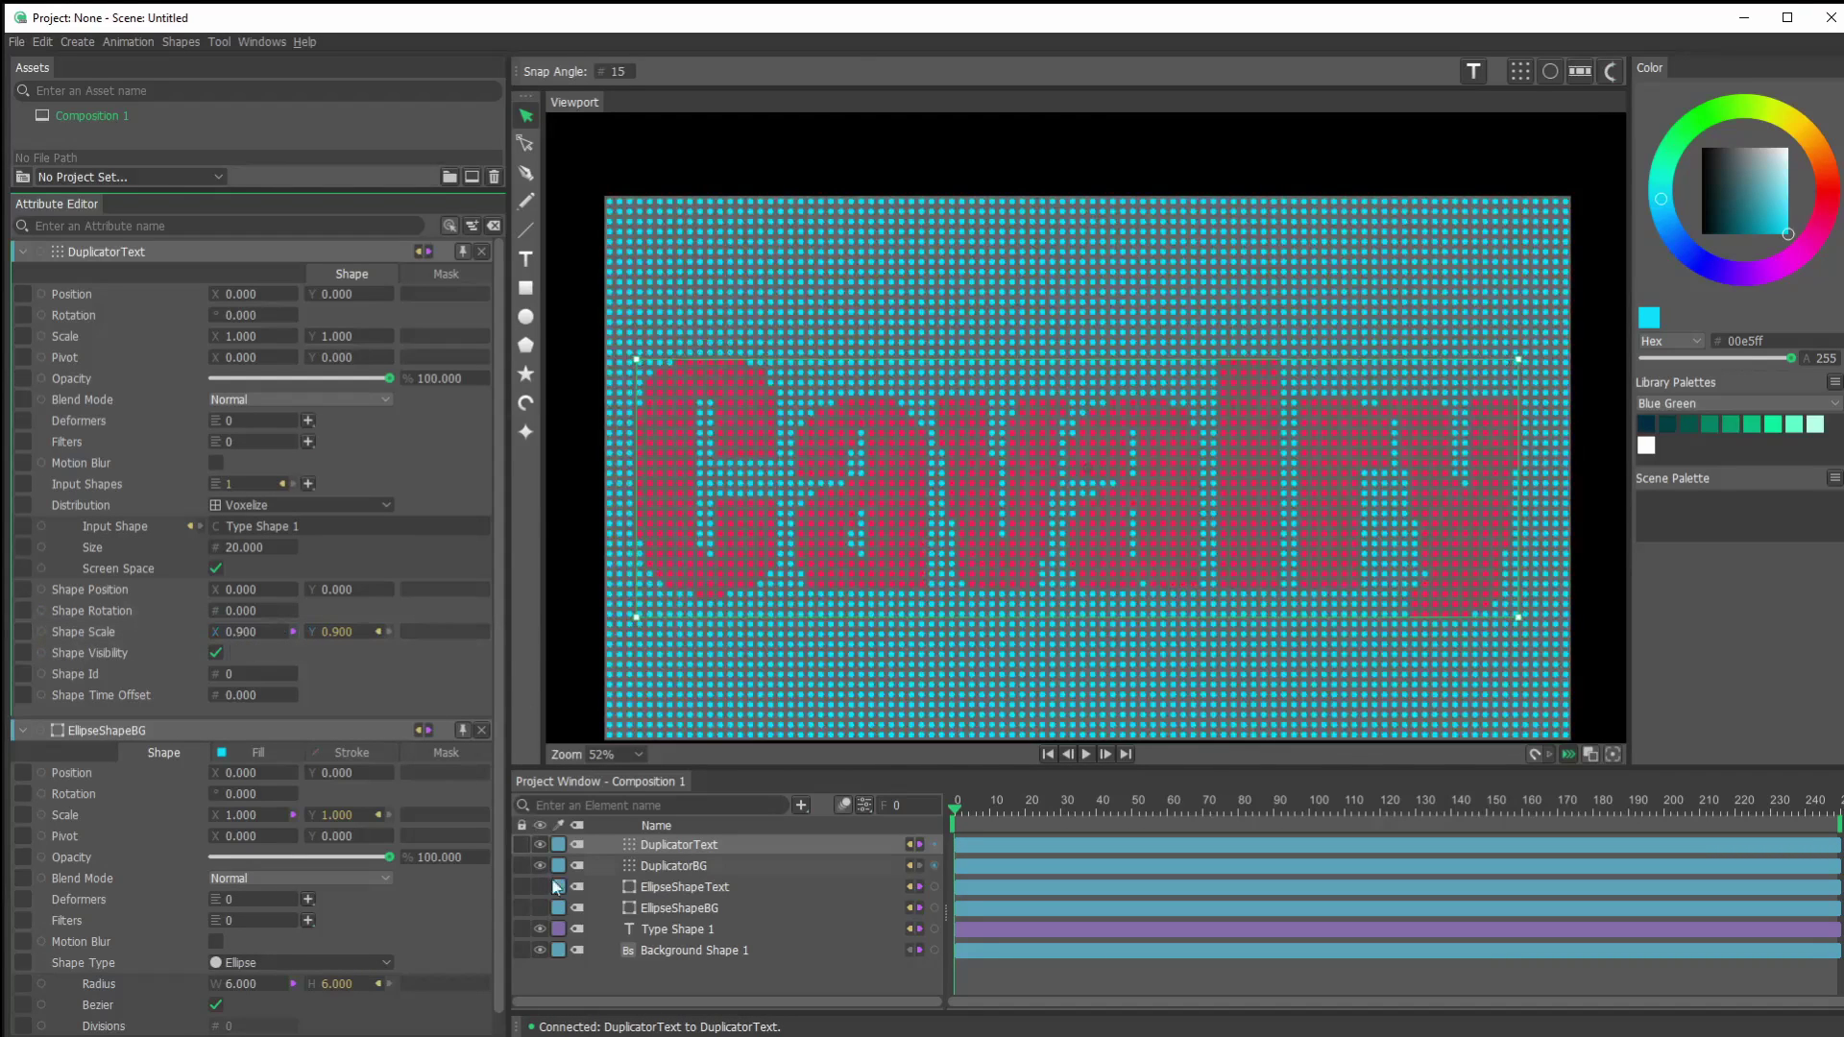
{"action": "left_click", "coordinate": [670, 914]}
{"action": "scroll", "coordinate": [437, 817], "scroll_direction": "down", "scroll_amount": 1}
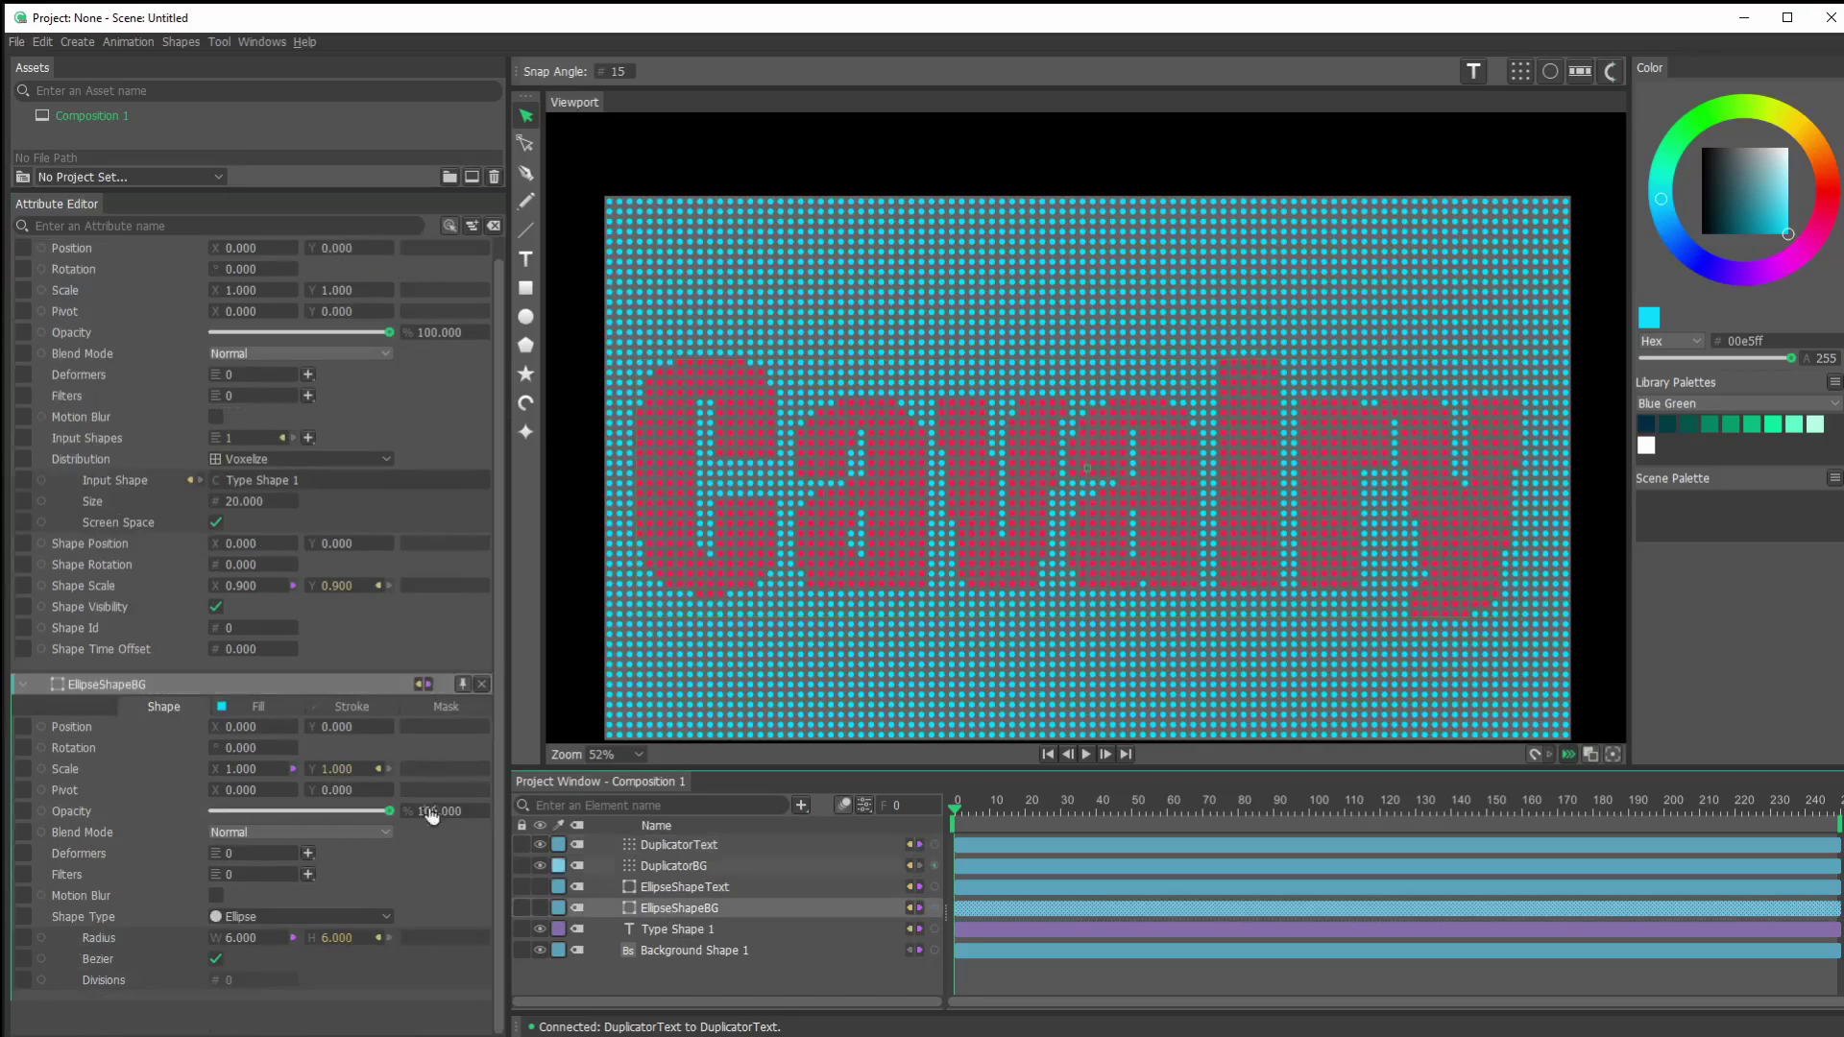
{"action": "left_click_drag", "start_coordinate": [251, 599], "coordinate": [246, 596]}
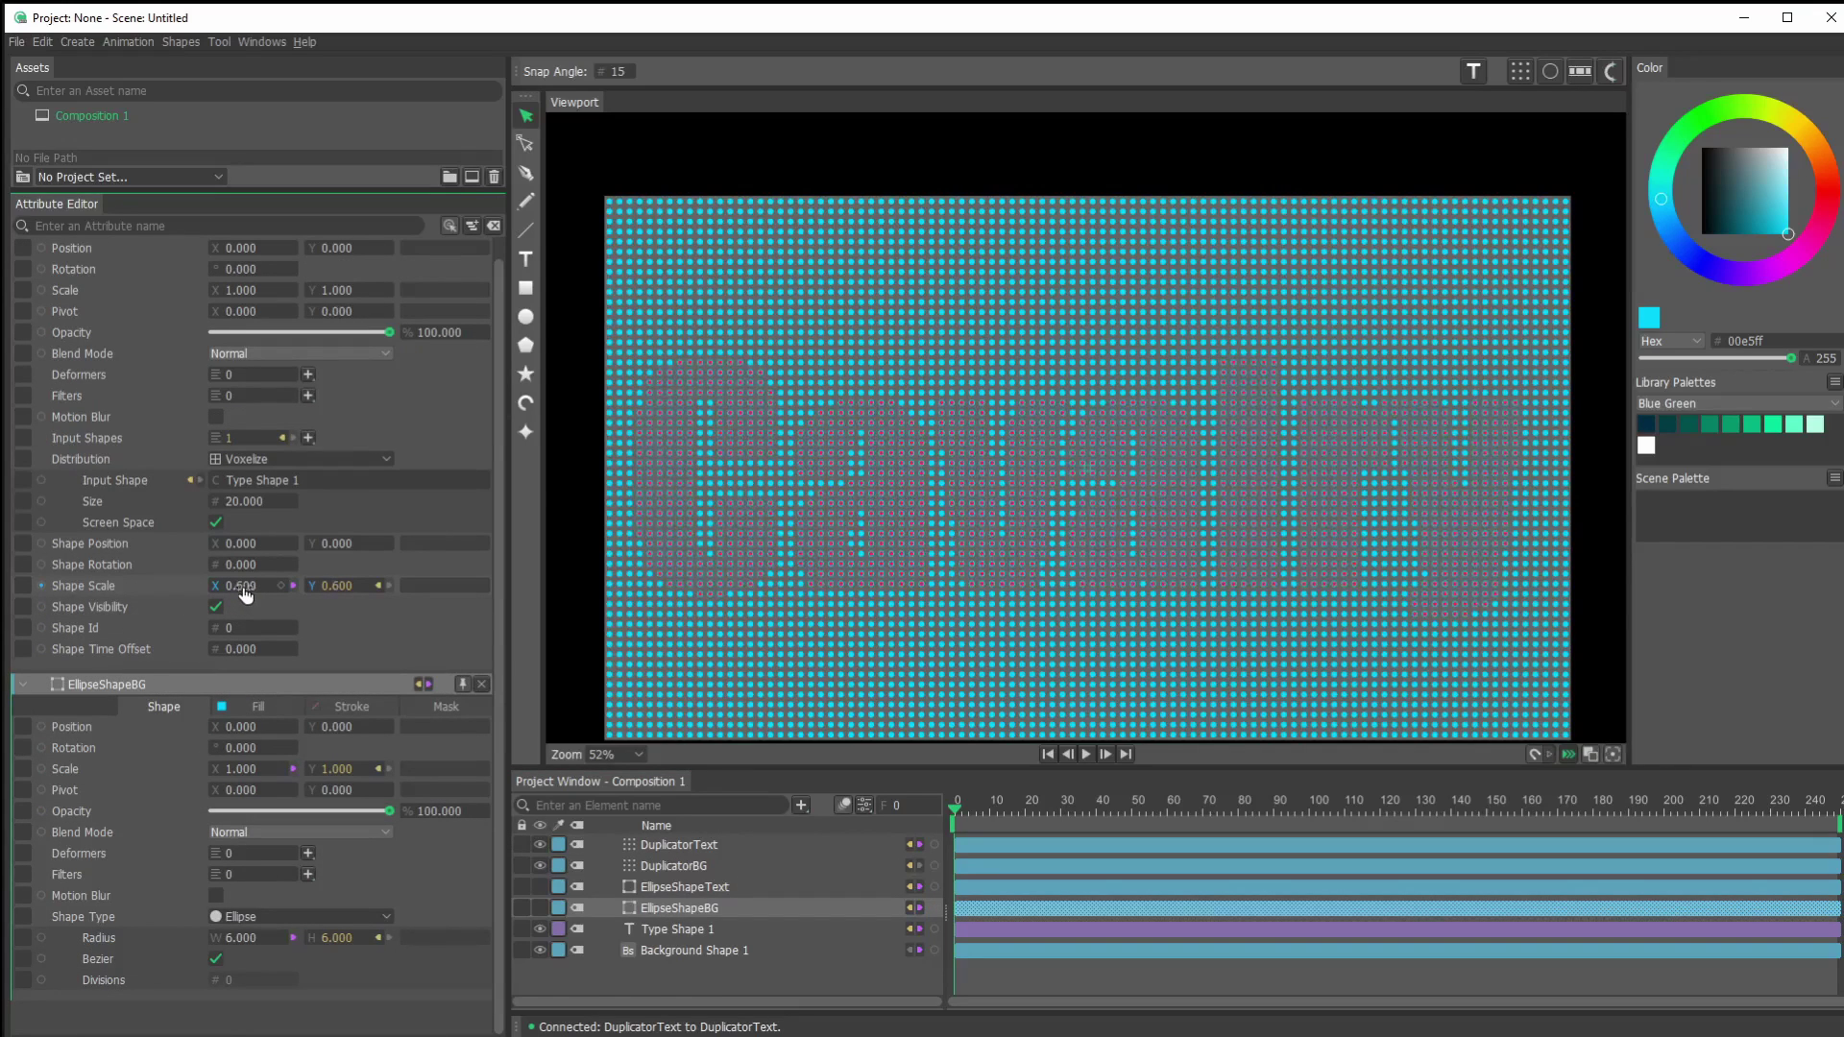
Try rescaling DuplicatorBG's shapes and undo it, and switch its Shape Visibility off and back on.
{"action": "scroll", "coordinate": [968, 461], "scroll_direction": "up", "scroll_amount": 1}
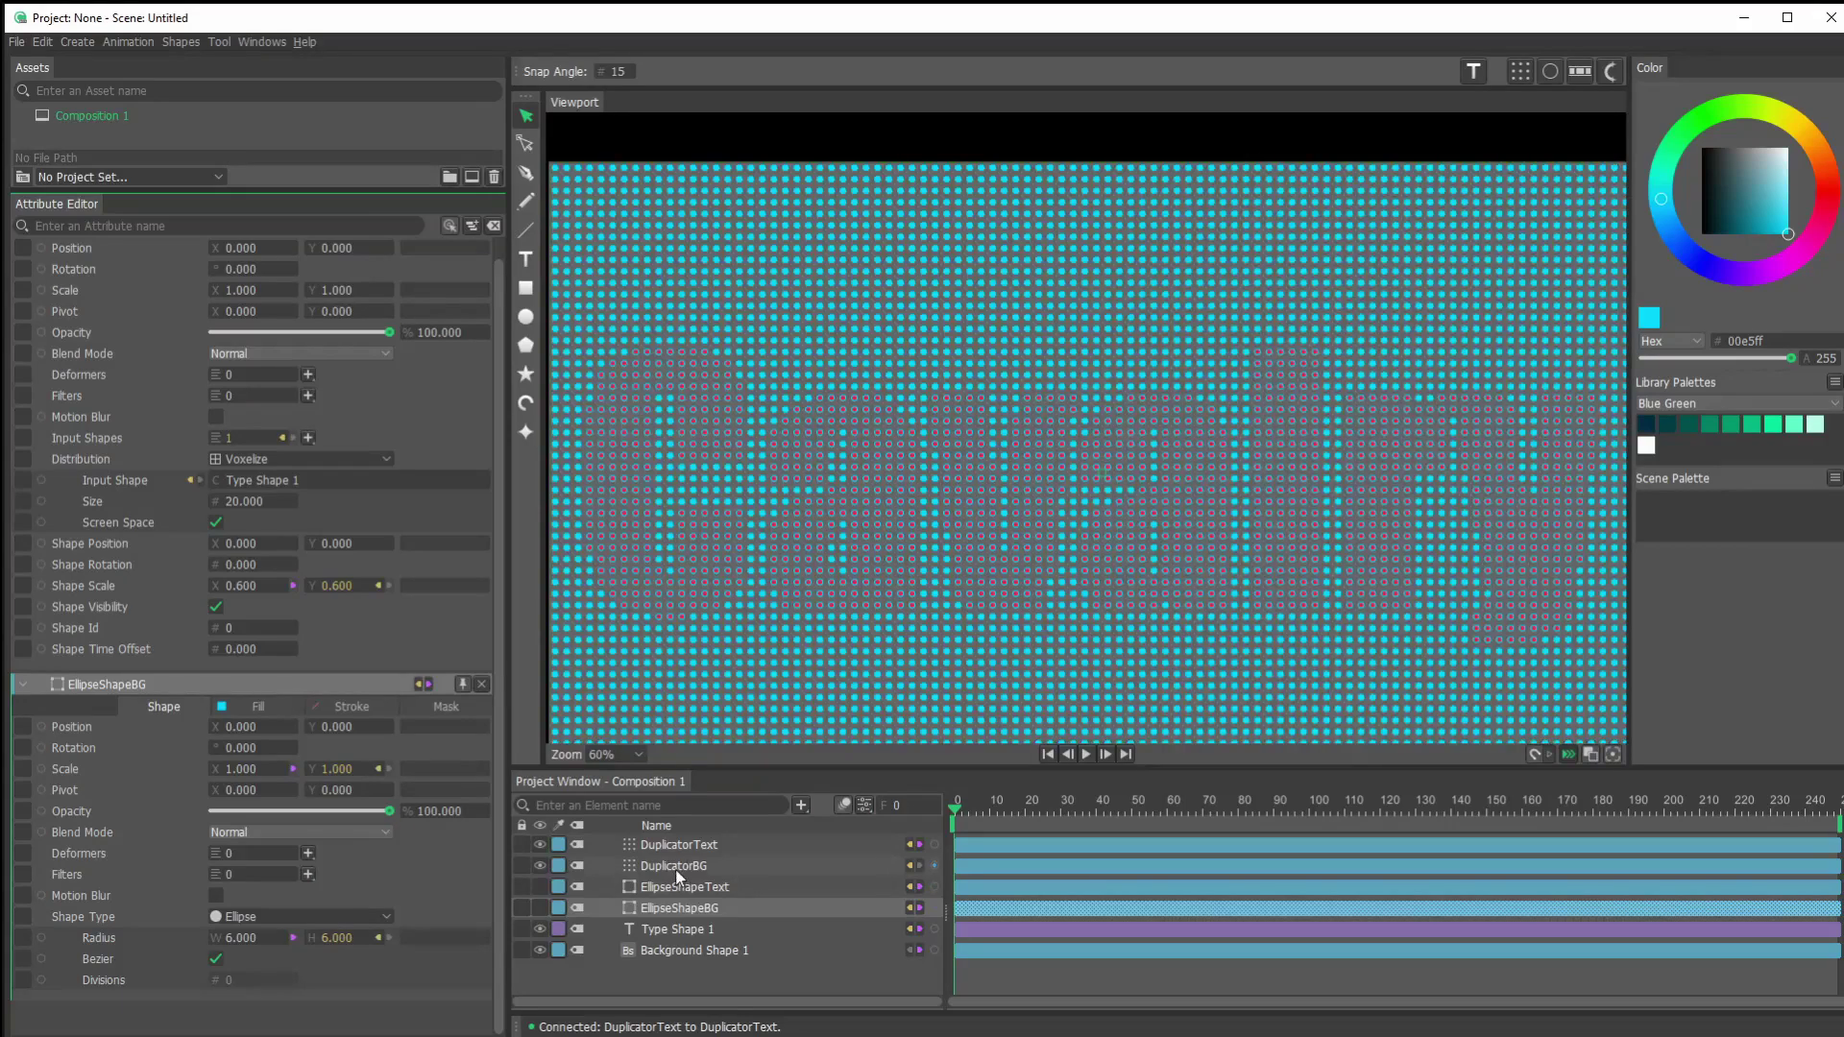
{"action": "left_click", "coordinate": [676, 868]}
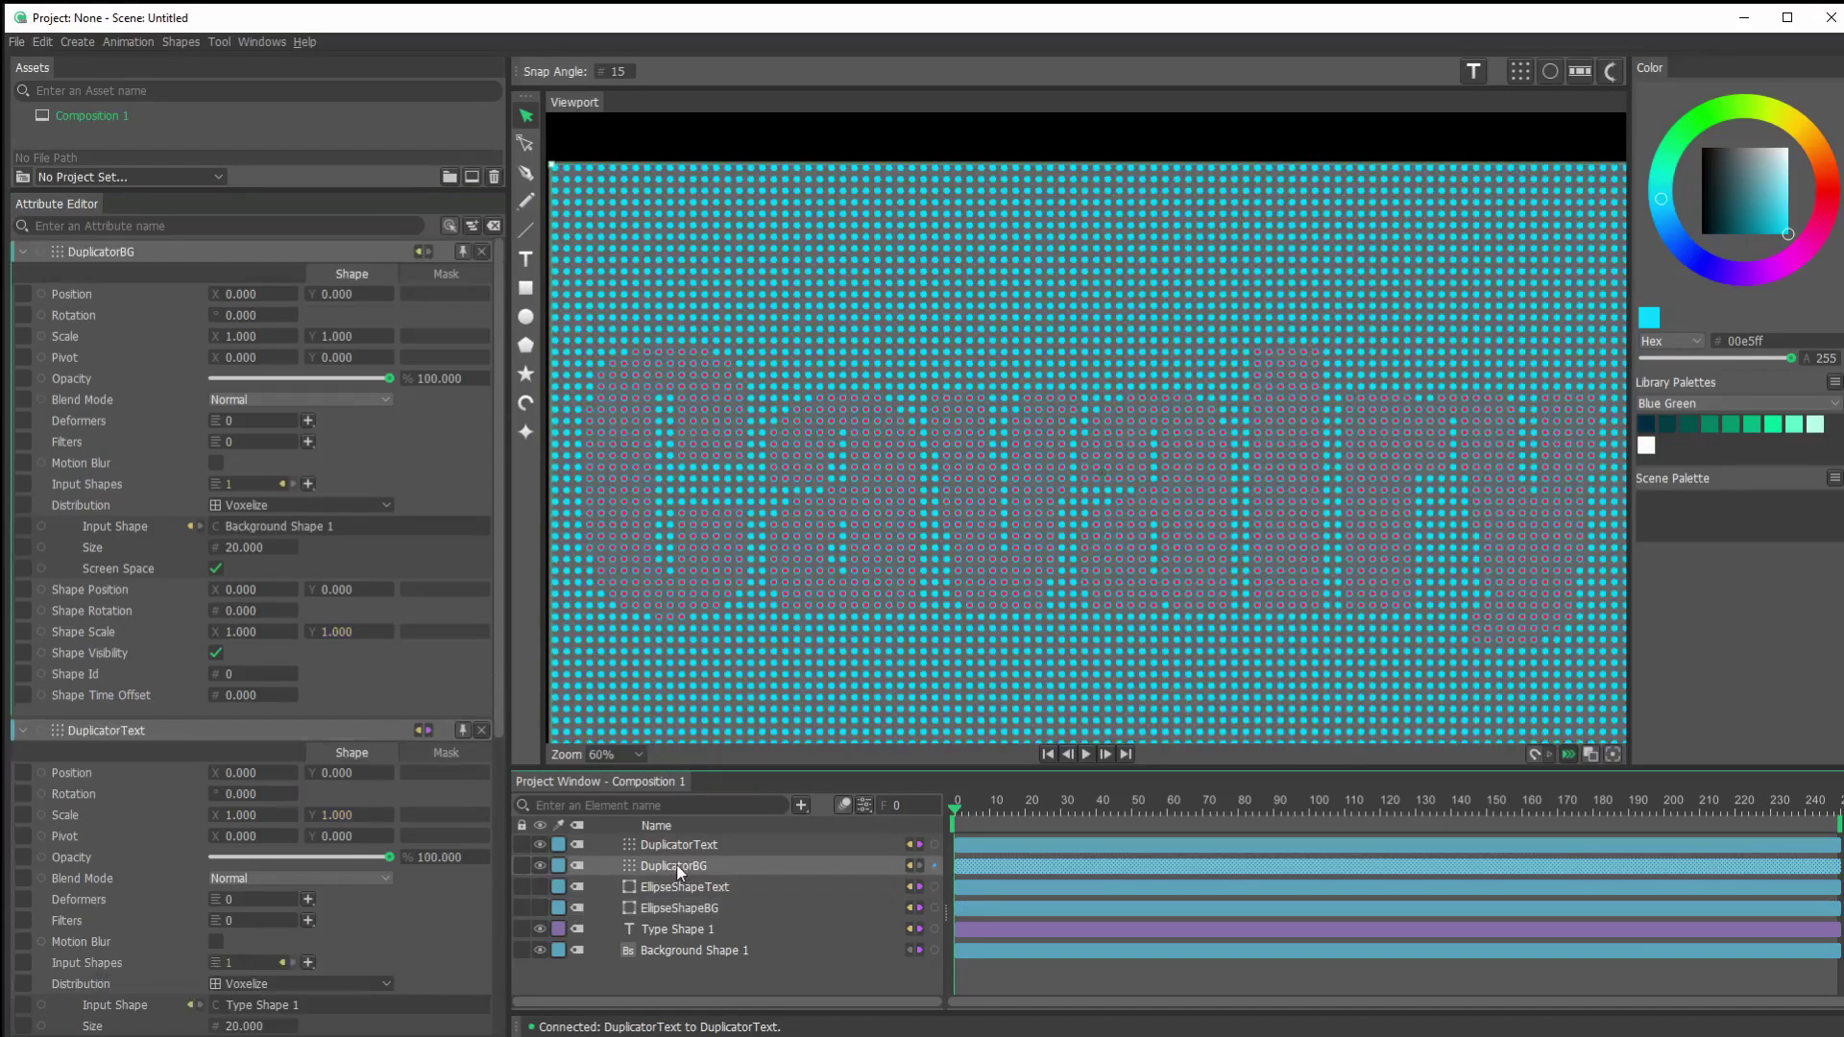
{"action": "mouse_move", "coordinate": [231, 641]}
{"action": "left_mouse_down"}
{"action": "mouse_move", "coordinate": [309, 634]}
{"action": "mouse_move", "coordinate": [249, 634]}
{"action": "left_mouse_up"}
{"action": "key", "text": "ctrl+z"}
{"action": "left_click", "coordinate": [223, 653]}
{"action": "left_click", "coordinate": [223, 653]}
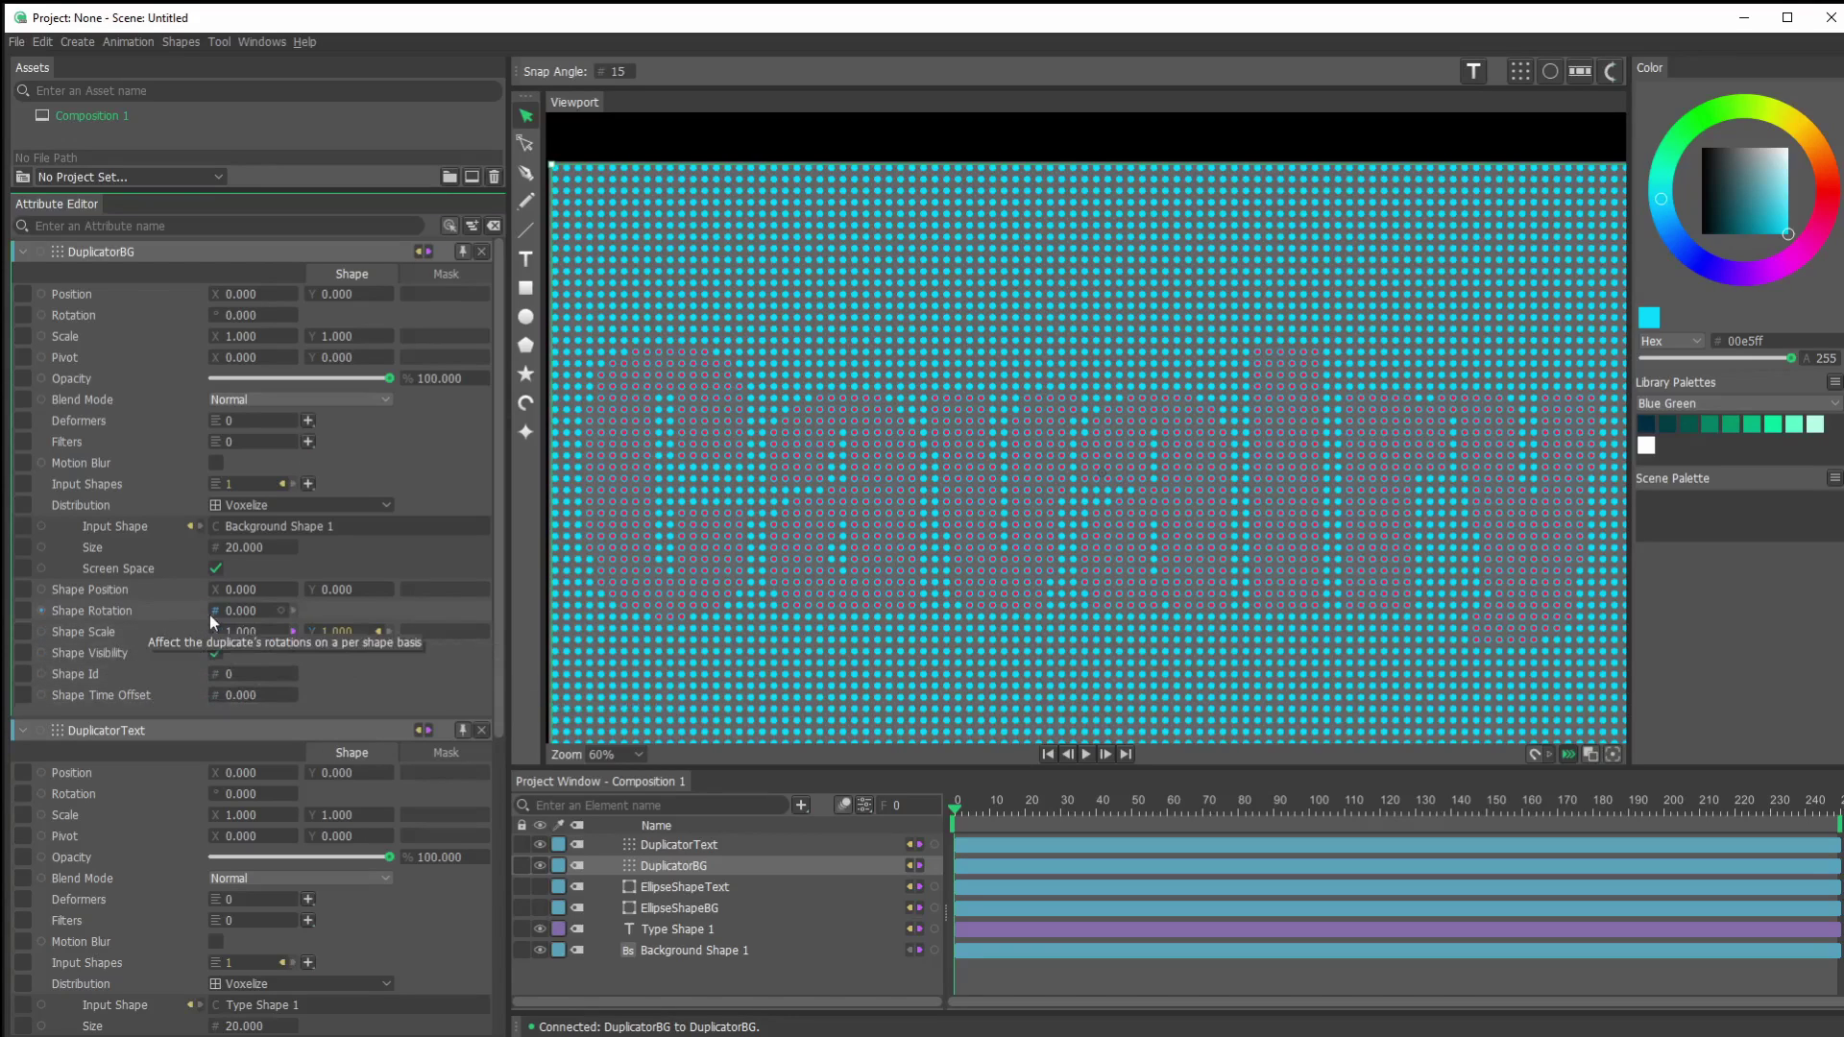
Try changing DuplicatorBG's Shape Rotation, Shape Position and voxel Size, undoing each change.
{"action": "left_click_drag", "start_coordinate": [253, 616], "coordinate": [507, 598]}
{"action": "key", "text": "ctrl+z"}
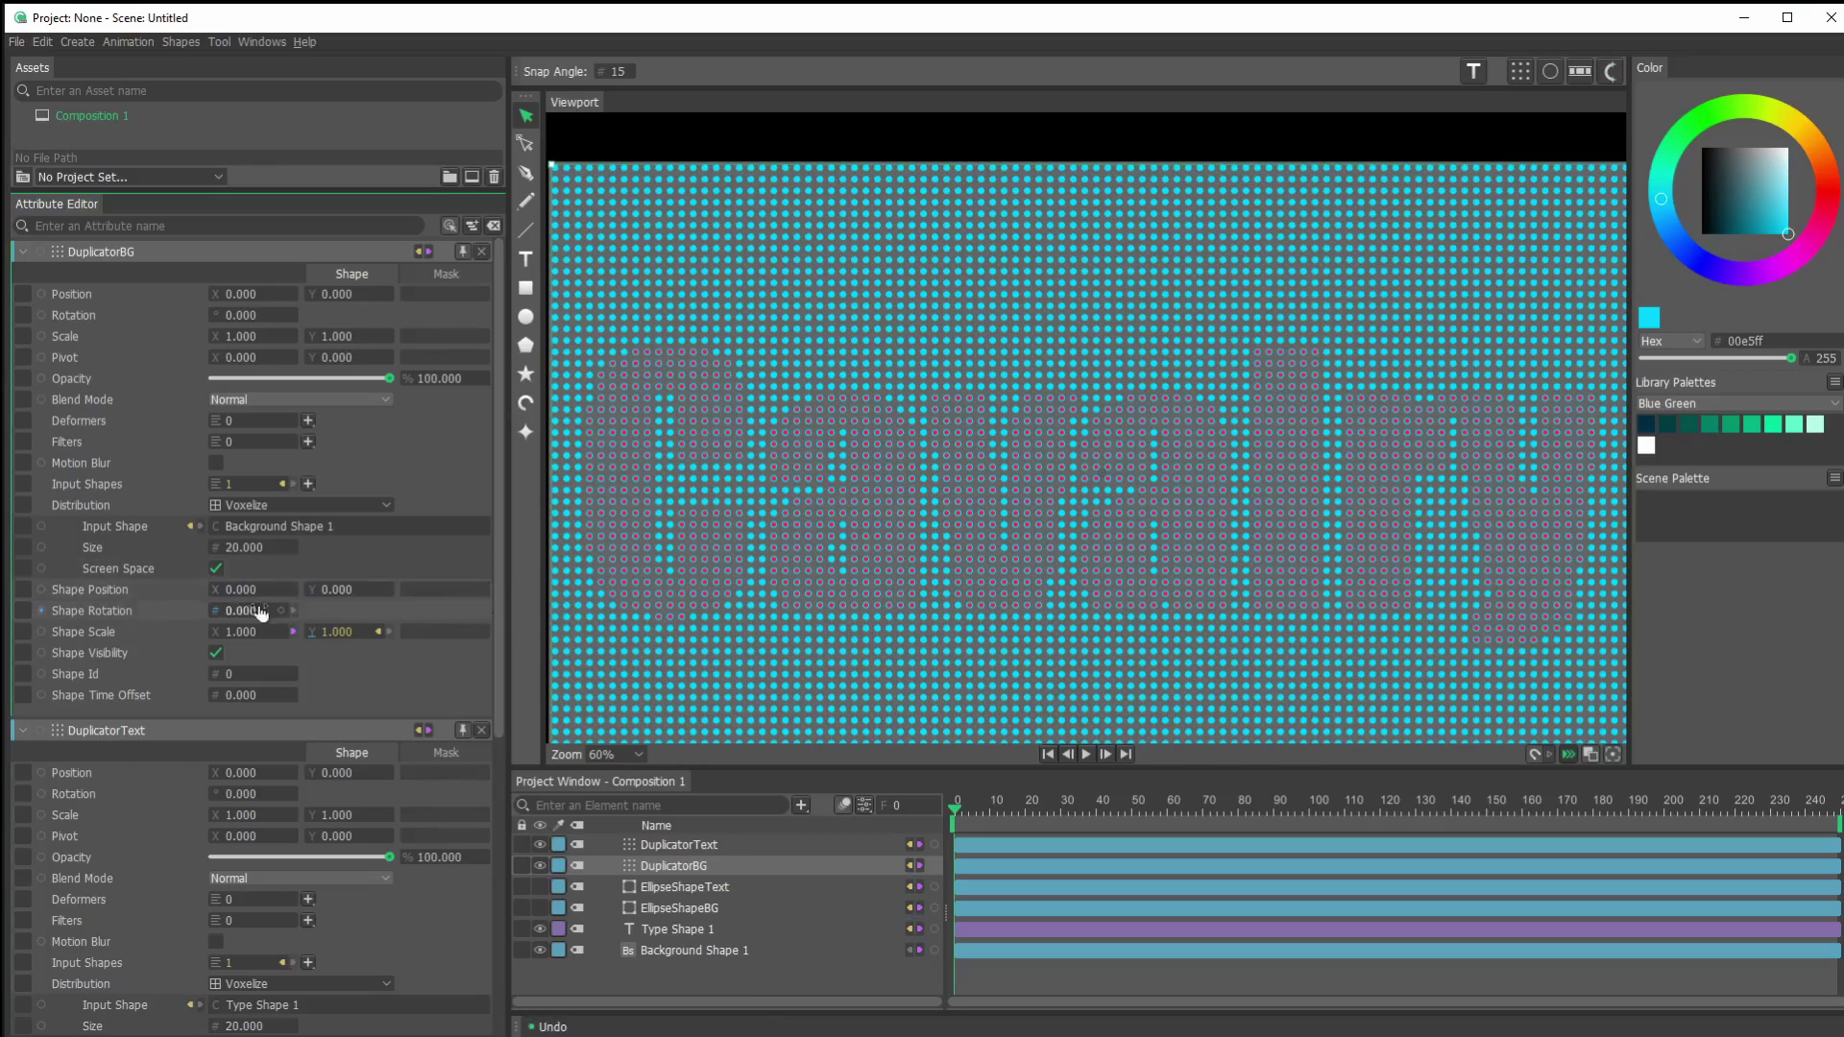
{"action": "left_click_drag", "start_coordinate": [247, 603], "coordinate": [450, 597]}
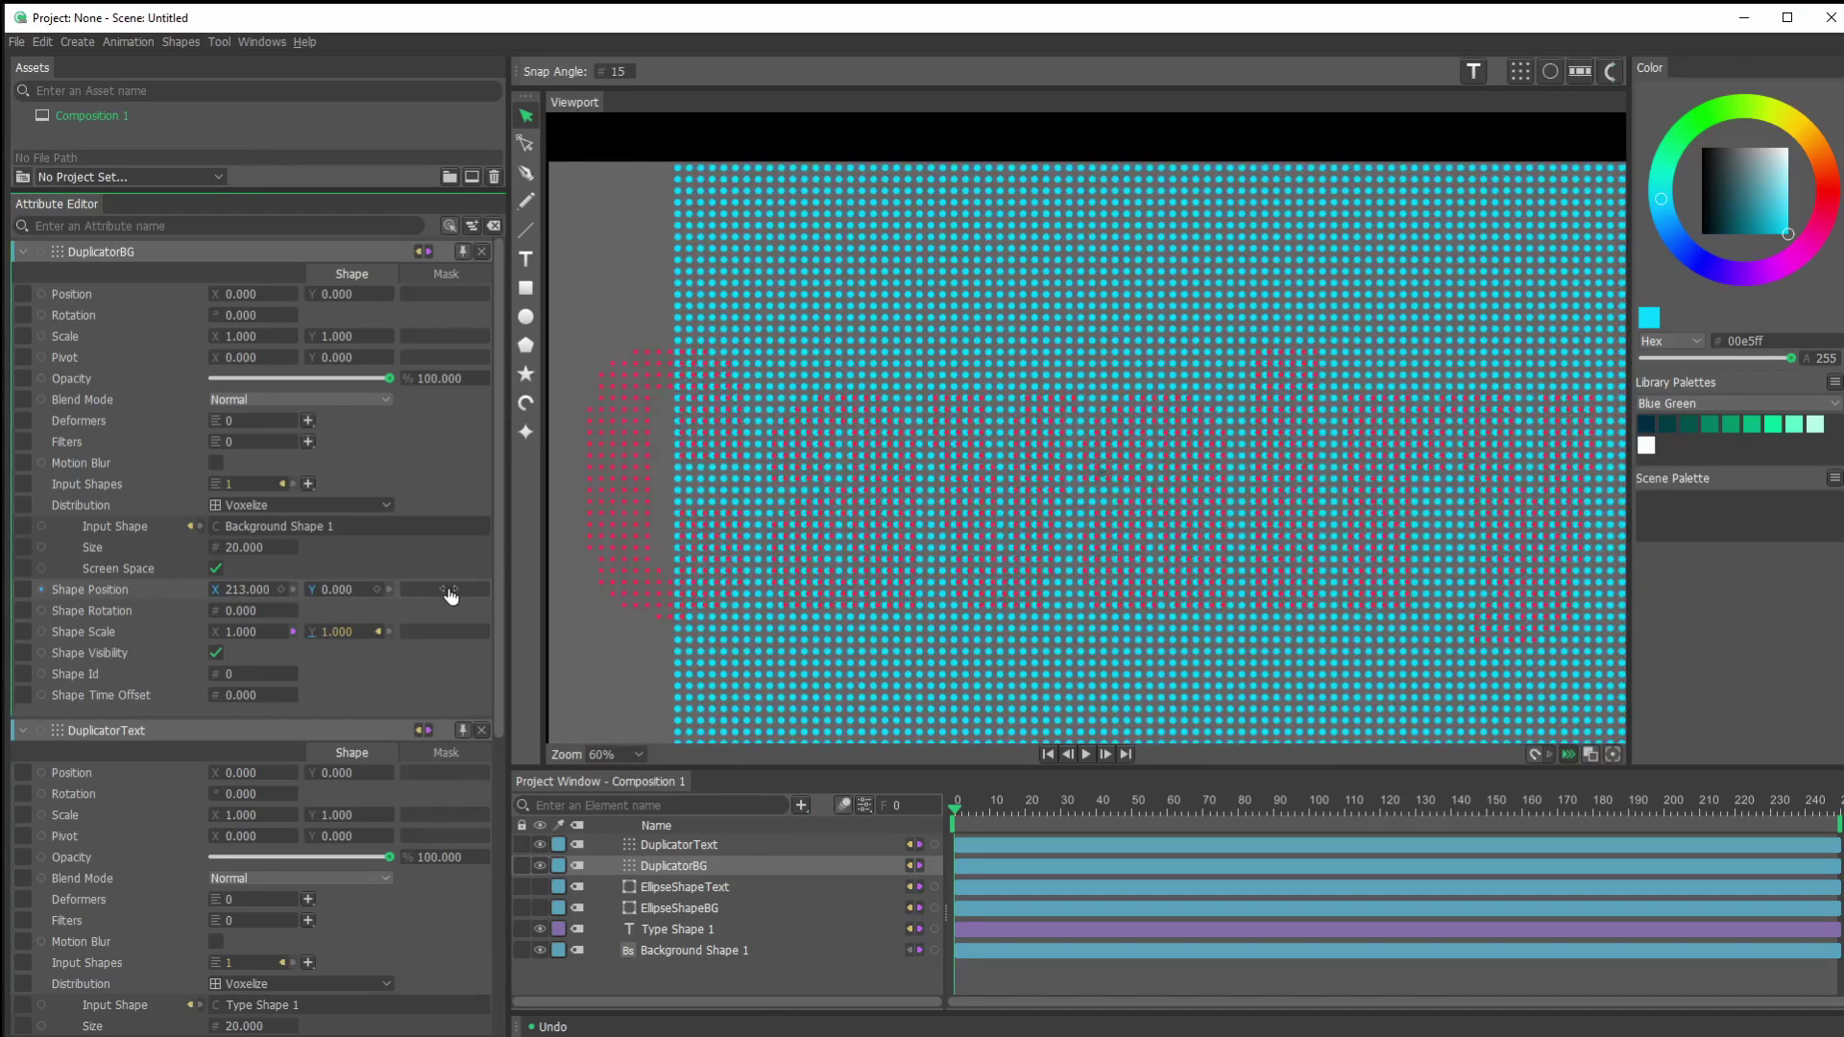
{"action": "key", "text": "ctrl+z"}
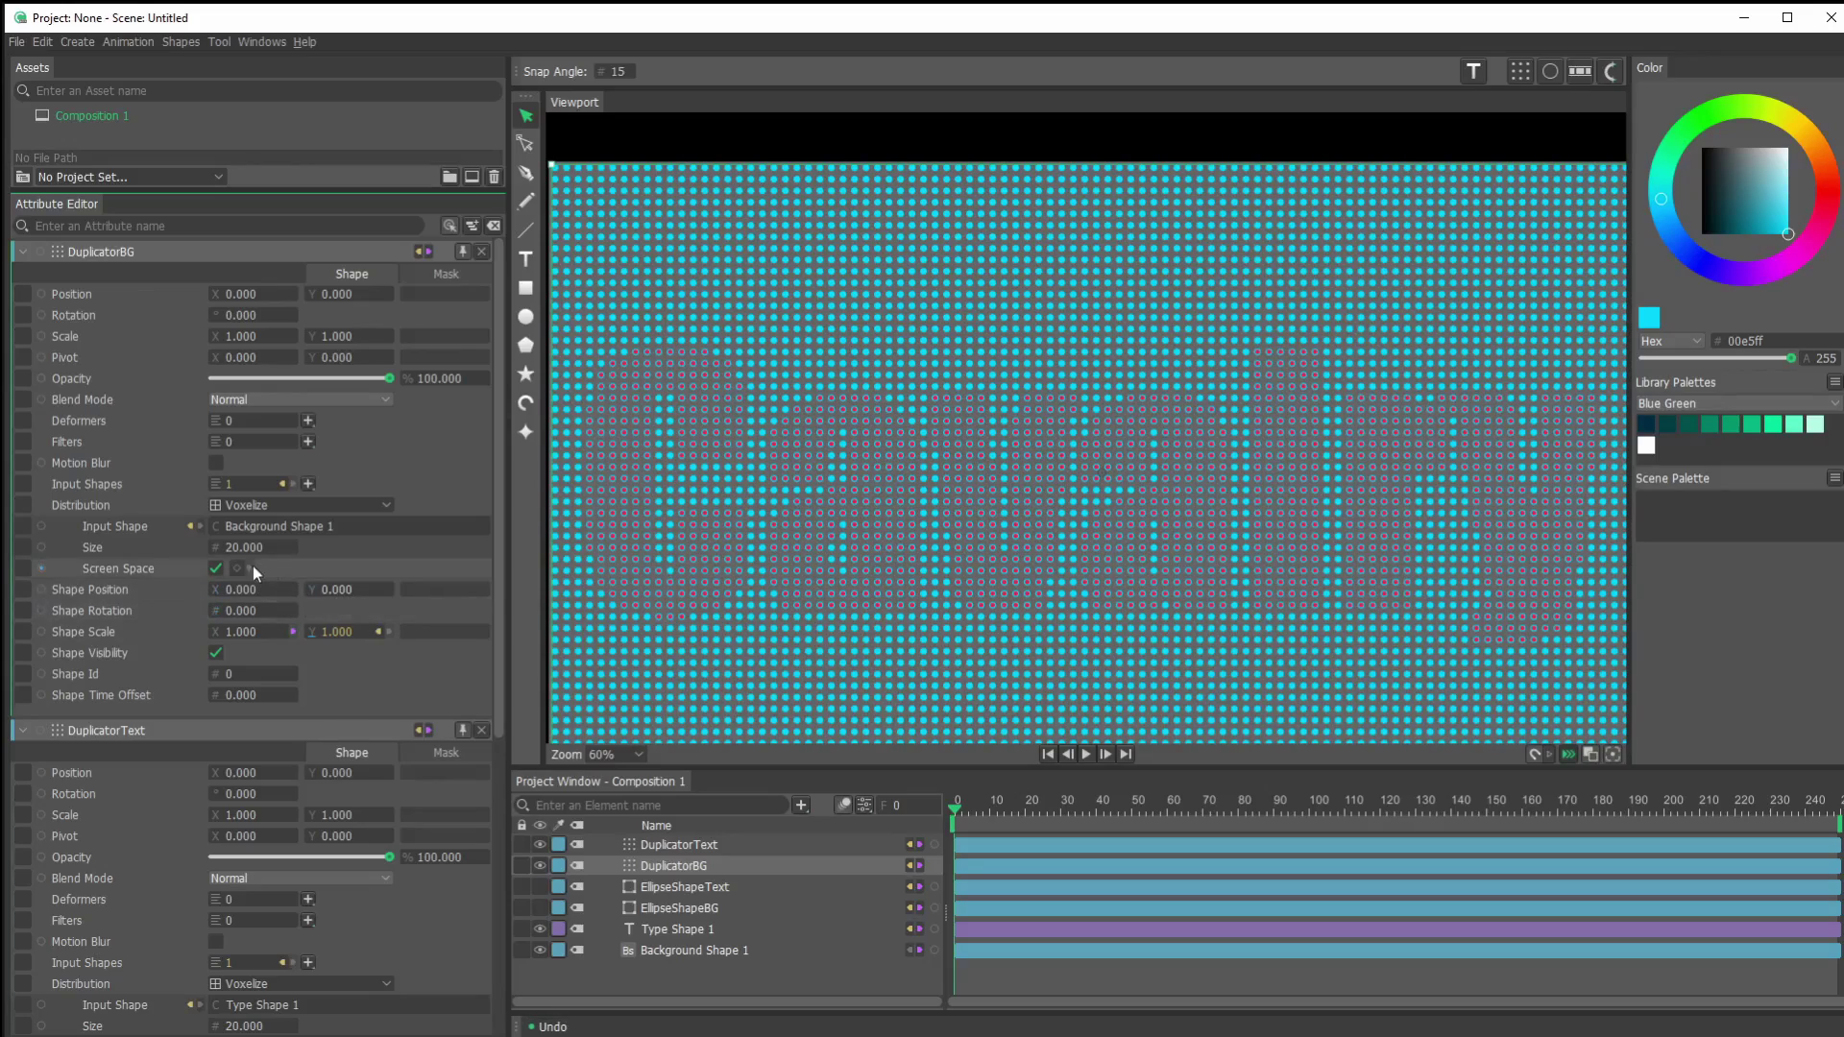
{"action": "left_click_drag", "start_coordinate": [249, 557], "coordinate": [376, 557]}
{"action": "key", "text": "ctrl+z"}
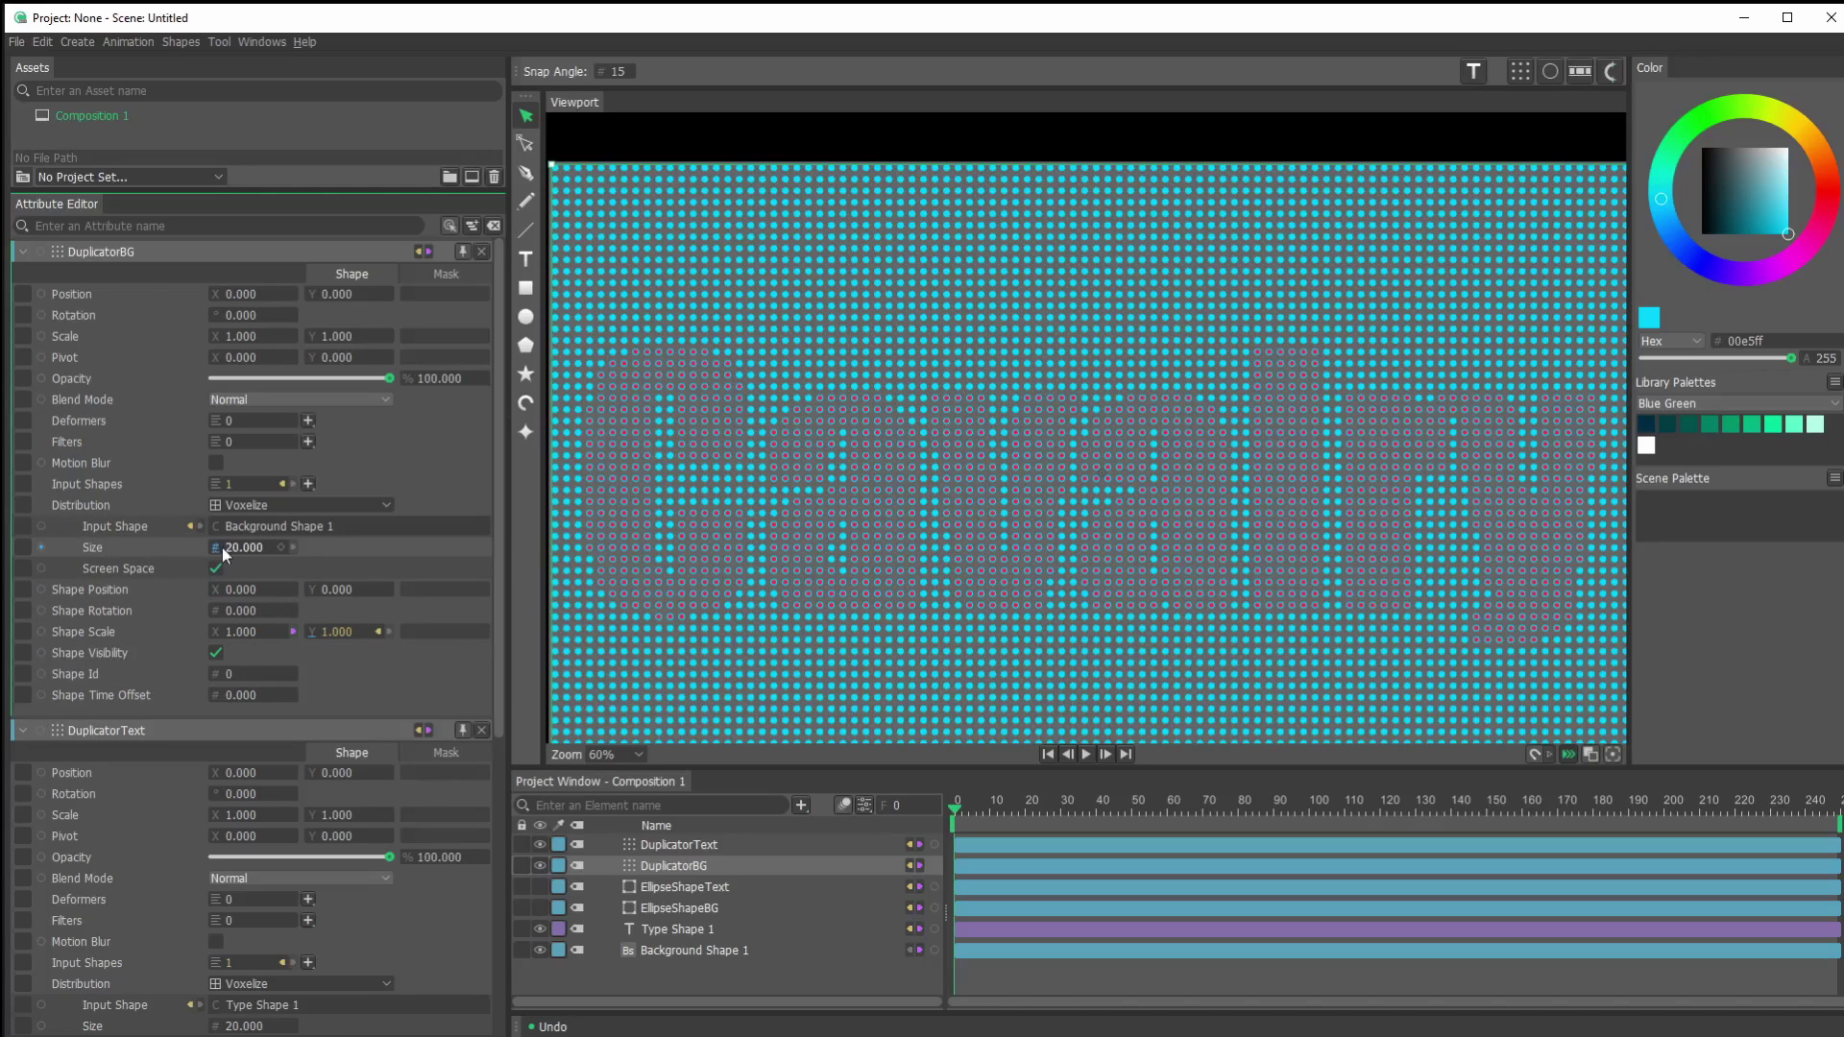
Compare the attributes of both duplicators, and try another DuplicatorBG Shape Scale and undo it.
{"action": "scroll", "coordinate": [222, 548], "scroll_direction": "down", "scroll_amount": 3}
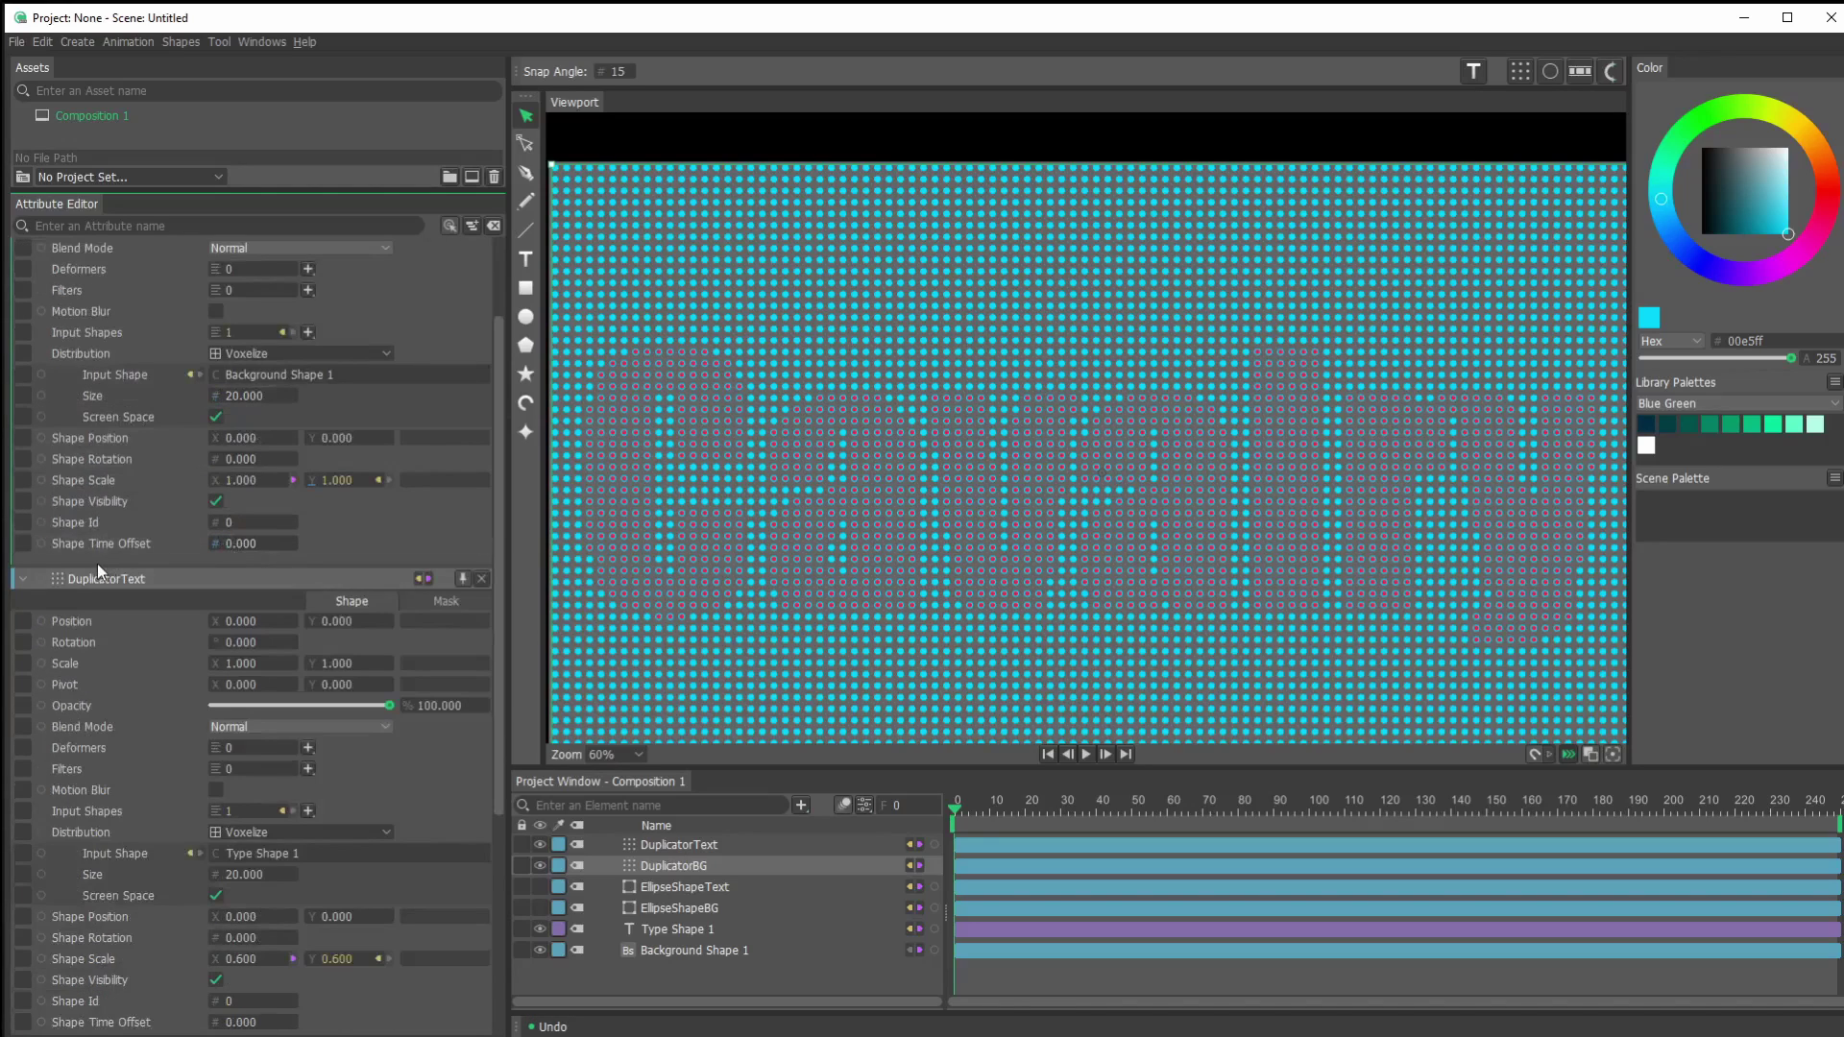
{"action": "scroll", "coordinate": [96, 562], "scroll_direction": "up", "scroll_amount": 3}
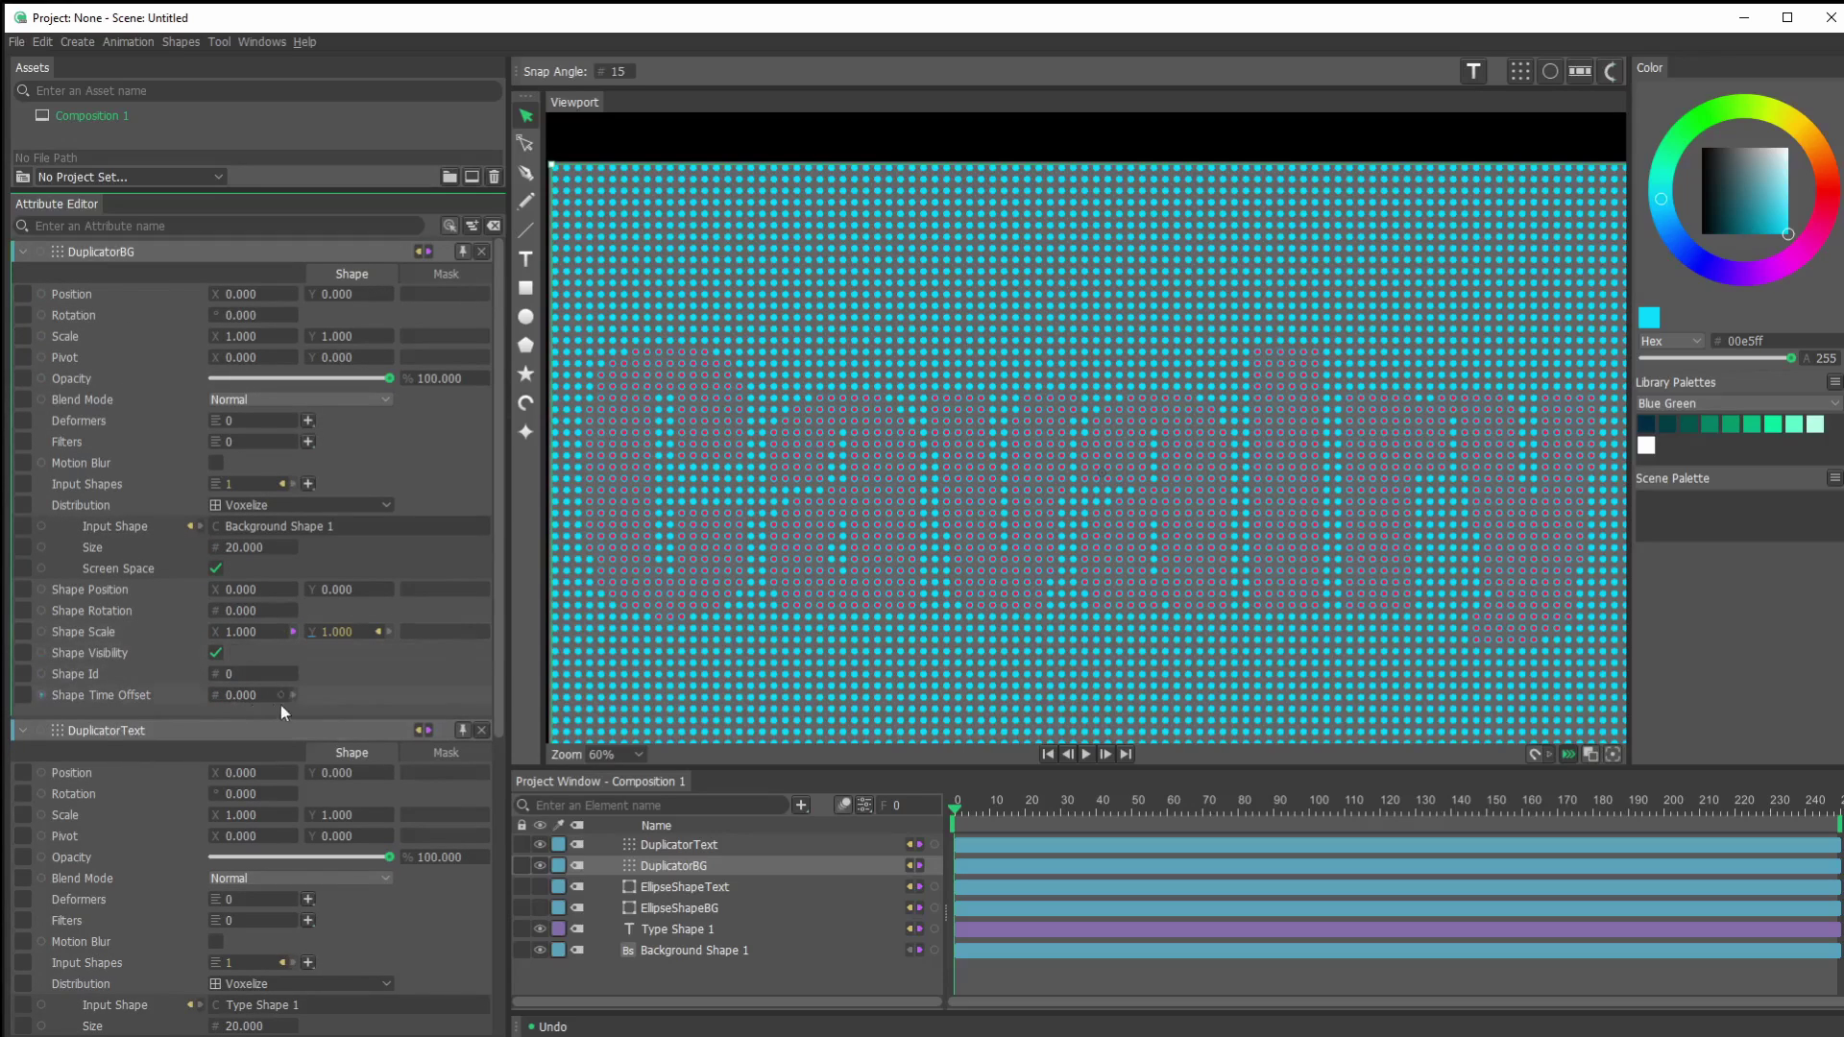
{"action": "scroll", "coordinate": [229, 683], "scroll_direction": "down", "scroll_amount": 3}
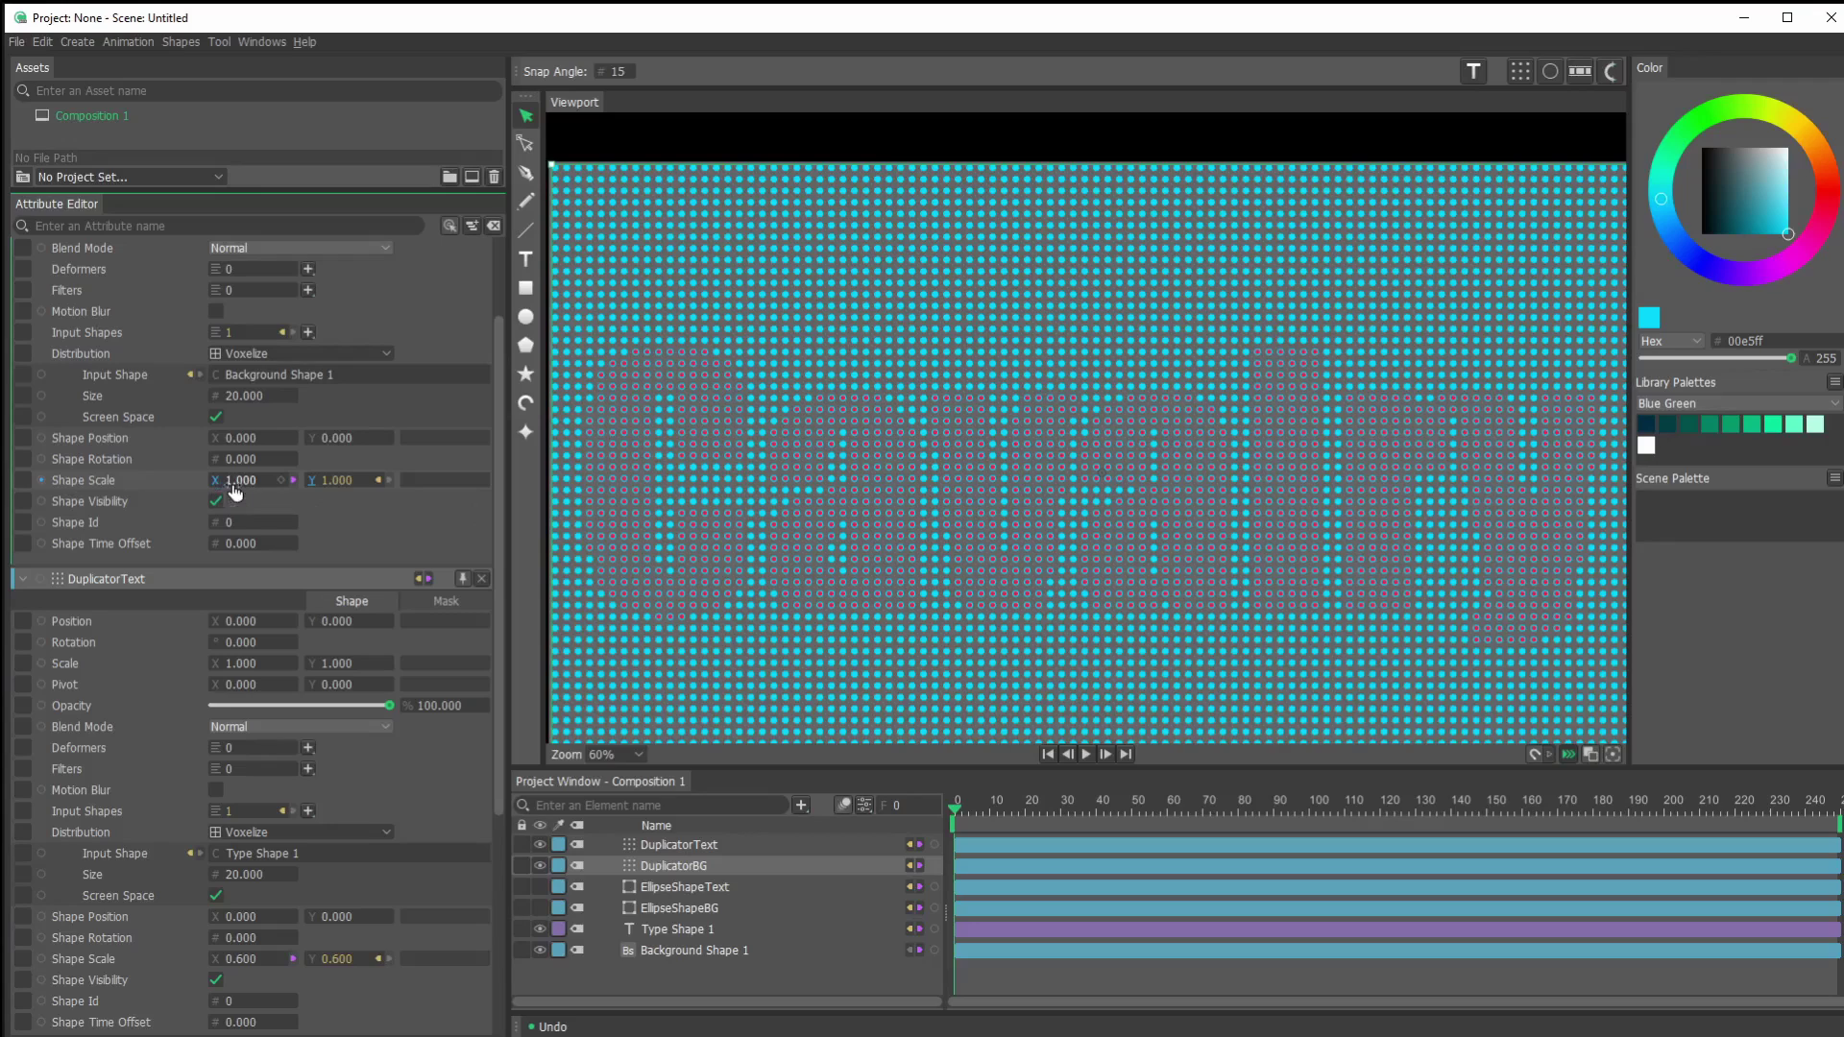
{"action": "left_click_drag", "start_coordinate": [215, 486], "coordinate": [265, 492]}
{"action": "key", "text": "ctrl+z"}
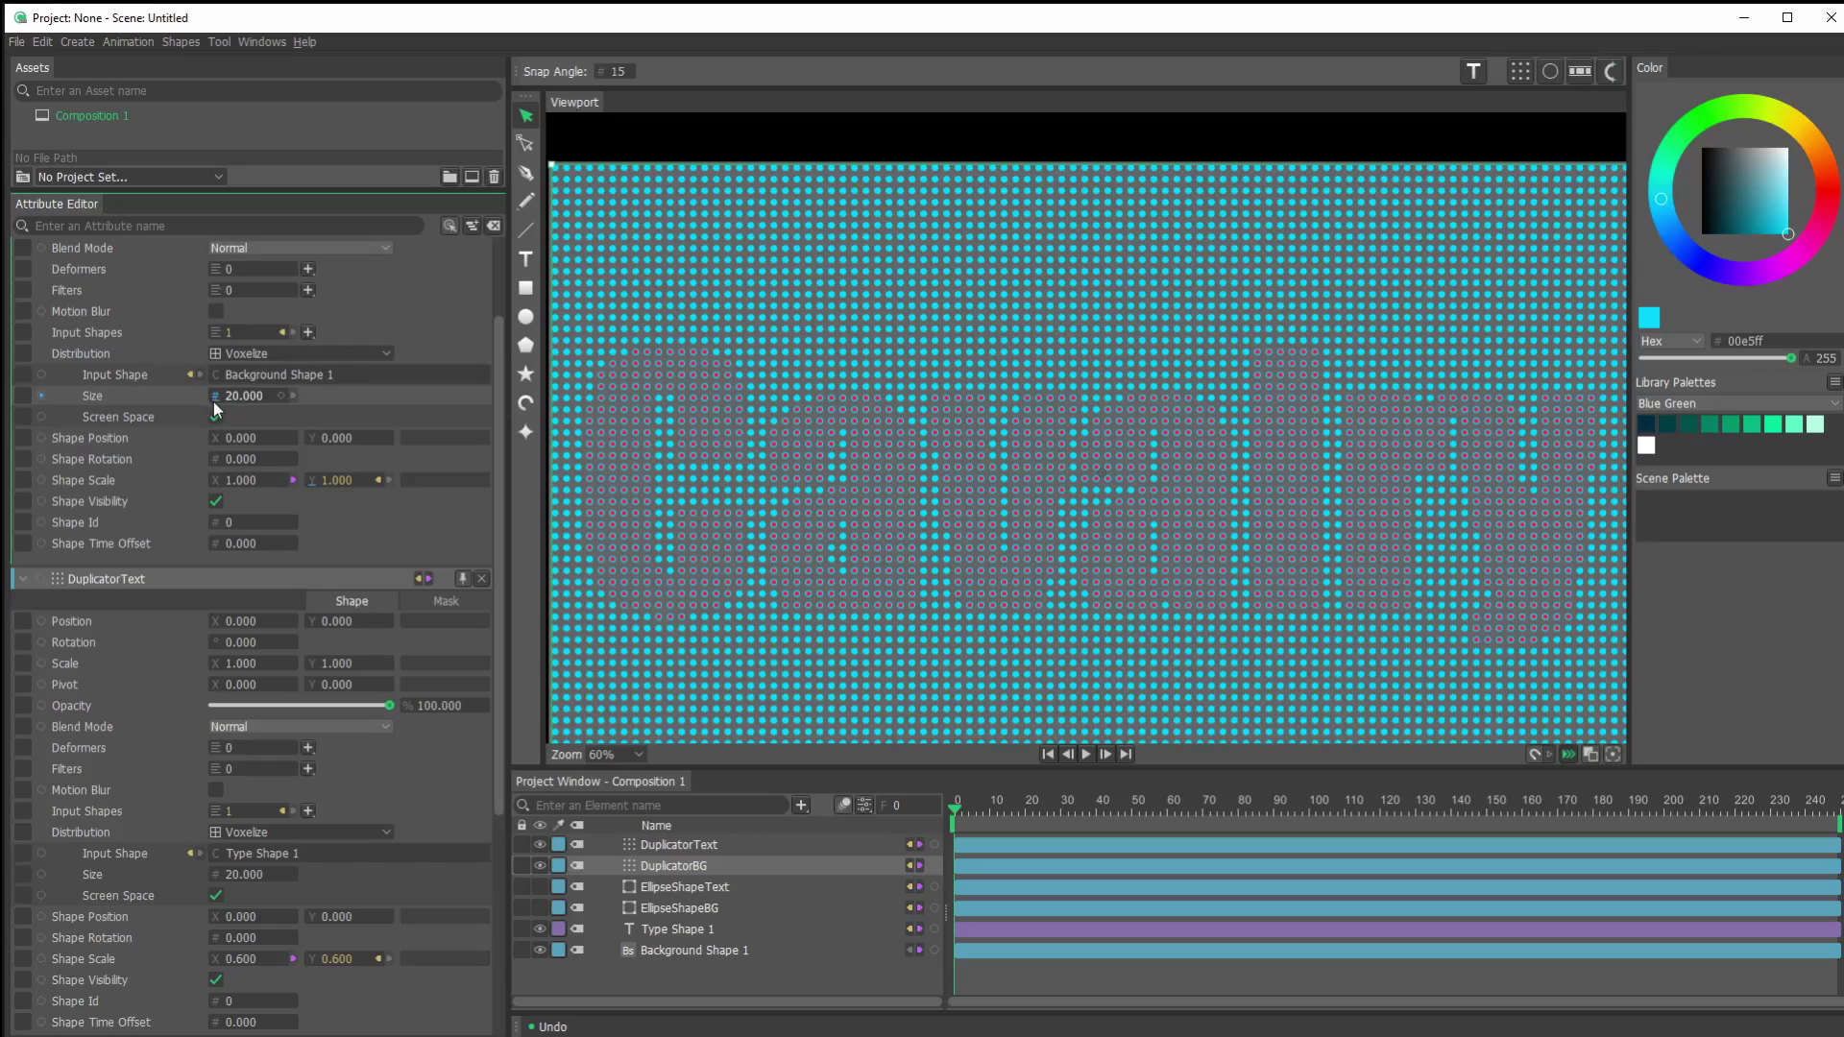
Connect DuplicatorBG's voxel Size to DuplicatorText's Size and set the shared size to 12.2.
{"action": "left_click_drag", "start_coordinate": [214, 401], "coordinate": [249, 477]}
{"action": "left_click_drag", "start_coordinate": [279, 636], "coordinate": [219, 879]}
{"action": "left_click_drag", "start_coordinate": [241, 408], "coordinate": [164, 435]}
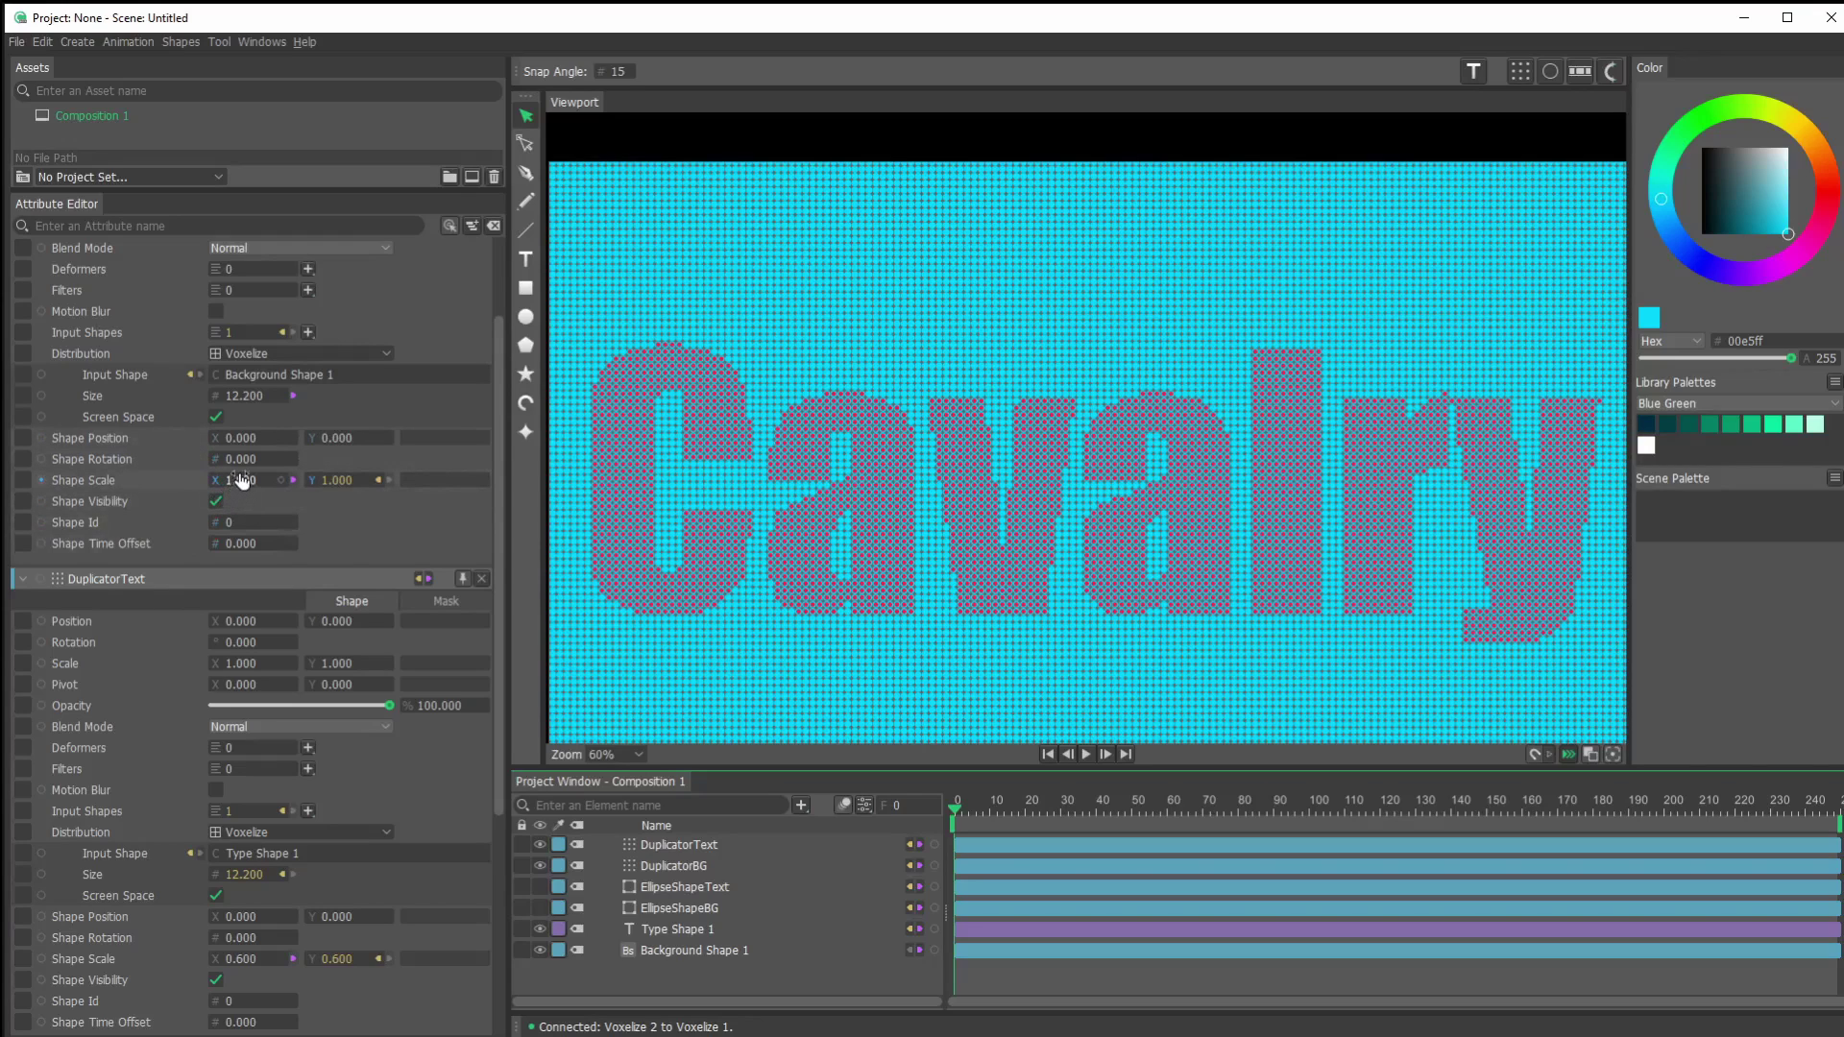
Undo a trial DuplicatorBG Shape Scale of 3, set DuplicatorText's Shape Scale to 0.8 and clear the selection.
{"action": "left_click_drag", "start_coordinate": [241, 486], "coordinate": [259, 481]}
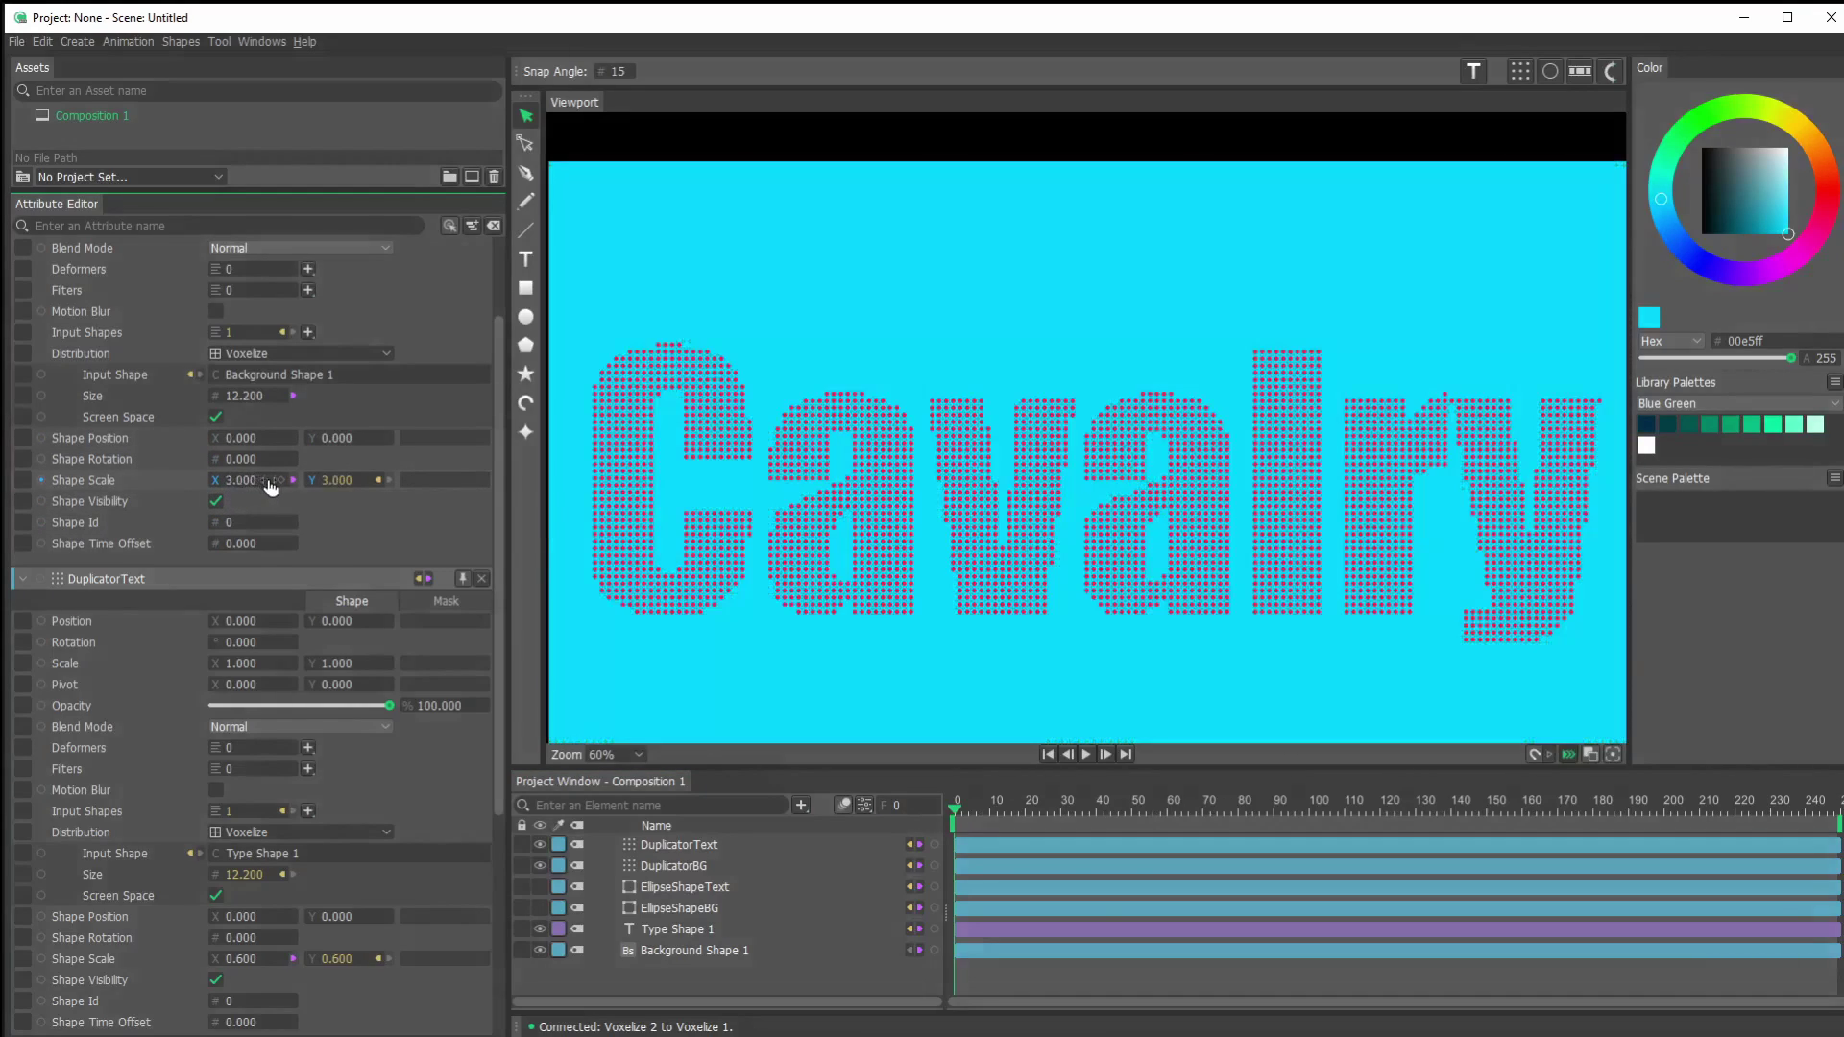
{"action": "key", "text": "ctrl+z"}
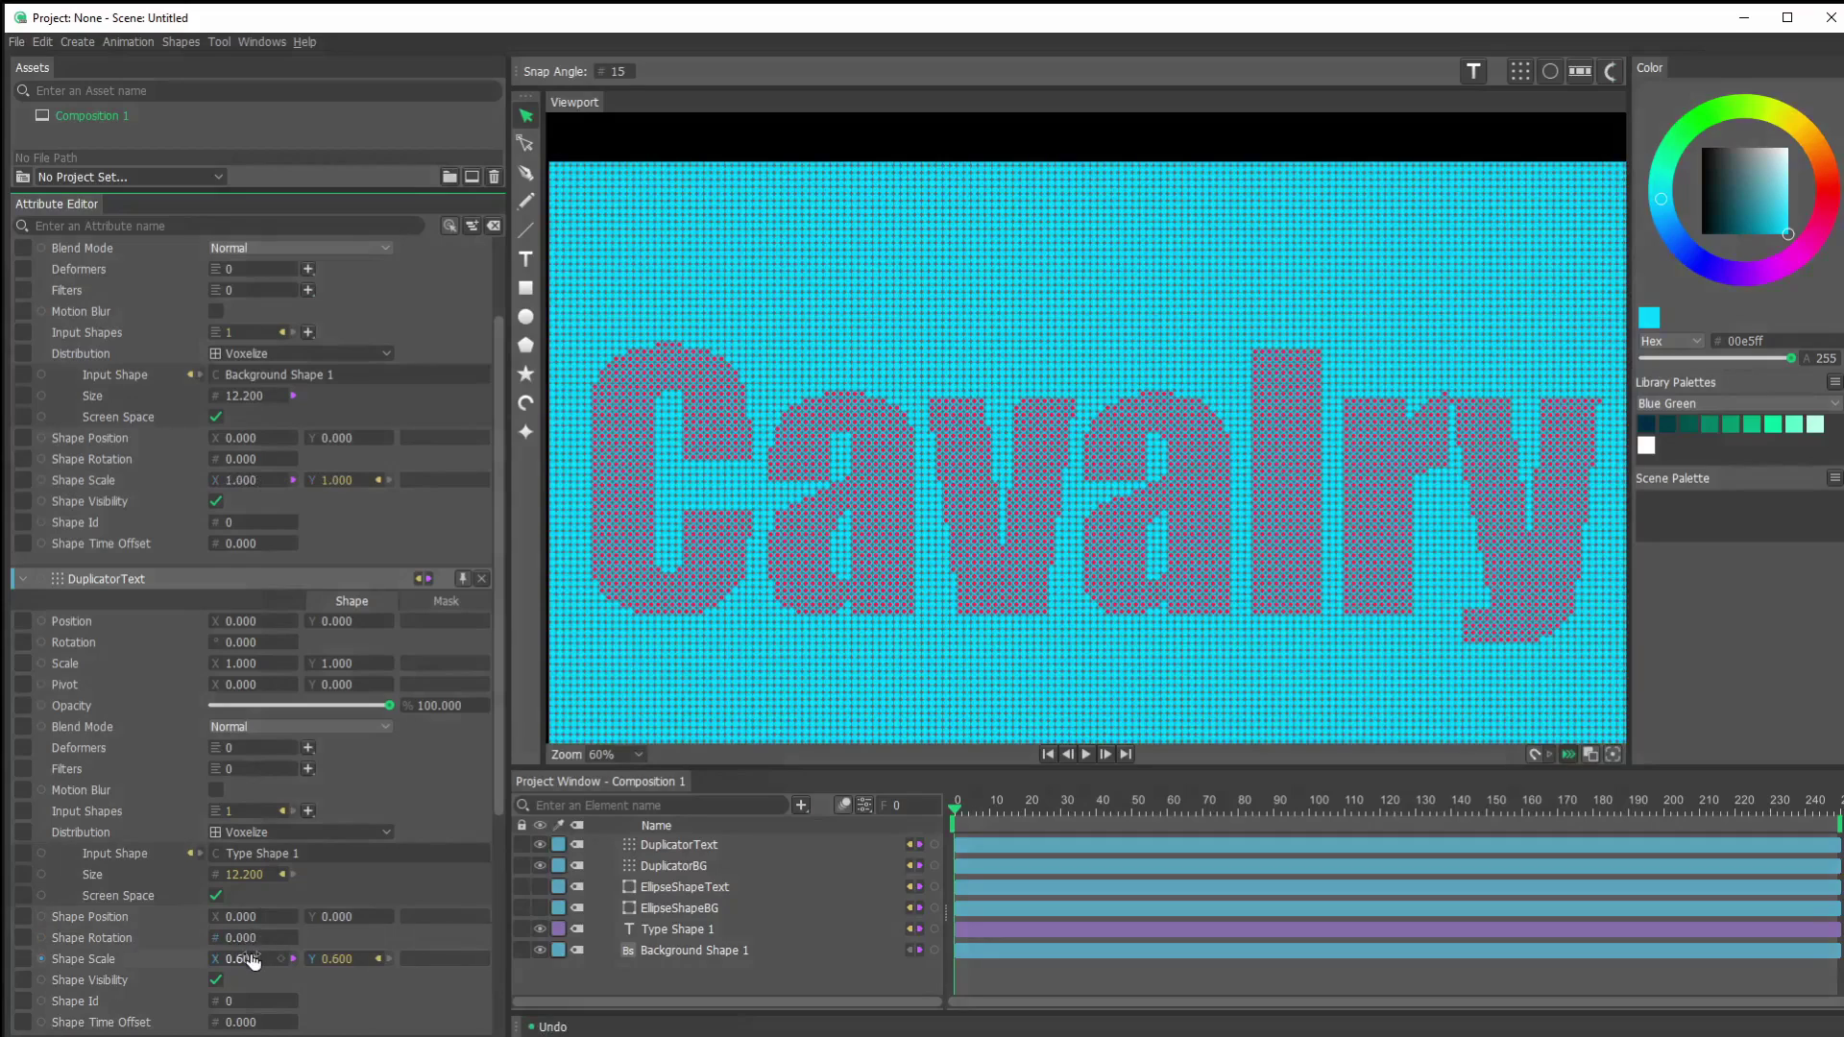
{"action": "left_click_drag", "start_coordinate": [247, 964], "coordinate": [247, 970]}
{"action": "scroll", "coordinate": [880, 488], "scroll_direction": "up", "scroll_amount": 1}
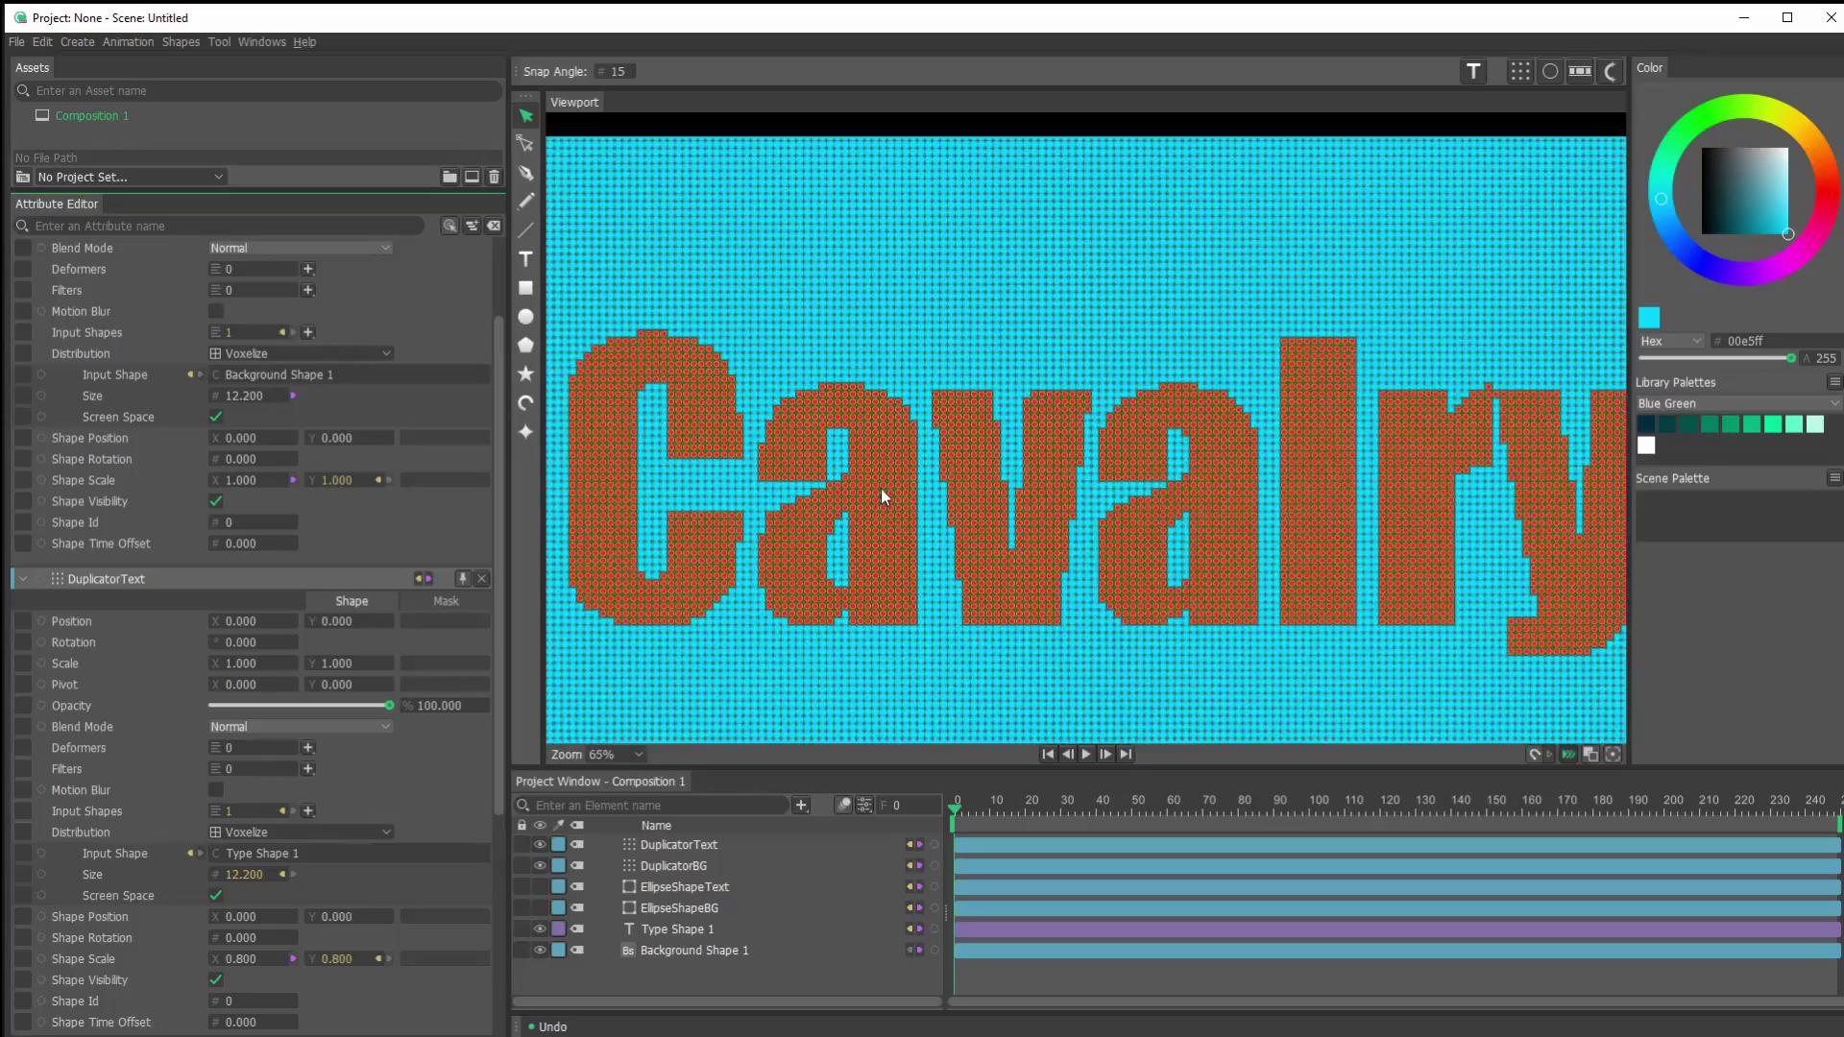
{"action": "left_click", "coordinate": [757, 988]}
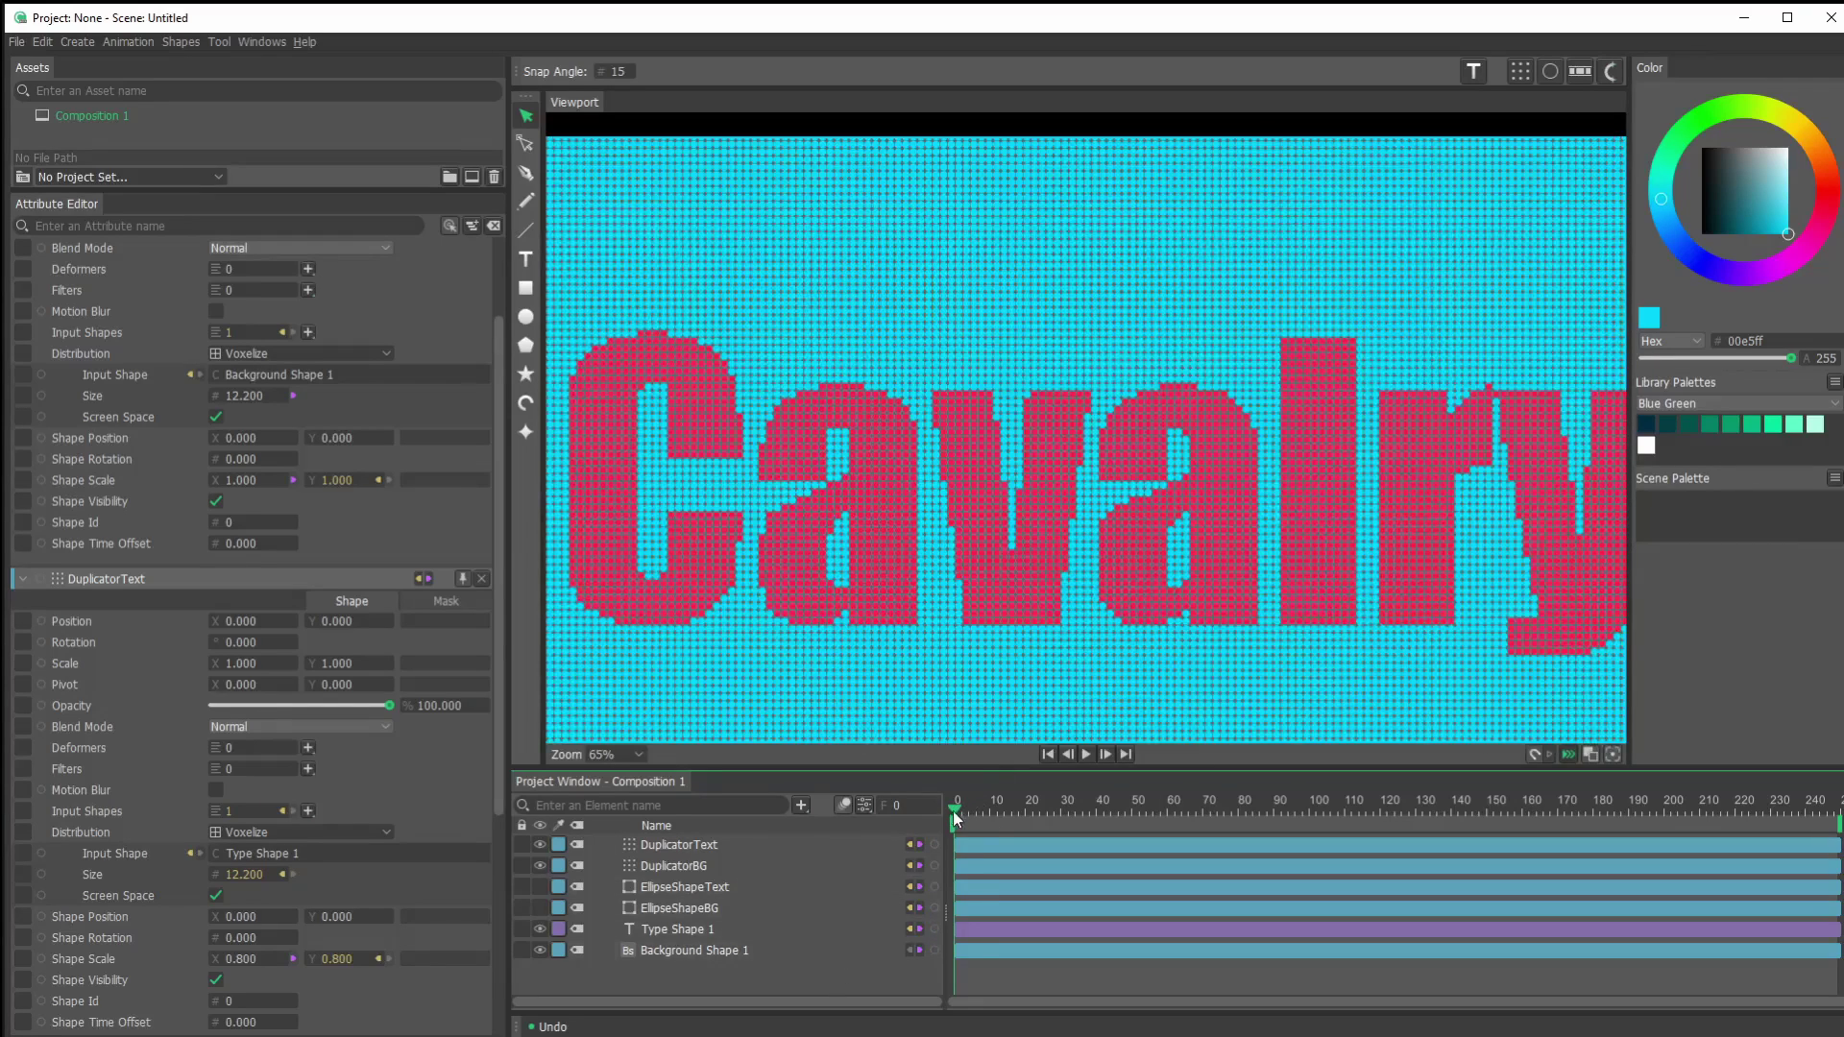
Add a Scale X keyframe to Type Shape 1 at frame 26.
{"action": "left_click", "coordinate": [994, 812]}
{"action": "left_click_drag", "start_coordinate": [1143, 824], "coordinate": [1216, 817]}
{"action": "left_click_drag", "start_coordinate": [1057, 810], "coordinate": [914, 821]}
{"action": "left_click_drag", "start_coordinate": [983, 810], "coordinate": [1046, 799]}
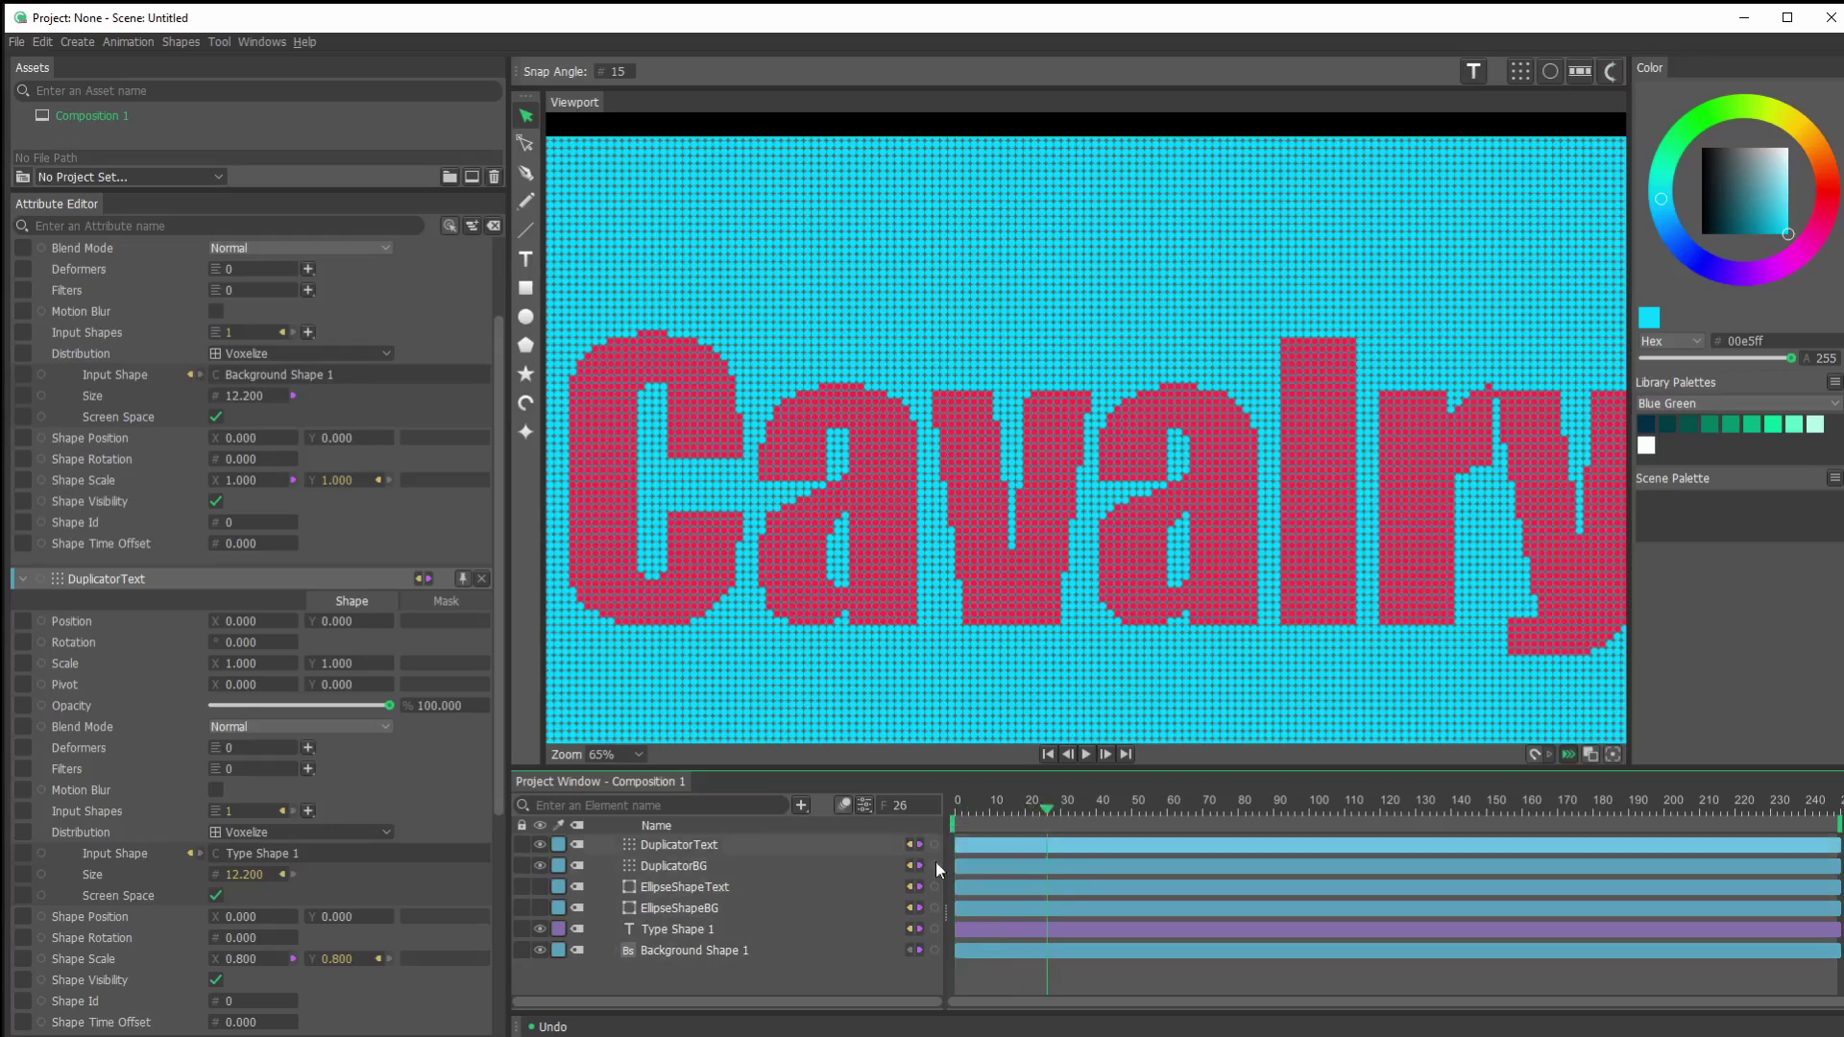
{"action": "left_click", "coordinate": [717, 936]}
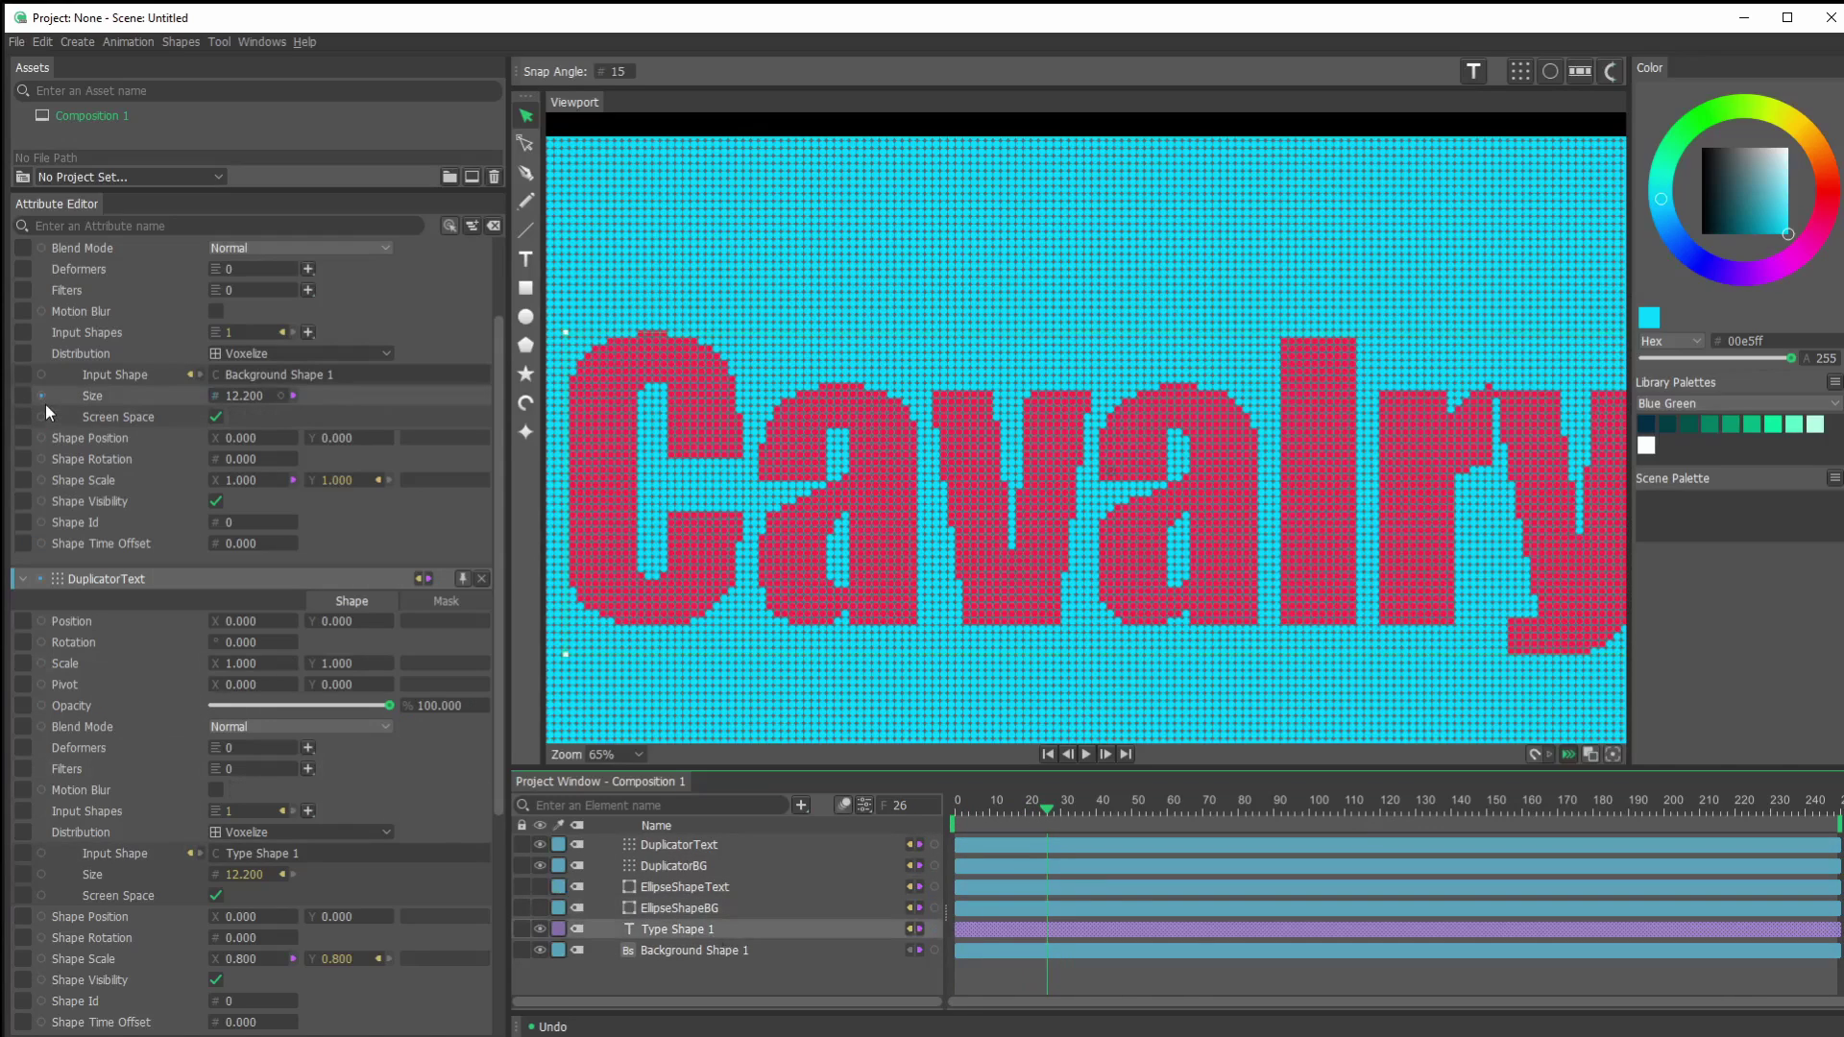
{"action": "left_click", "coordinate": [685, 936]}
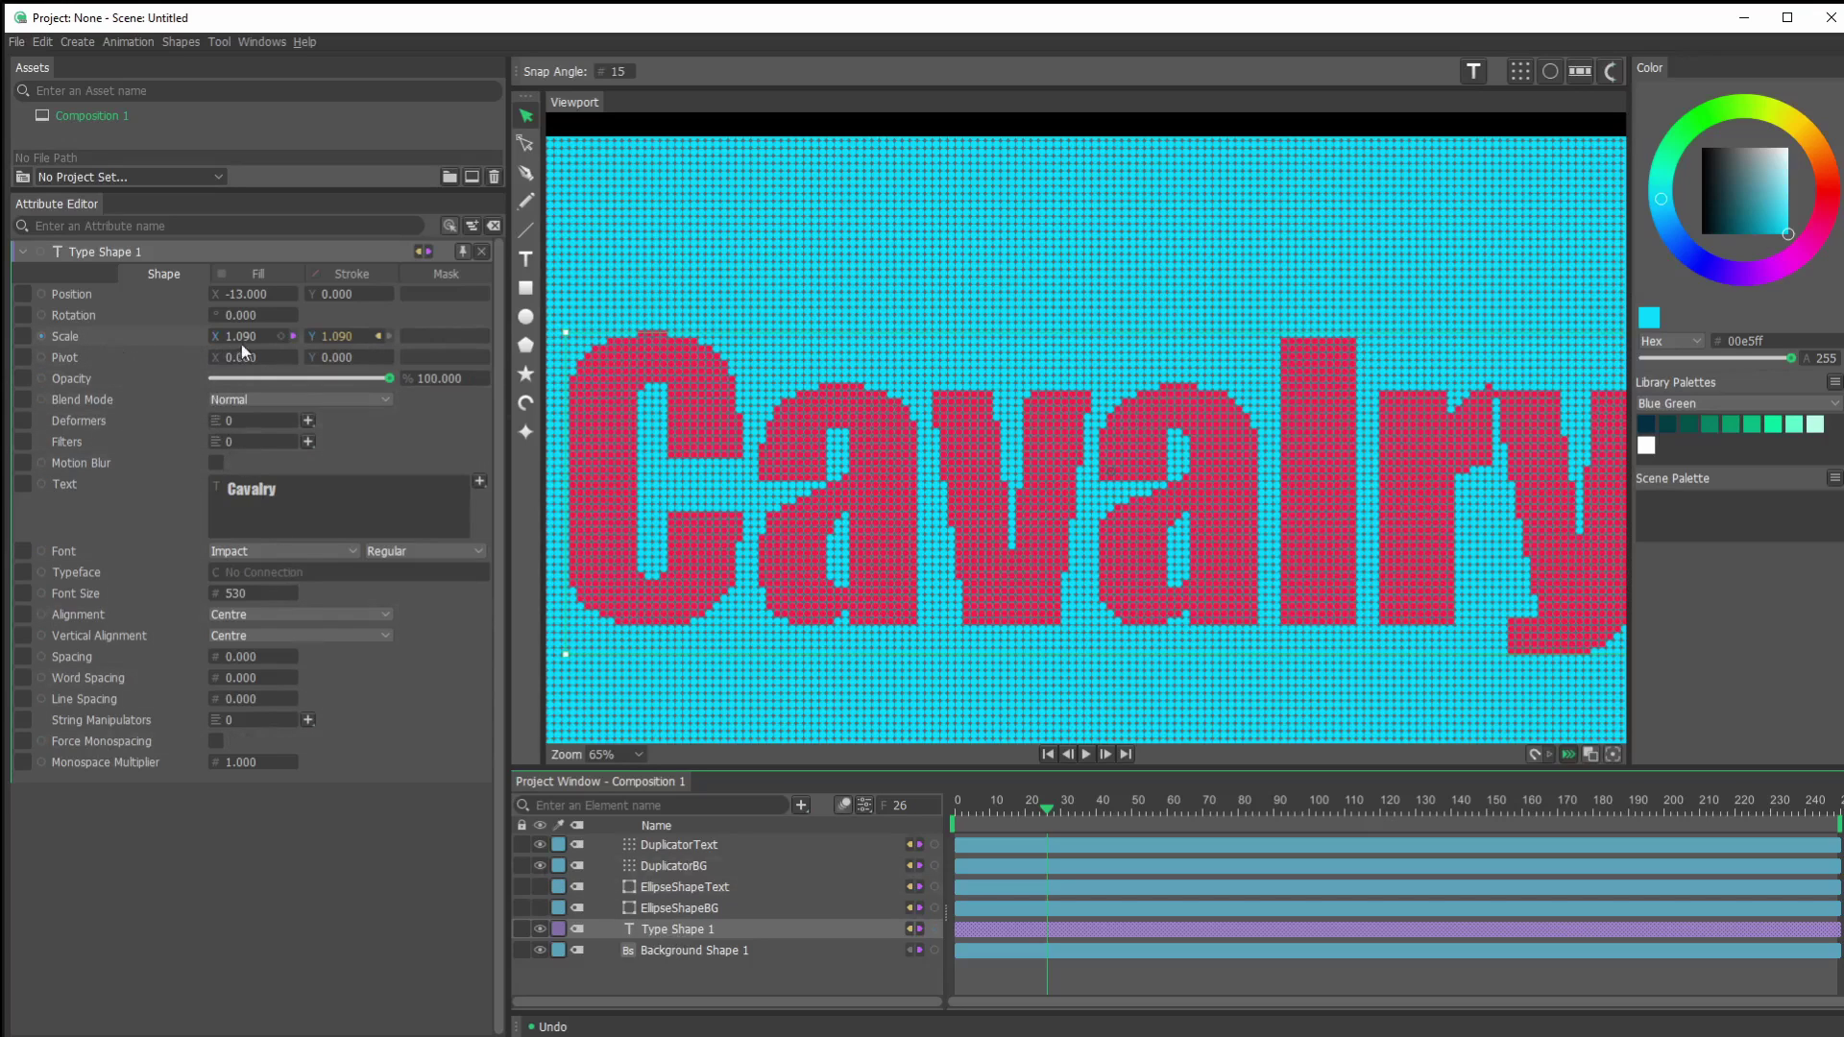
{"action": "left_click", "coordinate": [280, 336]}
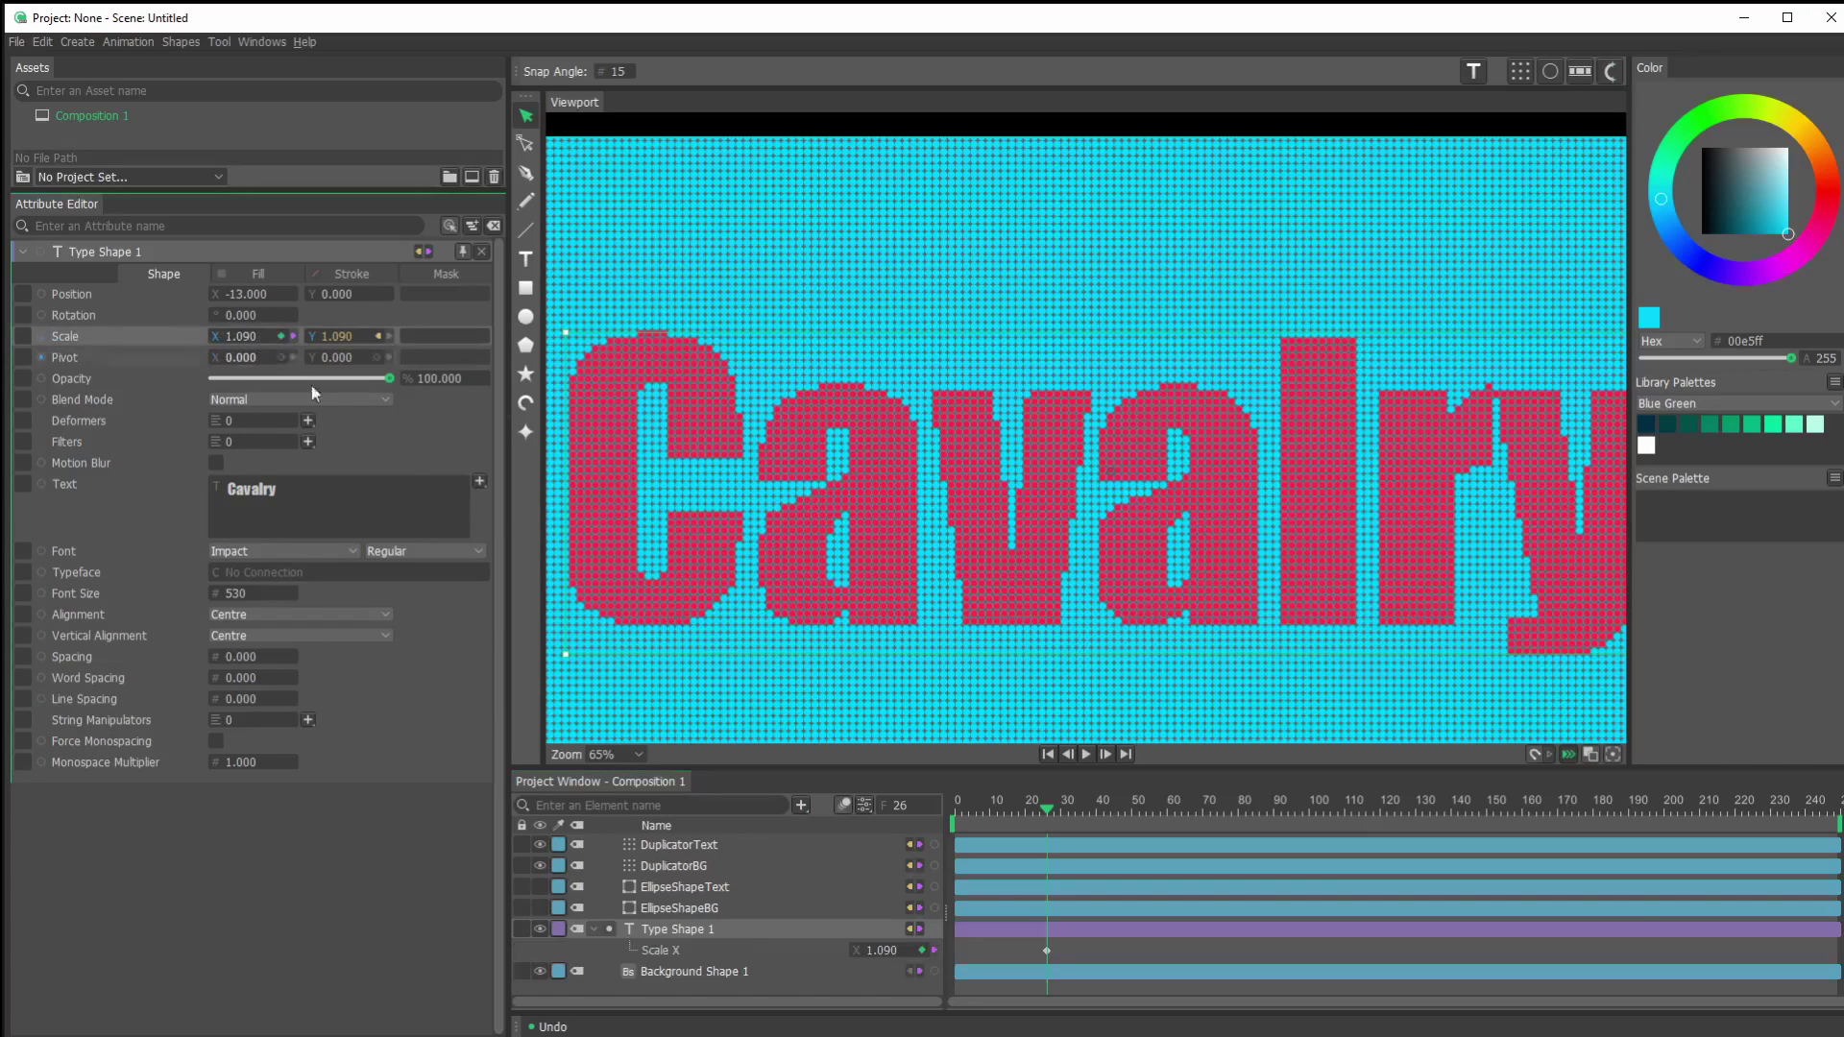
Add a keyframe at frame 0 setting Type Shape 1's Scale X to 0.
{"action": "left_click", "coordinate": [1030, 808]}
{"action": "key", "text": "Home"}
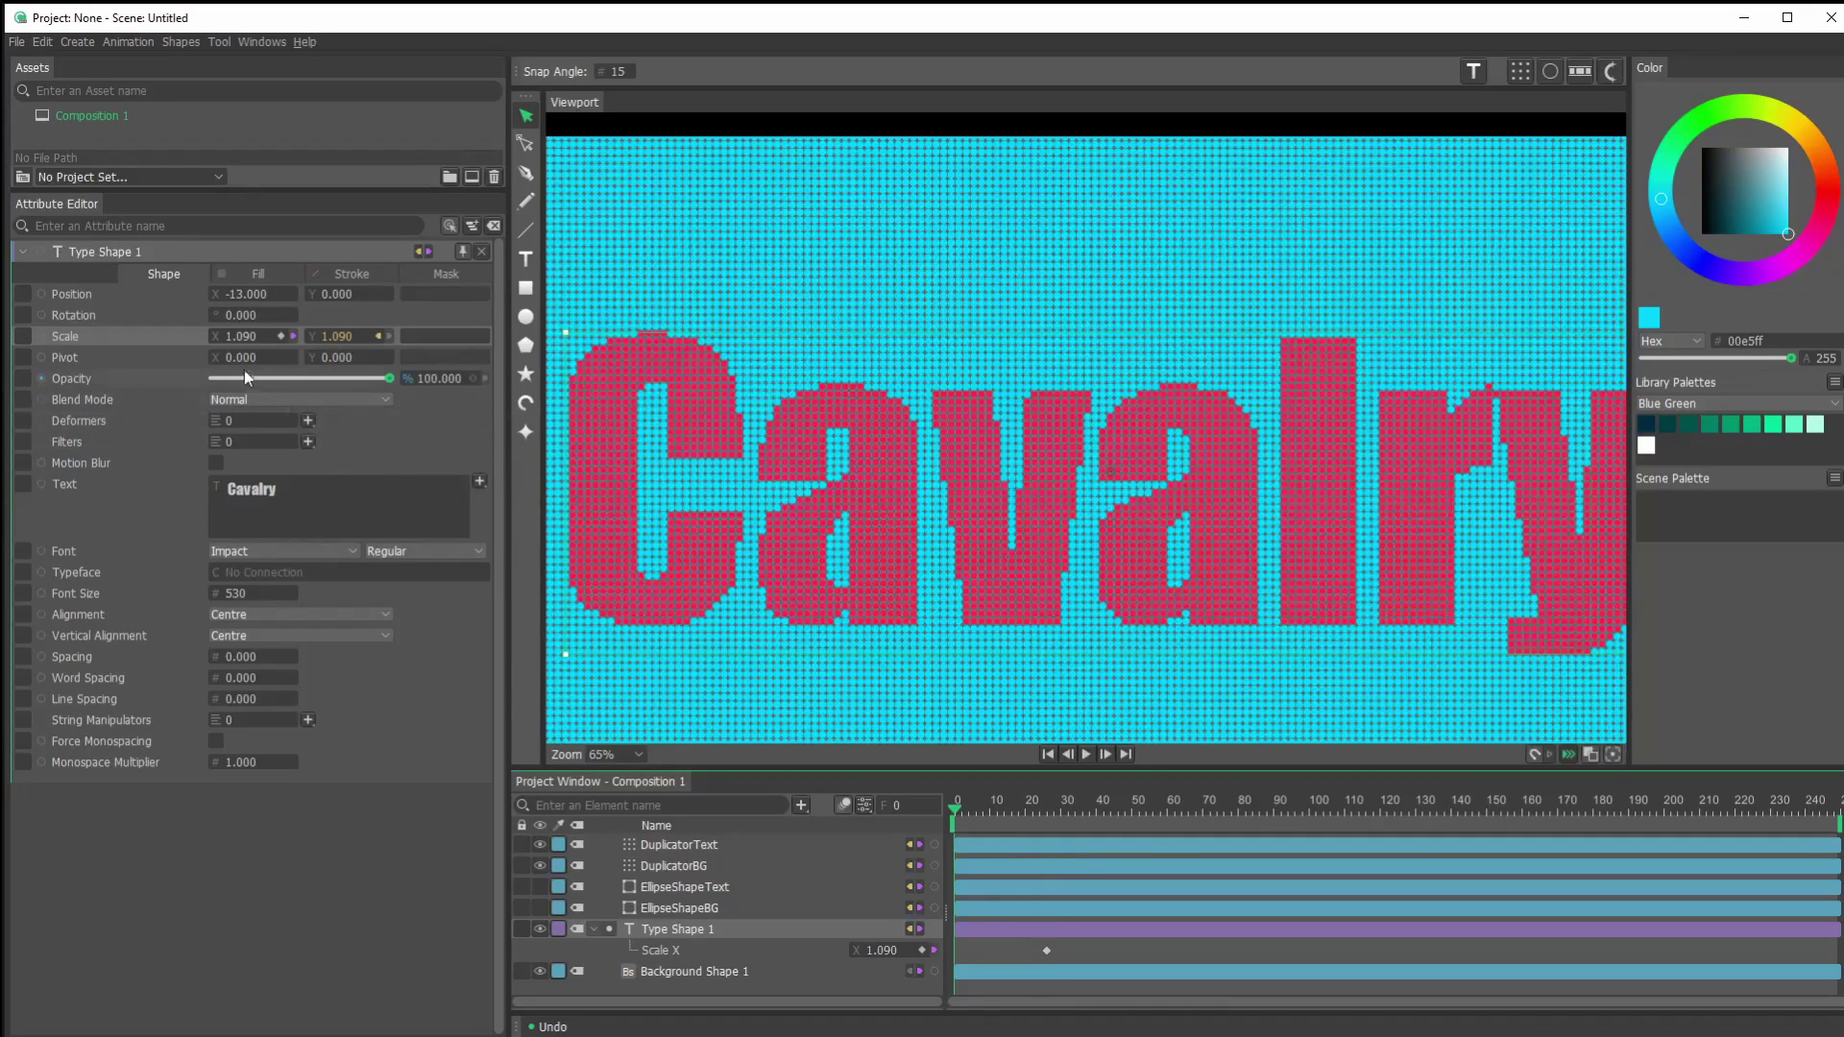
{"action": "left_click", "coordinate": [250, 341]}
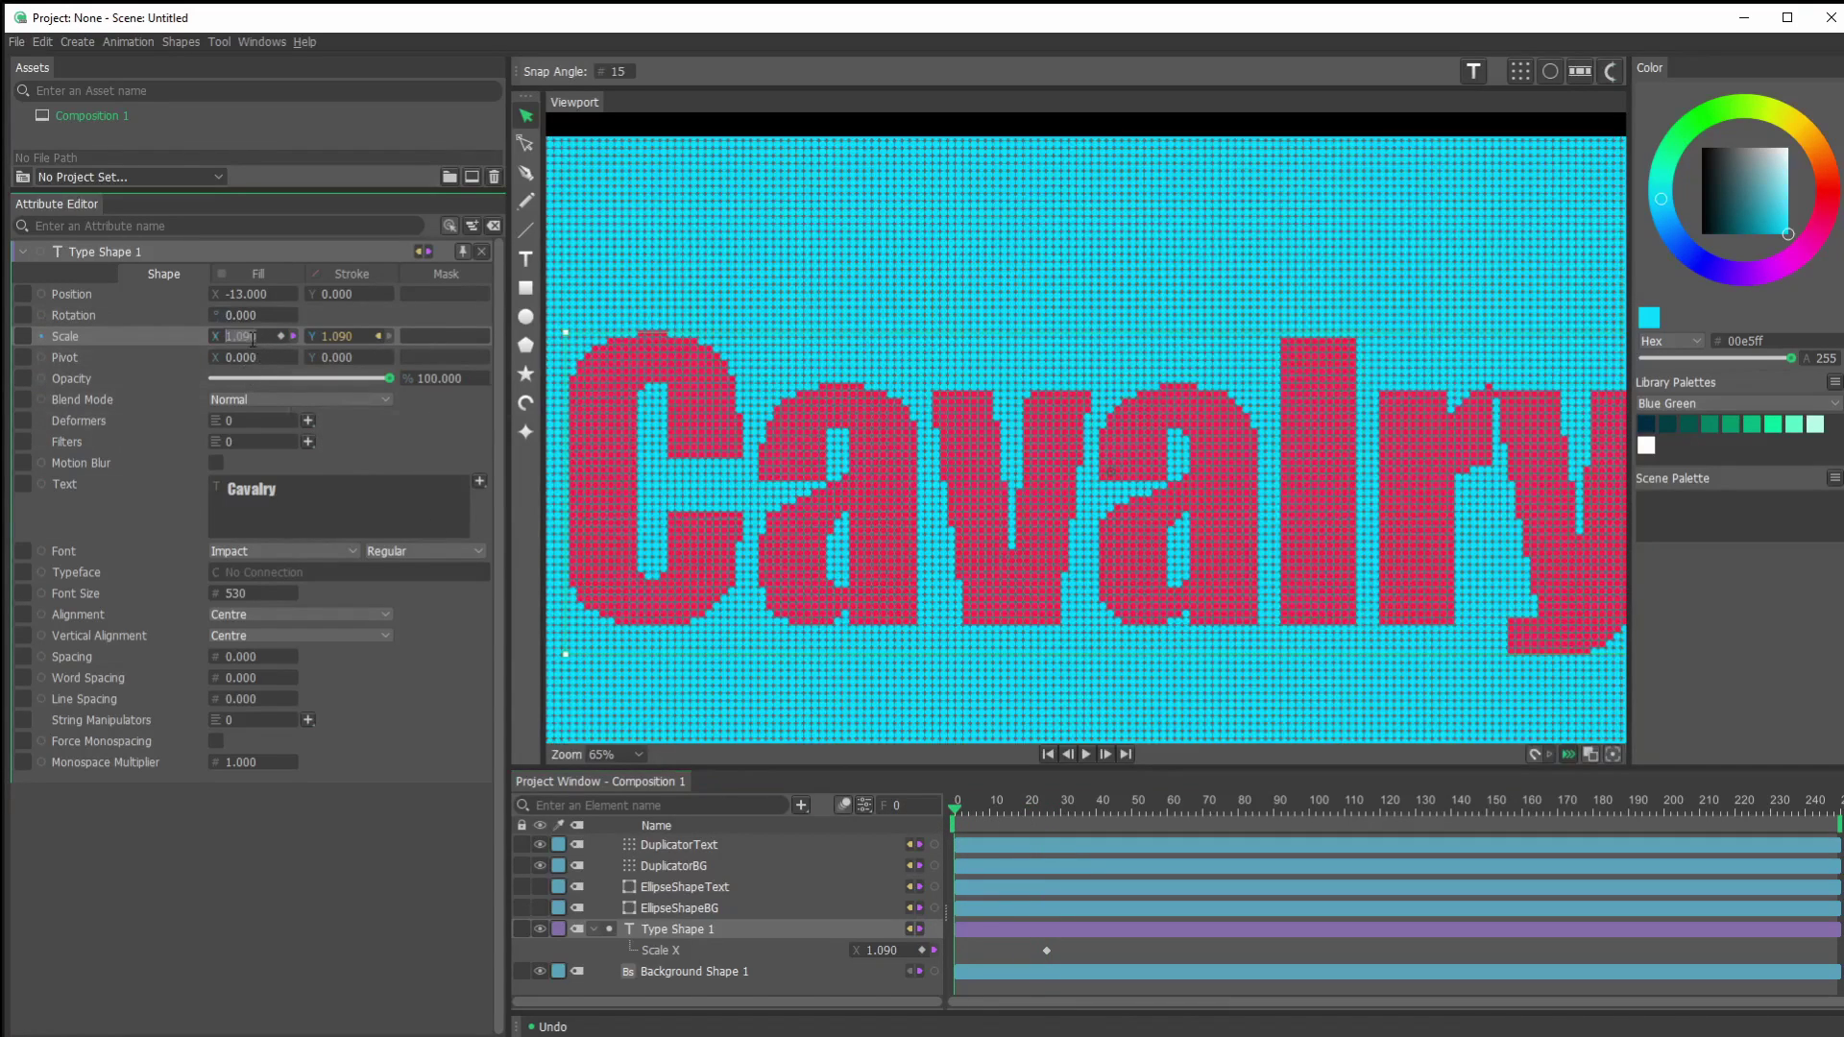
{"action": "type", "text": "0"}
{"action": "key", "text": "Return"}
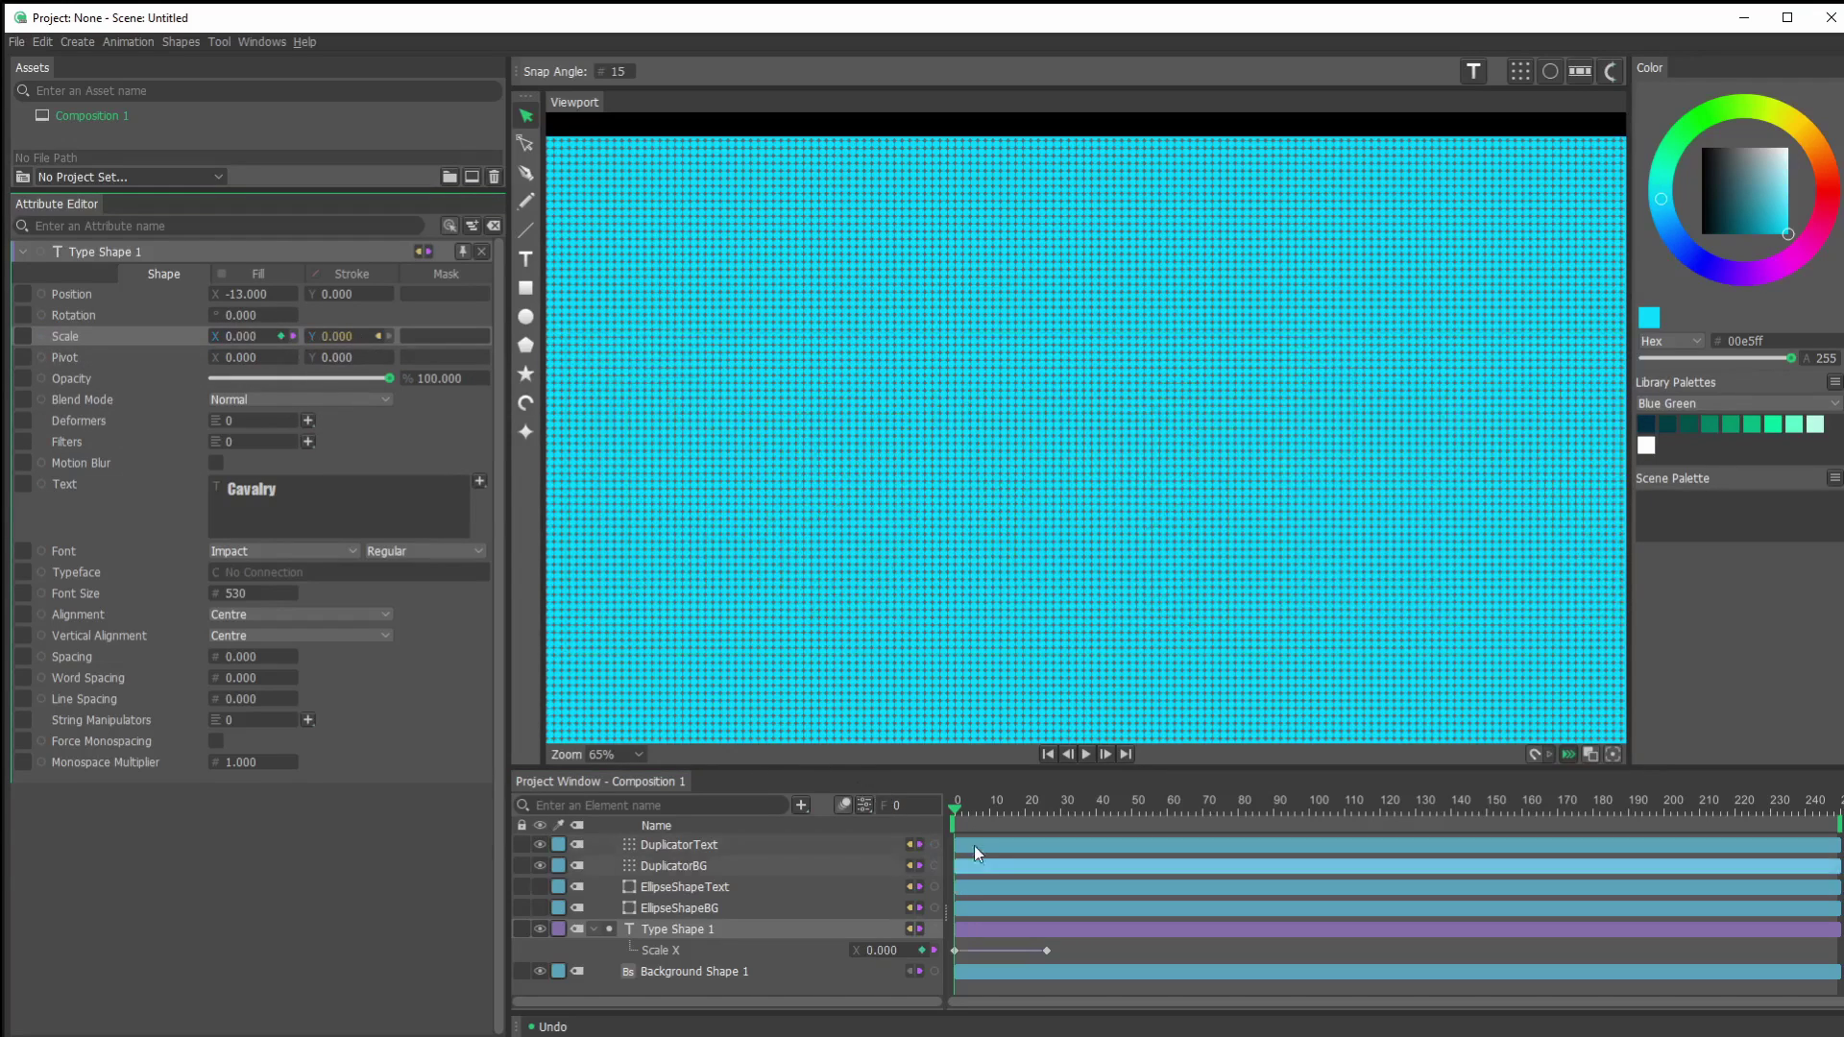
Keyframe Type Shape 1's Rotation at 0 on frame 26 and at 190 on frame 0.
{"action": "left_click", "coordinate": [1043, 816]}
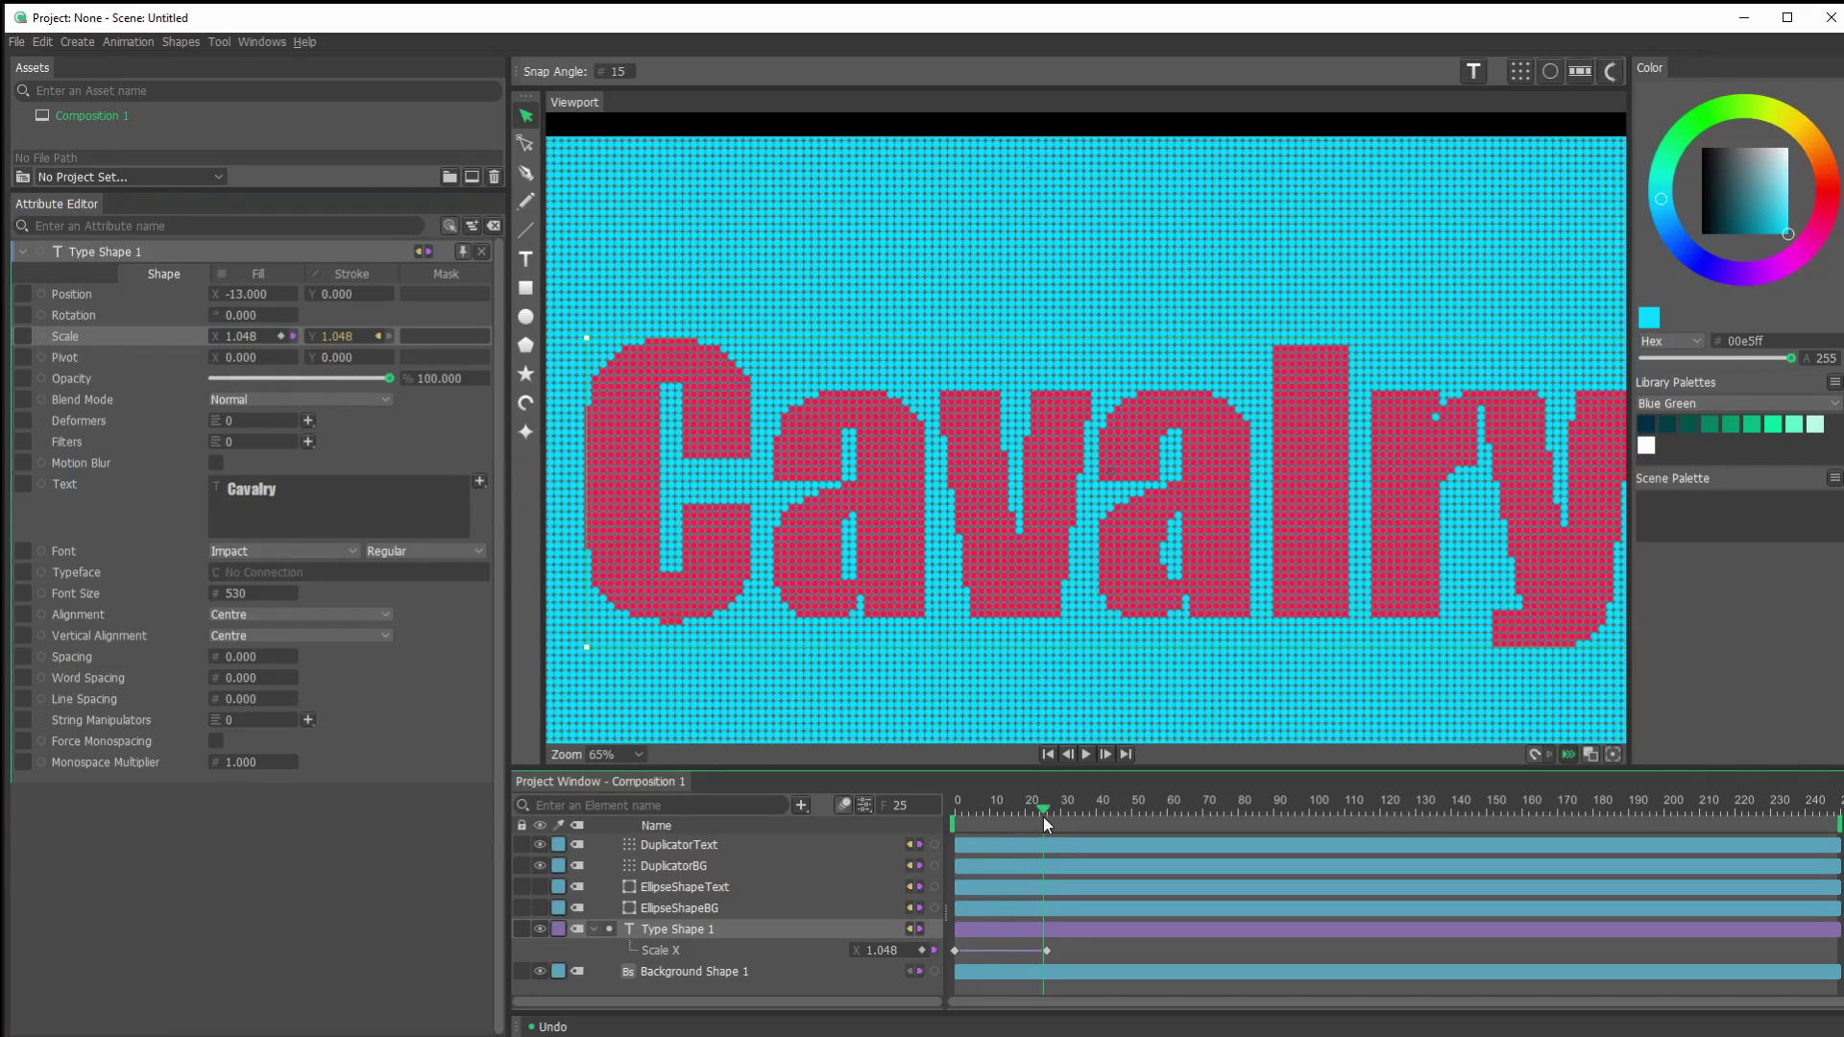
{"action": "left_click_drag", "start_coordinate": [1045, 816], "coordinate": [1047, 816]}
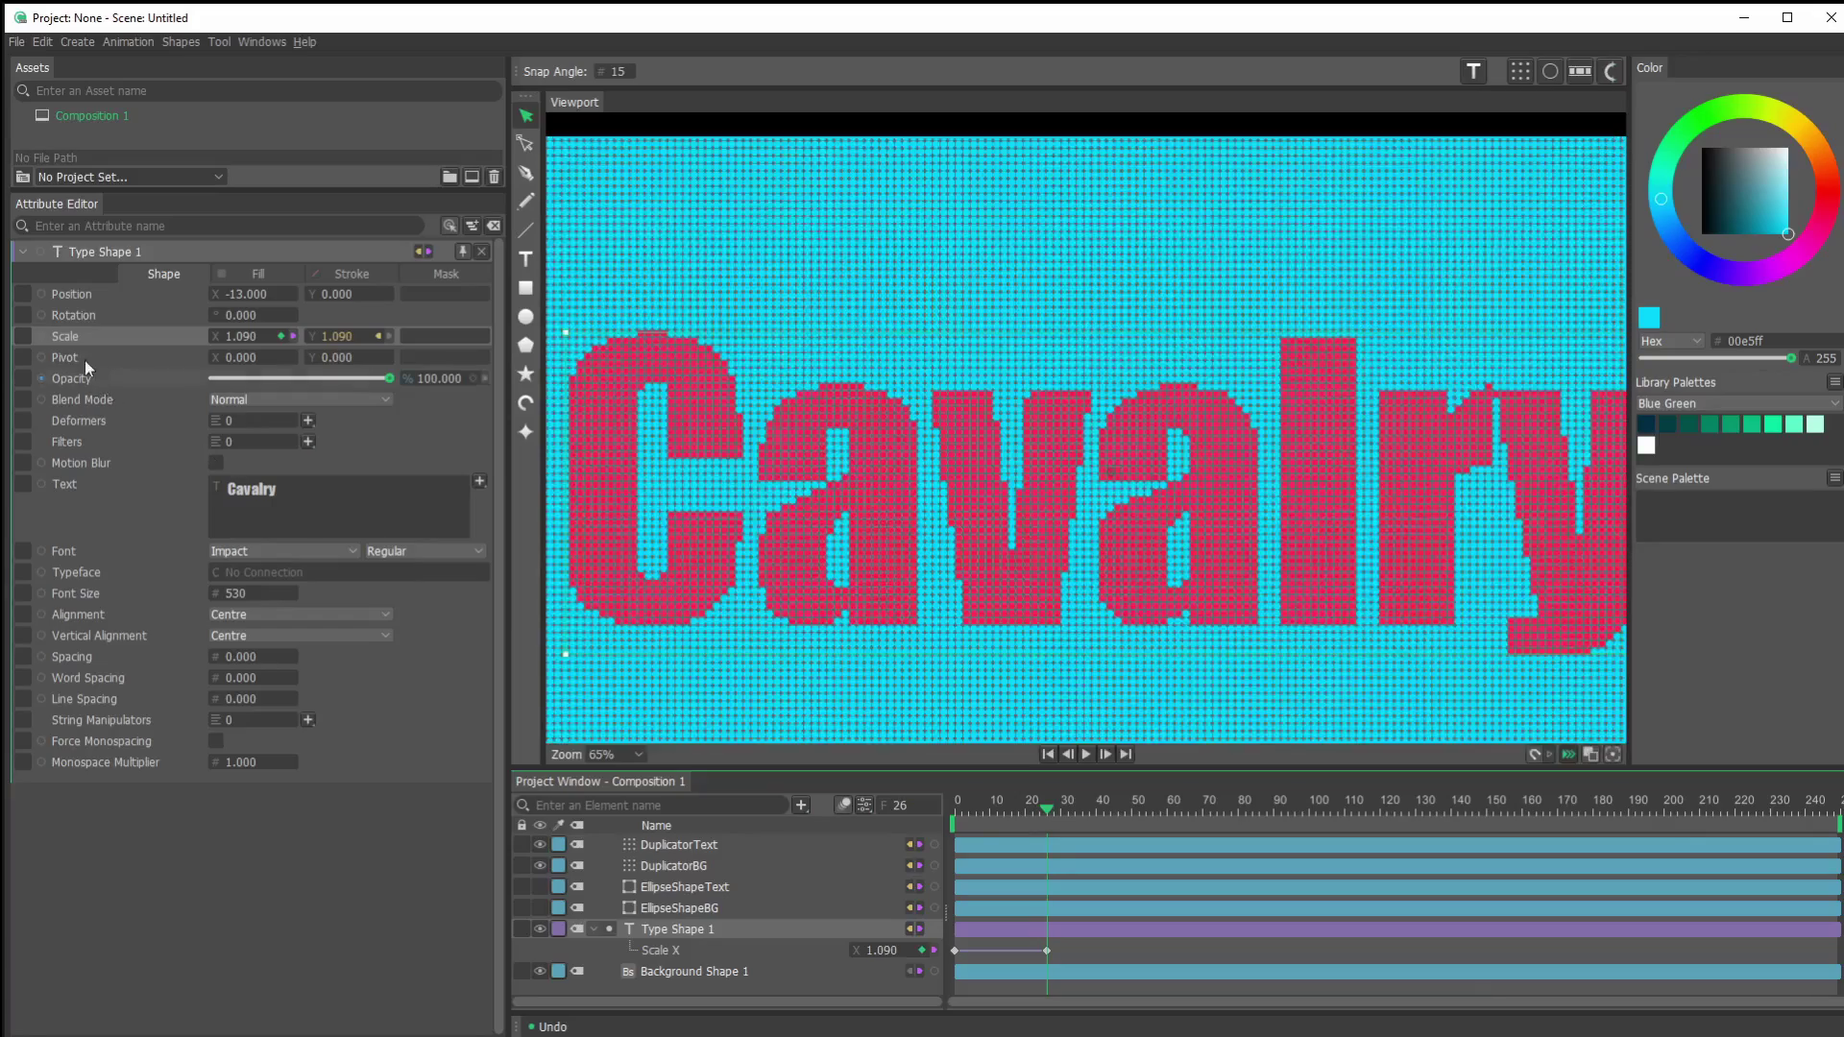
{"action": "left_click", "coordinate": [281, 317]}
{"action": "left_click_drag", "start_coordinate": [1045, 814], "coordinate": [878, 816]}
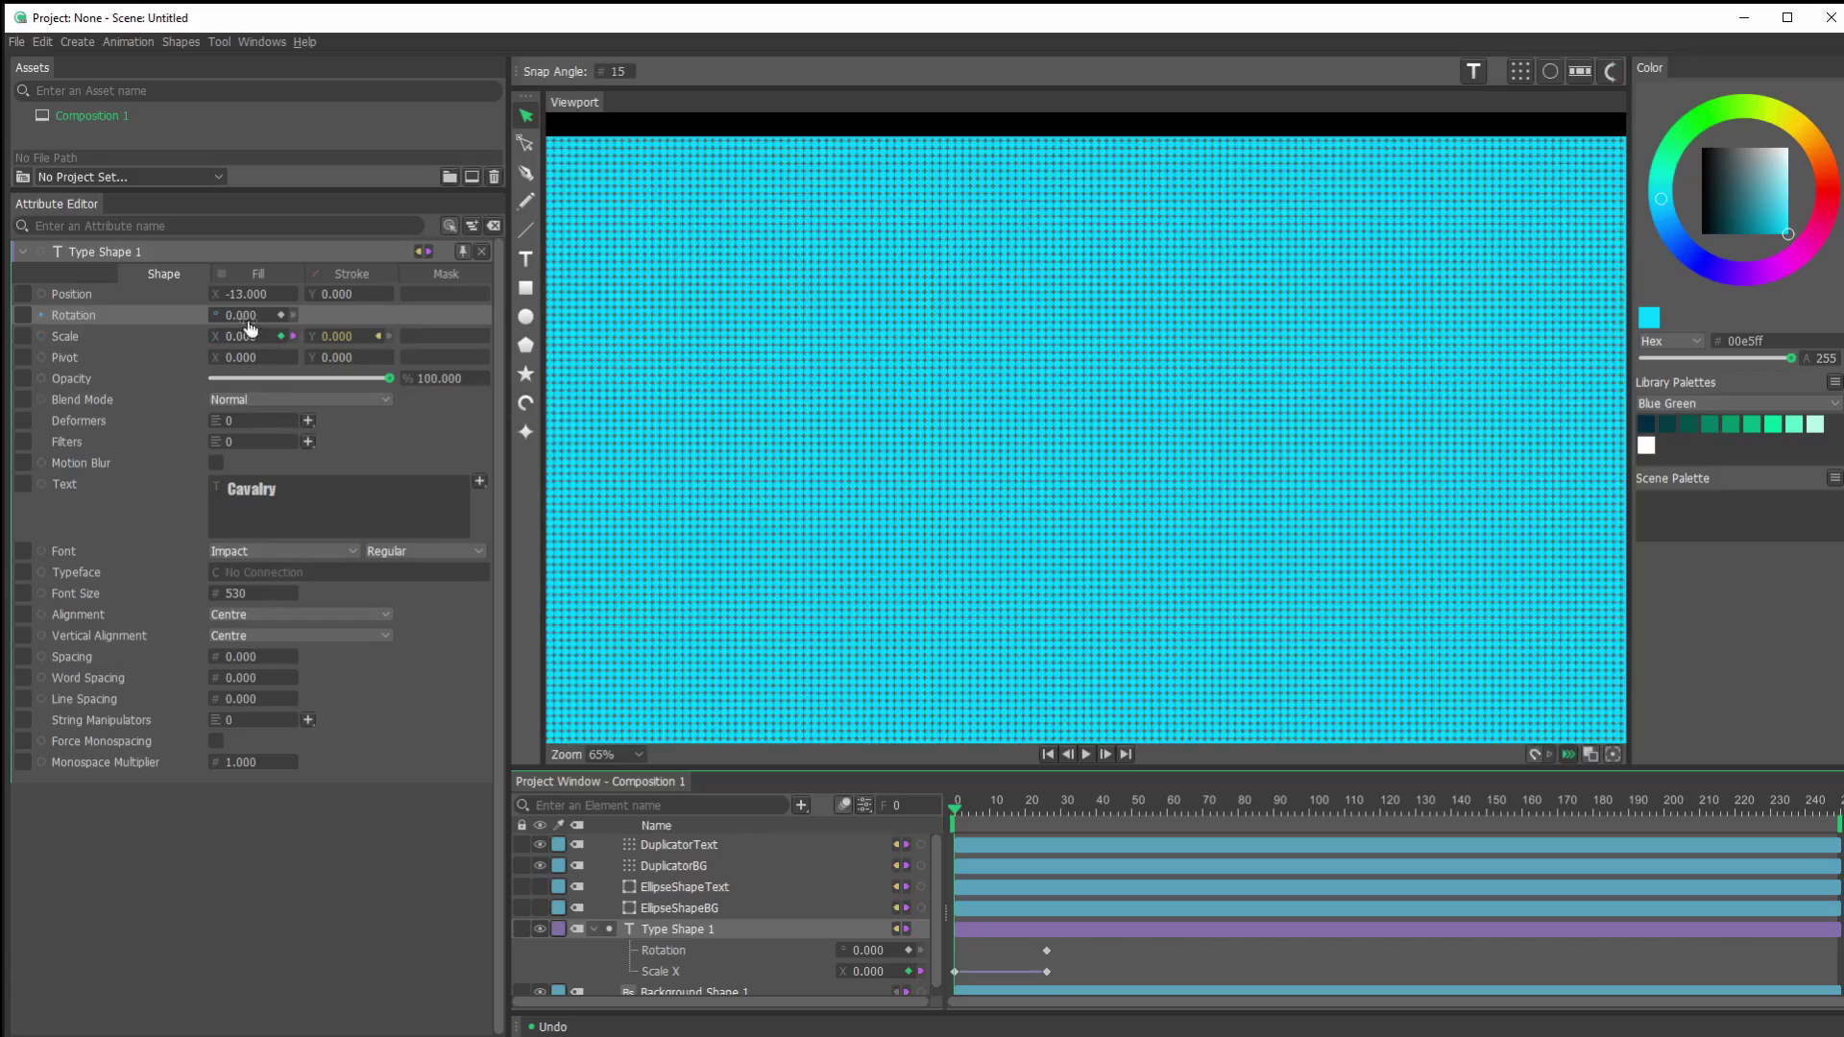
{"action": "left_click", "coordinate": [243, 314]}
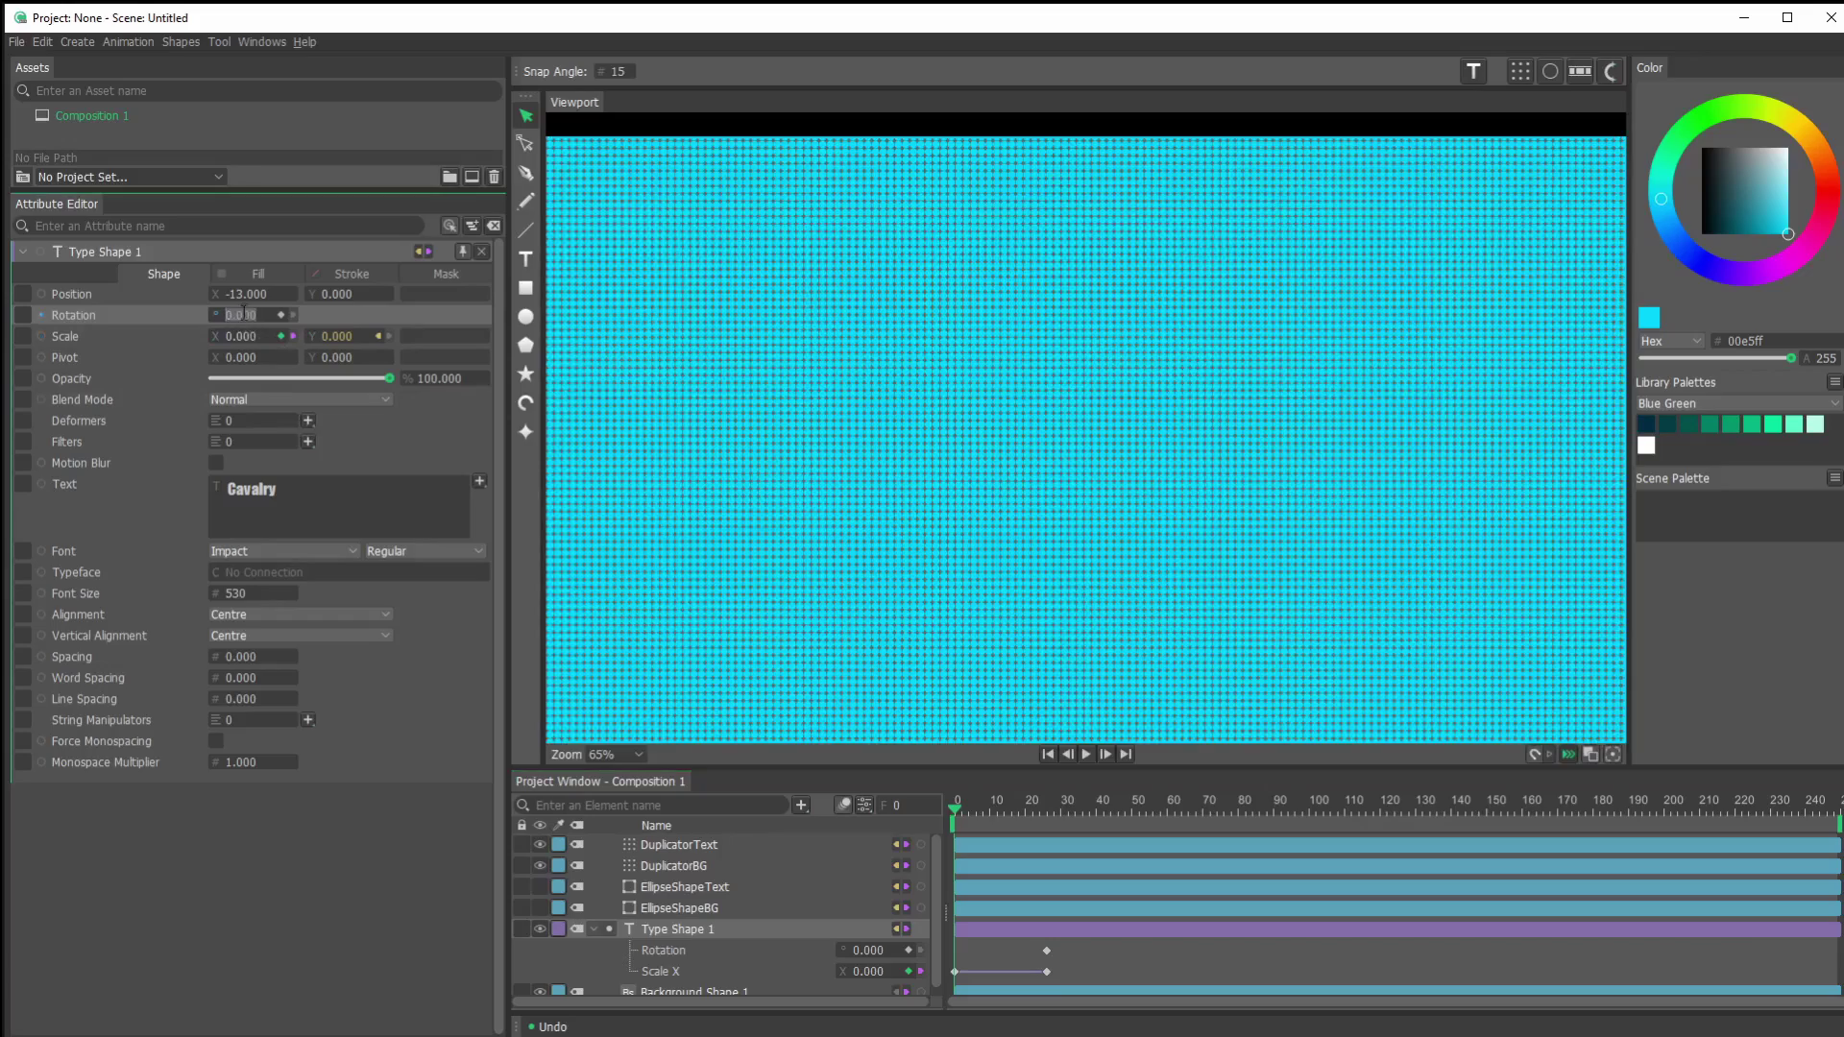
{"action": "type", "text": "190"}
{"action": "key", "text": "Return"}
Preview the text's scale and rotation animation up to frame 31, and collapse Type Shape 1's keyframe rows.
{"action": "left_click_drag", "start_coordinate": [961, 813], "coordinate": [1063, 826]}
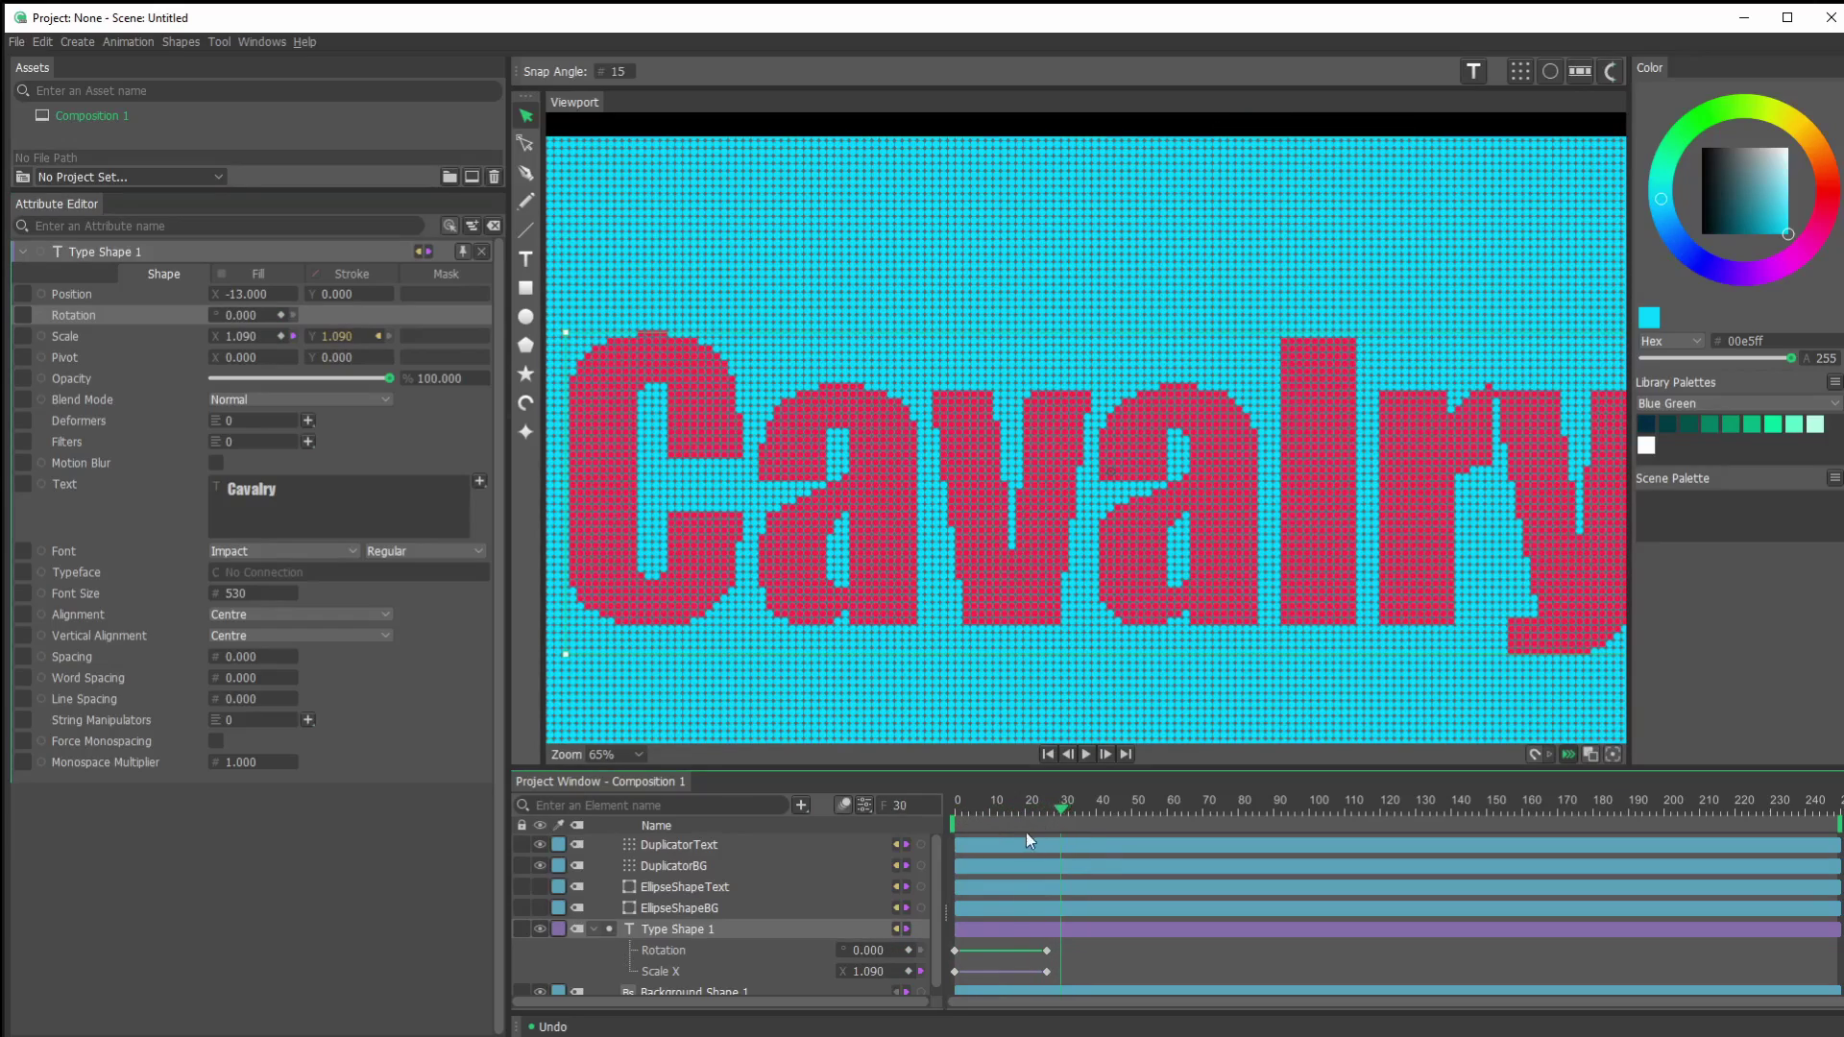
{"action": "left_click", "coordinate": [1002, 834]}
{"action": "left_click", "coordinate": [1064, 832]}
{"action": "scroll", "coordinate": [1016, 677], "scroll_direction": "down", "scroll_amount": 2}
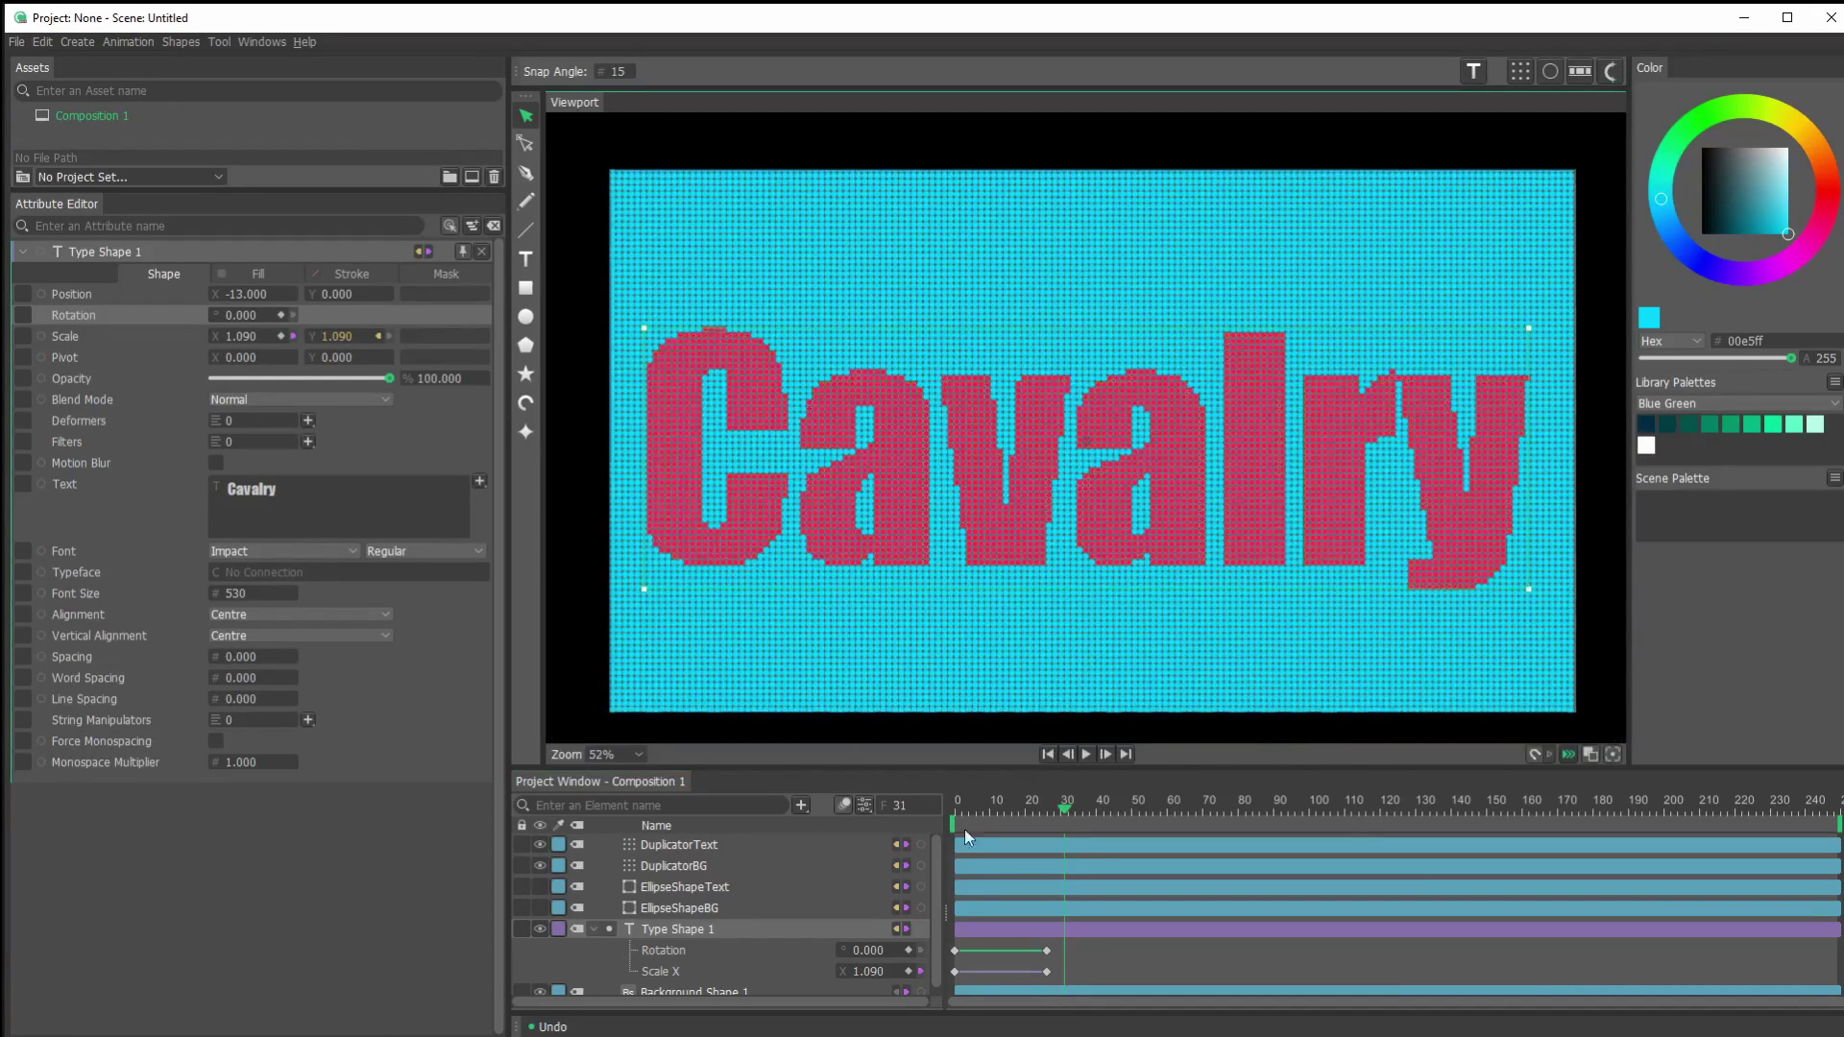
{"action": "left_click", "coordinate": [593, 929]}
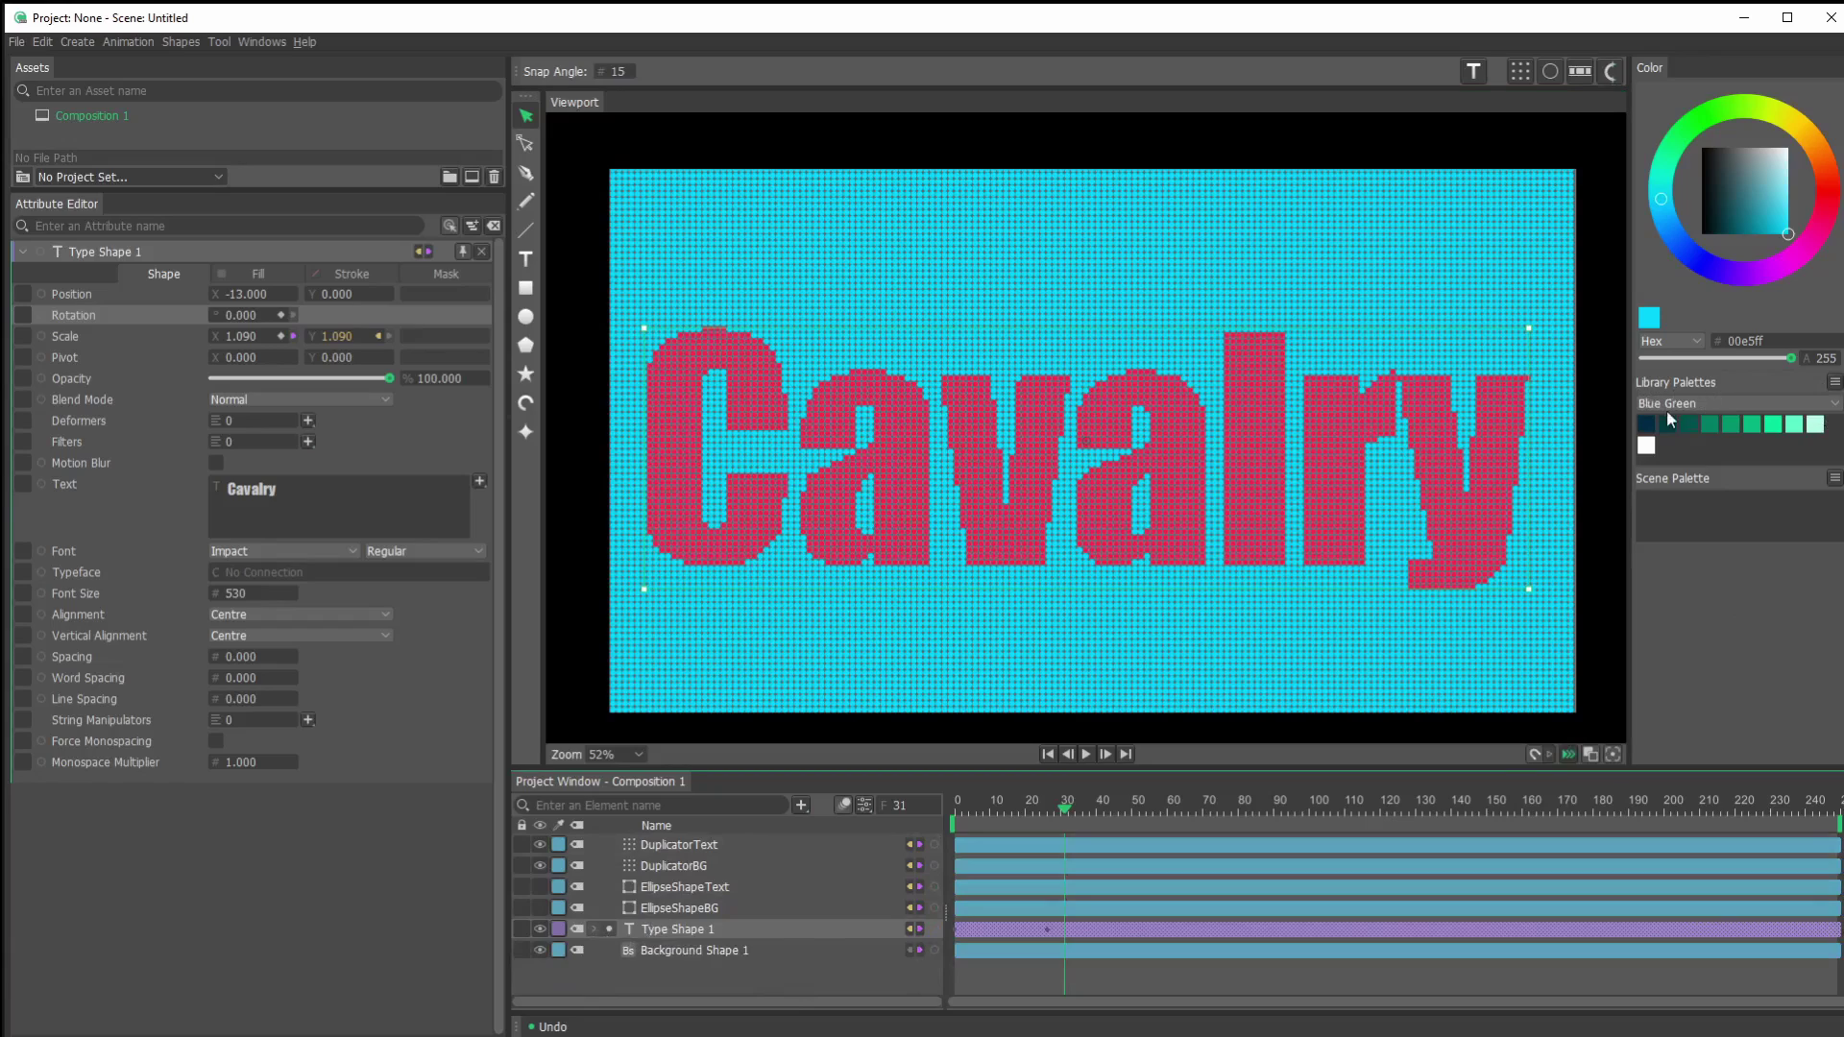
Create a colour array from the Blue Green palette, connect it to EllipseShapeBG's Fill Color and preview the animation.
{"action": "left_click", "coordinate": [1835, 405]}
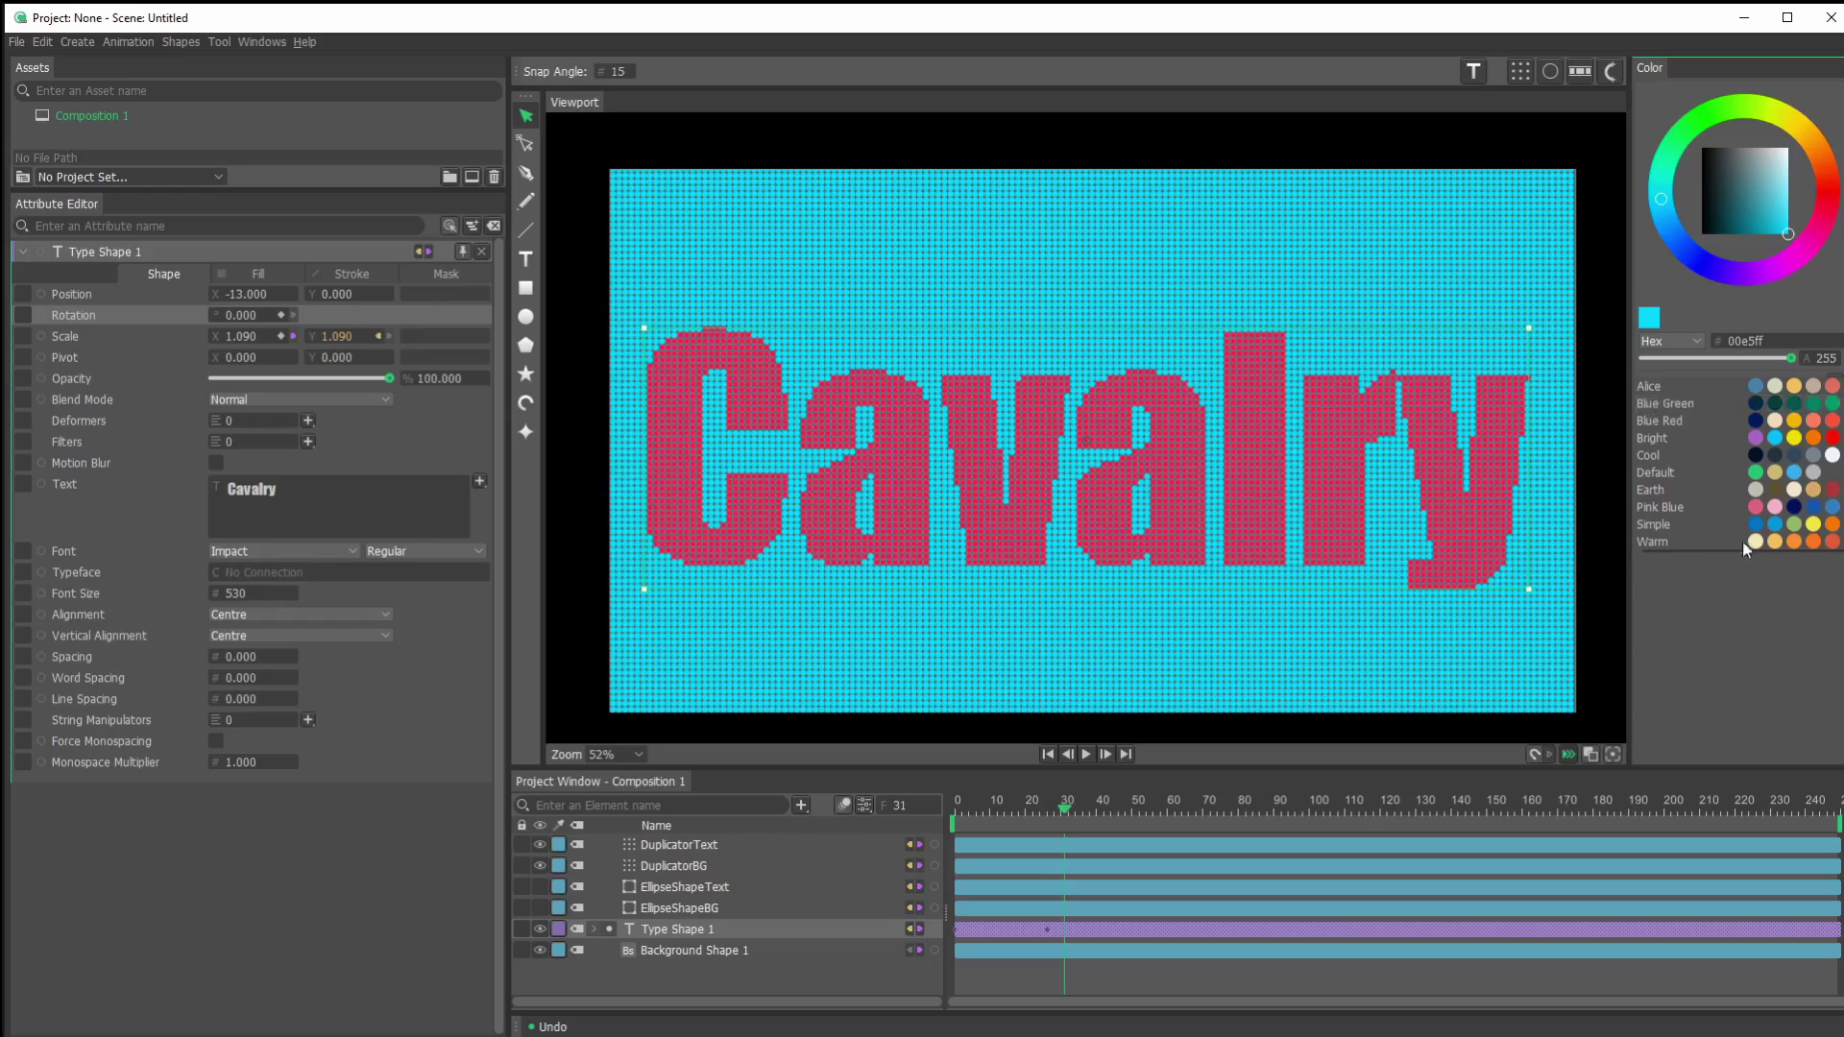
{"action": "left_click", "coordinate": [1744, 581]}
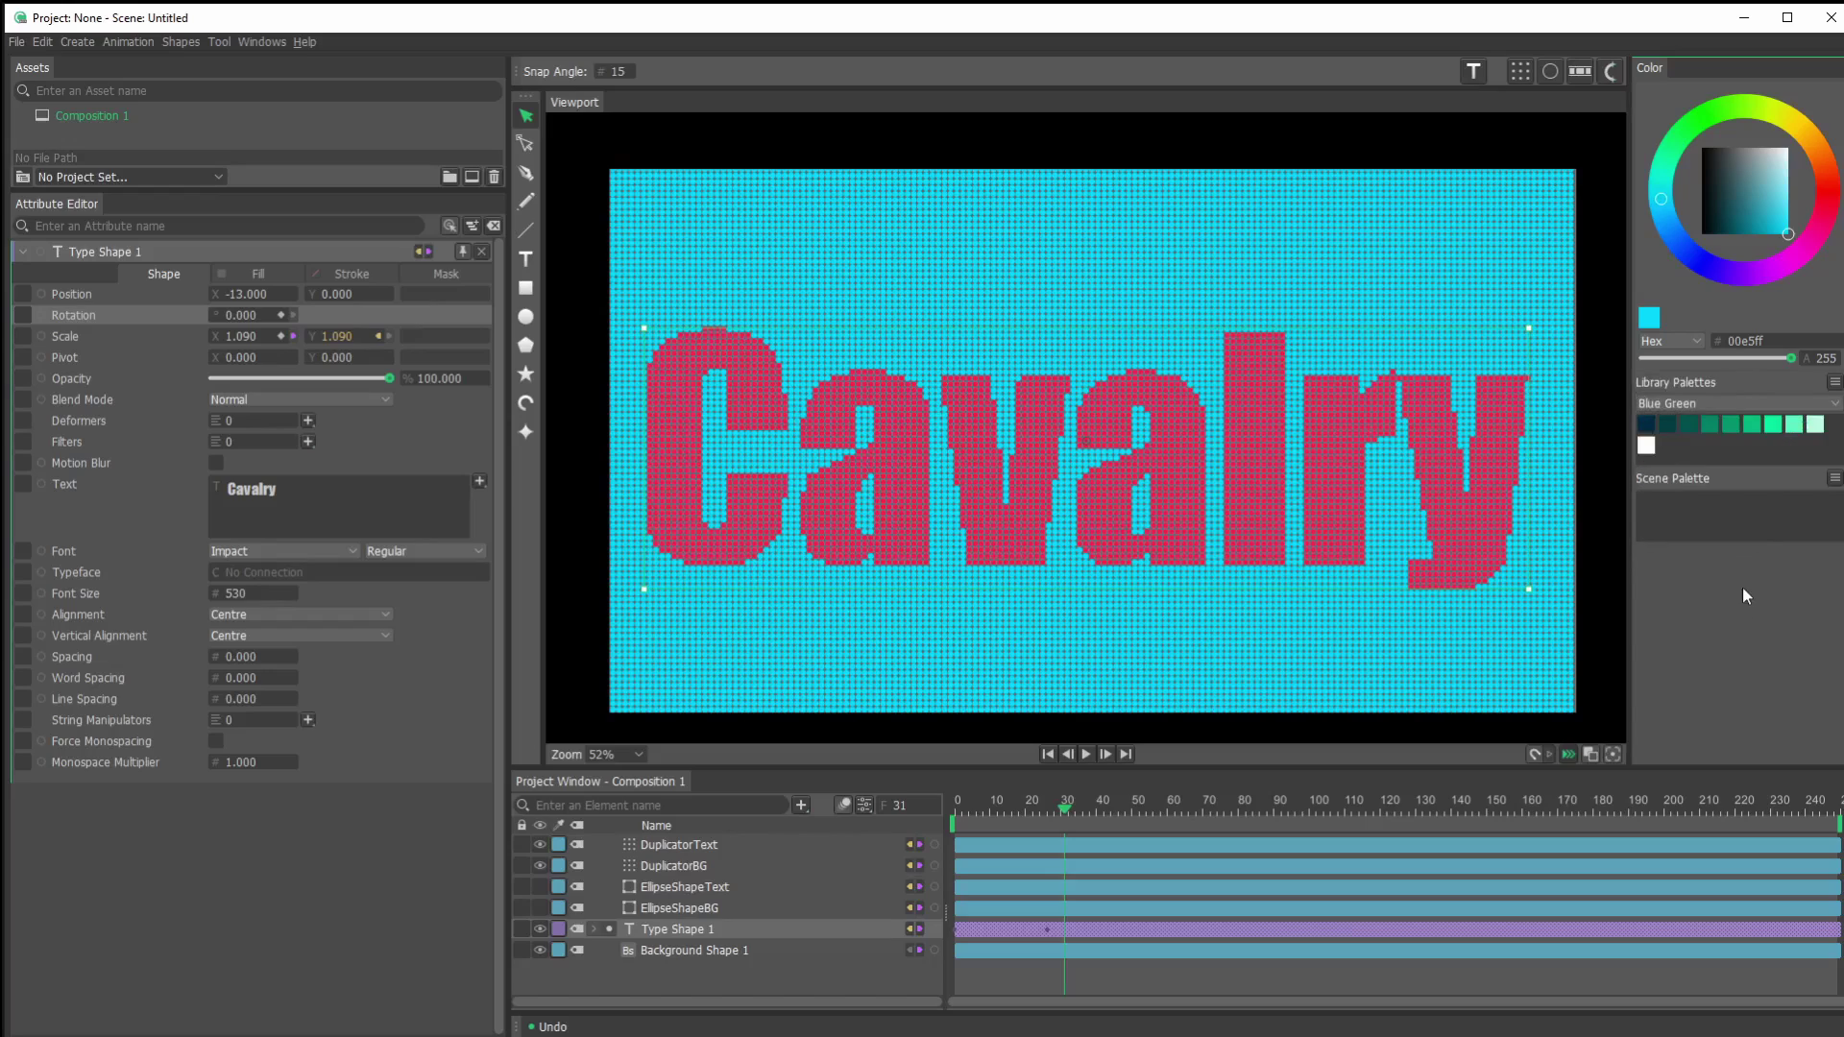
{"action": "left_click", "coordinate": [1835, 383]}
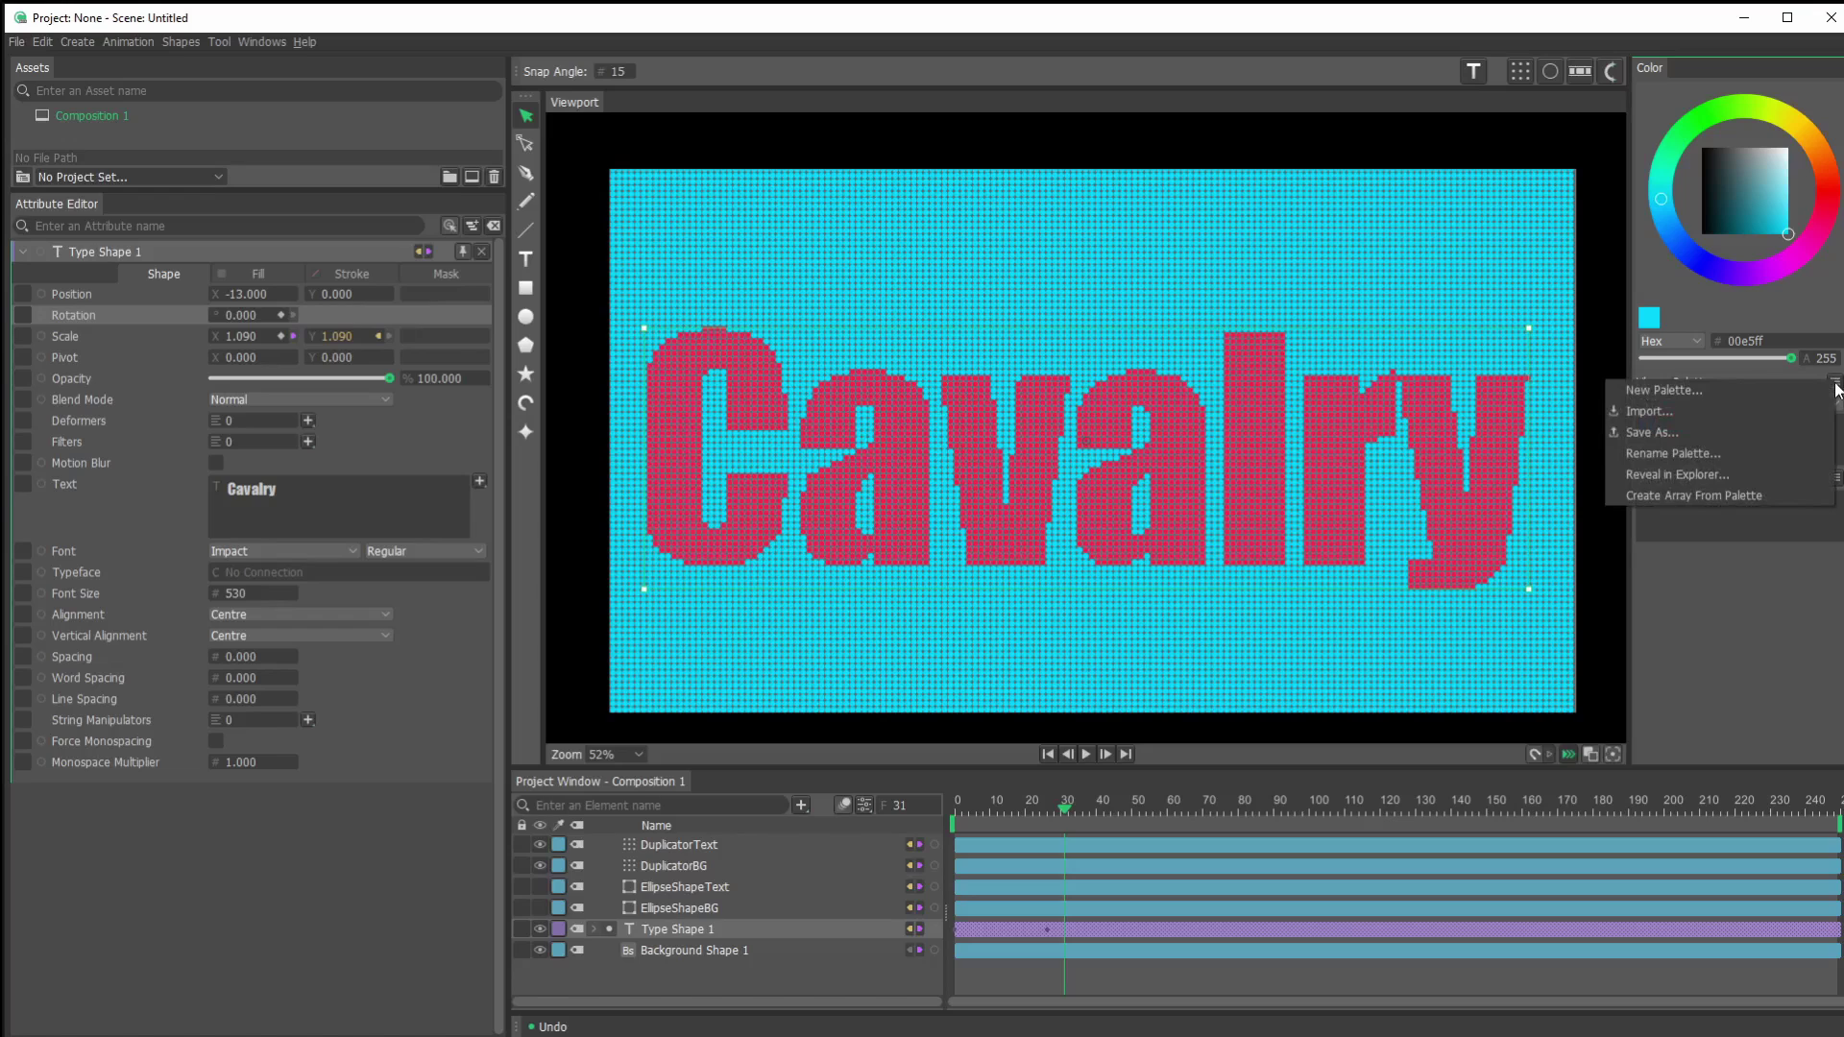
{"action": "left_click", "coordinate": [1662, 498]}
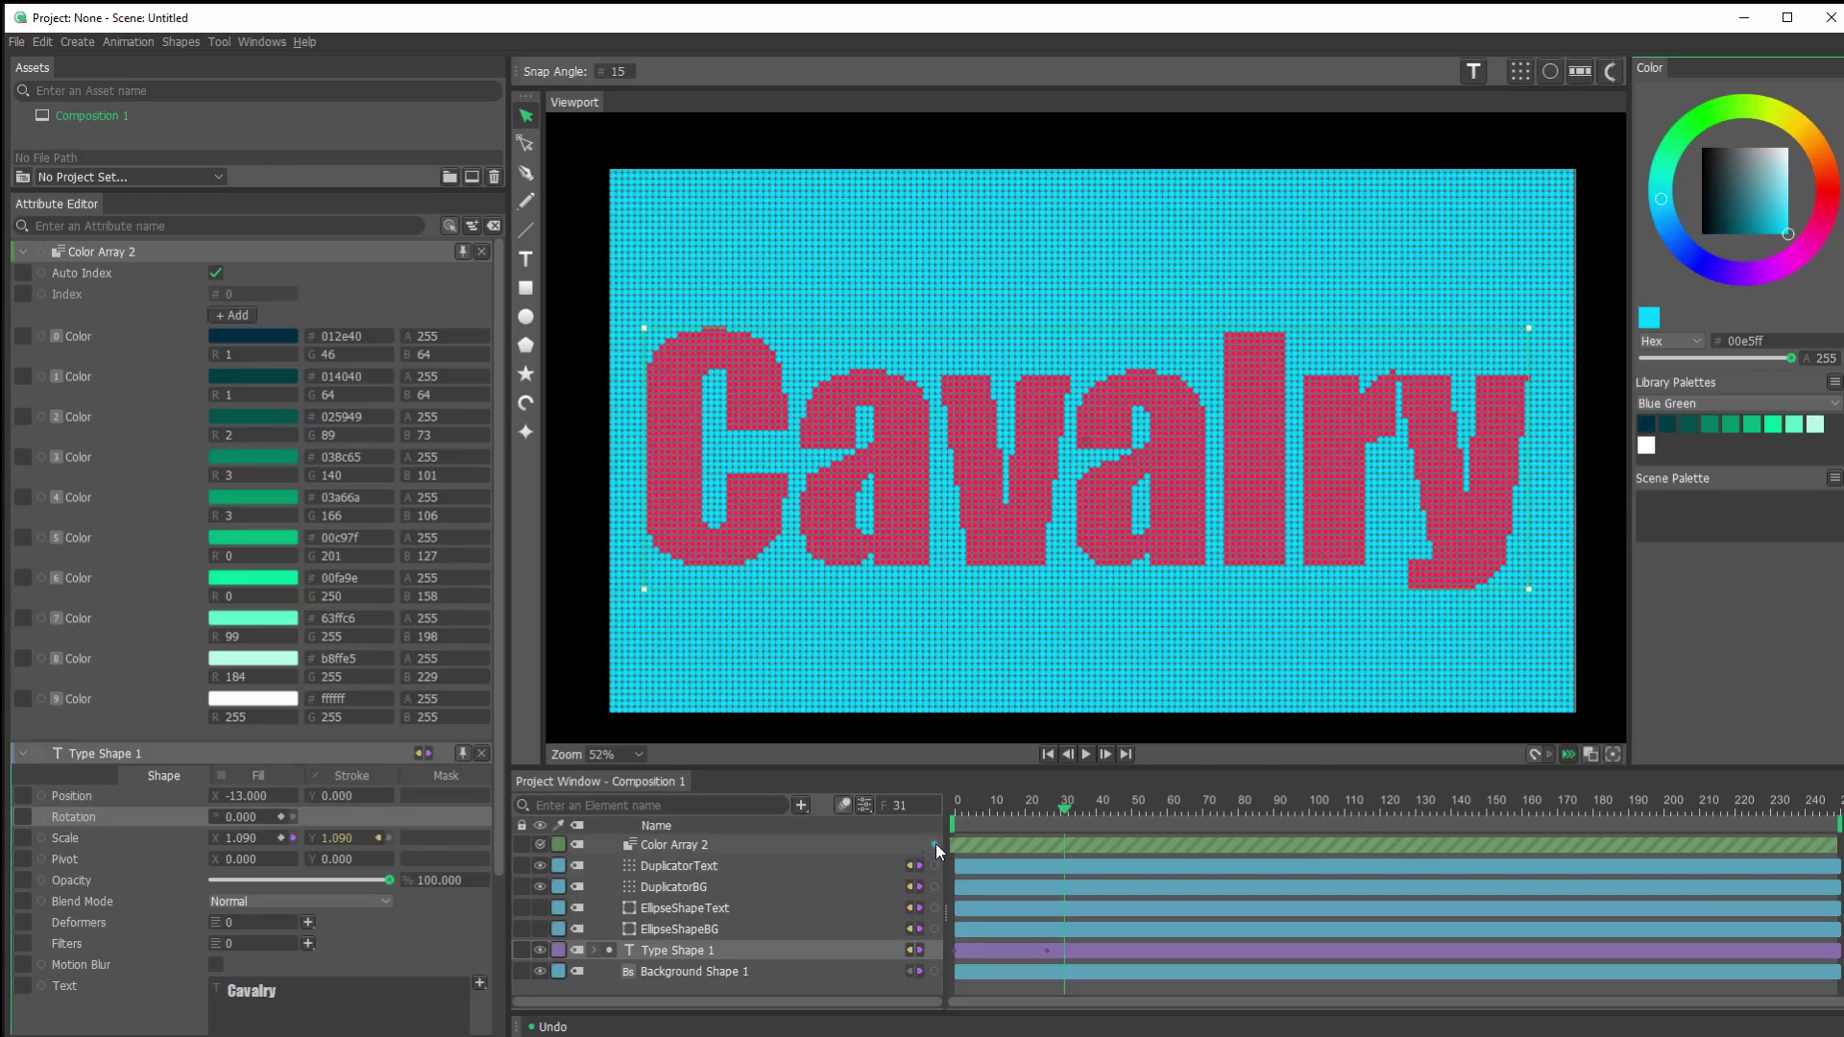
{"action": "left_click_drag", "start_coordinate": [936, 843], "coordinate": [704, 935]}
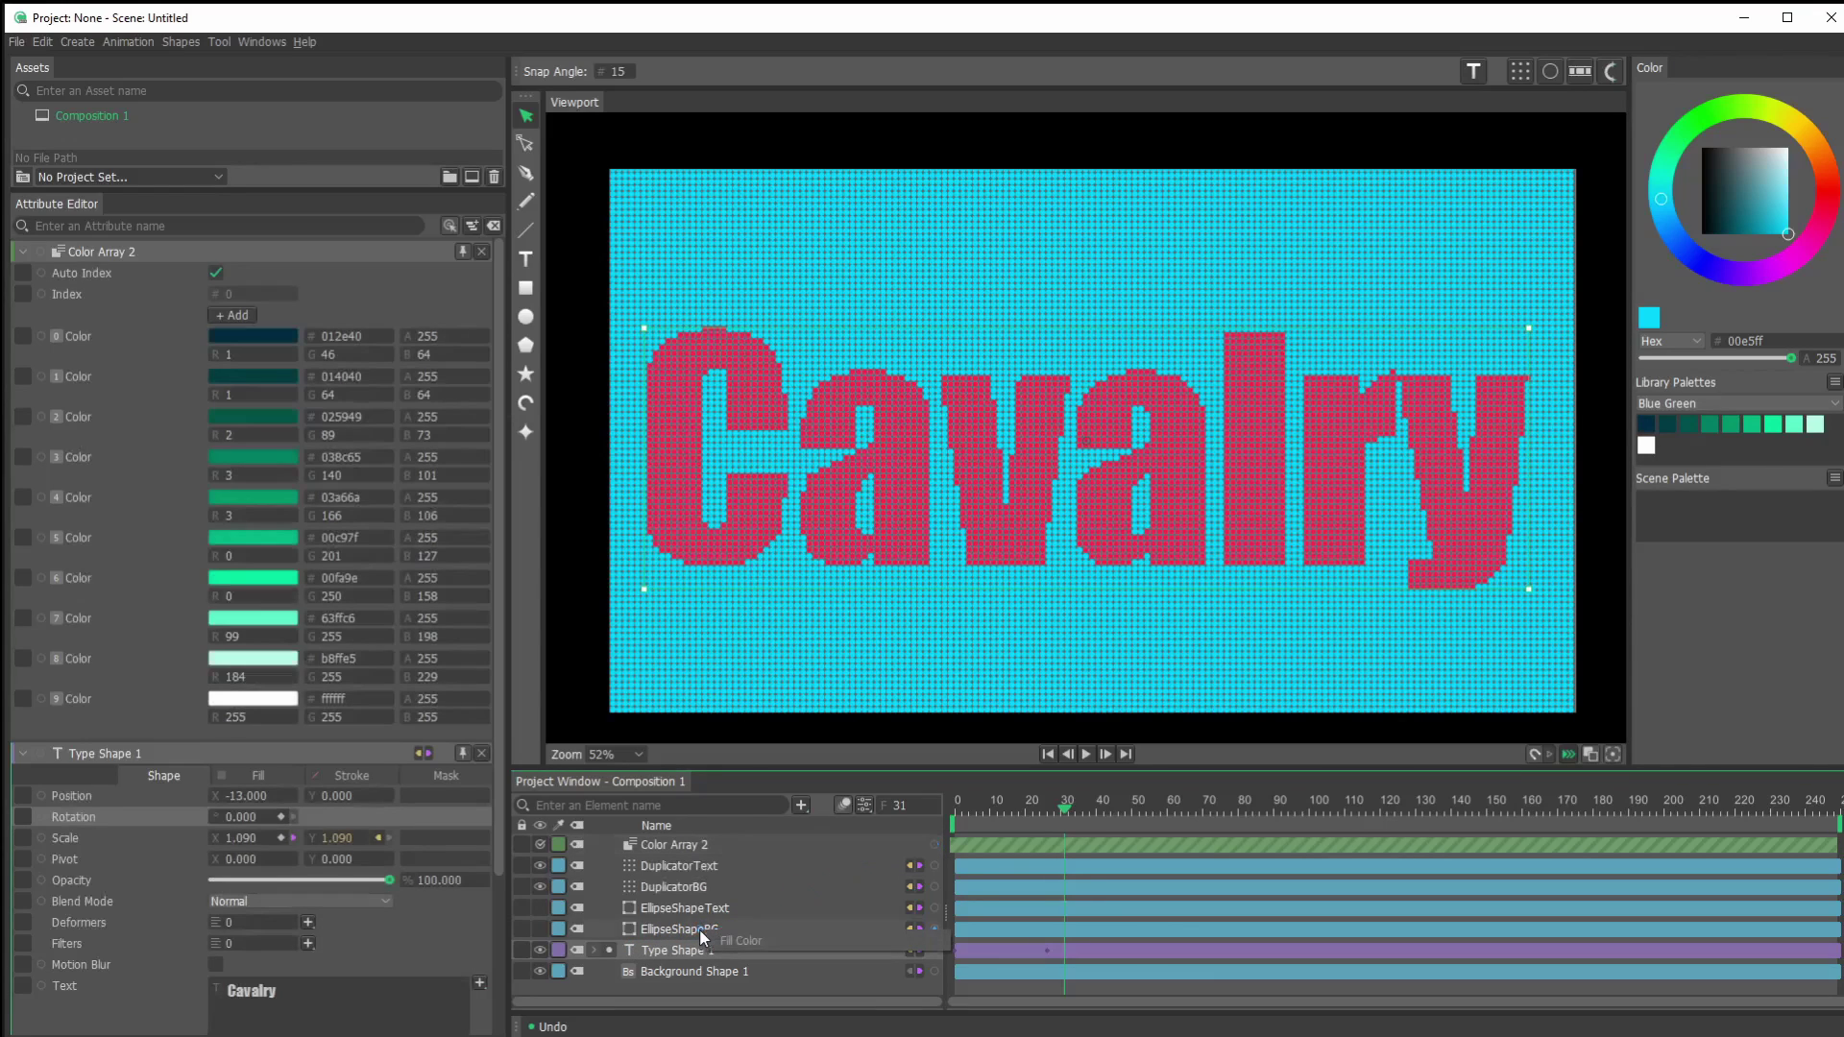
{"action": "left_click", "coordinate": [764, 943]}
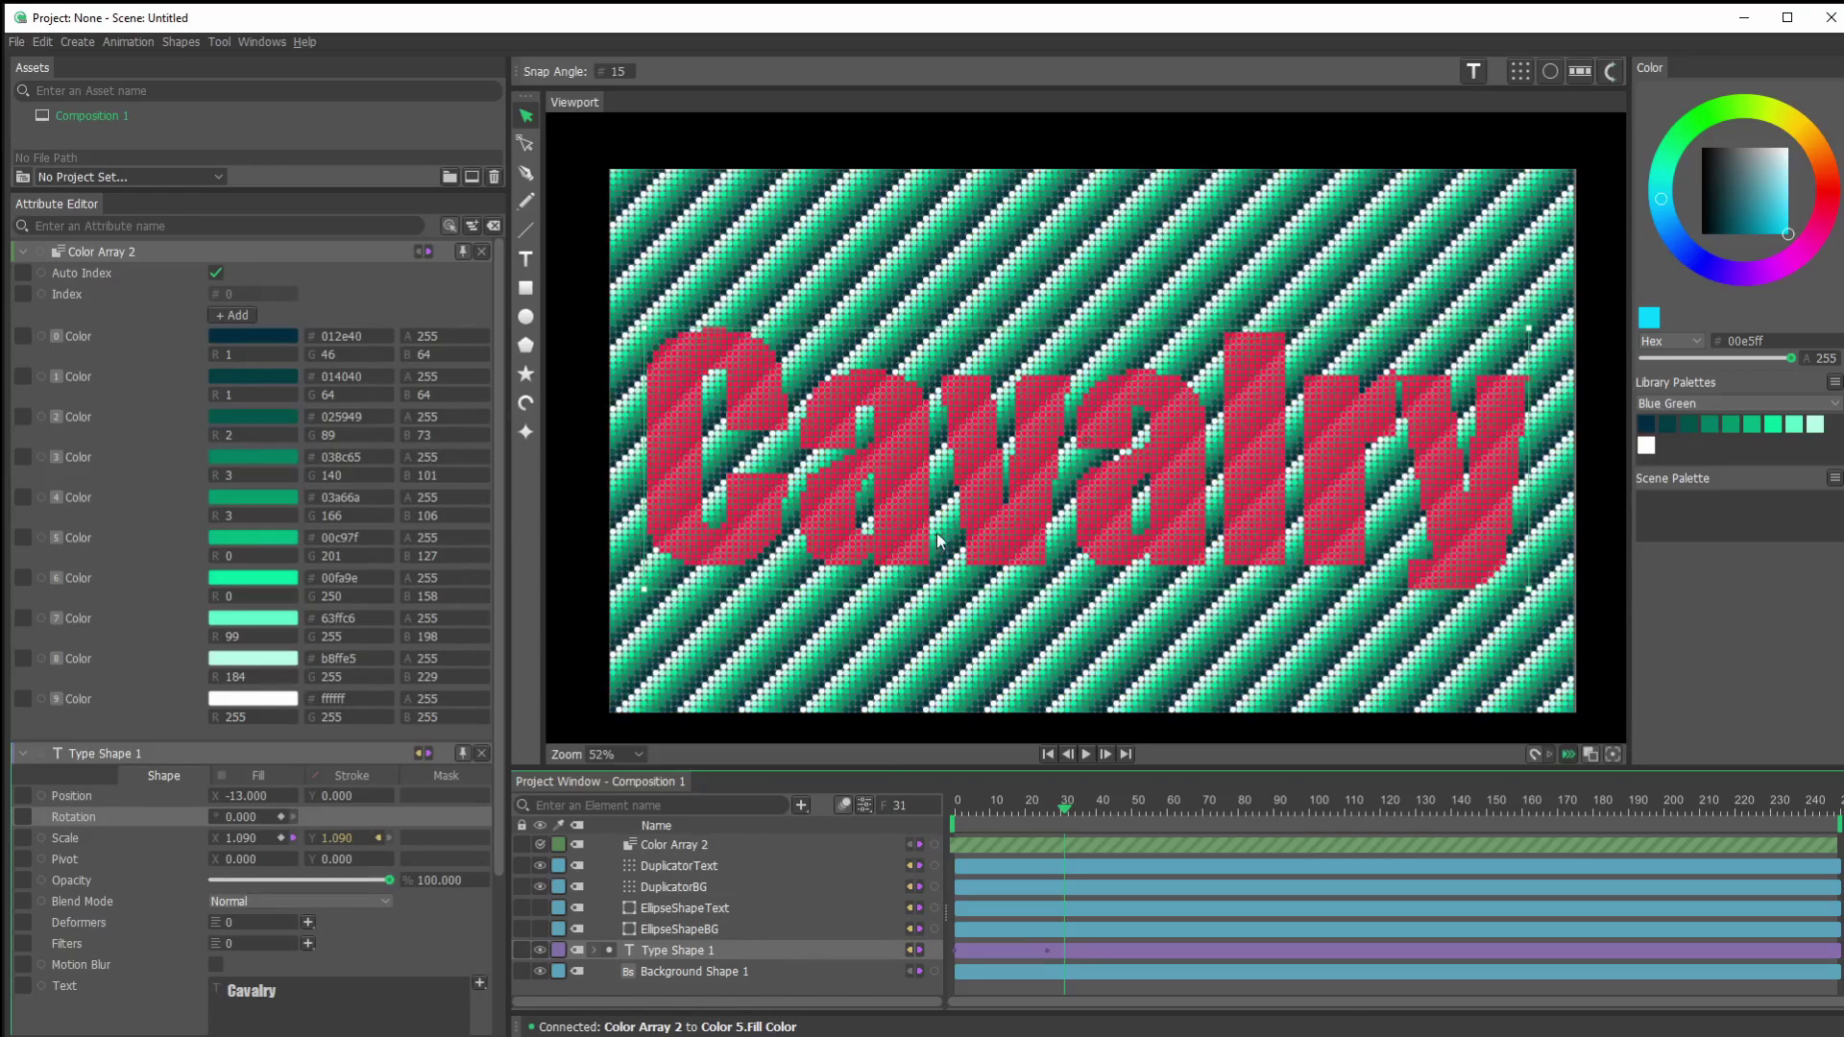
{"action": "scroll", "coordinate": [981, 523], "scroll_direction": "up", "scroll_amount": 2}
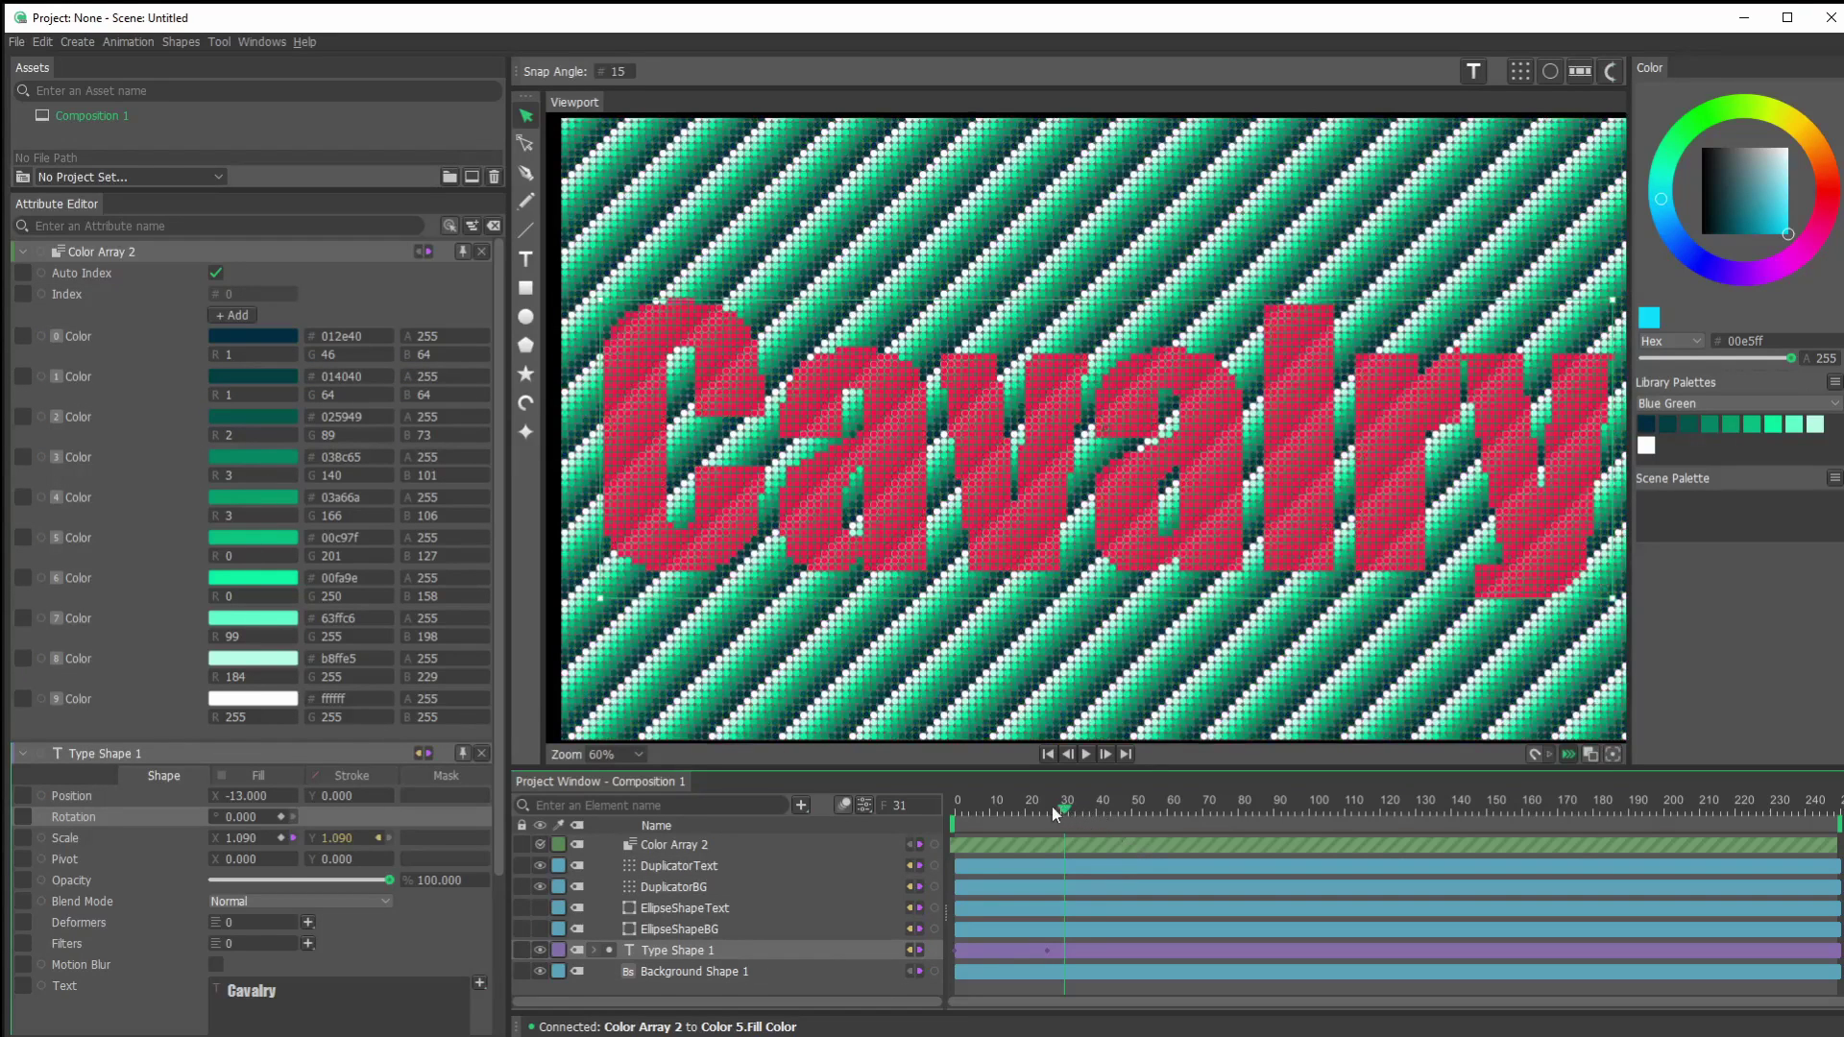
{"action": "left_click_drag", "start_coordinate": [965, 805], "coordinate": [1081, 791]}
Try a Rotation of 21 and a Position X of 61 on DuplicatorBG, undoing each change.
{"action": "scroll", "coordinate": [174, 804], "scroll_direction": "down", "scroll_amount": 4}
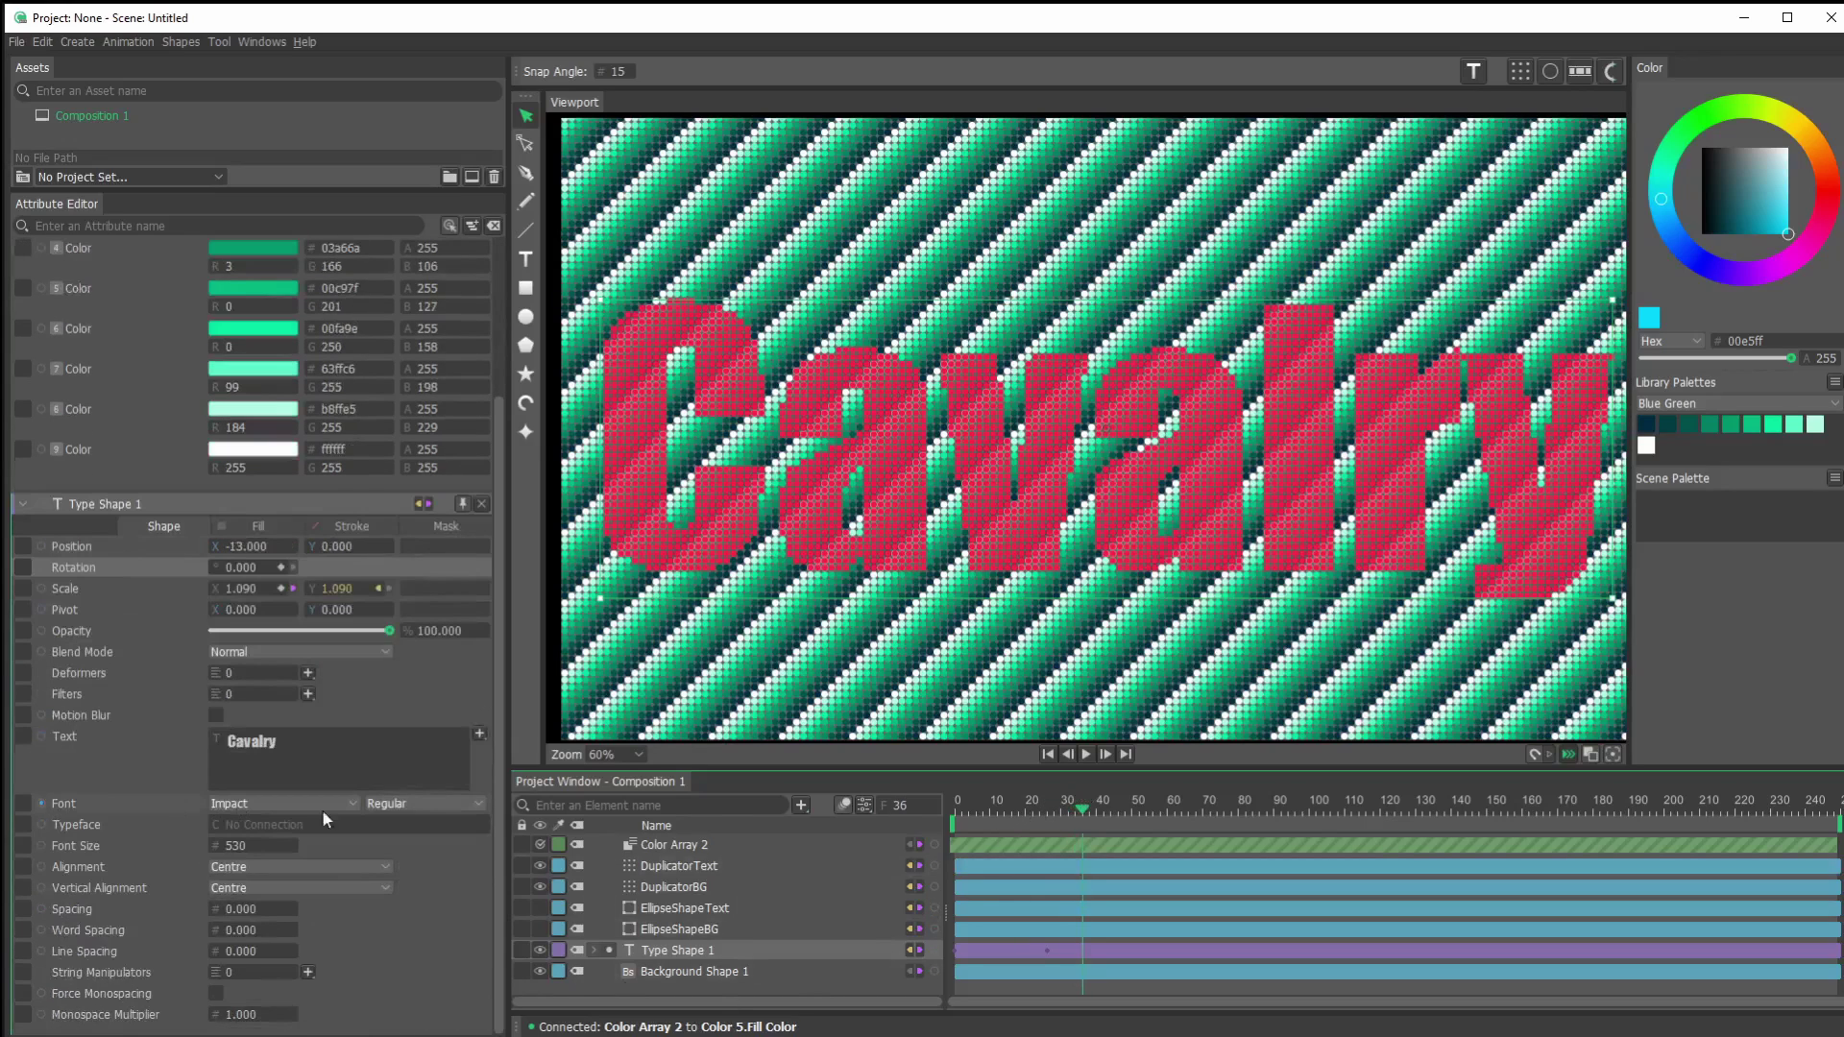
{"action": "left_click", "coordinate": [688, 885]}
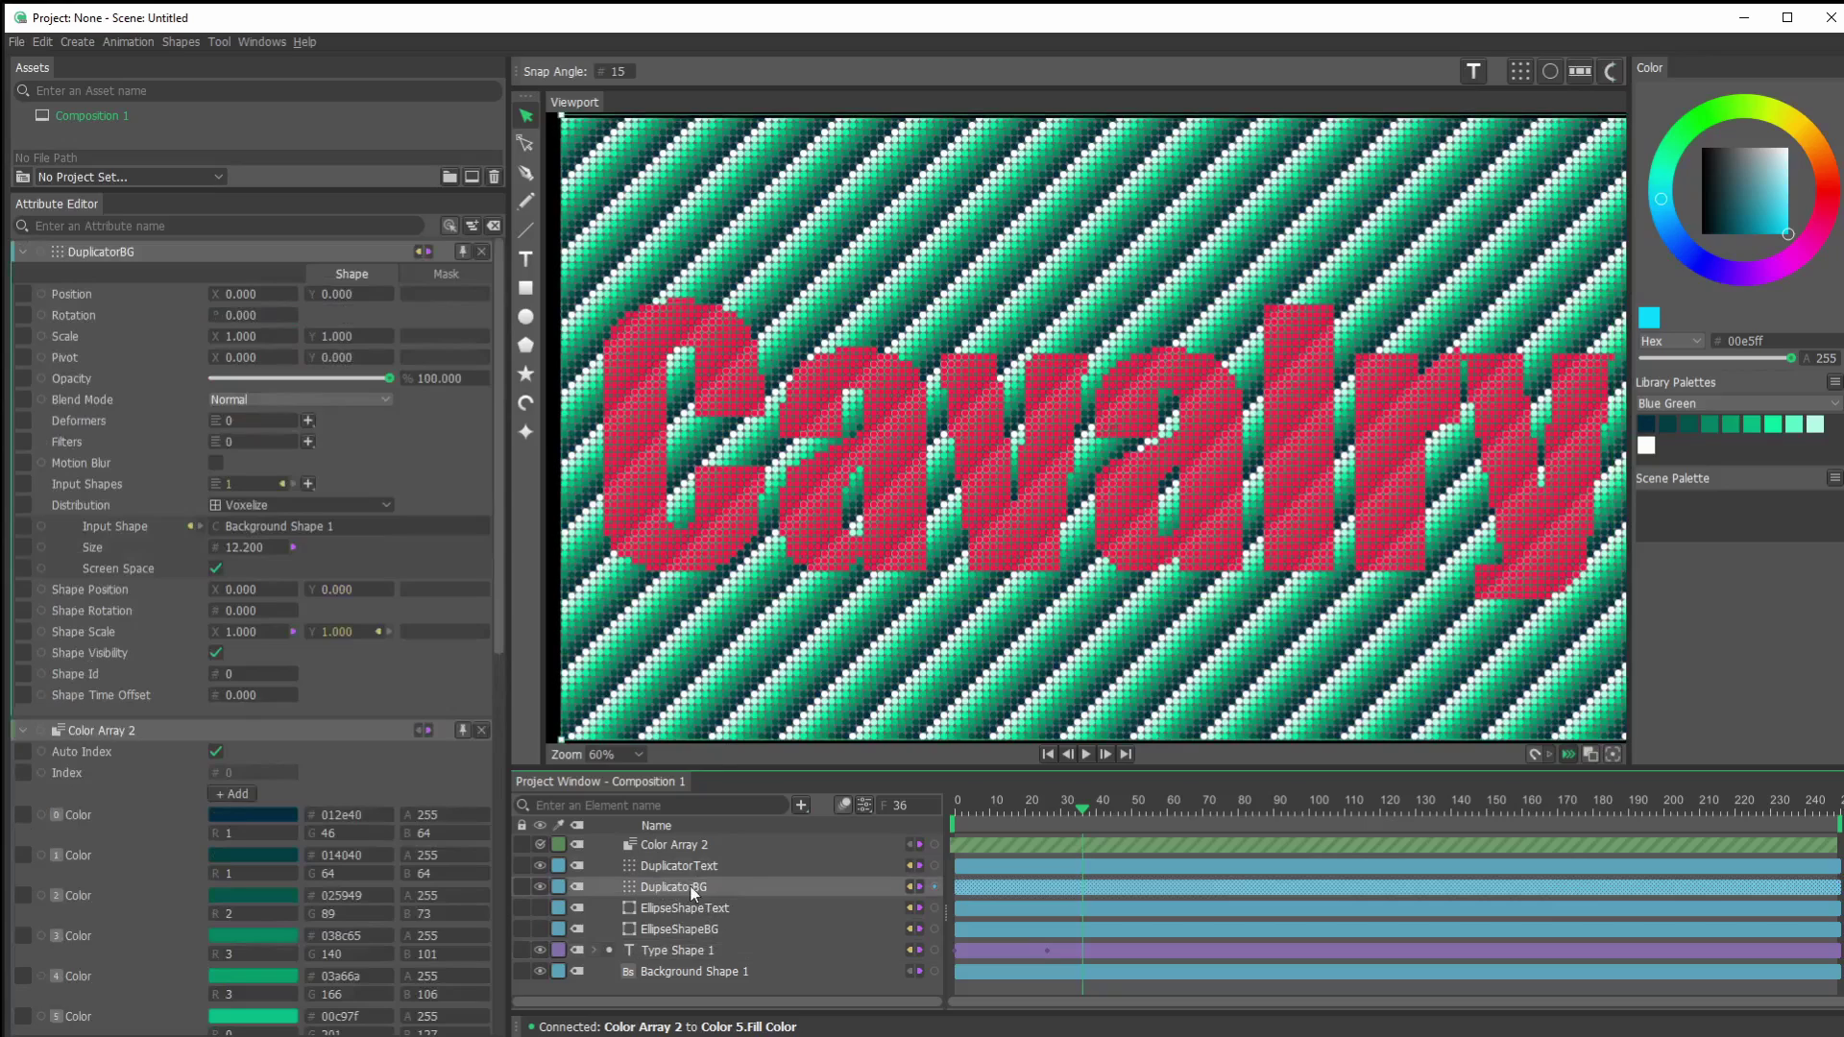
{"action": "left_click", "coordinate": [691, 888]}
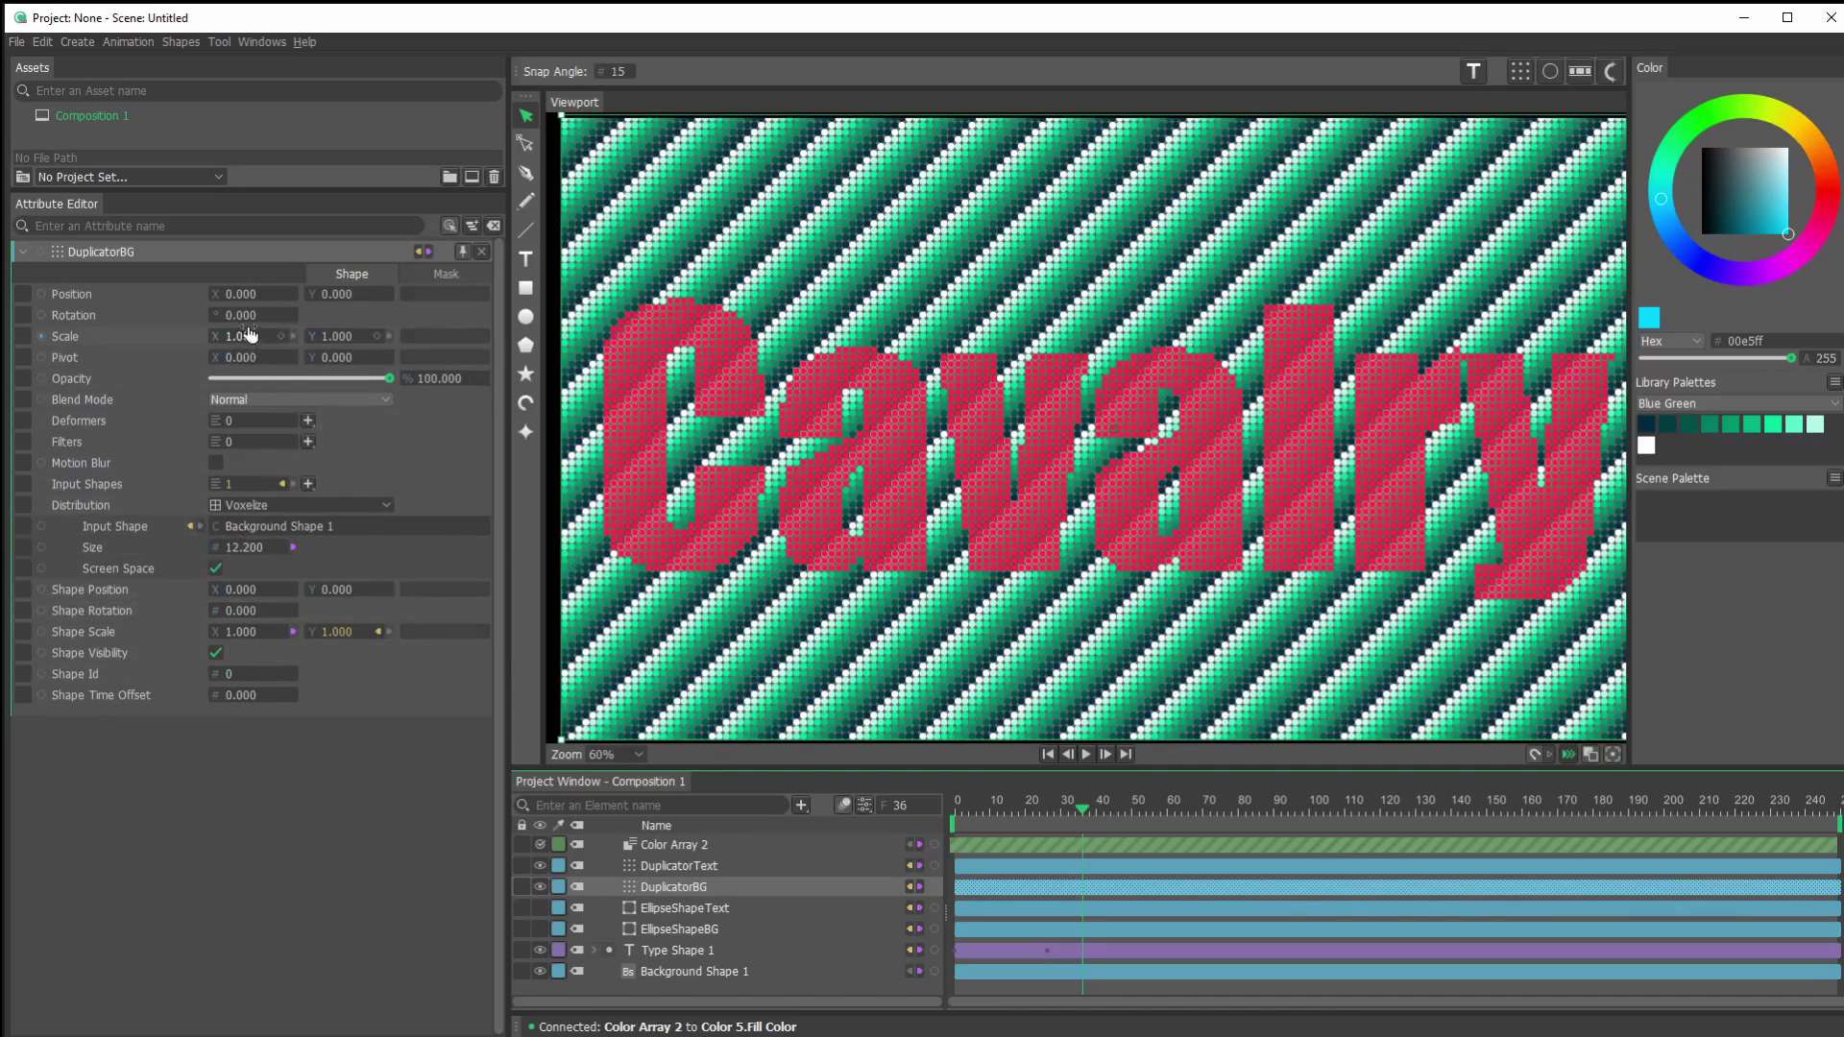
{"action": "left_click_drag", "start_coordinate": [243, 329], "coordinate": [266, 330]}
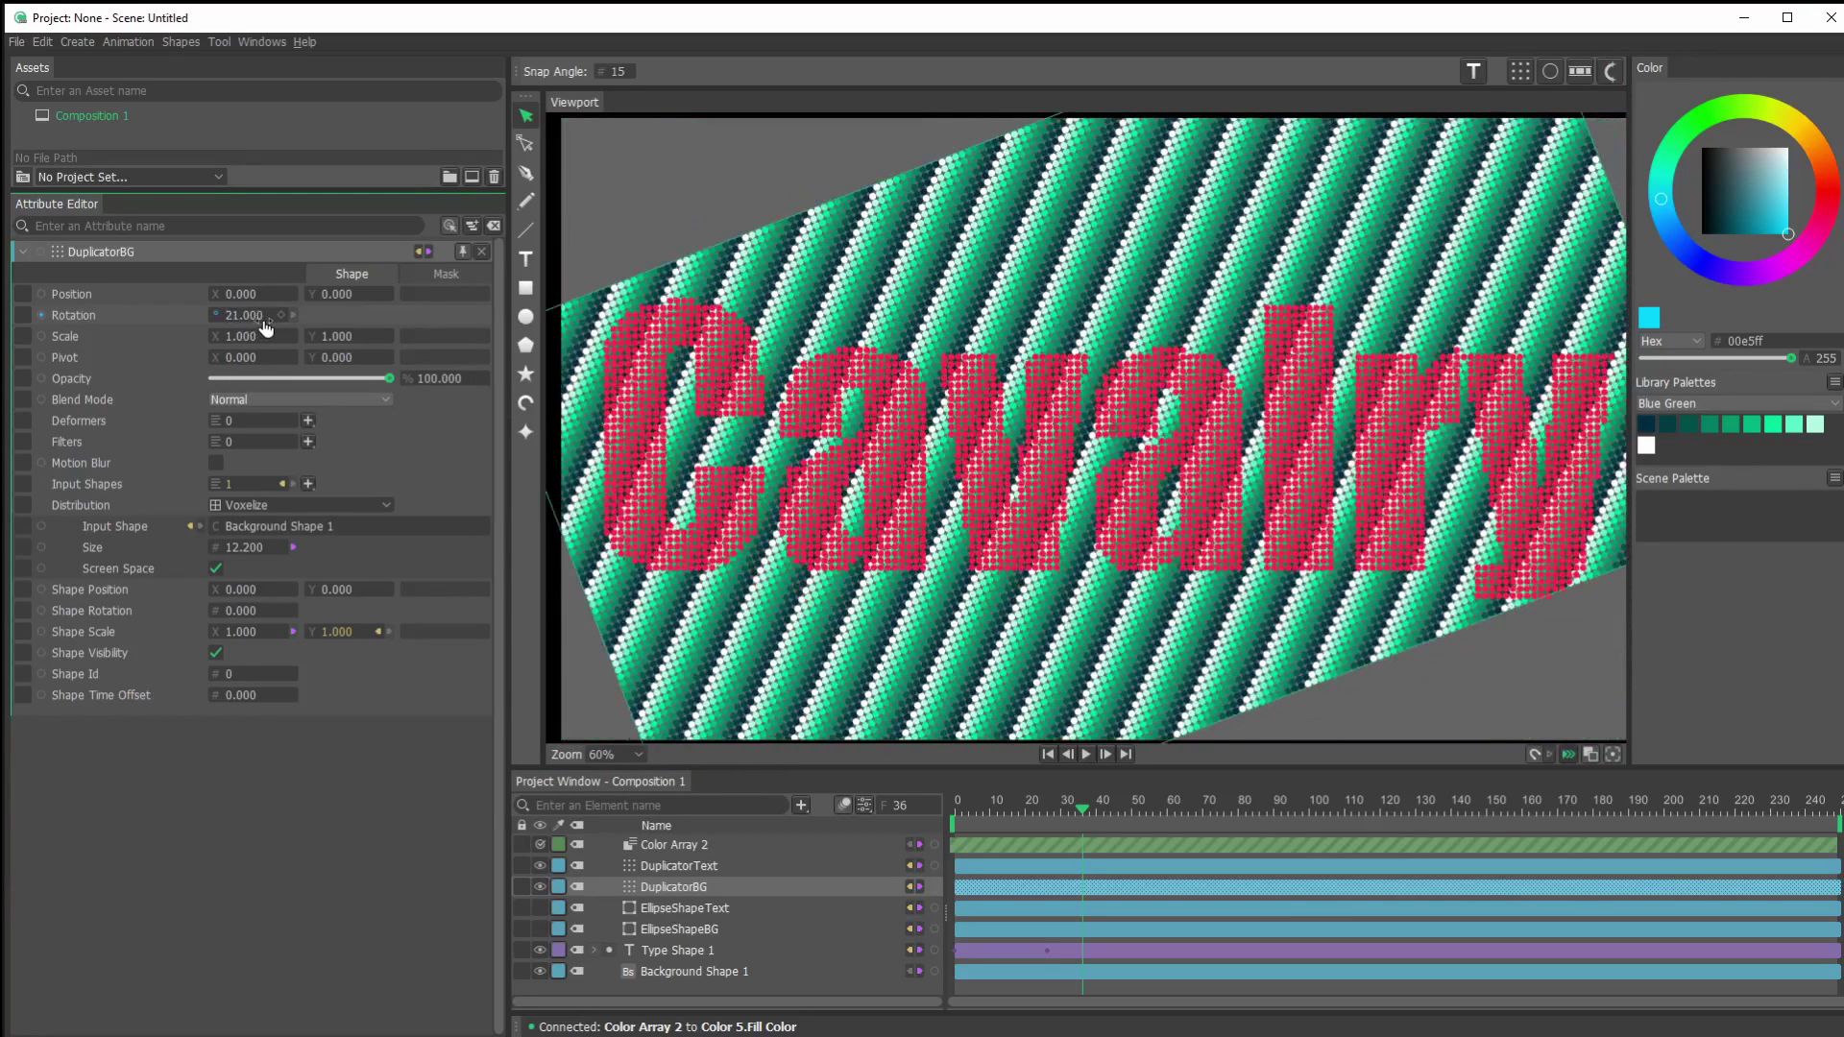
{"action": "key", "text": "ctrl+z"}
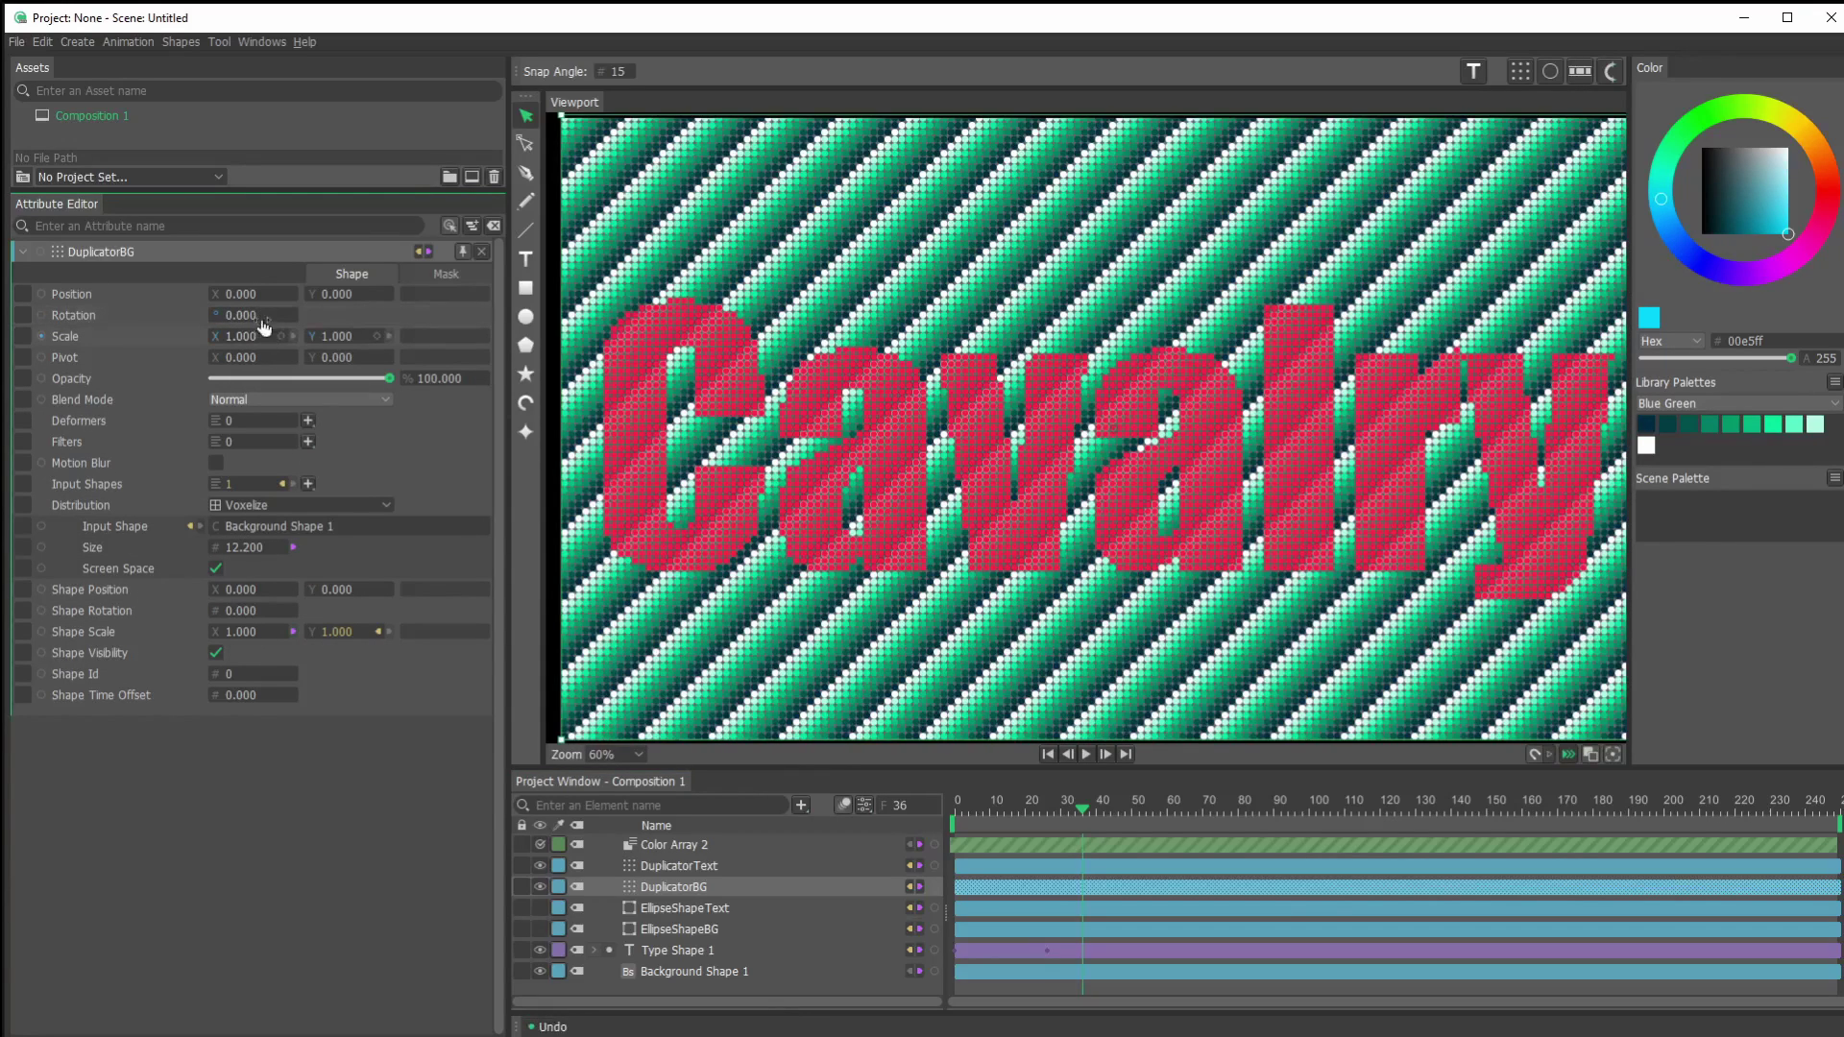
{"action": "left_click_drag", "start_coordinate": [244, 300], "coordinate": [304, 310]}
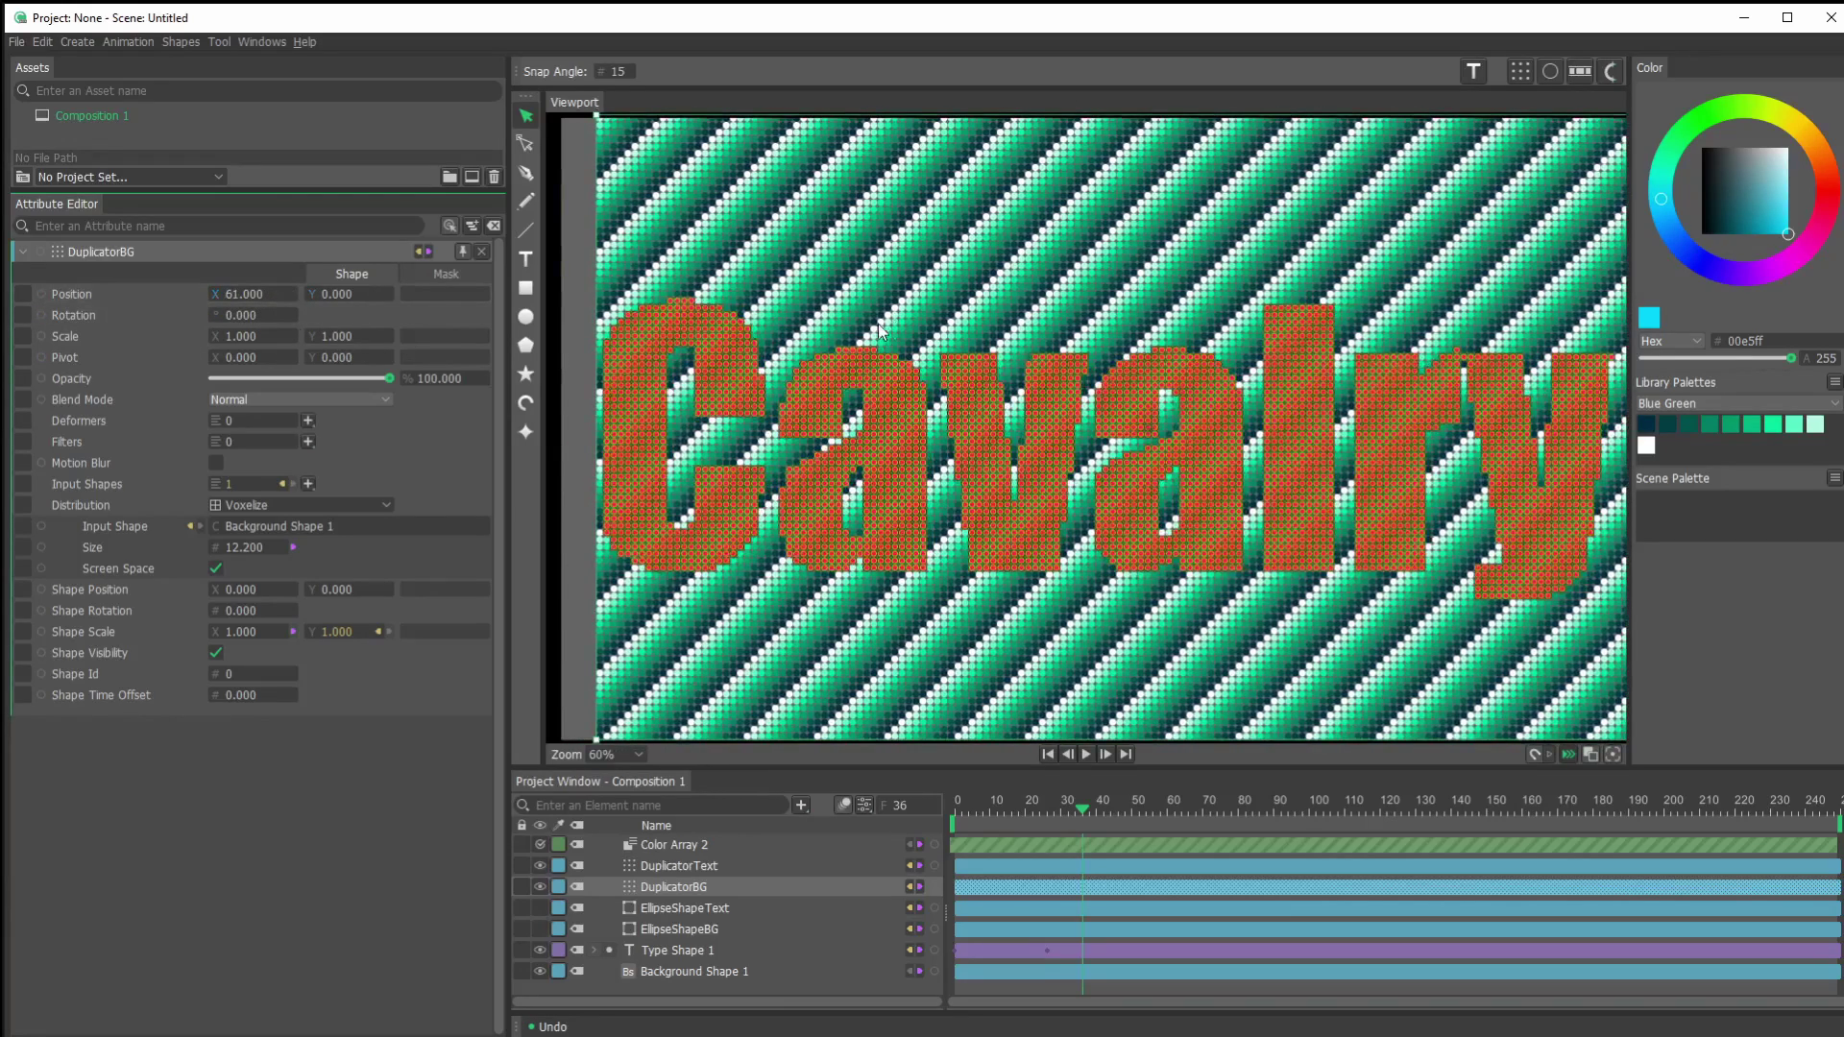
{"action": "key", "text": "ctrl+z"}
{"action": "key", "text": "ctrl+z"}
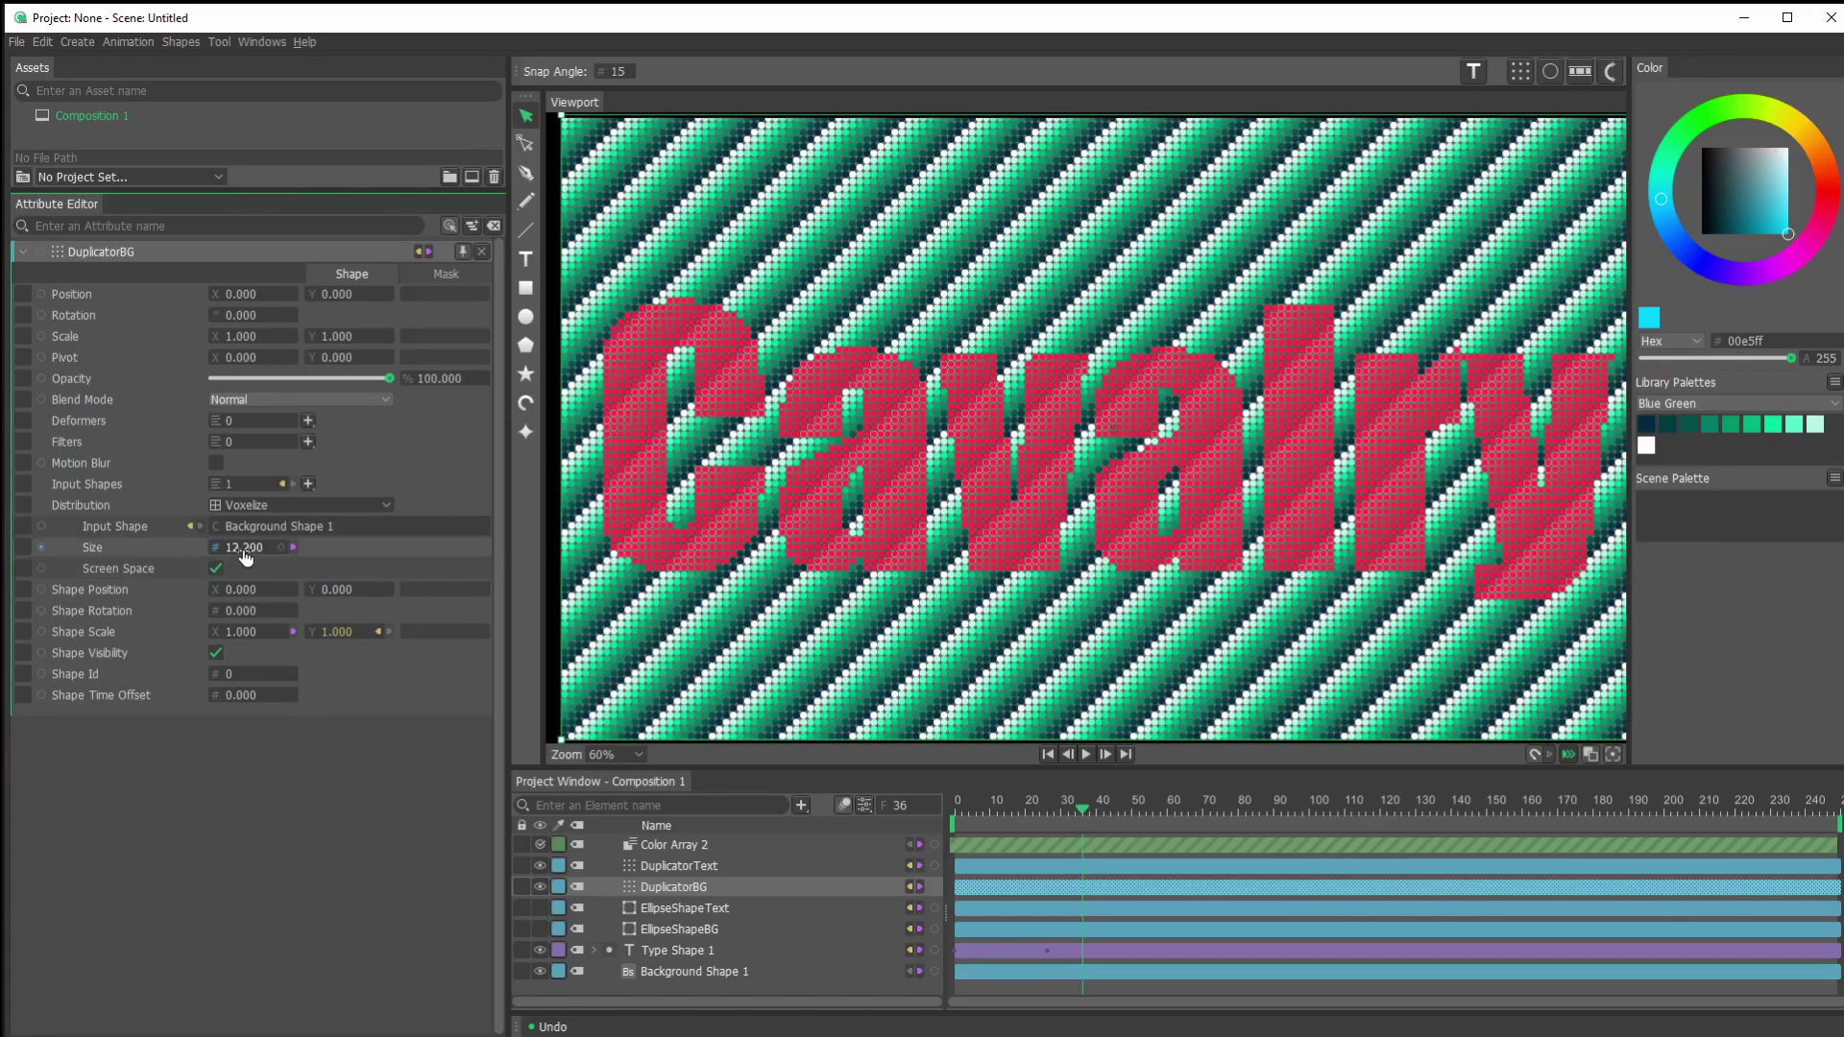
Try several voxel sizes on DuplicatorBG, settling on Size 26.3, and set its Shape Scale to 2.3.
{"action": "left_click_drag", "start_coordinate": [246, 557], "coordinate": [376, 580]}
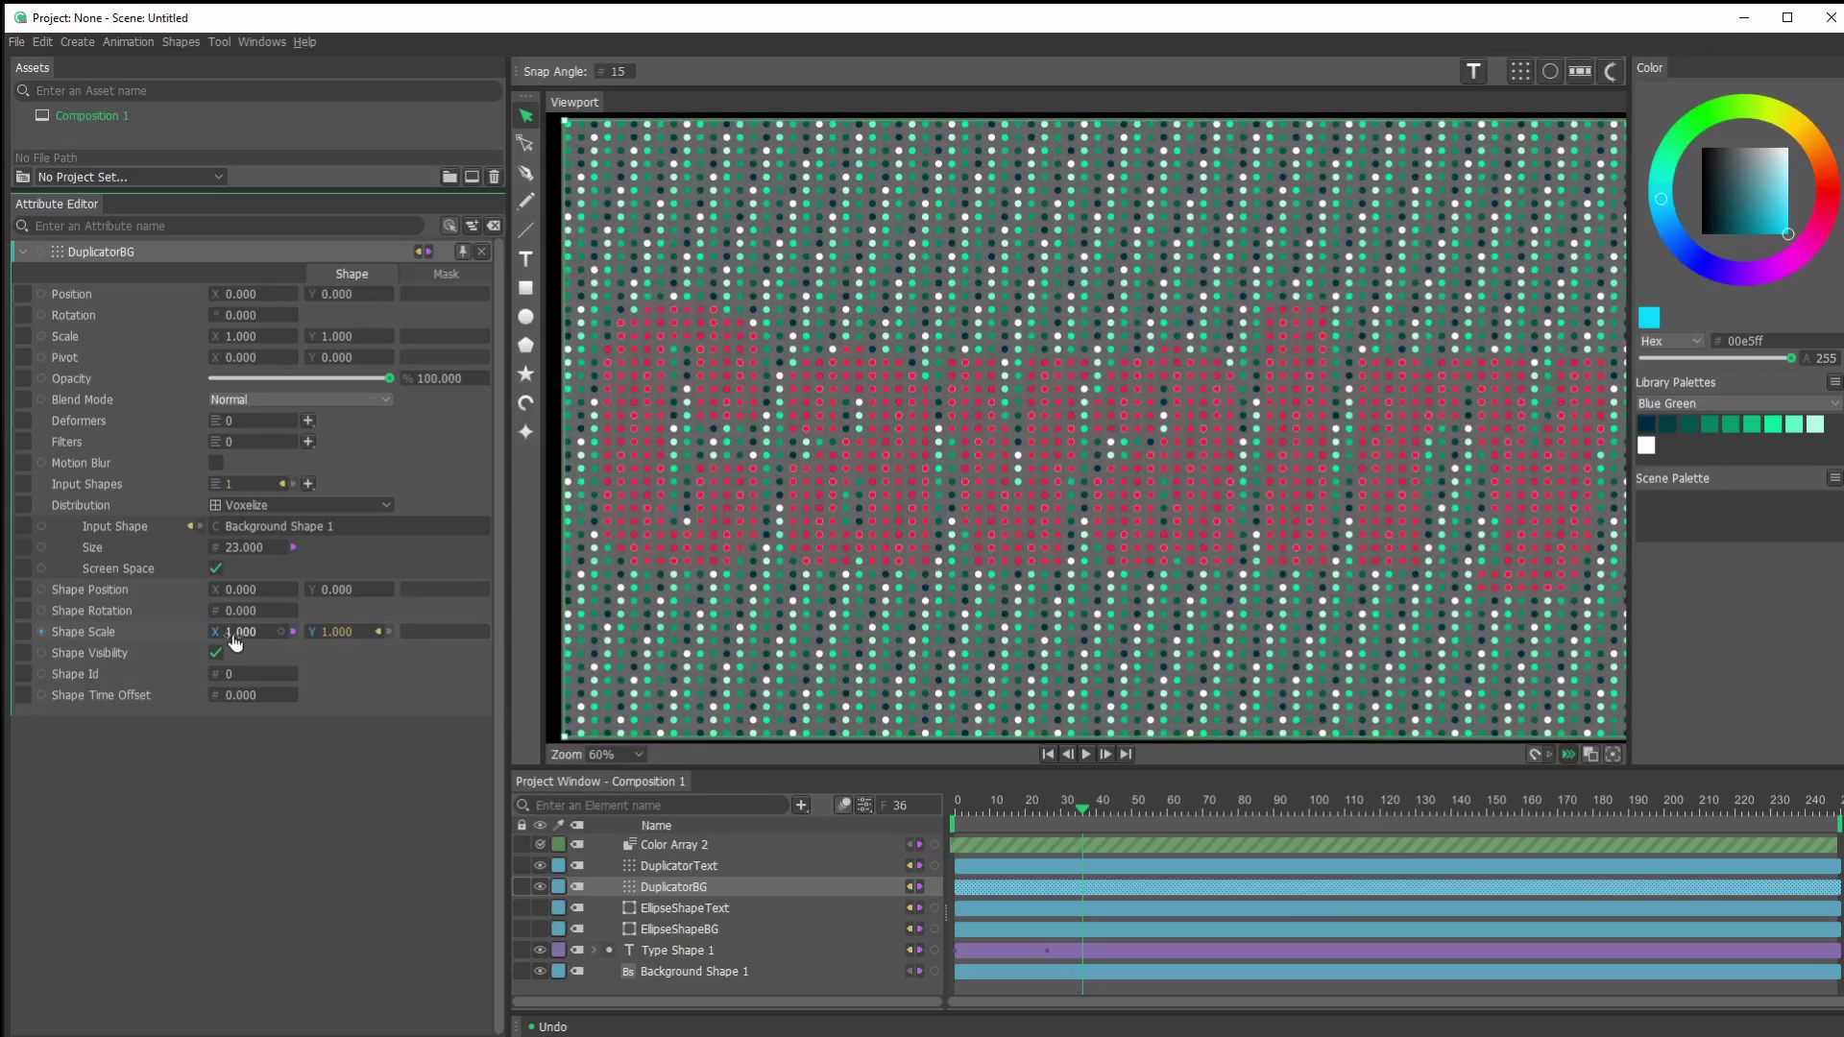
{"action": "left_click_drag", "start_coordinate": [231, 555], "coordinate": [170, 564]}
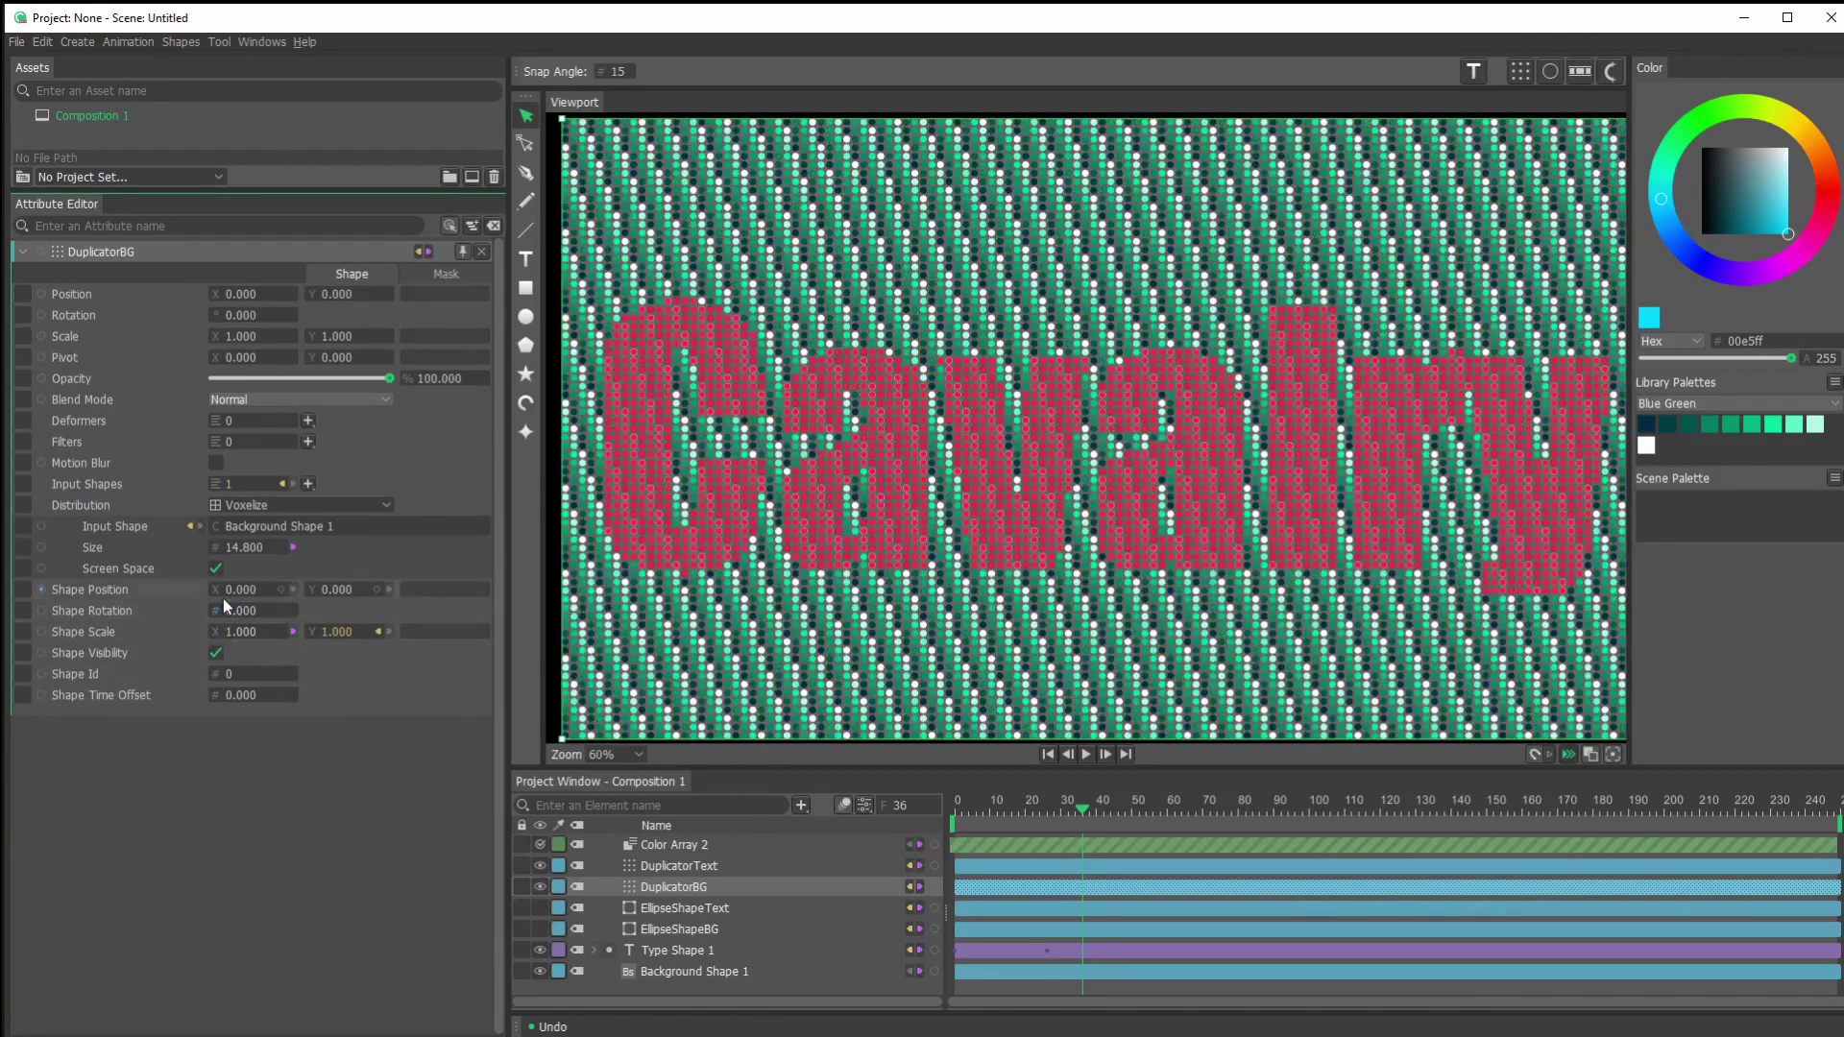
{"action": "left_click_drag", "start_coordinate": [240, 557], "coordinate": [351, 564]}
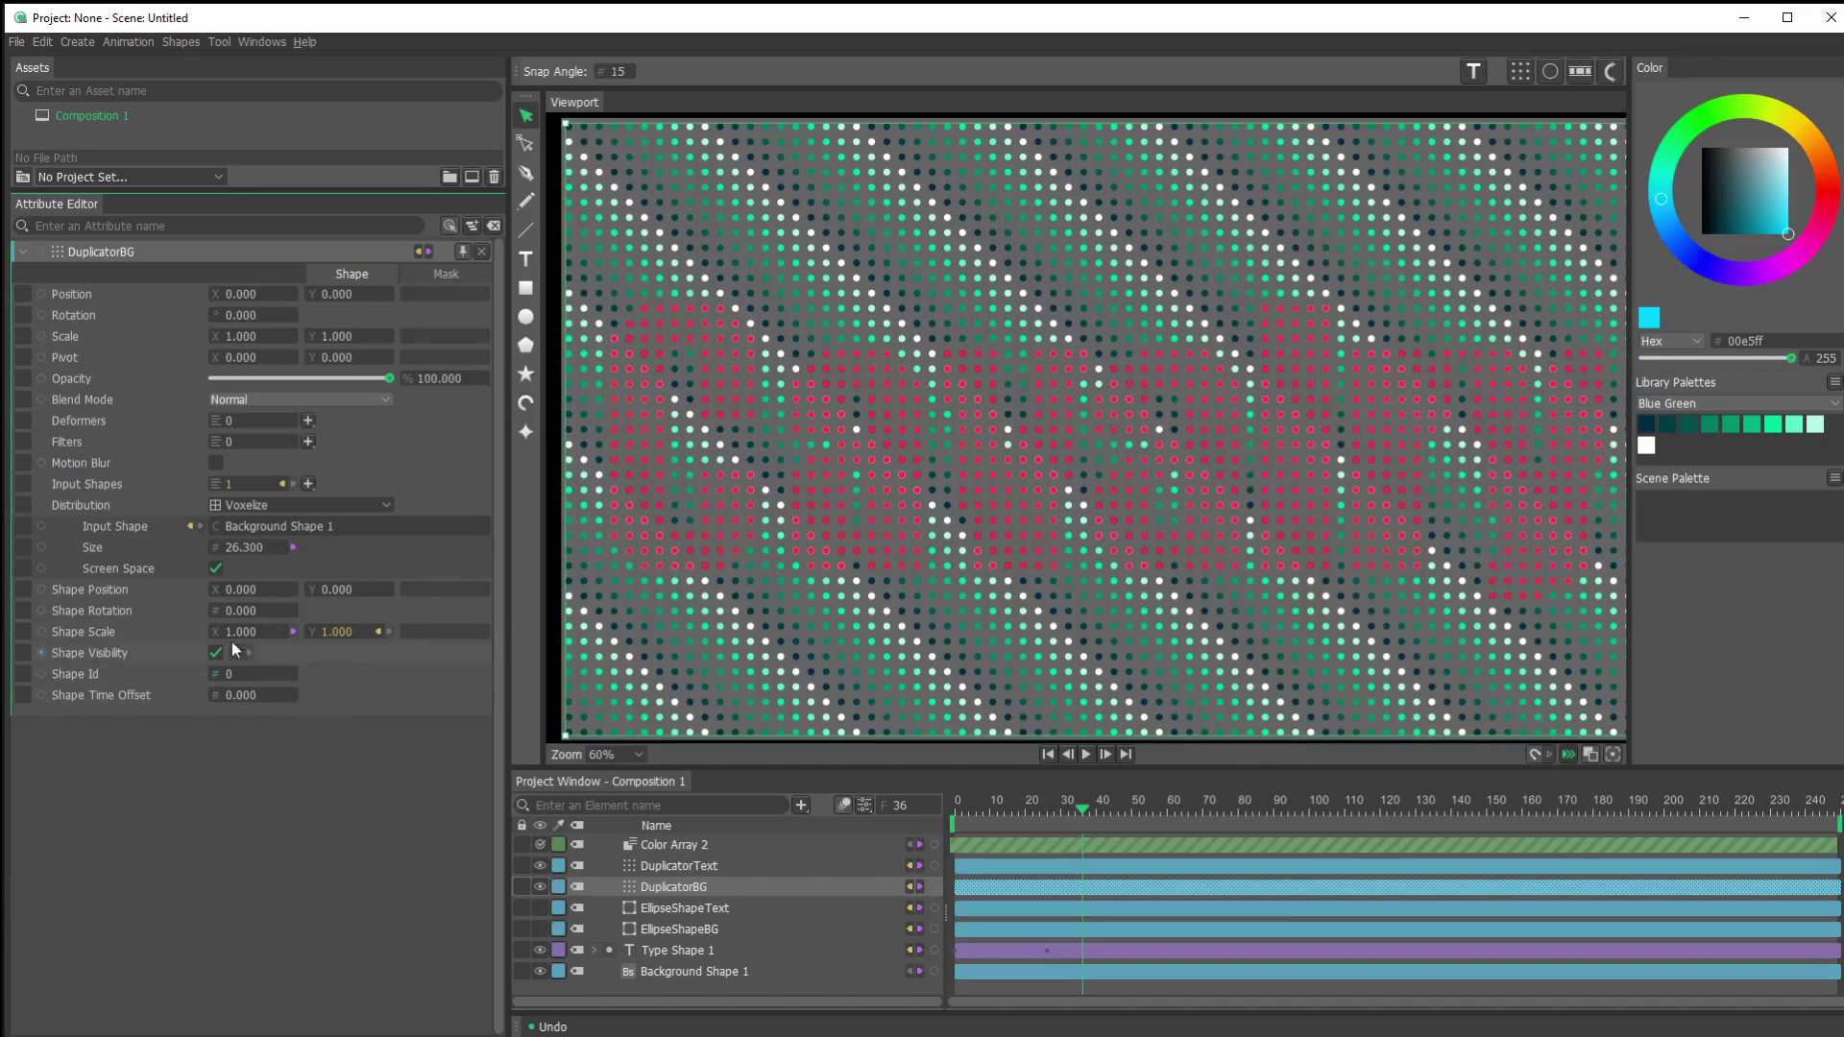
{"action": "left_click_drag", "start_coordinate": [238, 640], "coordinate": [249, 641]}
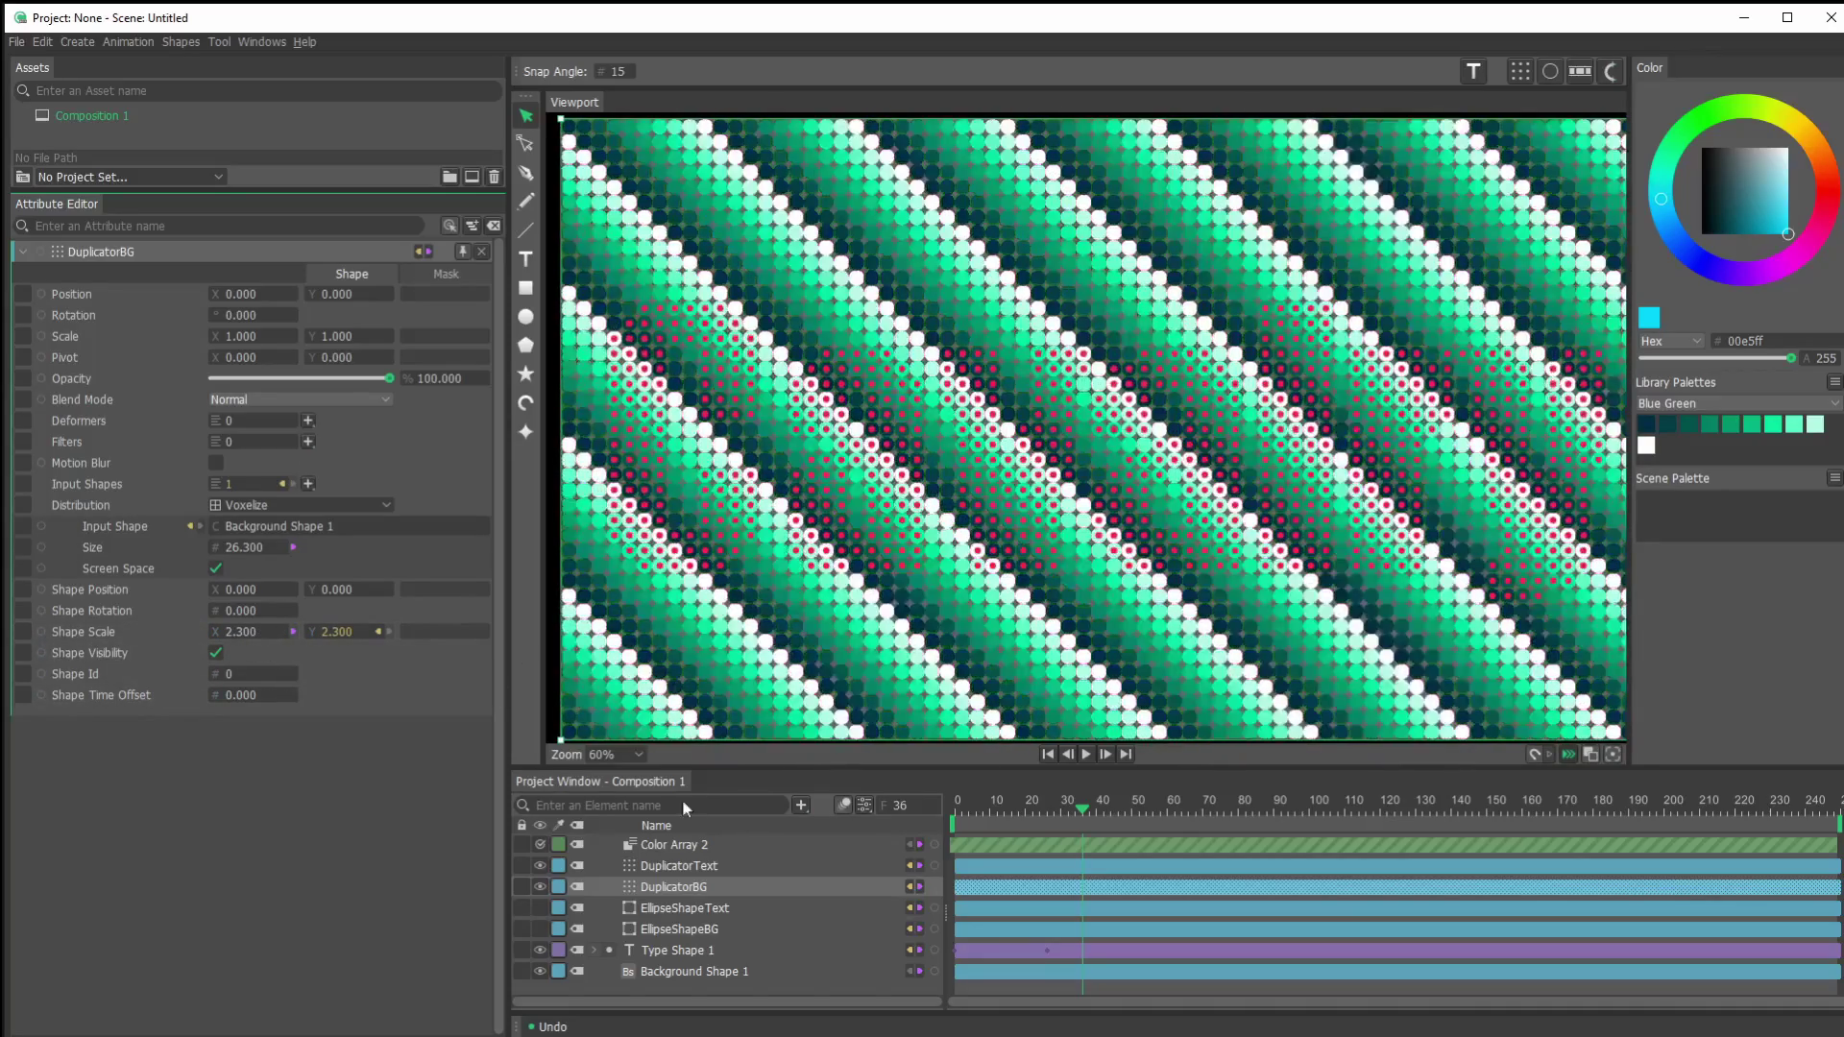
Set EllipseShapeText's Radius to 15 and preview the text animation near frame 29.
{"action": "left_click", "coordinate": [667, 869]}
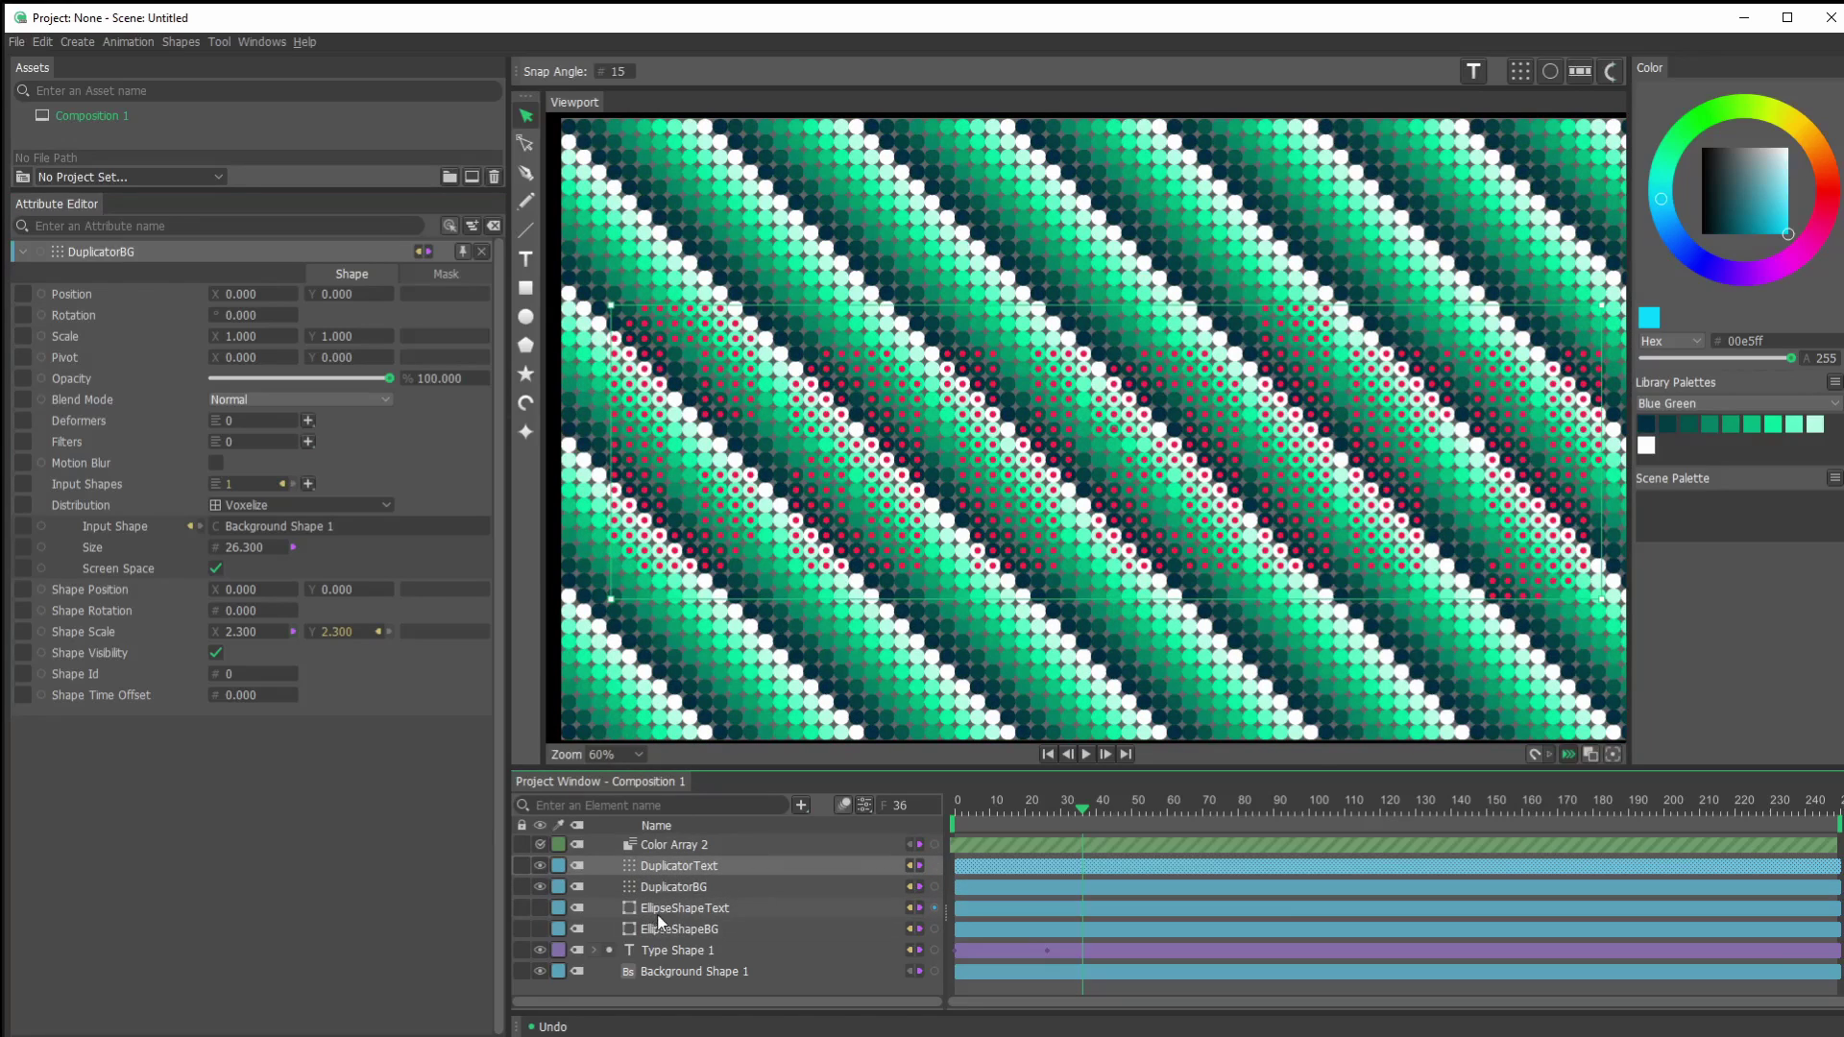
{"action": "left_click", "coordinate": [690, 908]}
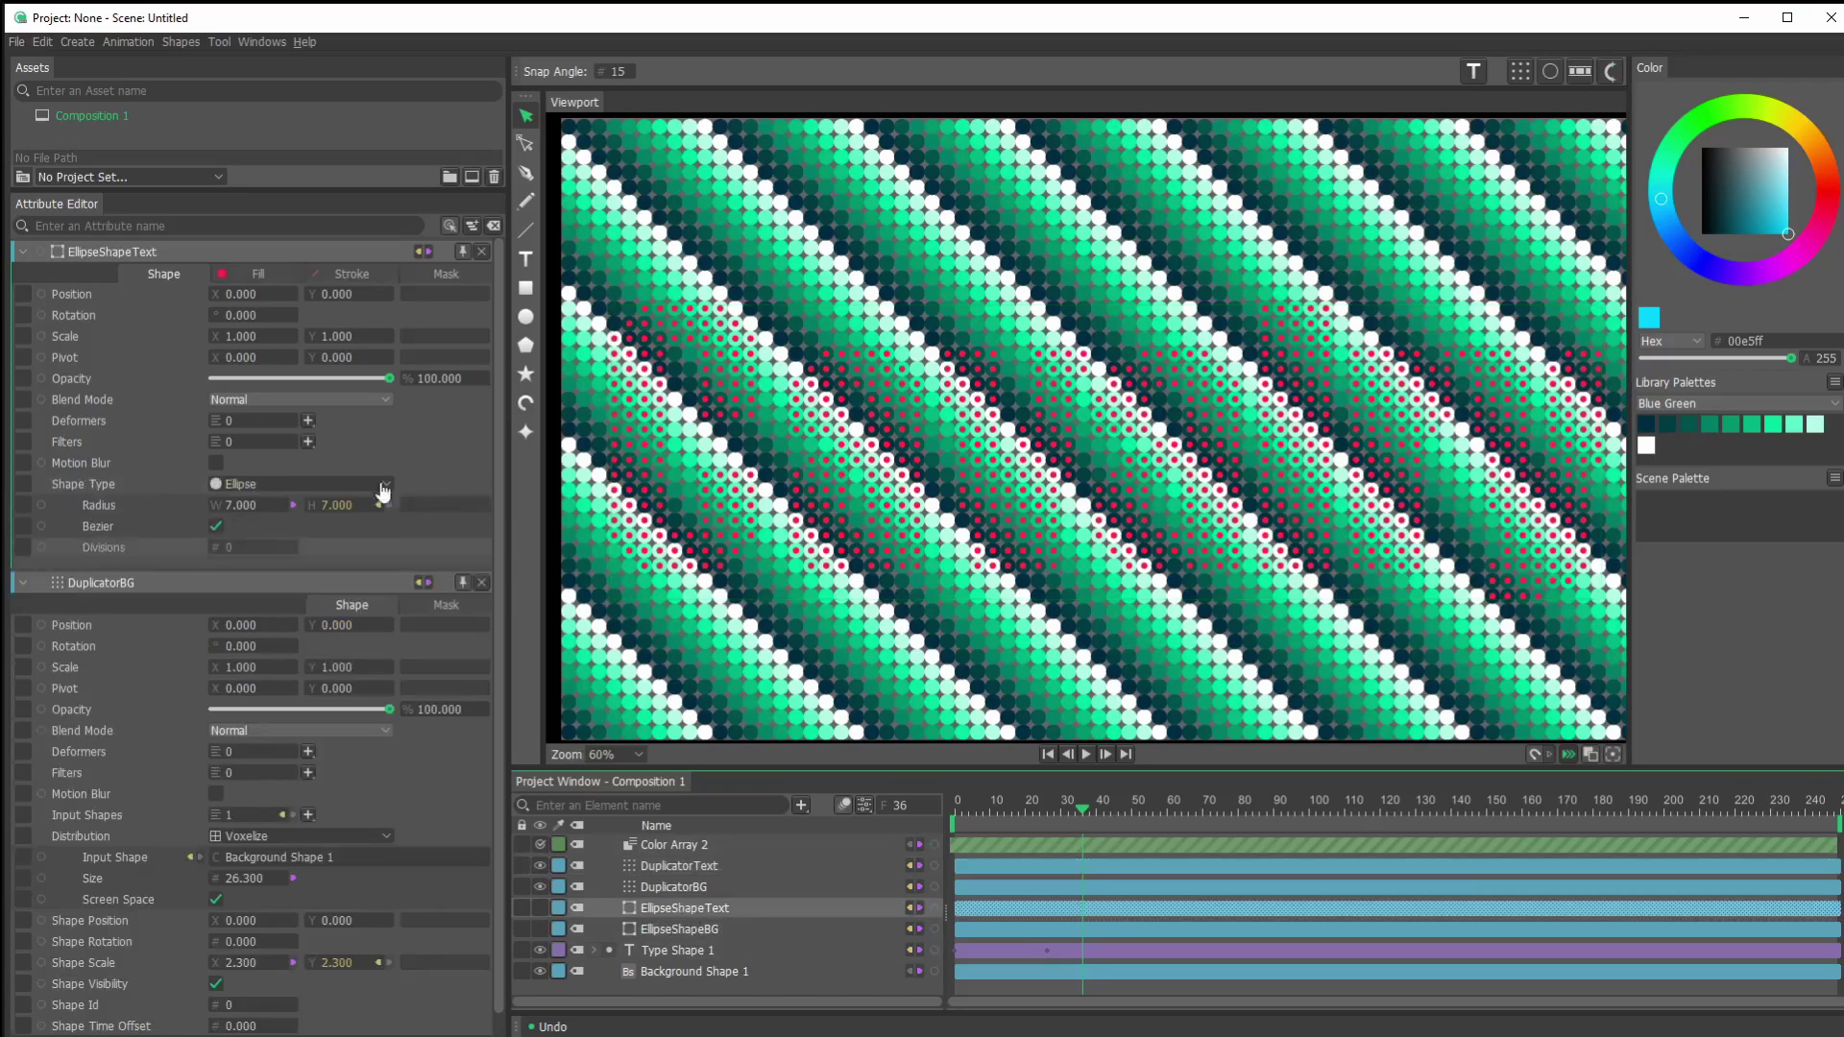
{"action": "left_click_drag", "start_coordinate": [269, 518], "coordinate": [247, 517]}
{"action": "key", "text": "ctrl+z"}
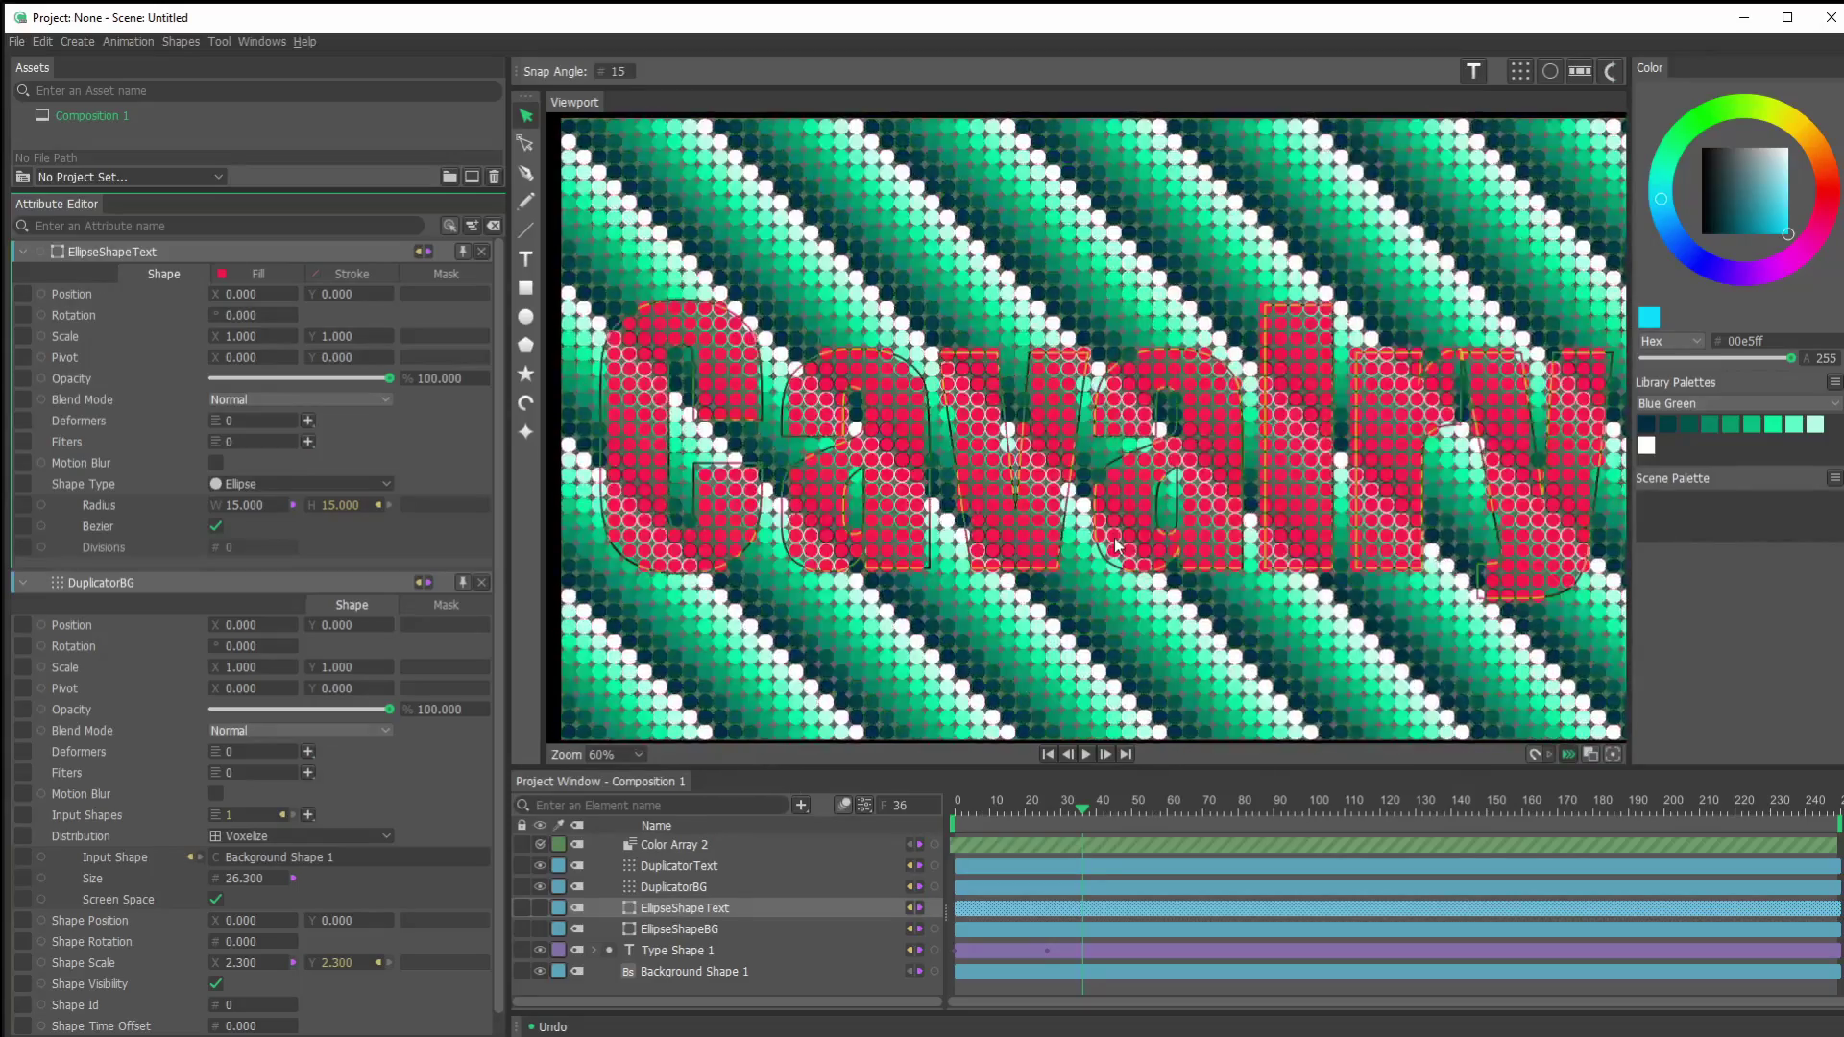
{"action": "left_click_drag", "start_coordinate": [1066, 812], "coordinate": [1059, 860]}
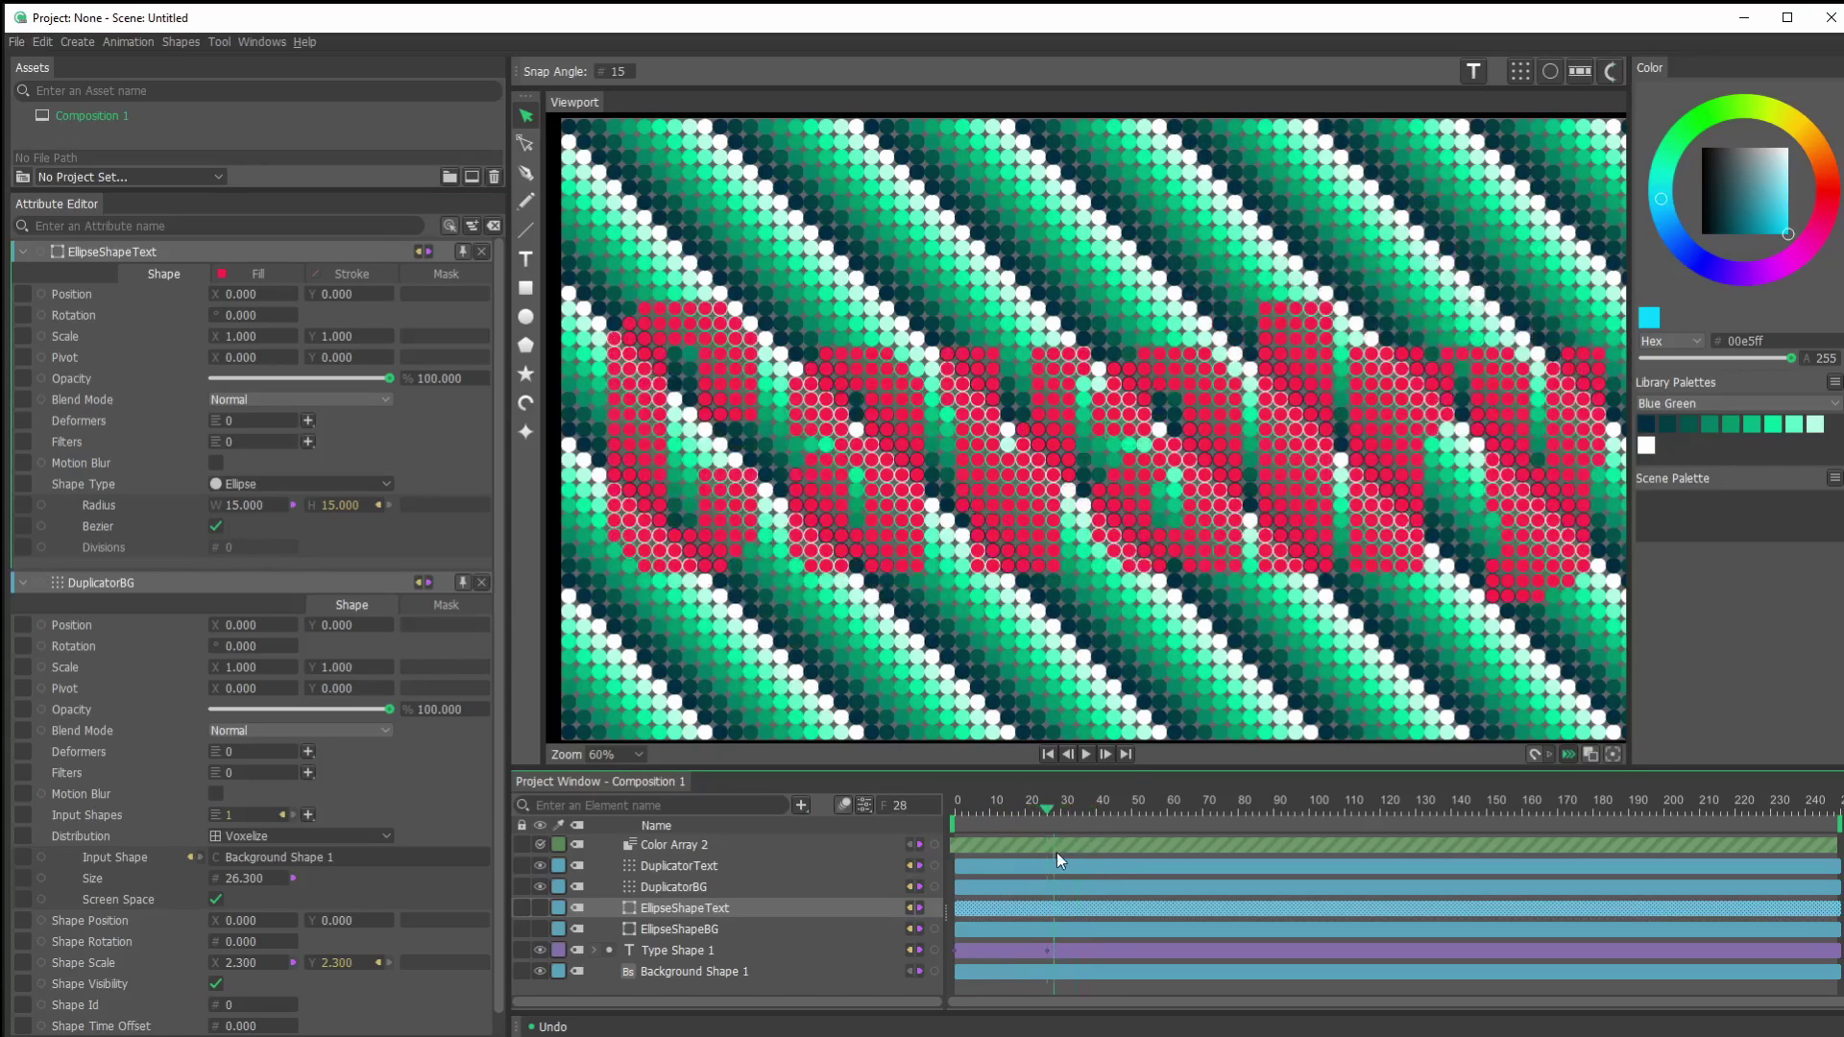
Turn off Auto Index on Color Array 2 and add an Oscillator behaviour to its Index.
{"action": "left_click", "coordinate": [671, 843]}
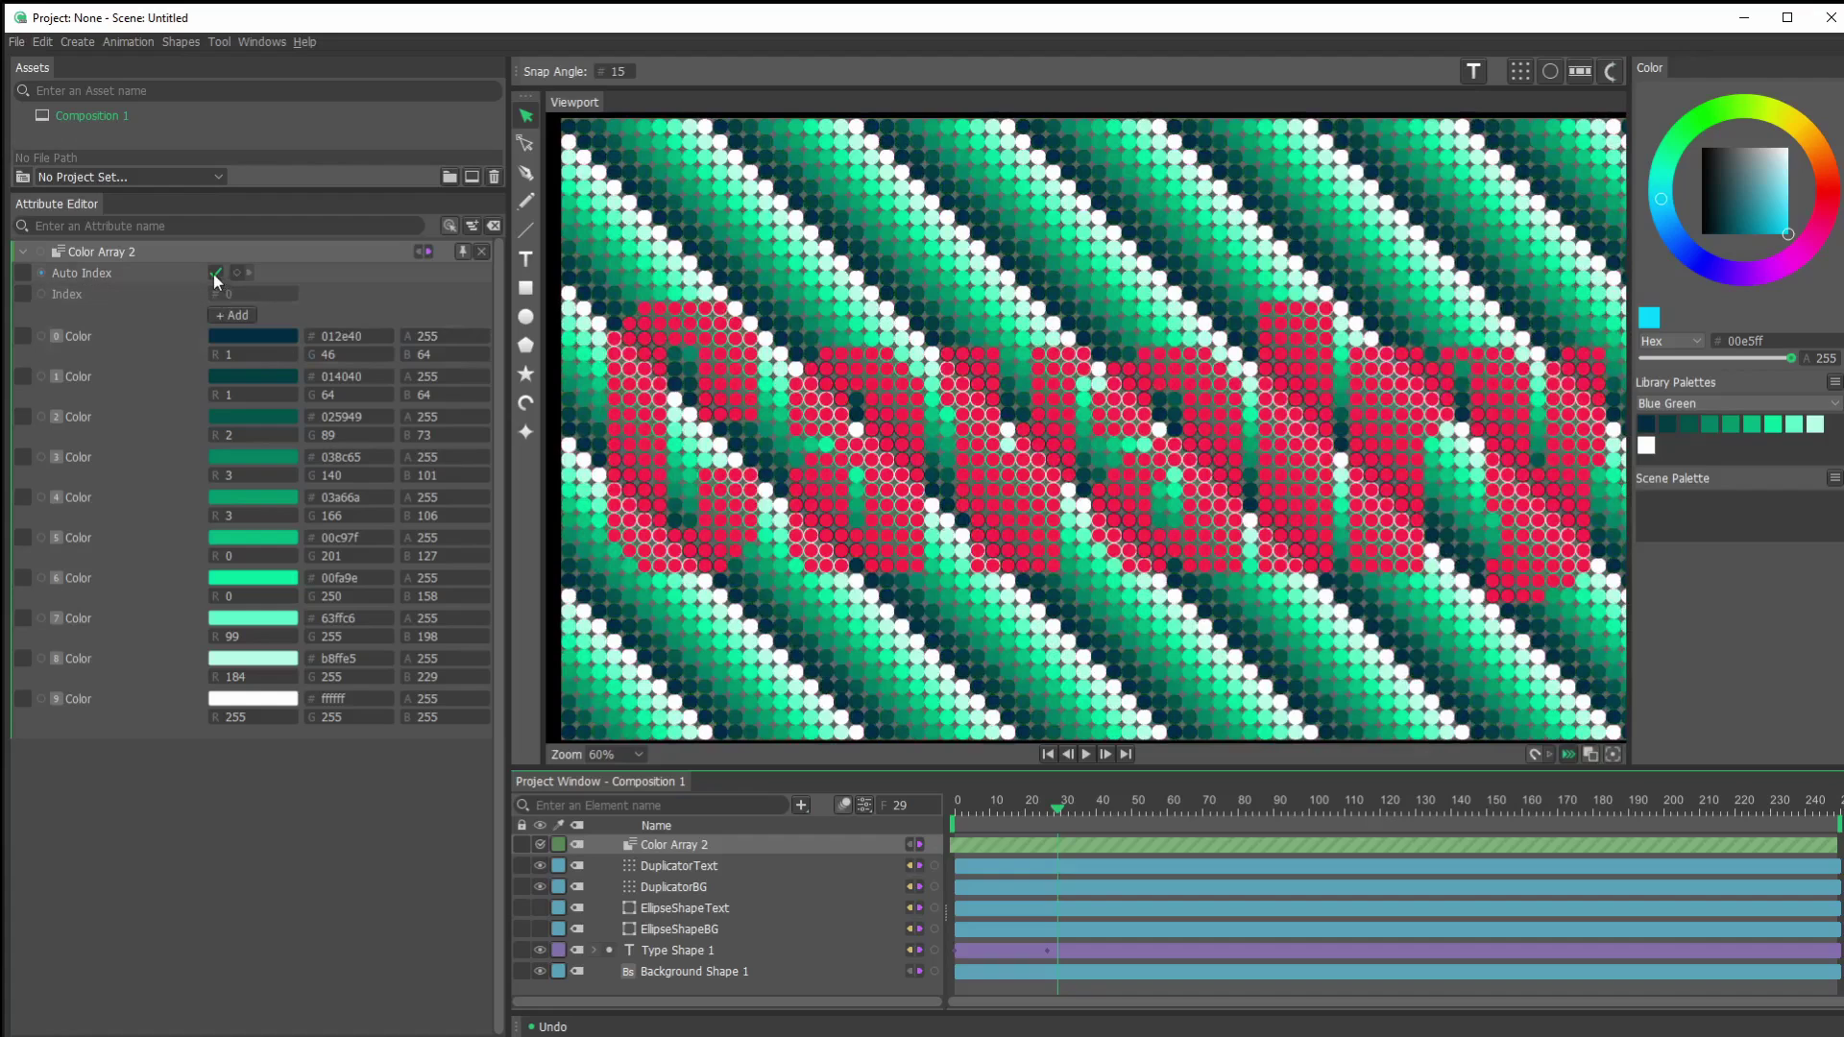
{"action": "left_click", "coordinate": [214, 274]}
{"action": "right_click", "coordinate": [77, 296]}
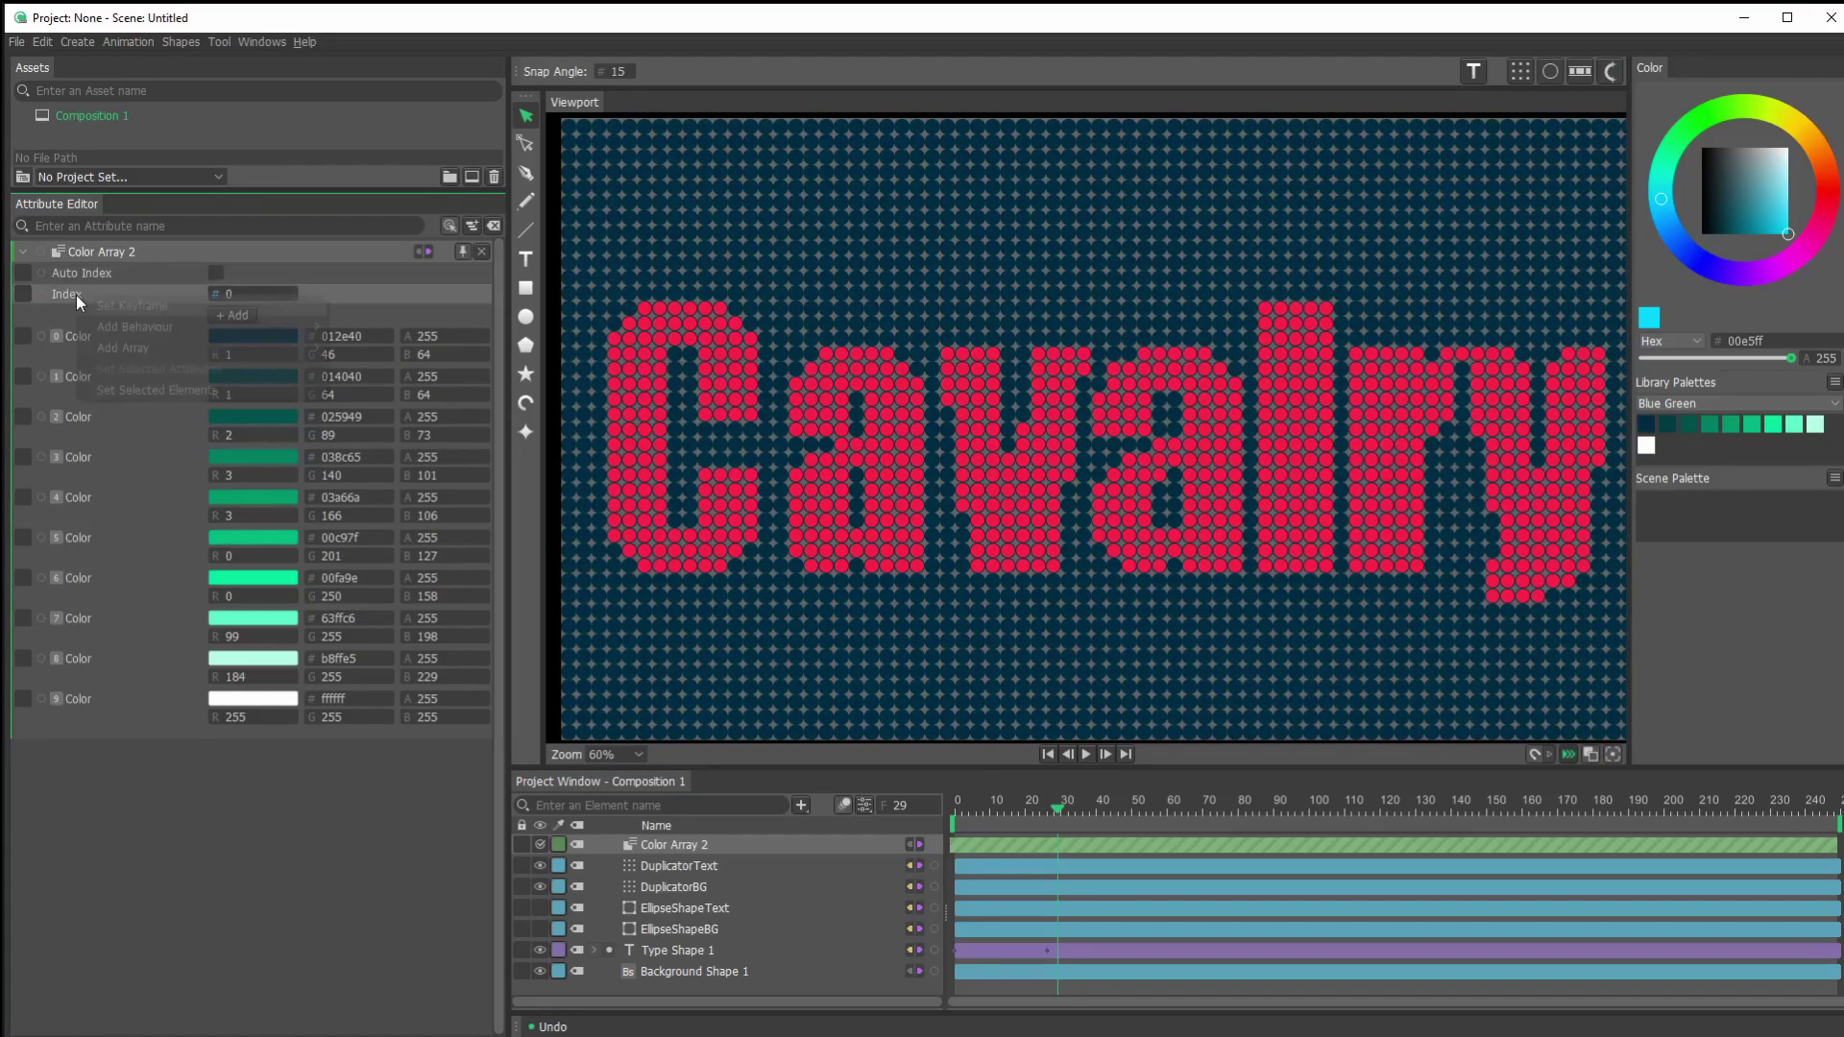
{"action": "mouse_move", "coordinate": [175, 330]}
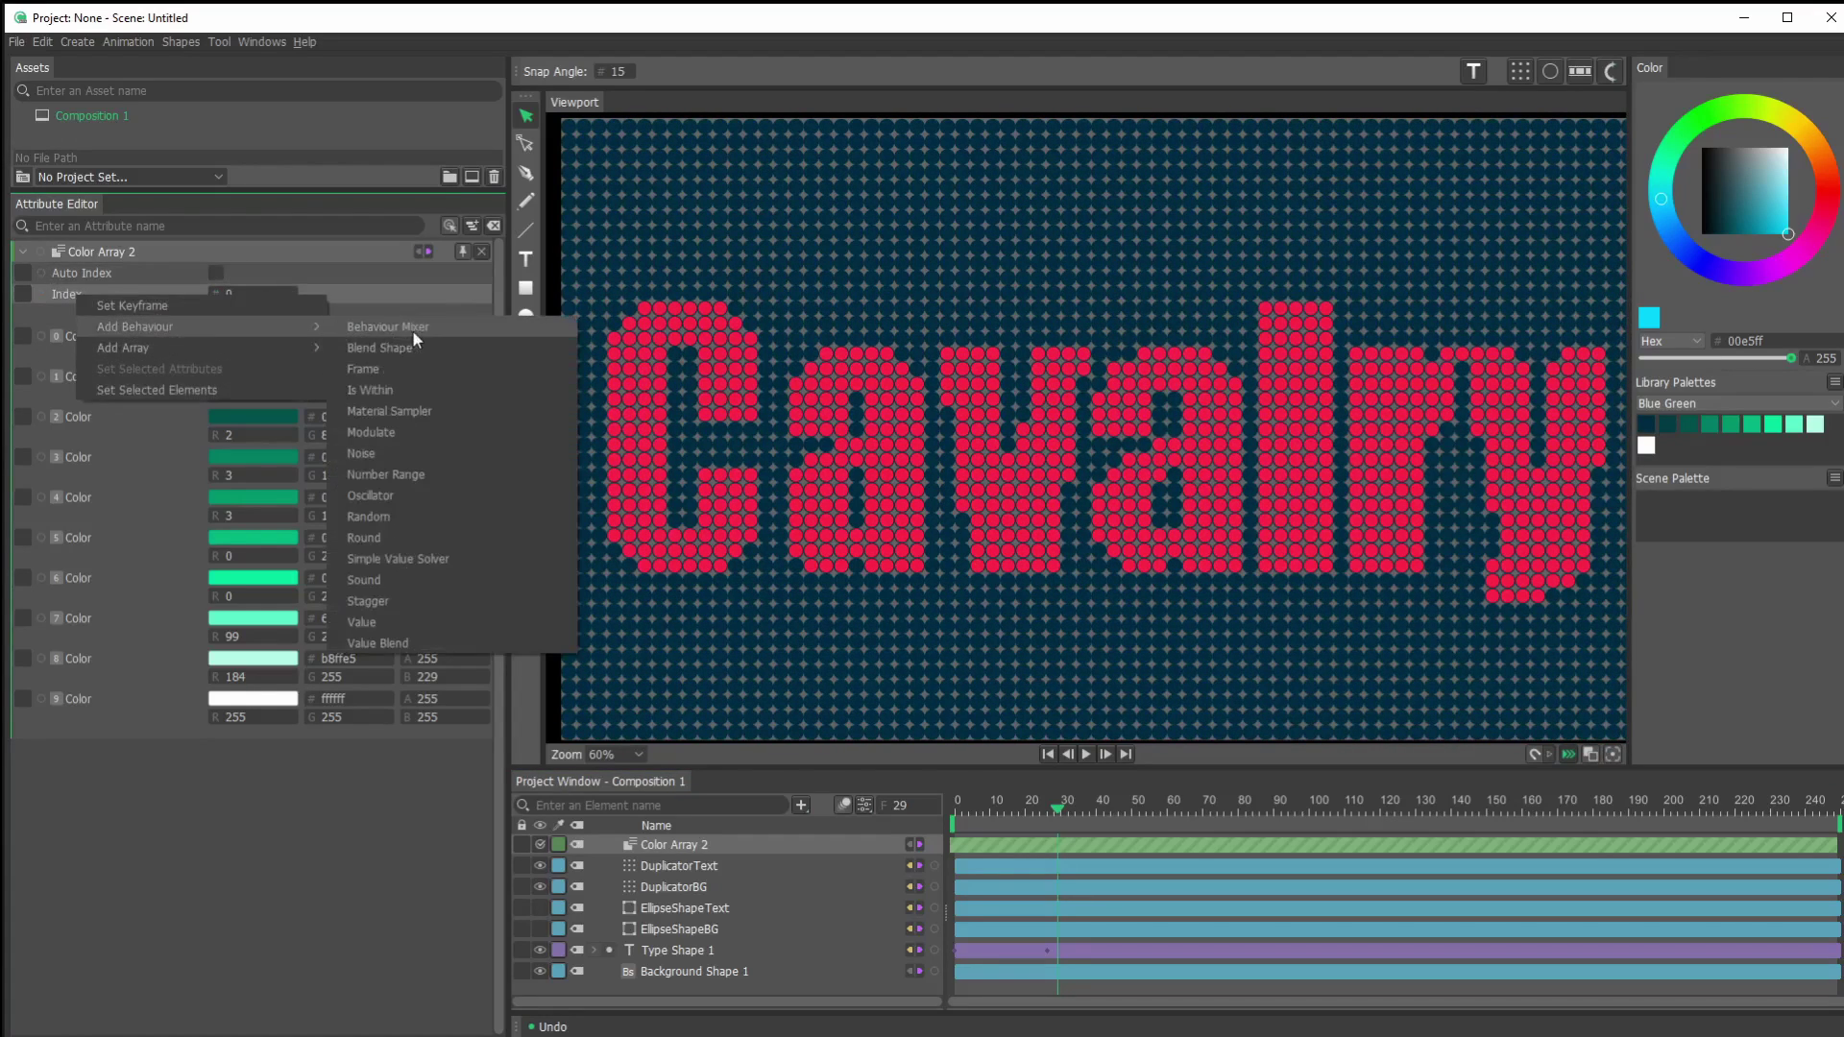
{"action": "left_click", "coordinate": [441, 498]}
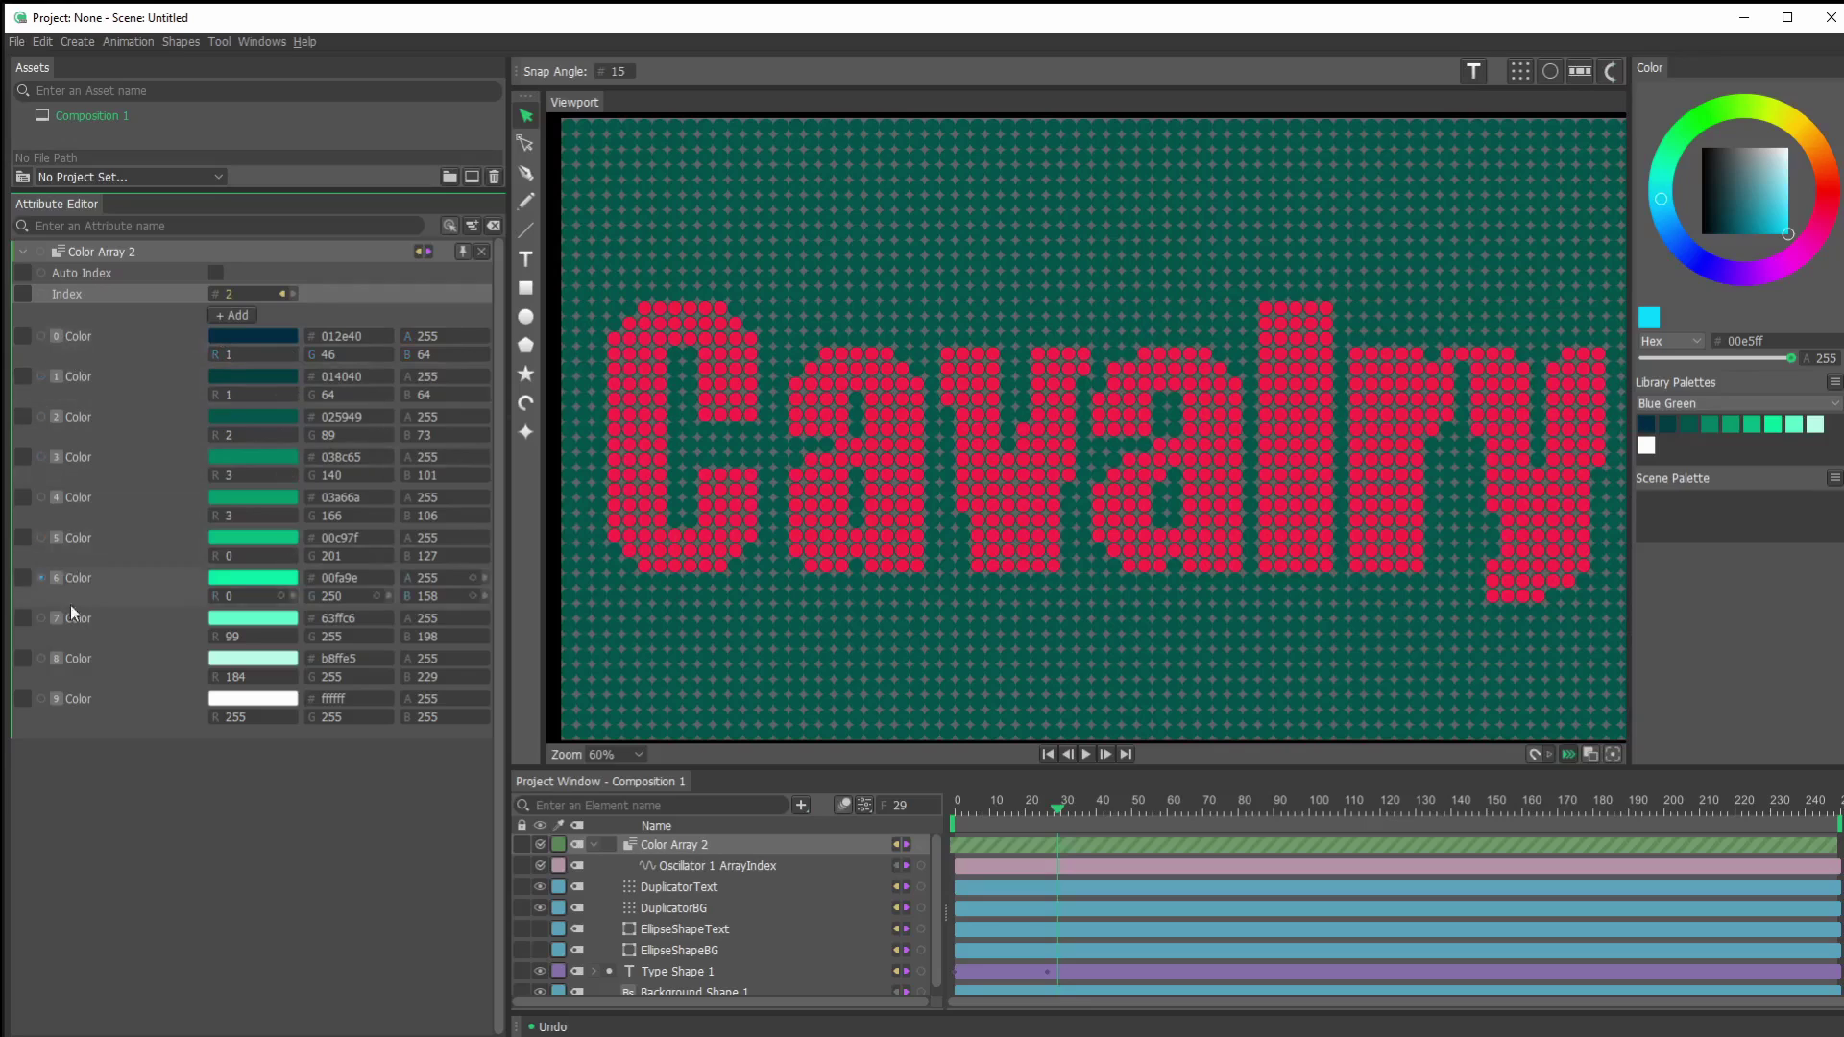
Open the oscillator driving the array index and set its Minimum to 0 and Maximum to 9.
{"action": "left_click", "coordinate": [281, 292]}
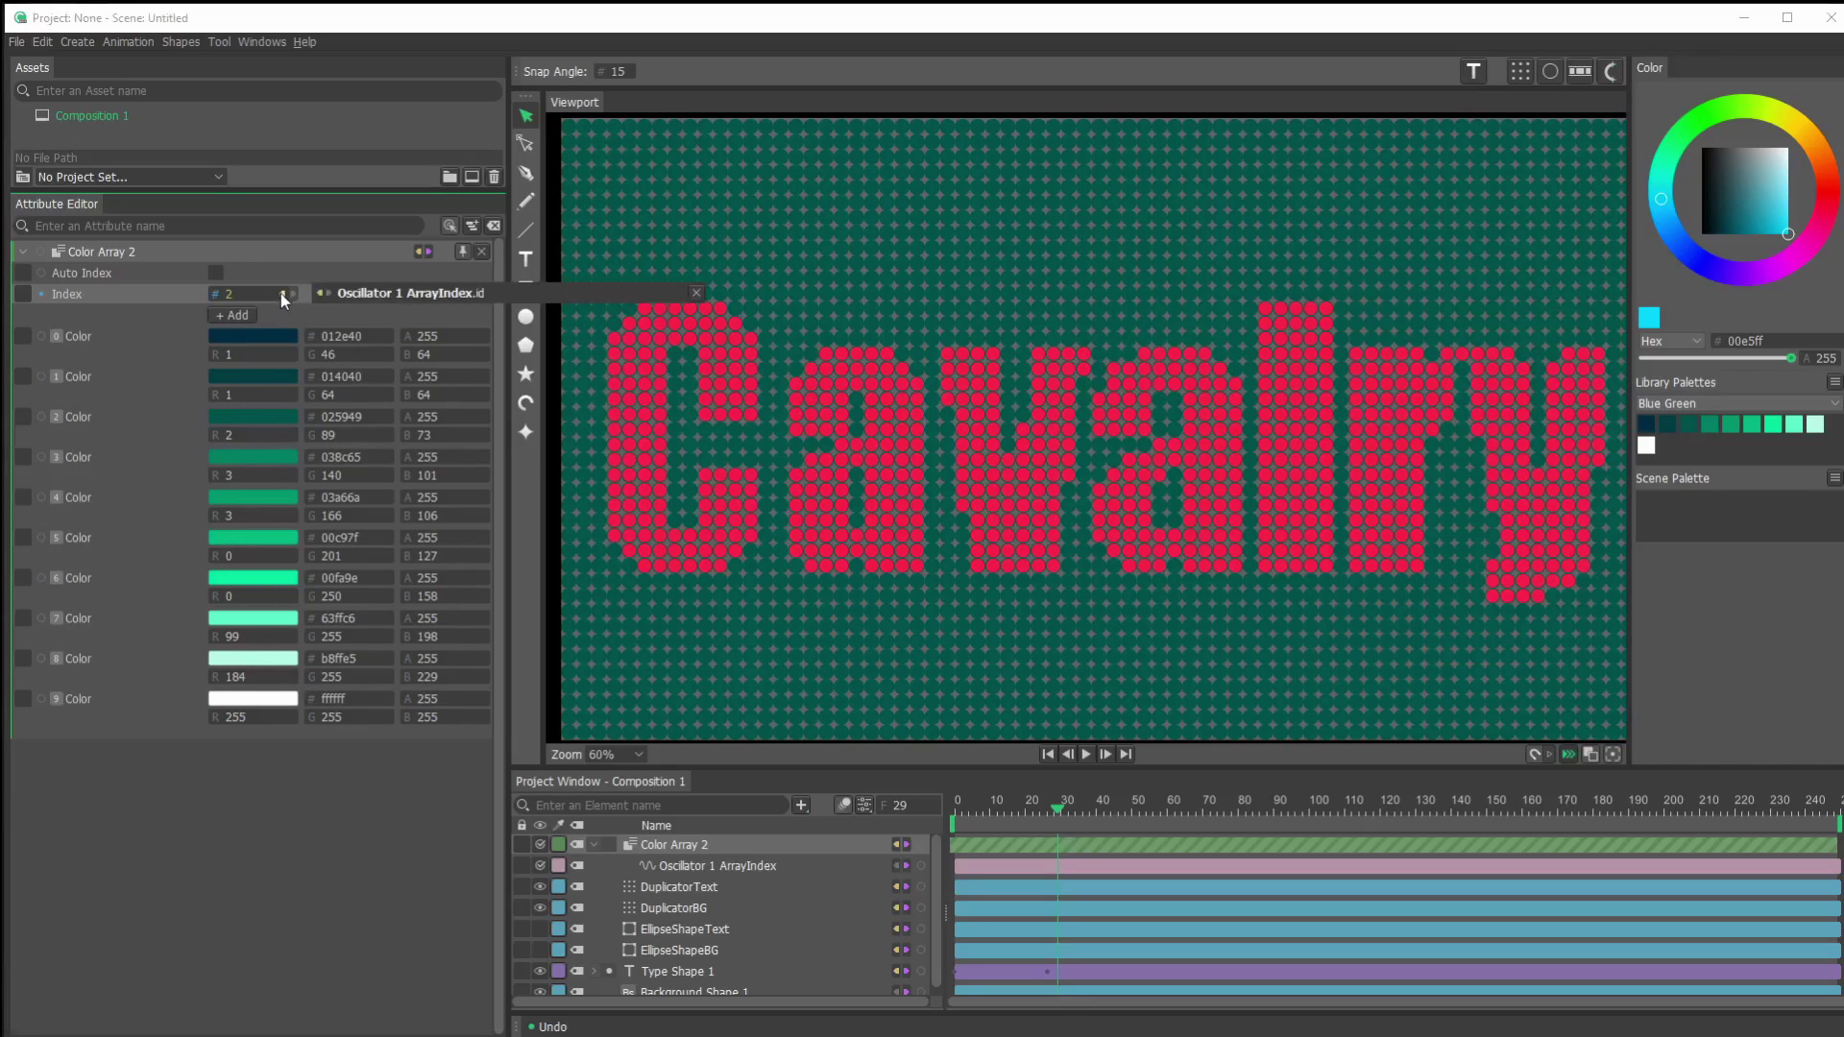
{"action": "left_click", "coordinate": [378, 294]}
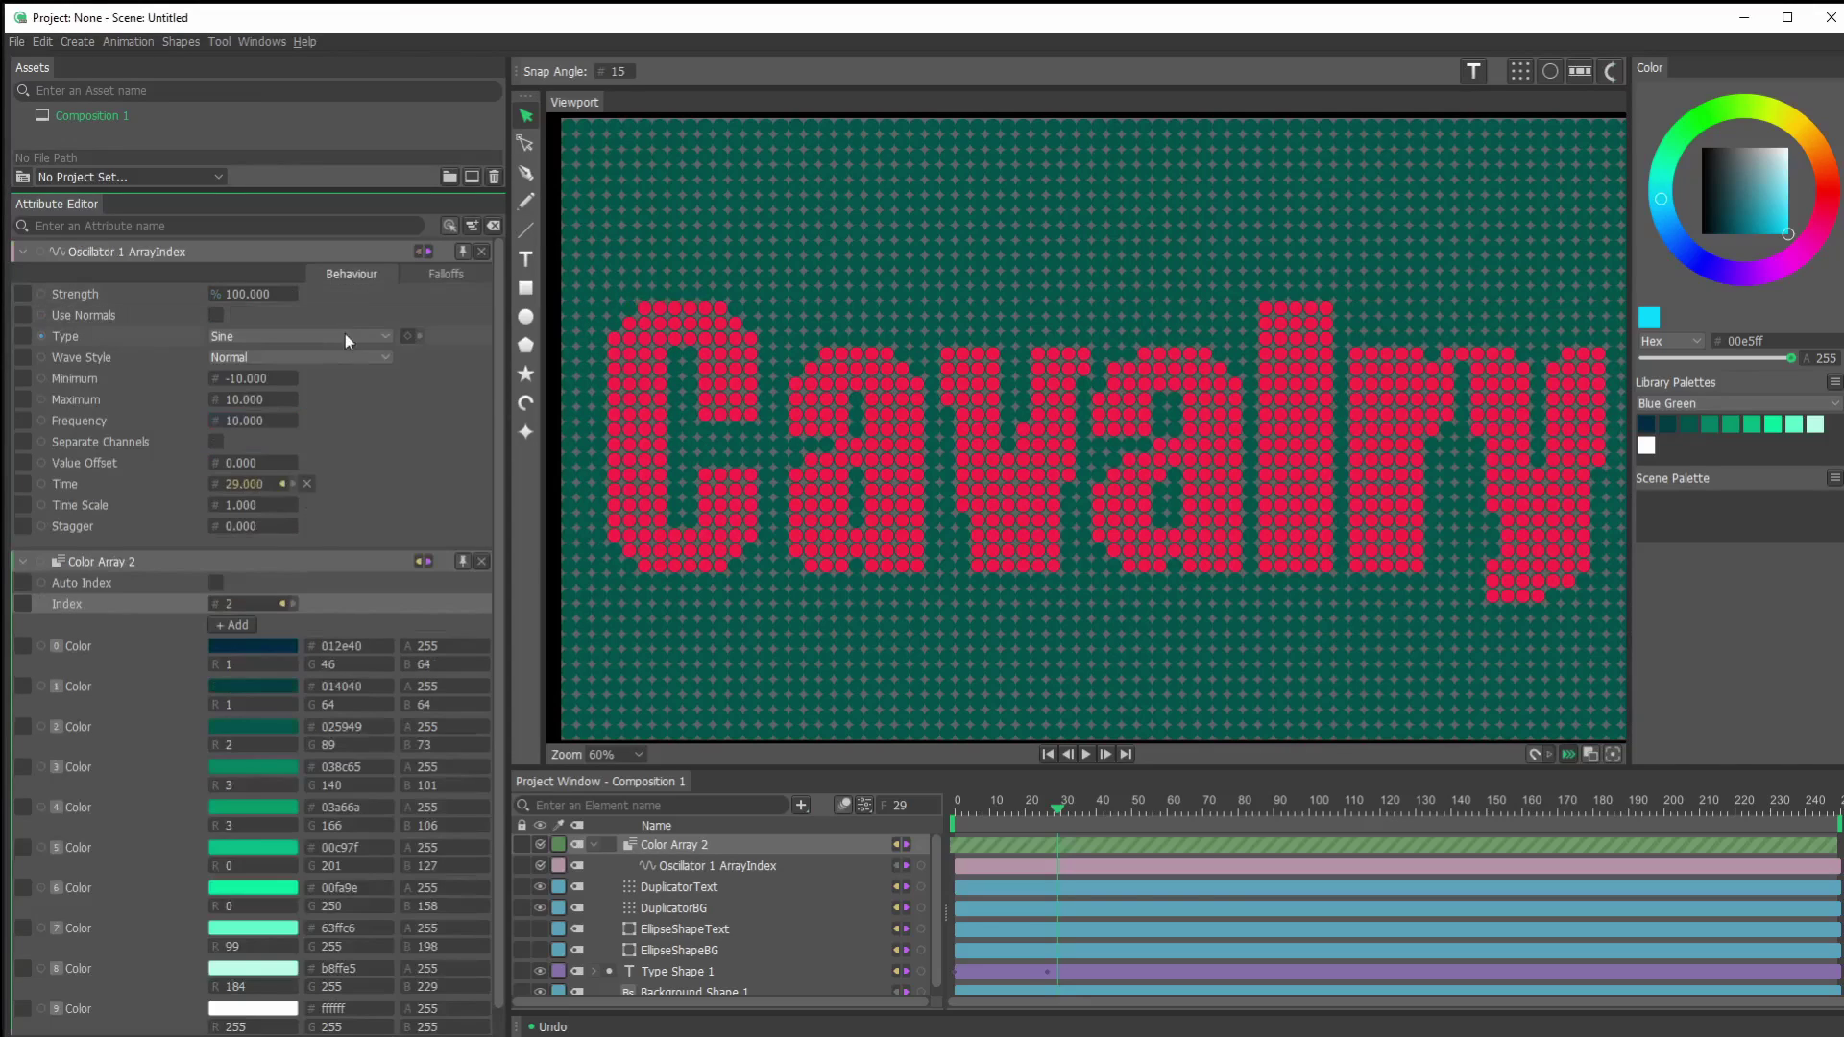
{"action": "left_click", "coordinate": [249, 379]}
{"action": "type", "text": "0"}
{"action": "left_click", "coordinate": [253, 400]}
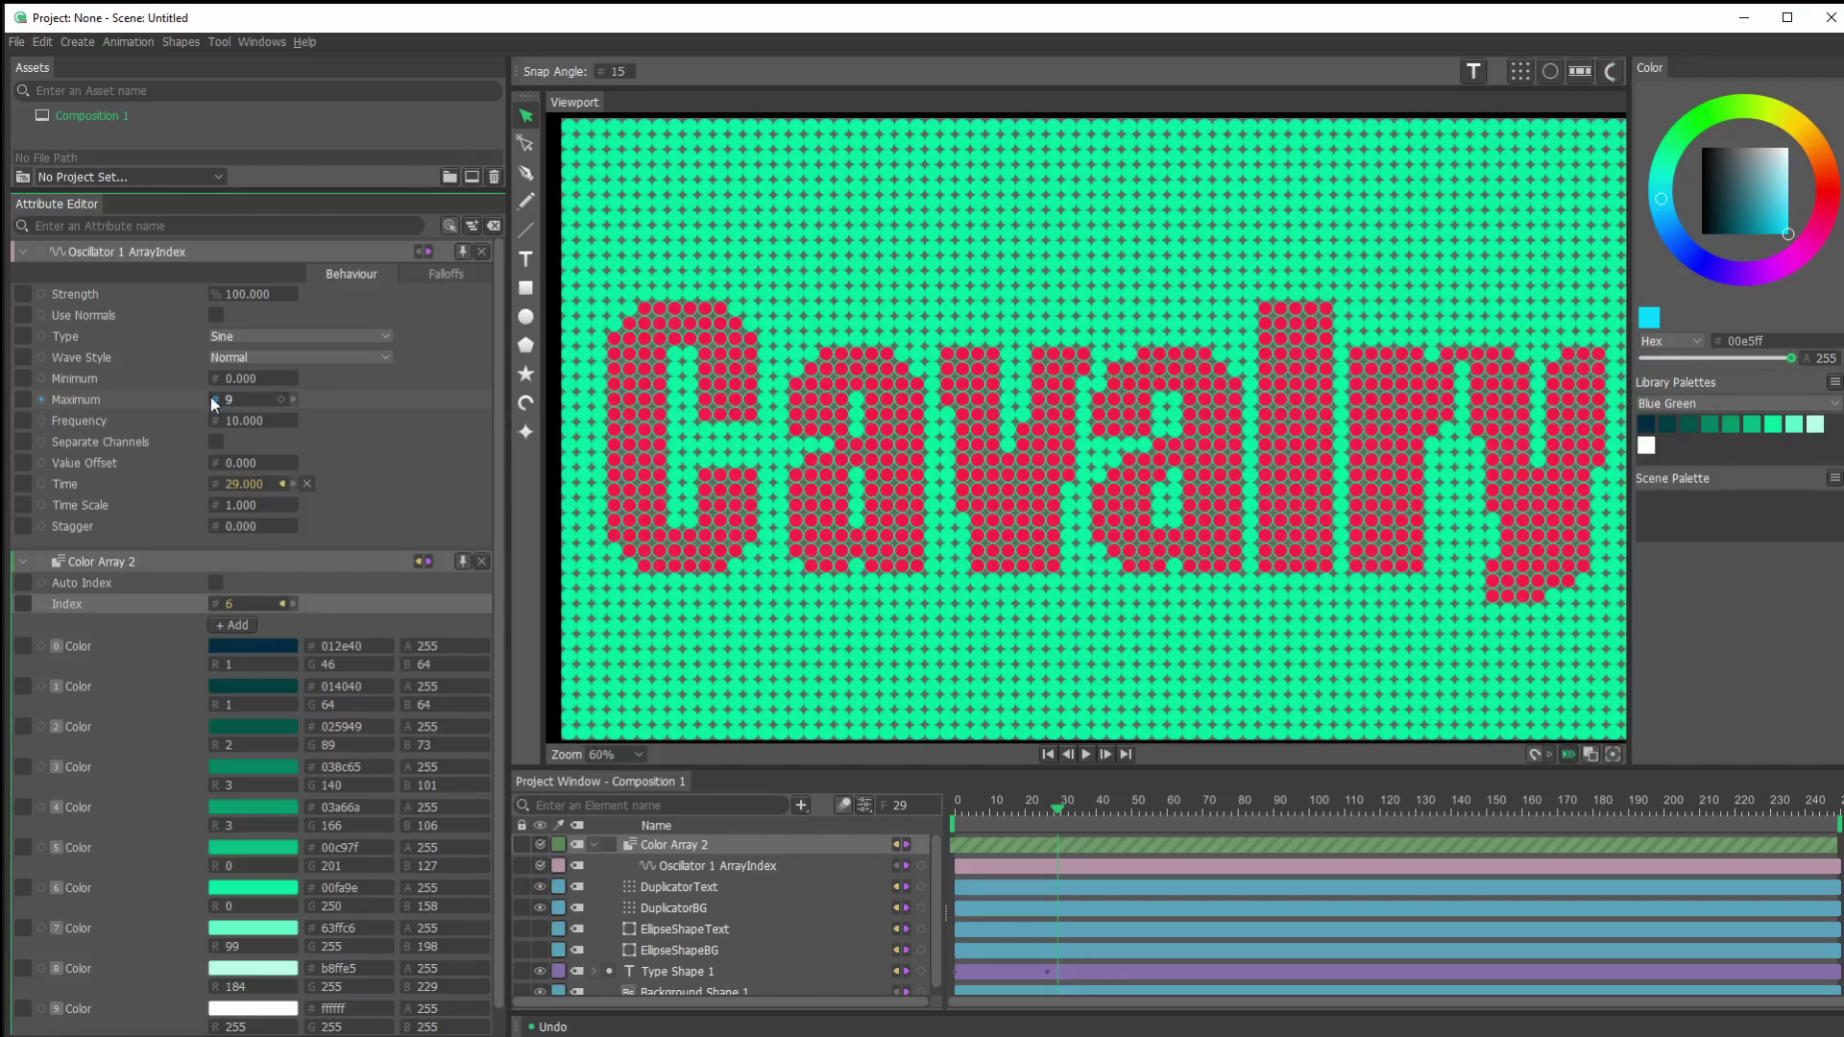
{"action": "type", "text": "9"}
{"action": "key", "text": "Return"}
Preview the background colour oscillation along the timeline and set the oscillator's Stagger to 0.21.
{"action": "left_click_drag", "start_coordinate": [1048, 816], "coordinate": [1136, 822]}
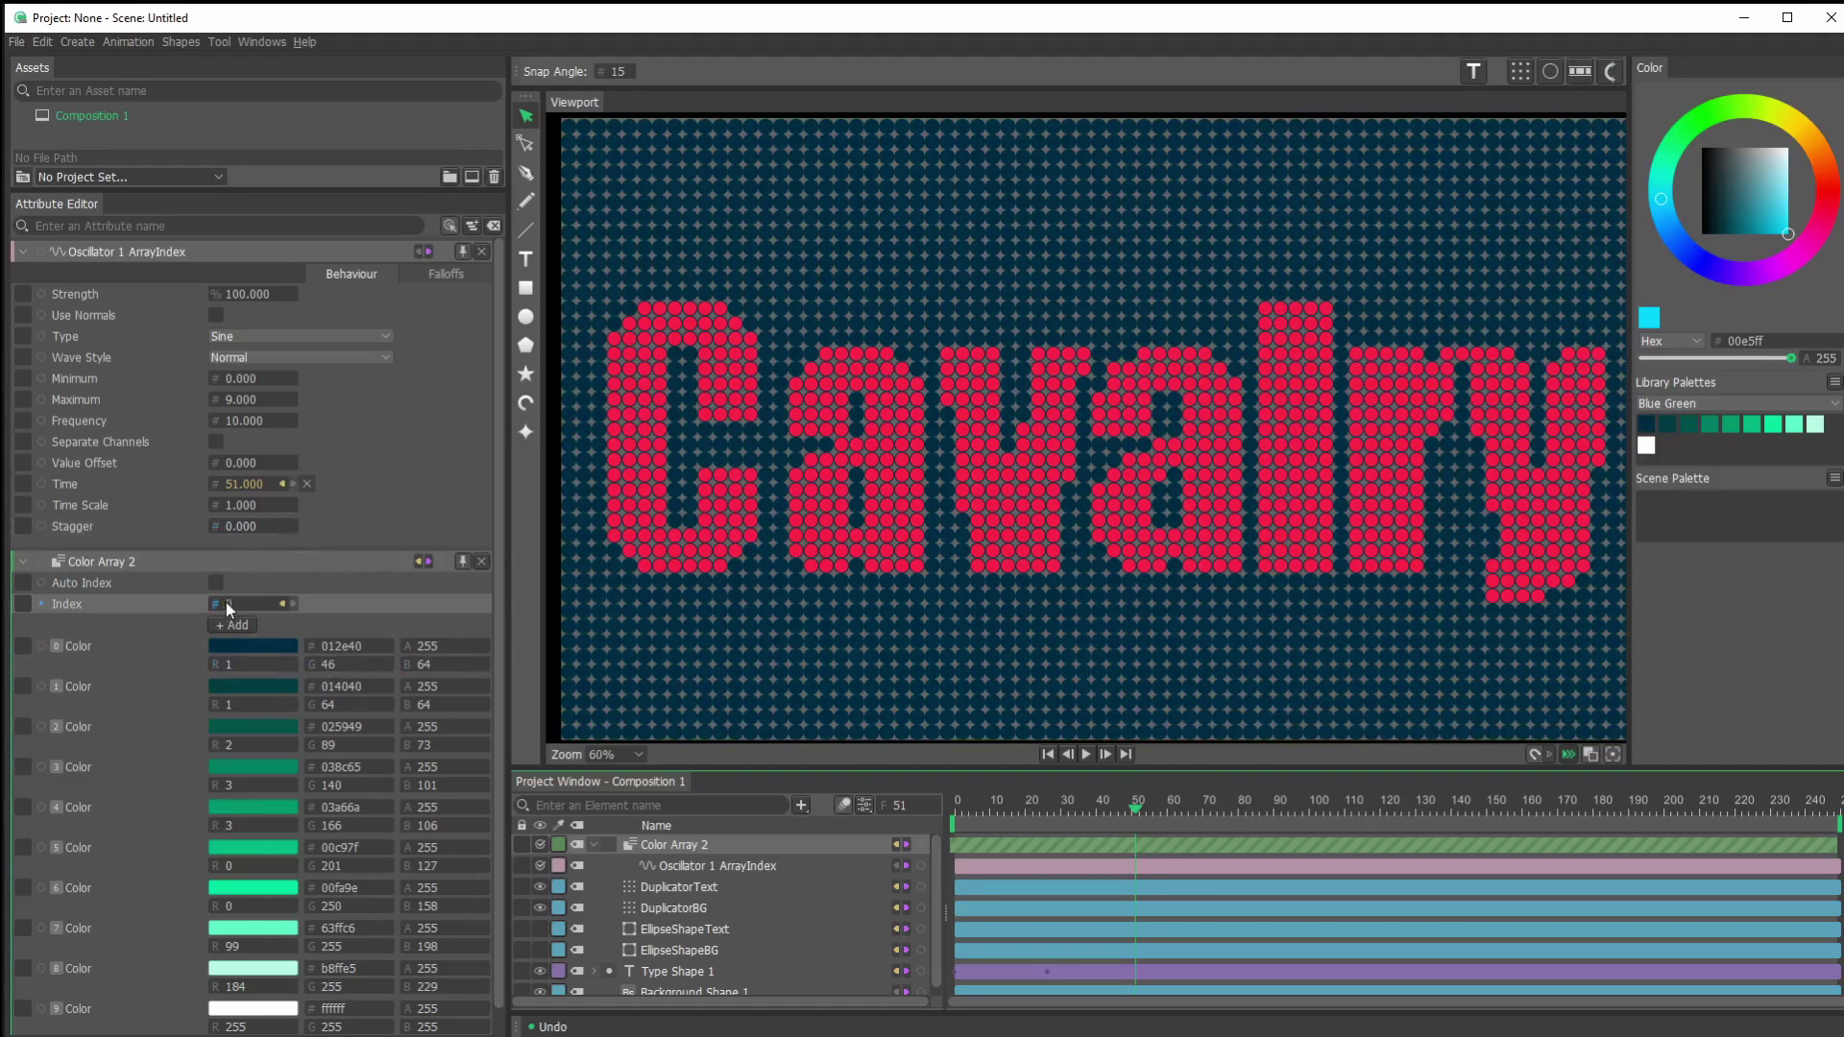
{"action": "left_click_drag", "start_coordinate": [1126, 816], "coordinate": [931, 808]}
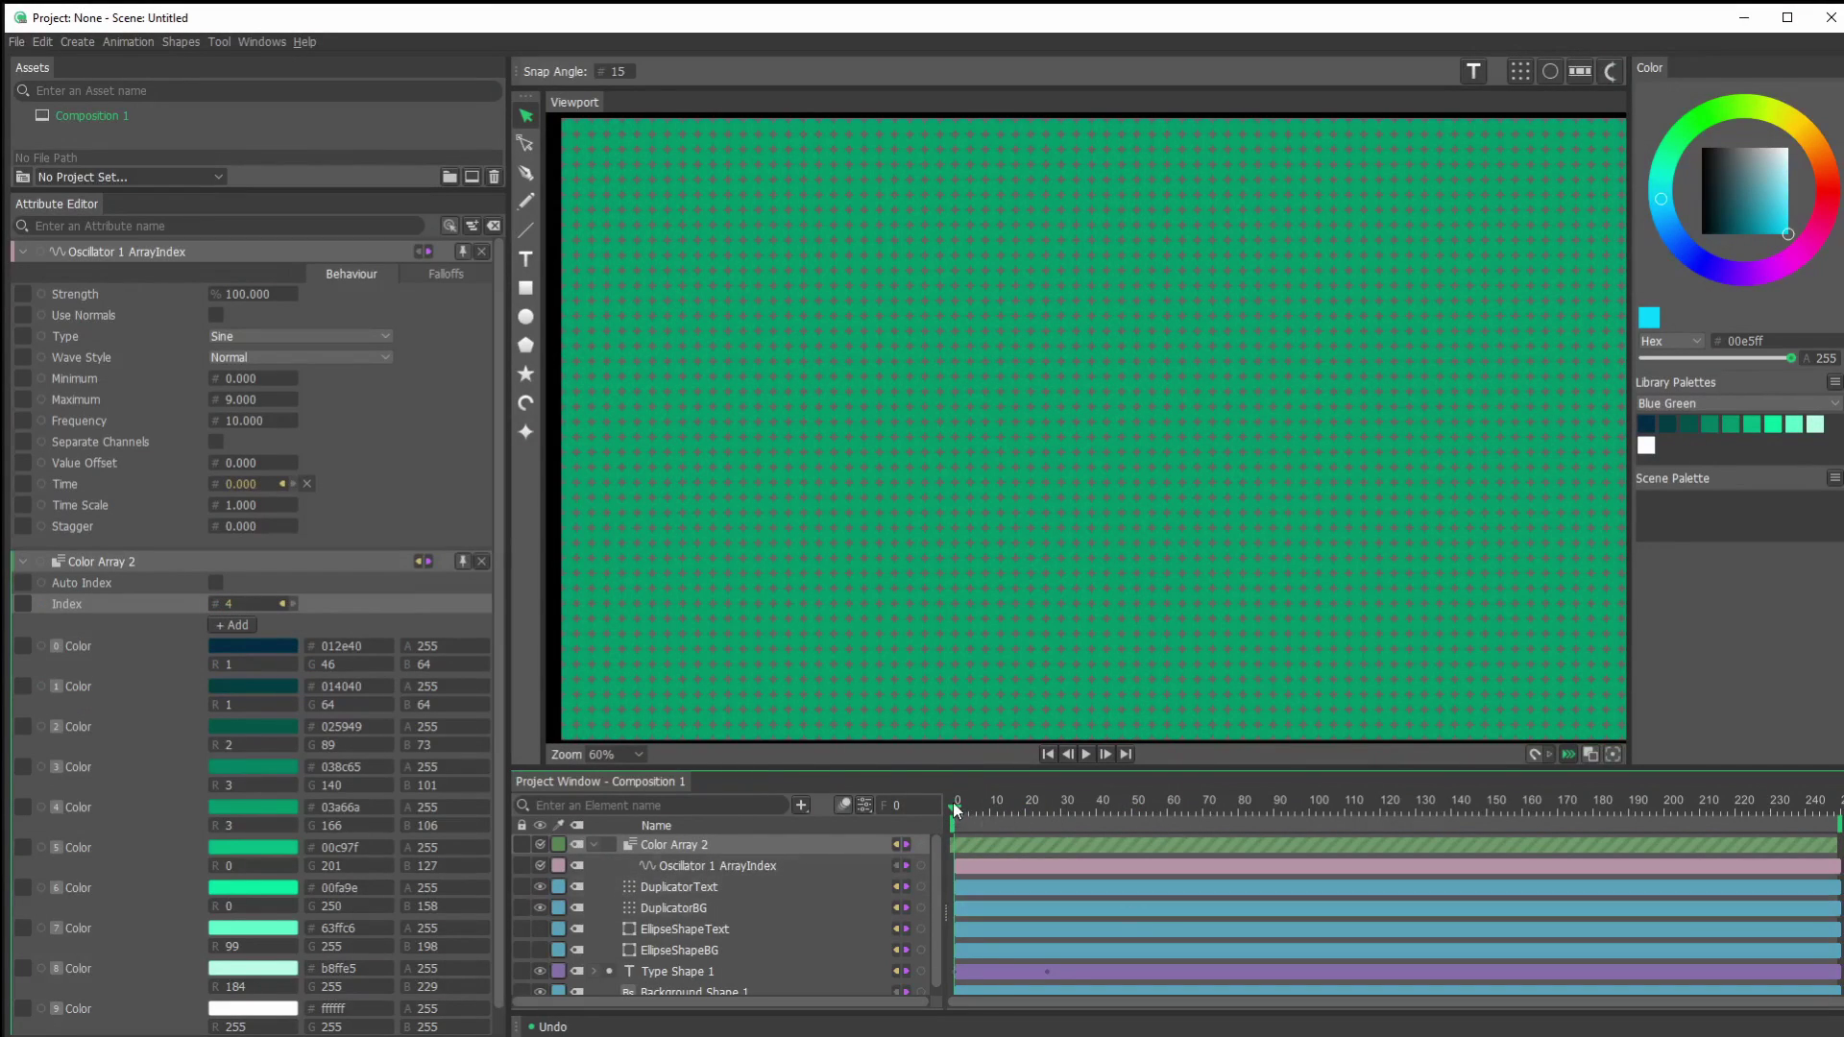
{"action": "left_click_drag", "start_coordinate": [953, 811], "coordinate": [1110, 832]}
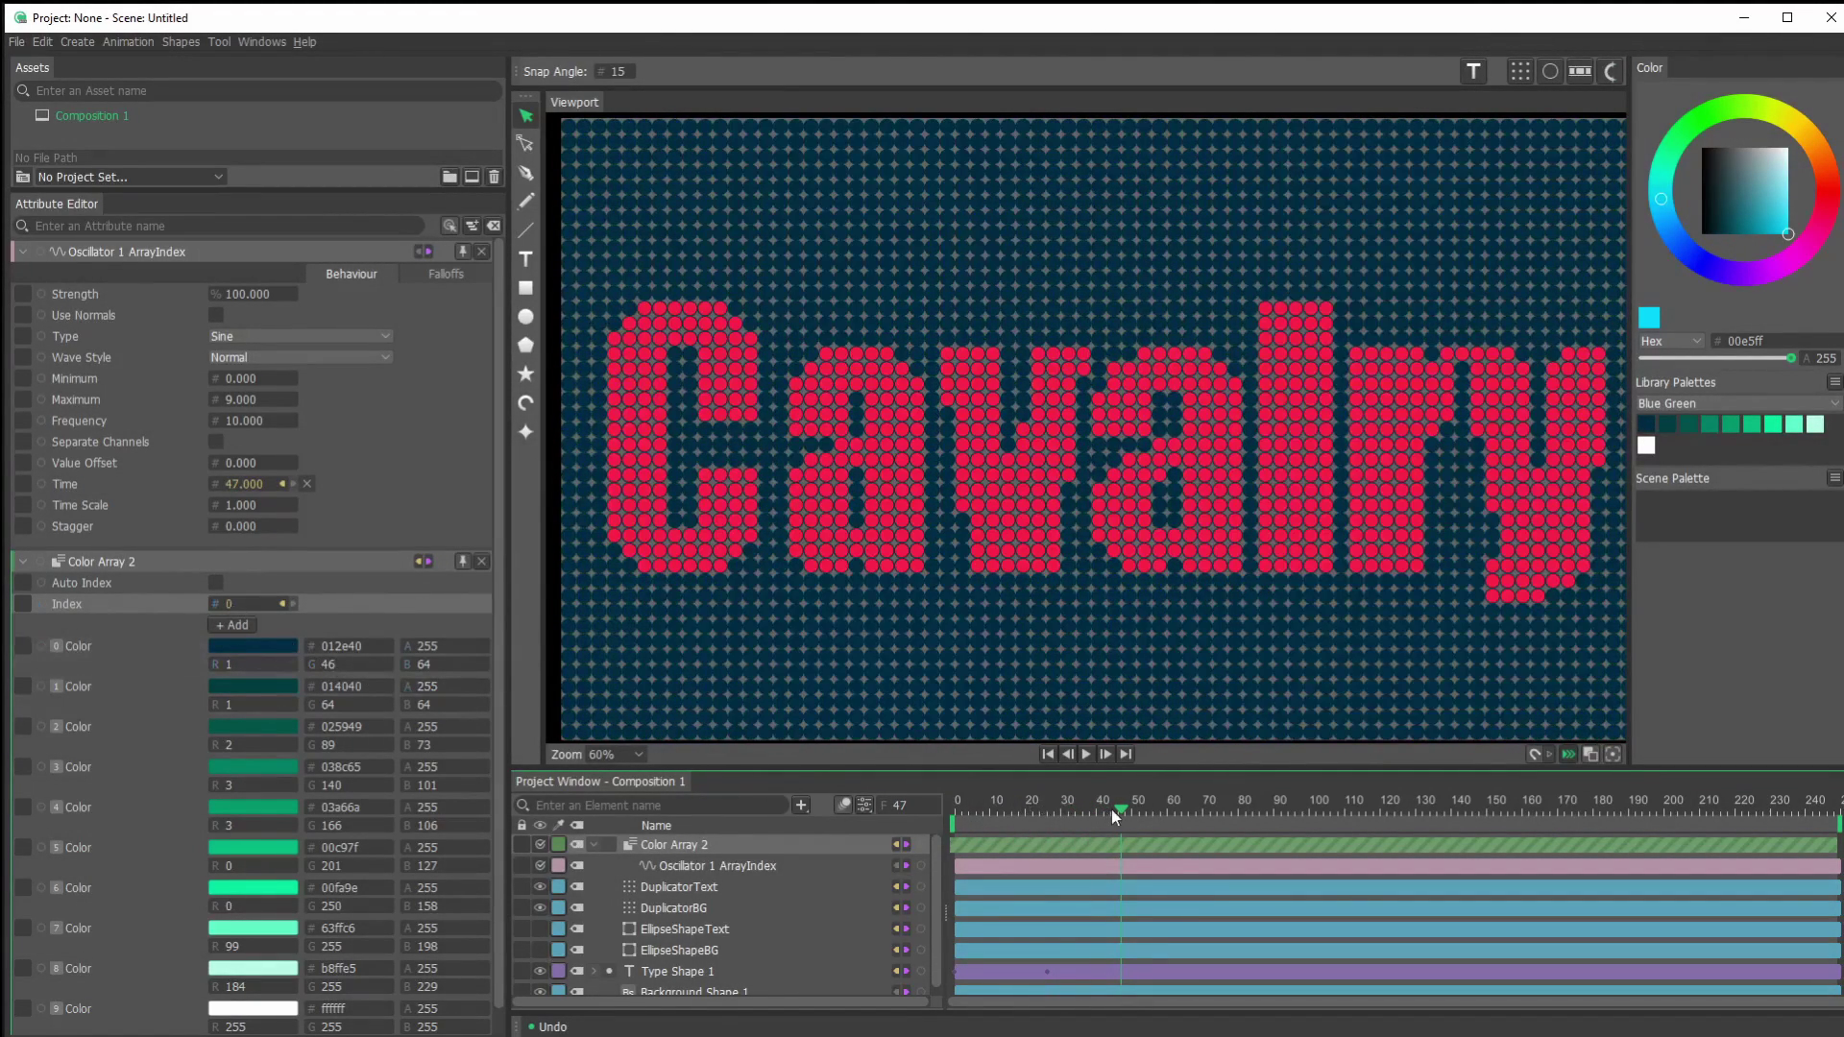
{"action": "left_click_drag", "start_coordinate": [1120, 811], "coordinate": [1051, 796]}
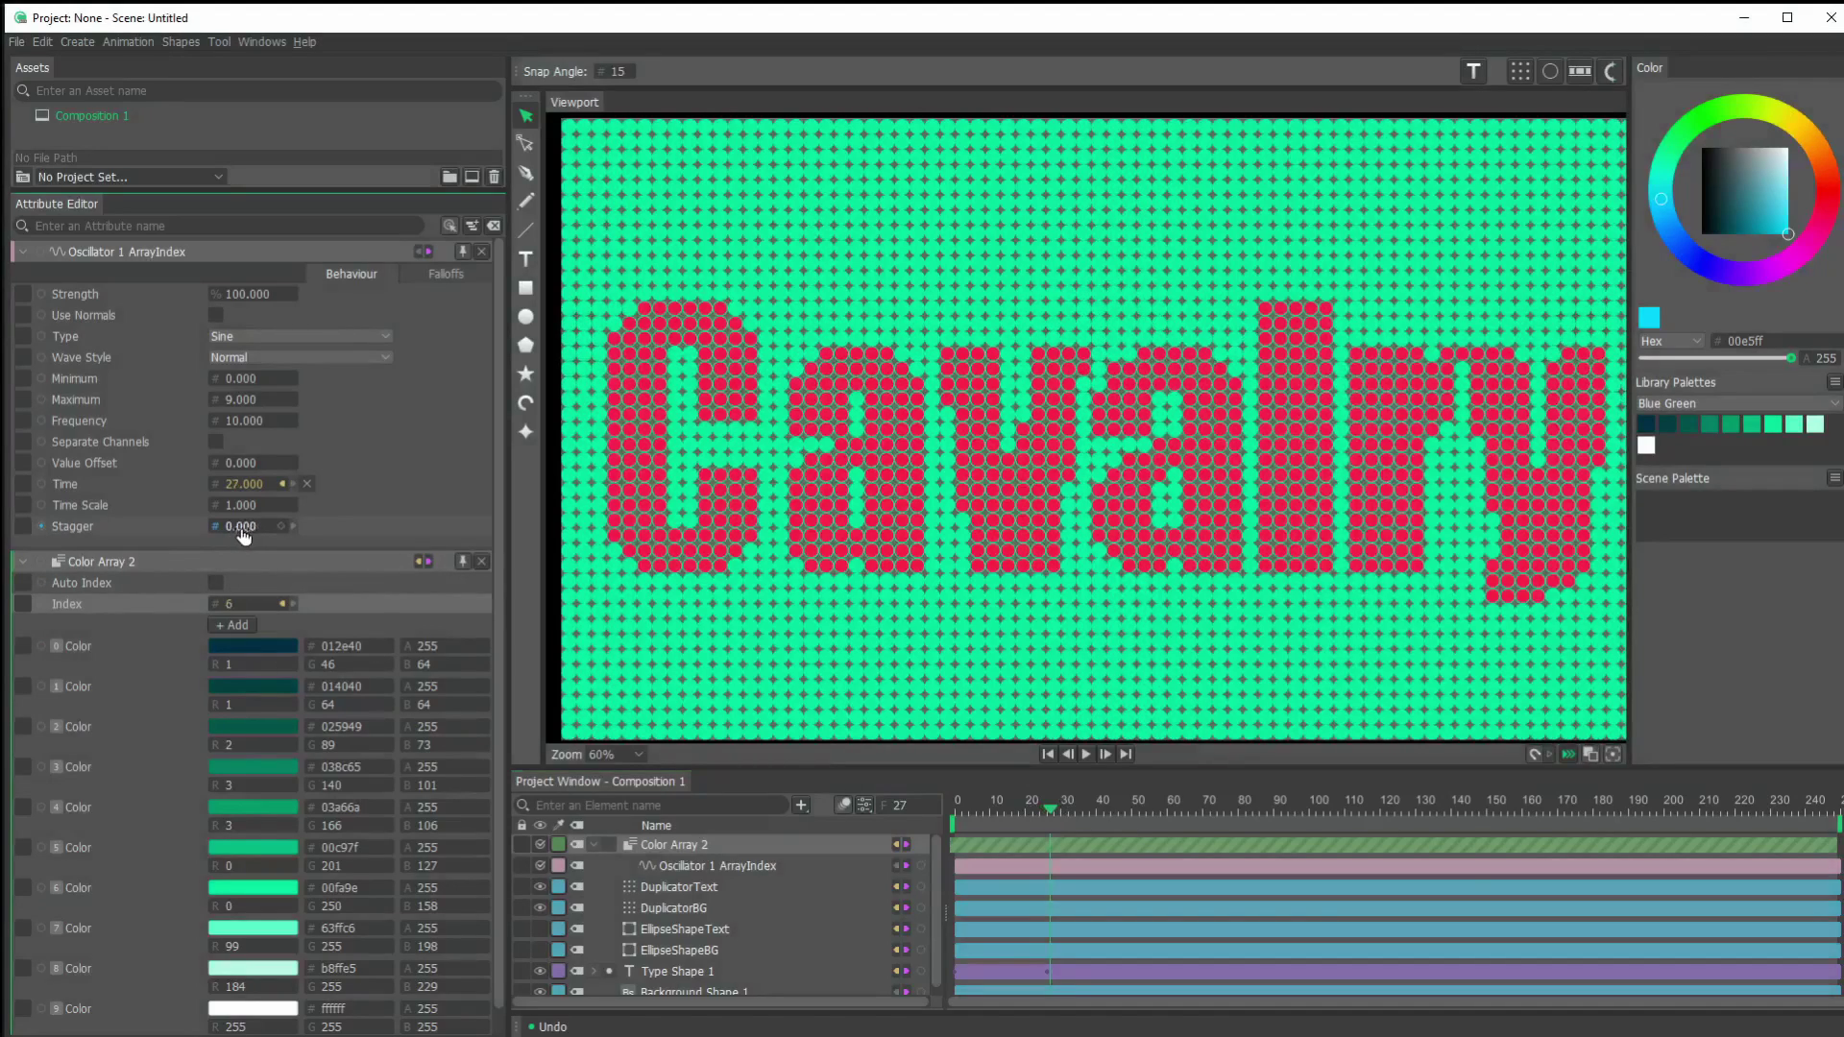
{"action": "left_click_drag", "start_coordinate": [248, 534], "coordinate": [265, 543]}
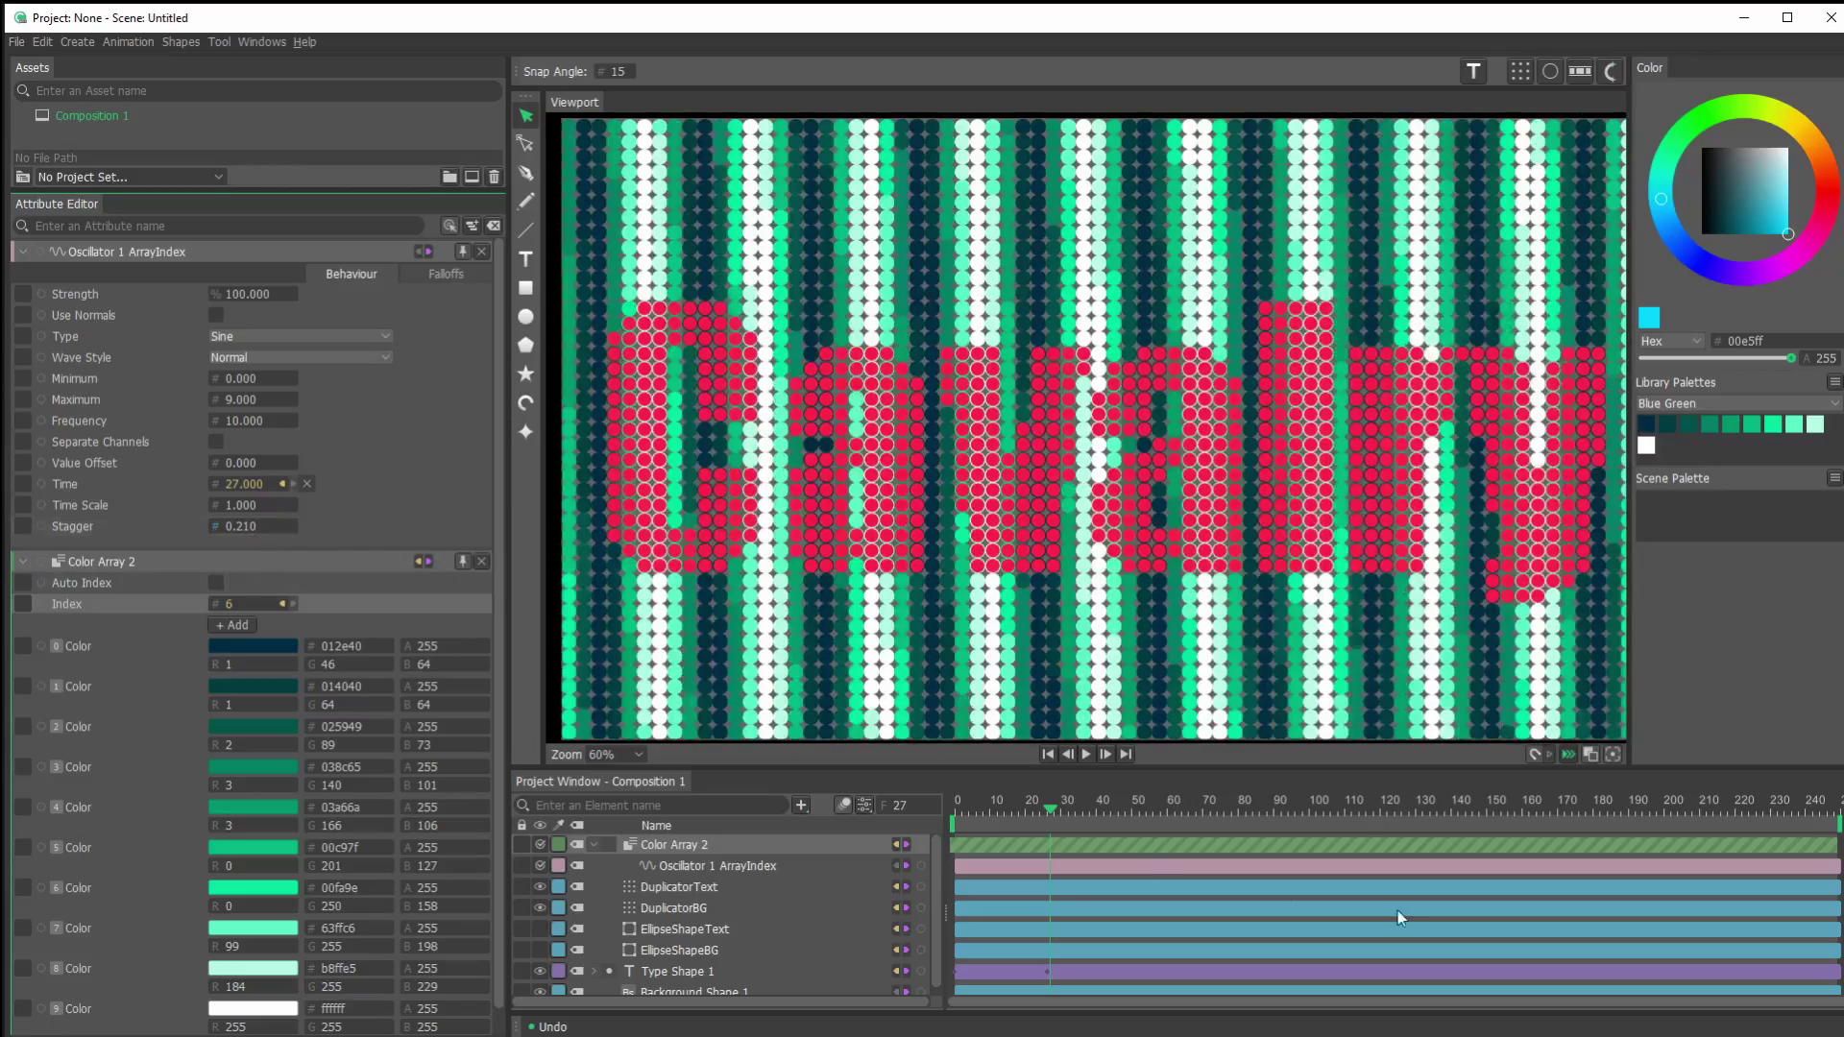
{"action": "left_click_drag", "start_coordinate": [1052, 809], "coordinate": [1132, 810]}
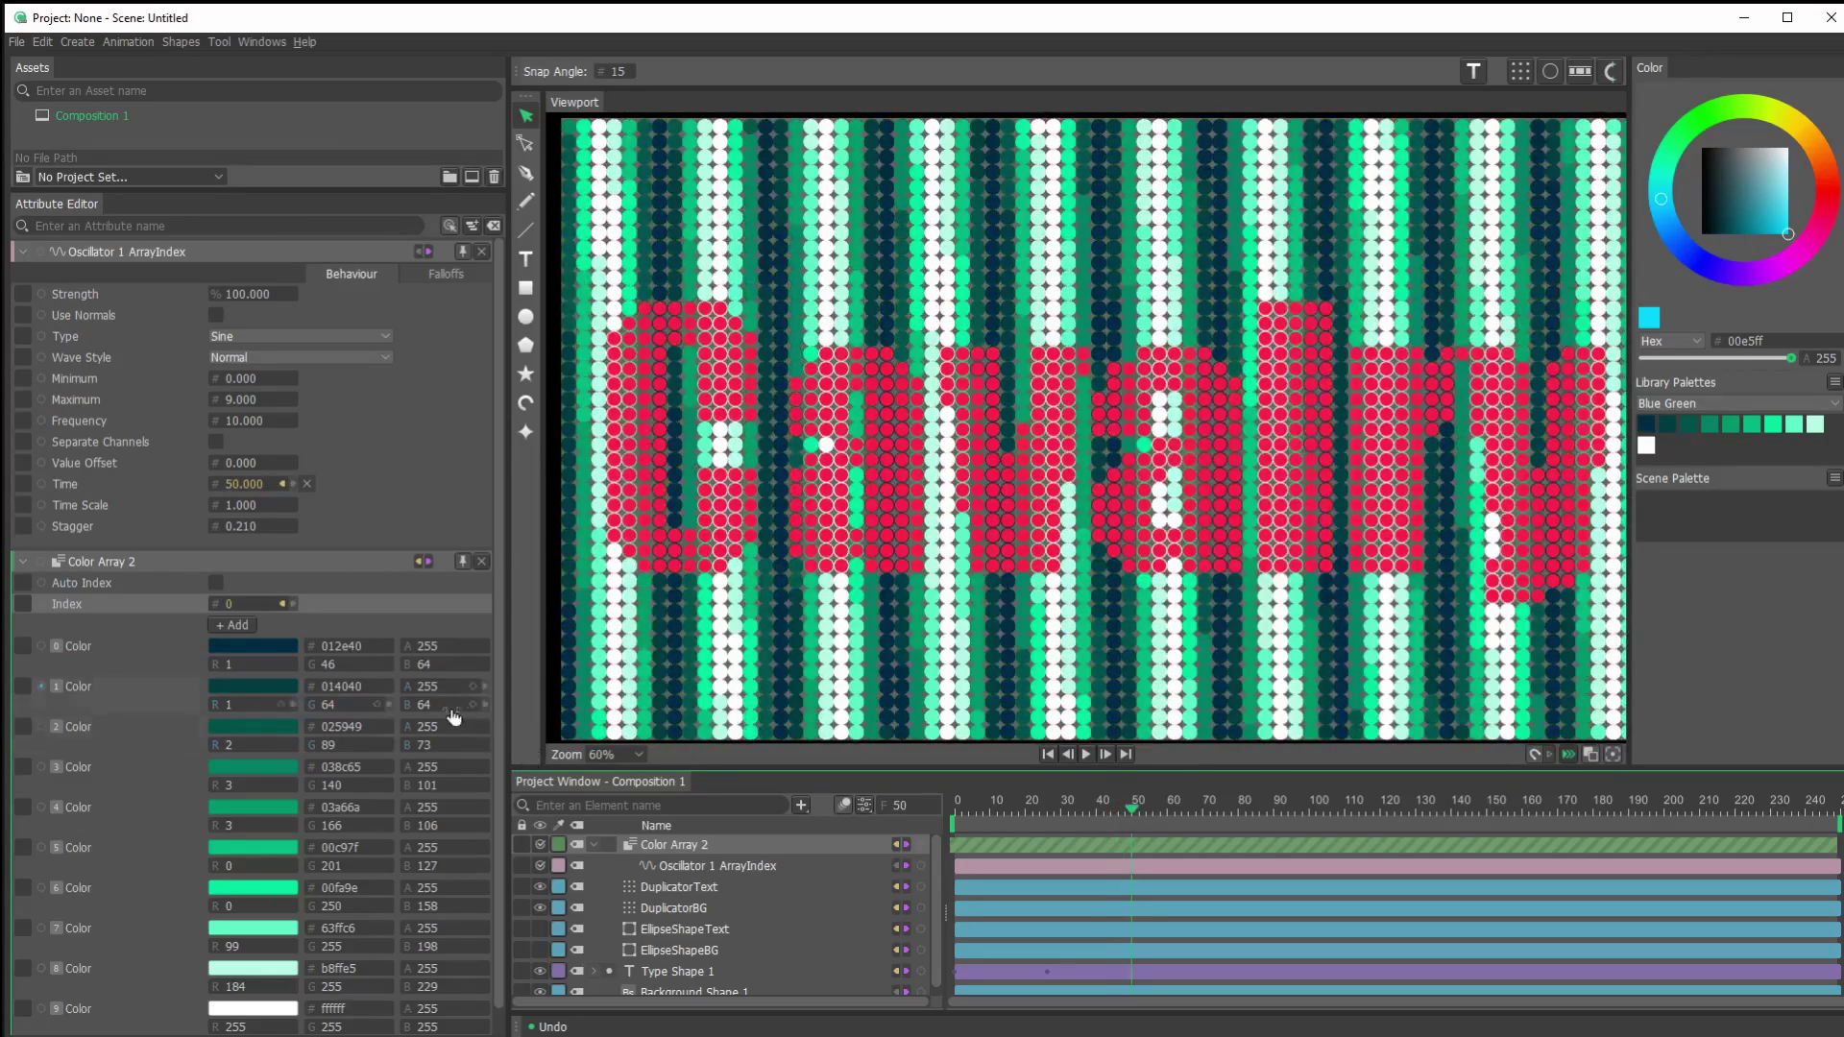
Try several fonts on Type Shape 1, settling on MS Gothic Bold.
{"action": "left_click", "coordinate": [684, 974]}
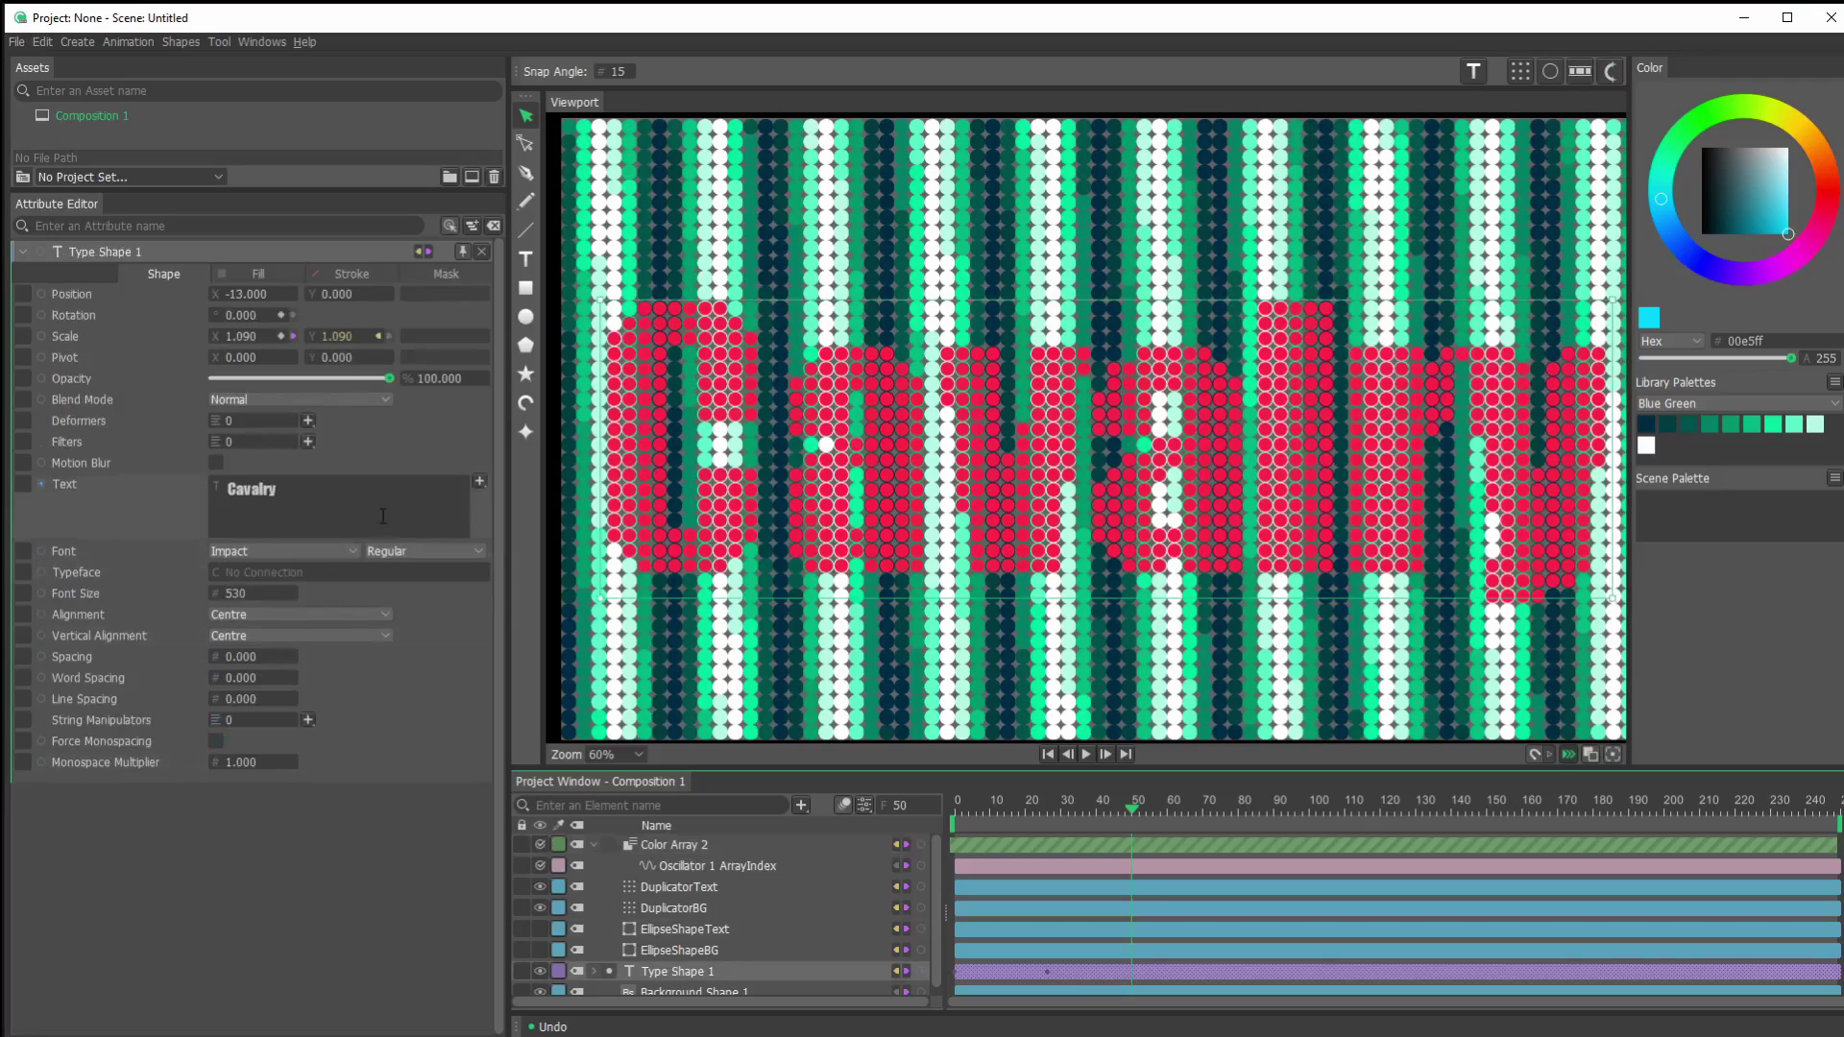
{"action": "left_click", "coordinate": [327, 557]}
{"action": "left_click", "coordinate": [306, 533]}
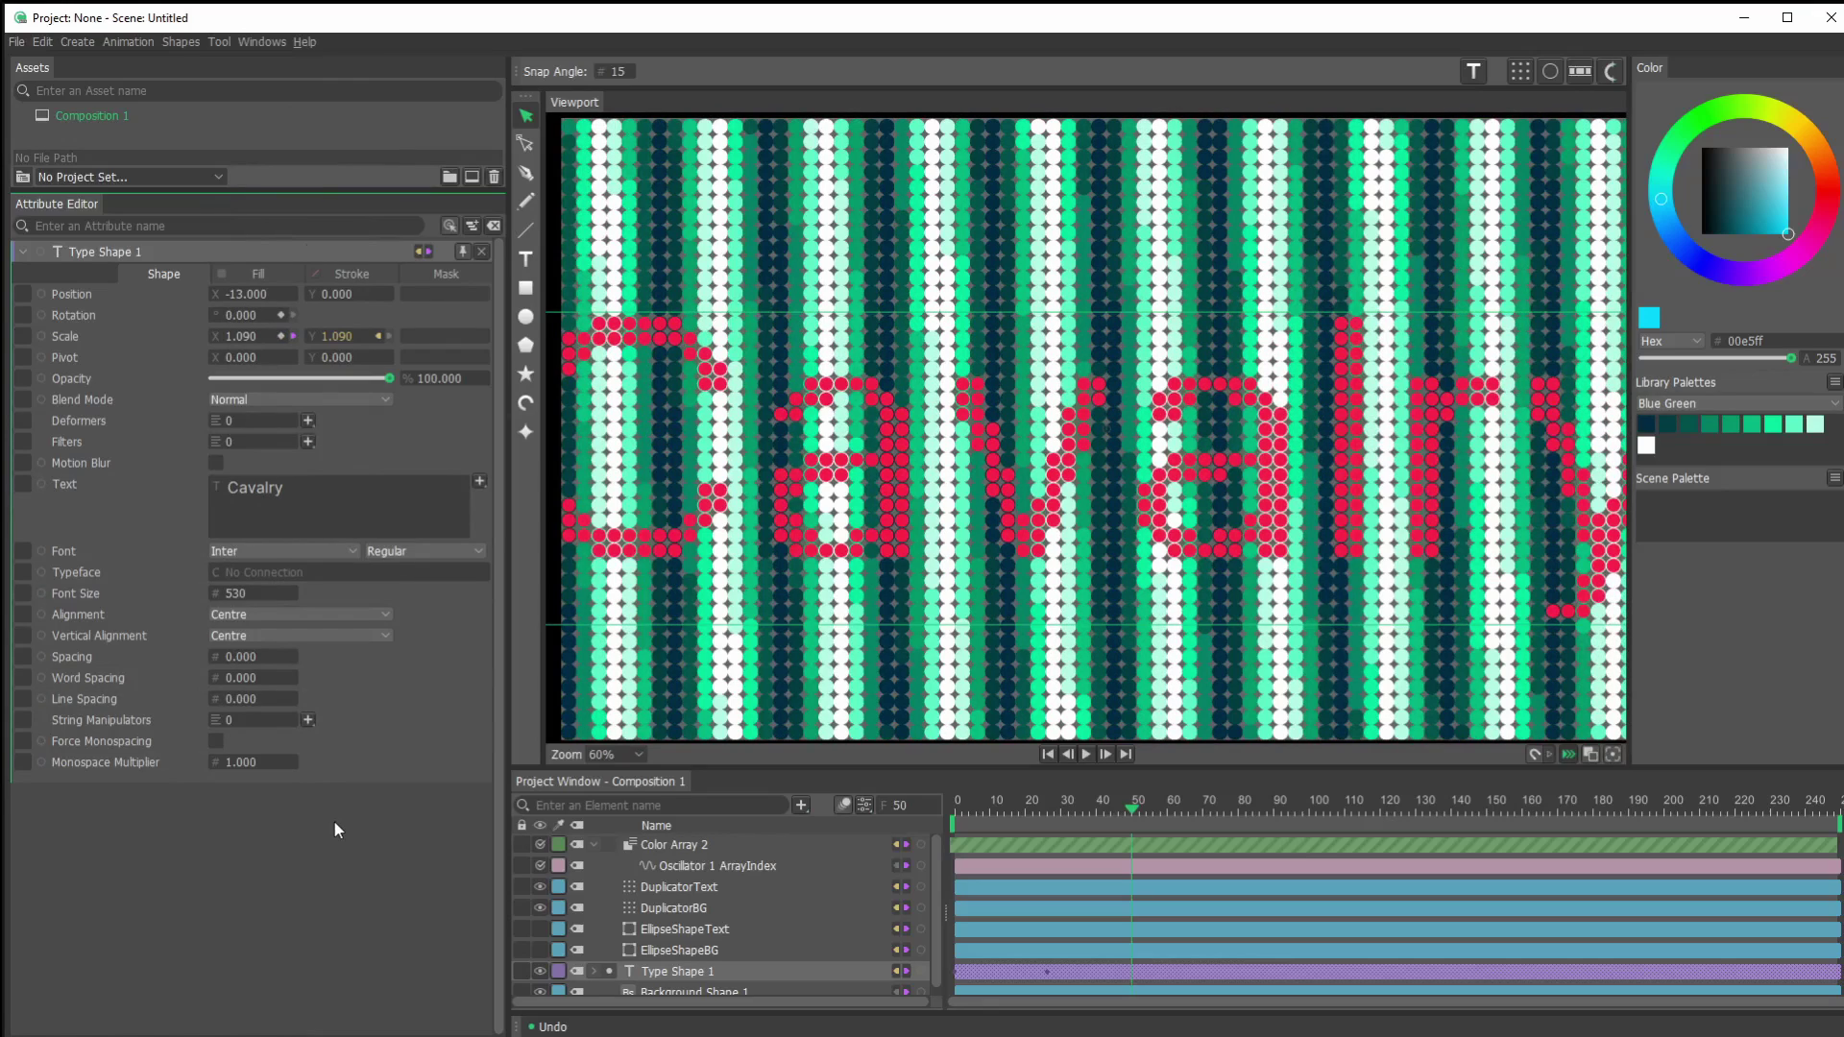
{"action": "key", "text": "Down"}
{"action": "key", "text": "Down"}
{"action": "key", "text": "Down"}
{"action": "key", "text": "Down"}
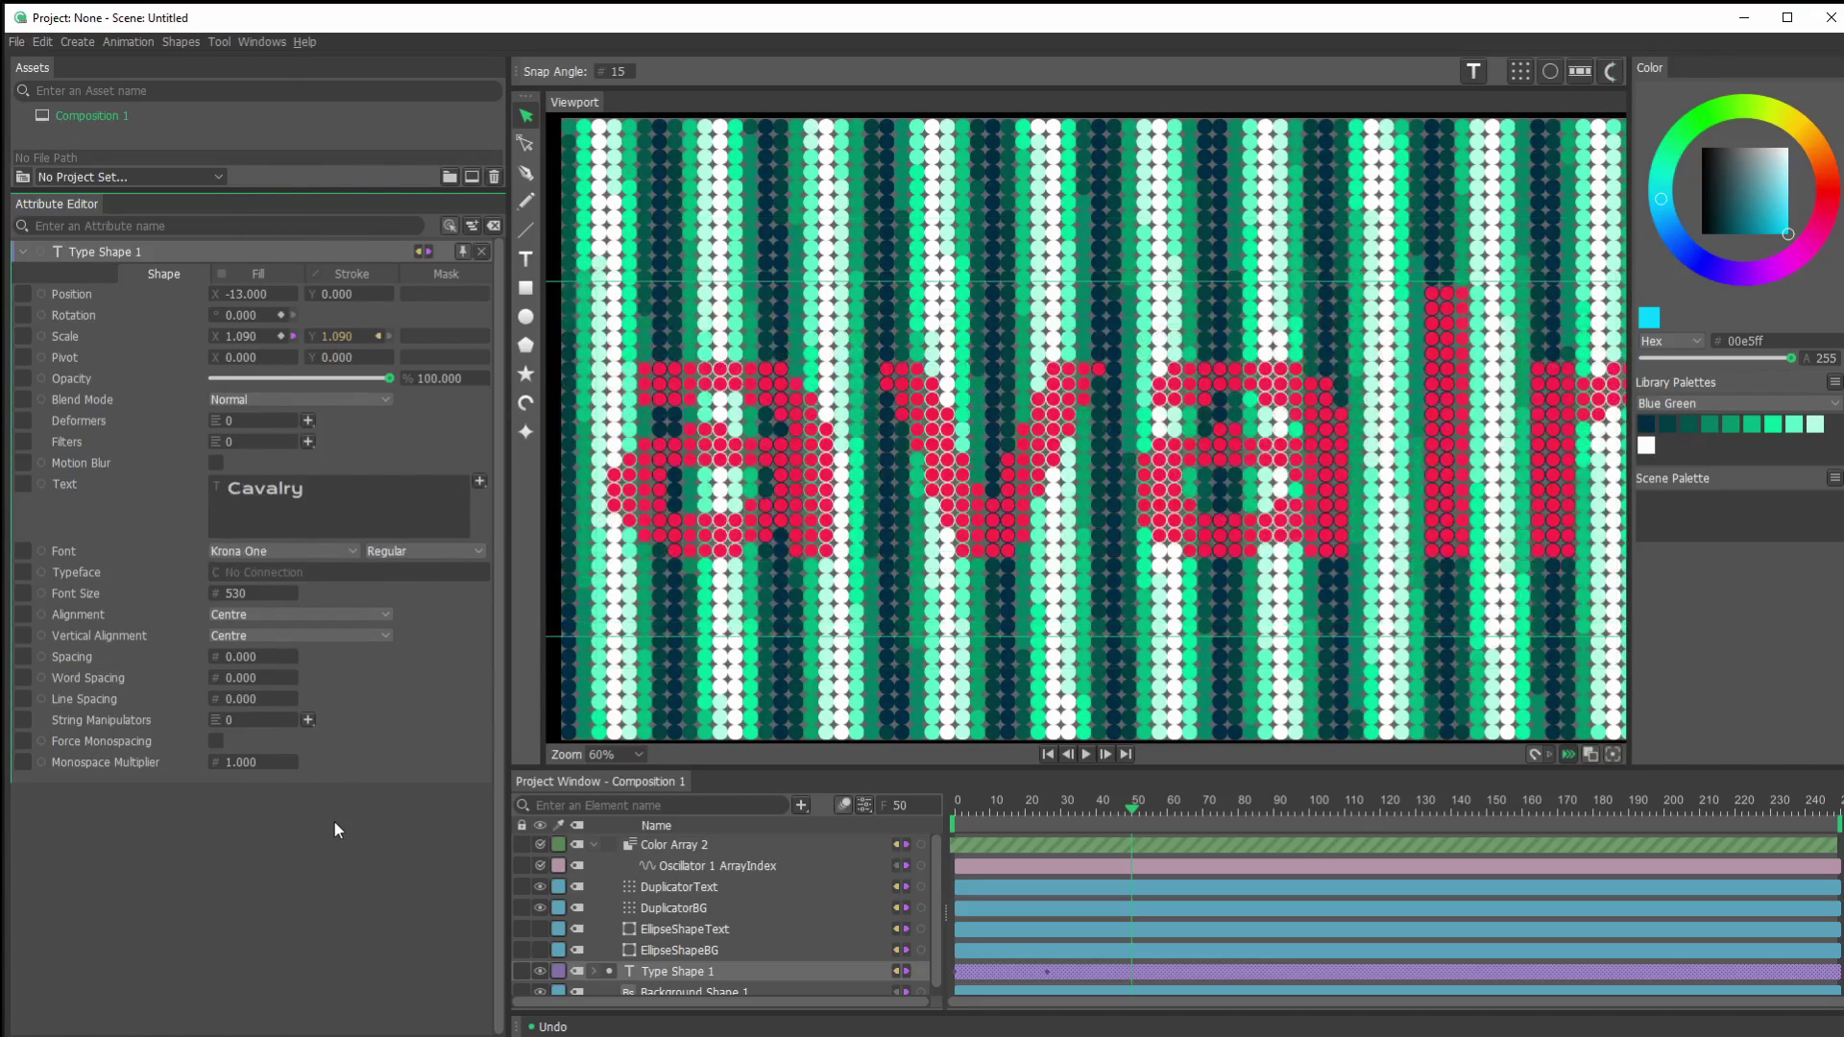
{"action": "key", "text": "Down"}
{"action": "key", "text": "Down"}
{"action": "key", "text": "Down"}
{"action": "key", "text": "Down"}
{"action": "key", "text": "Down"}
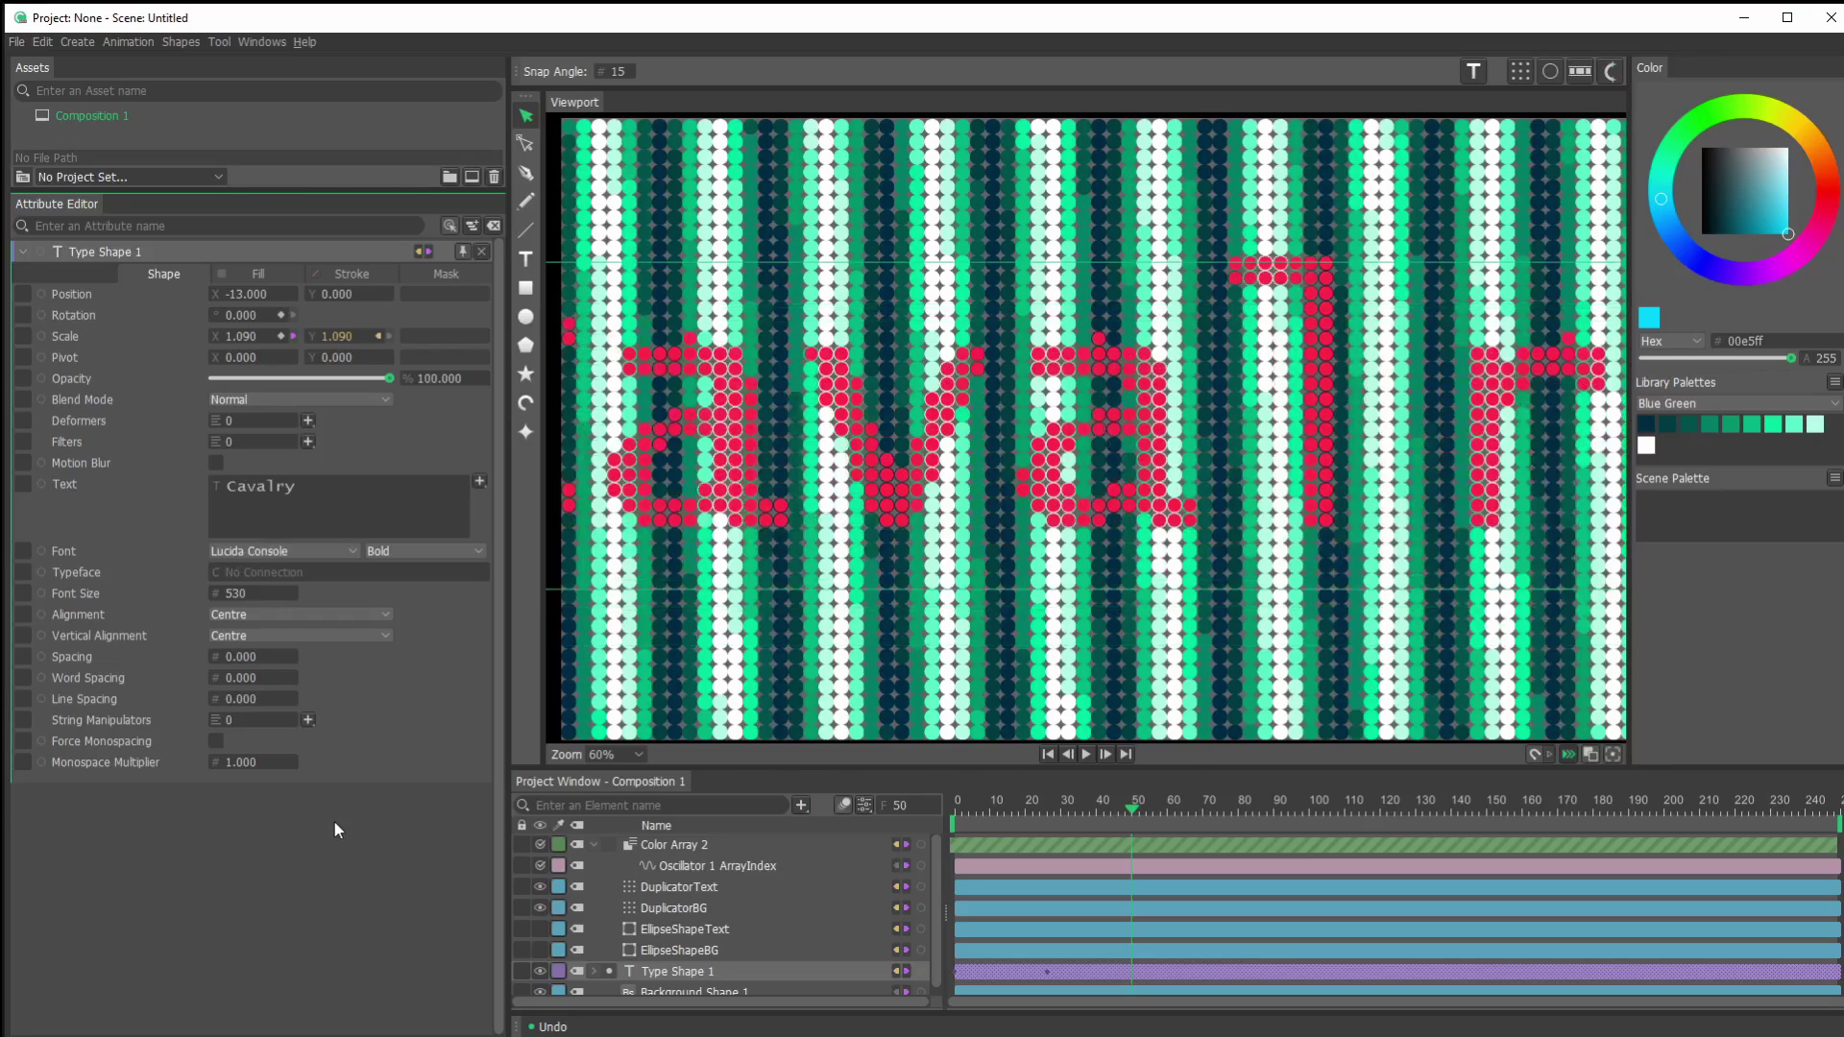
{"action": "key", "text": "Down"}
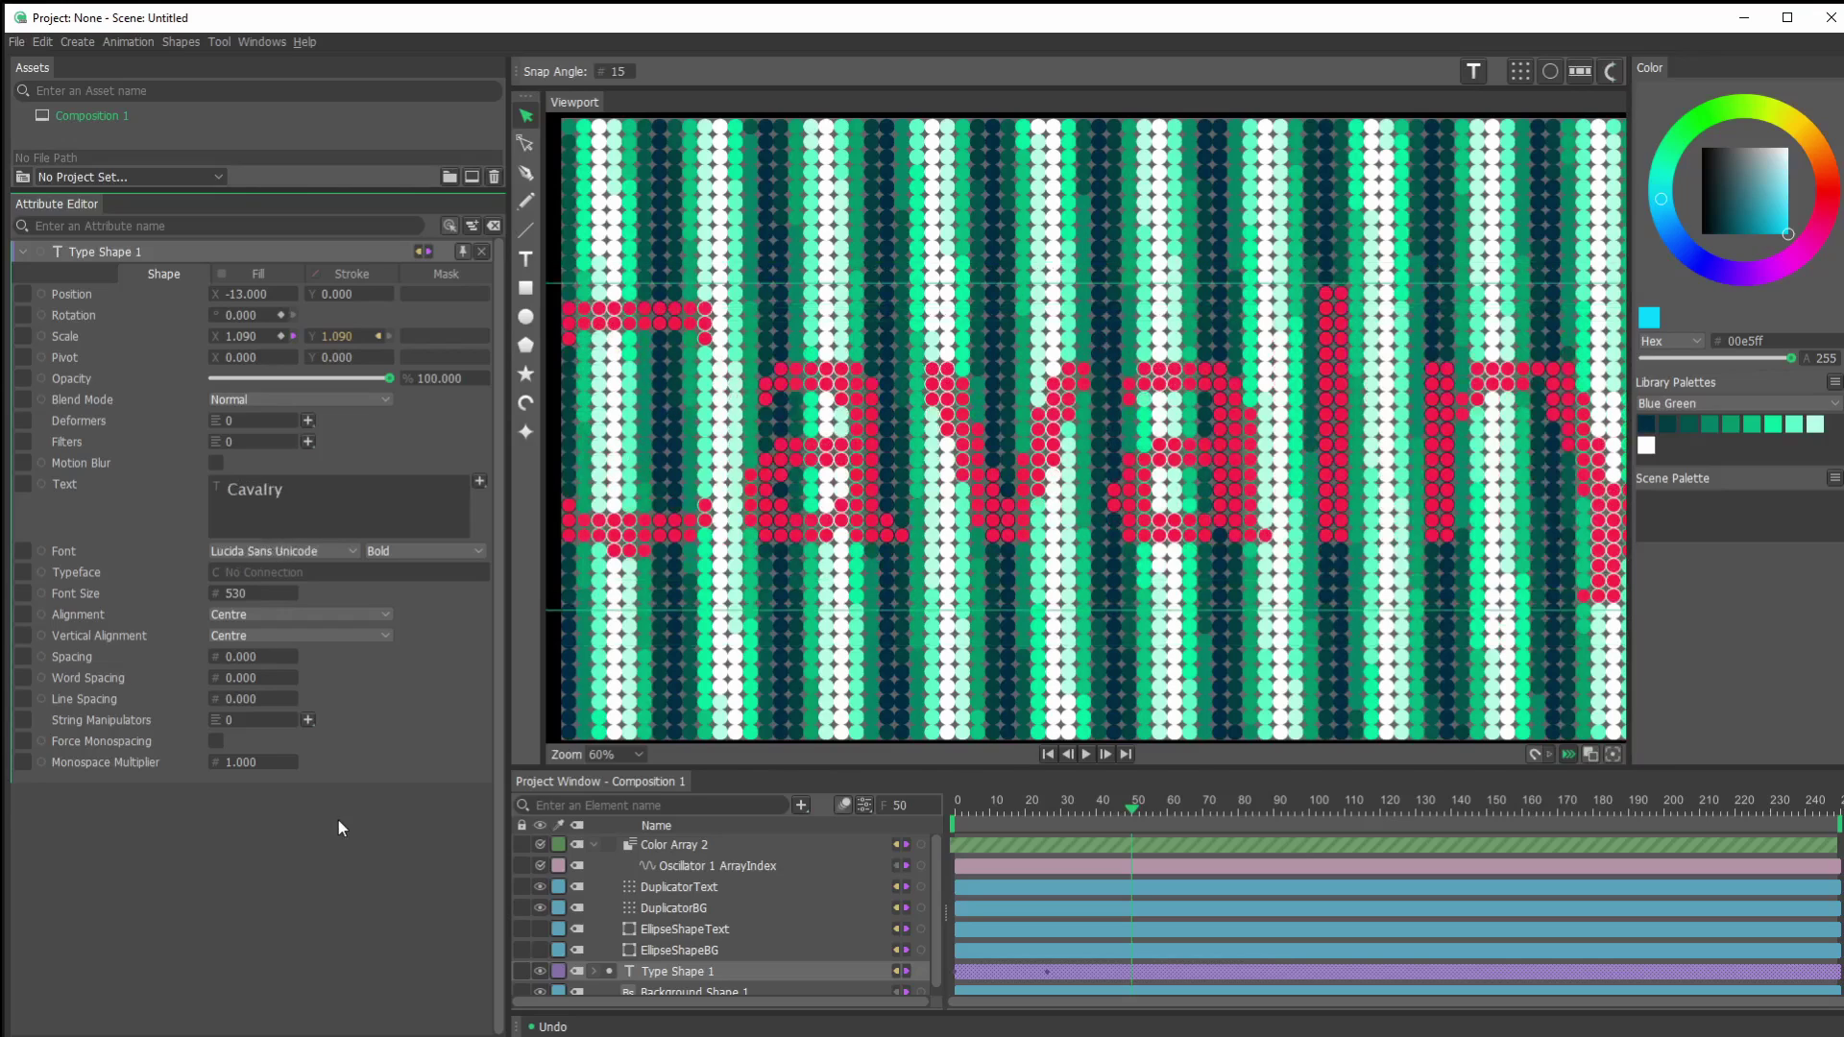
{"action": "key", "text": "Down"}
{"action": "key", "text": "Down"}
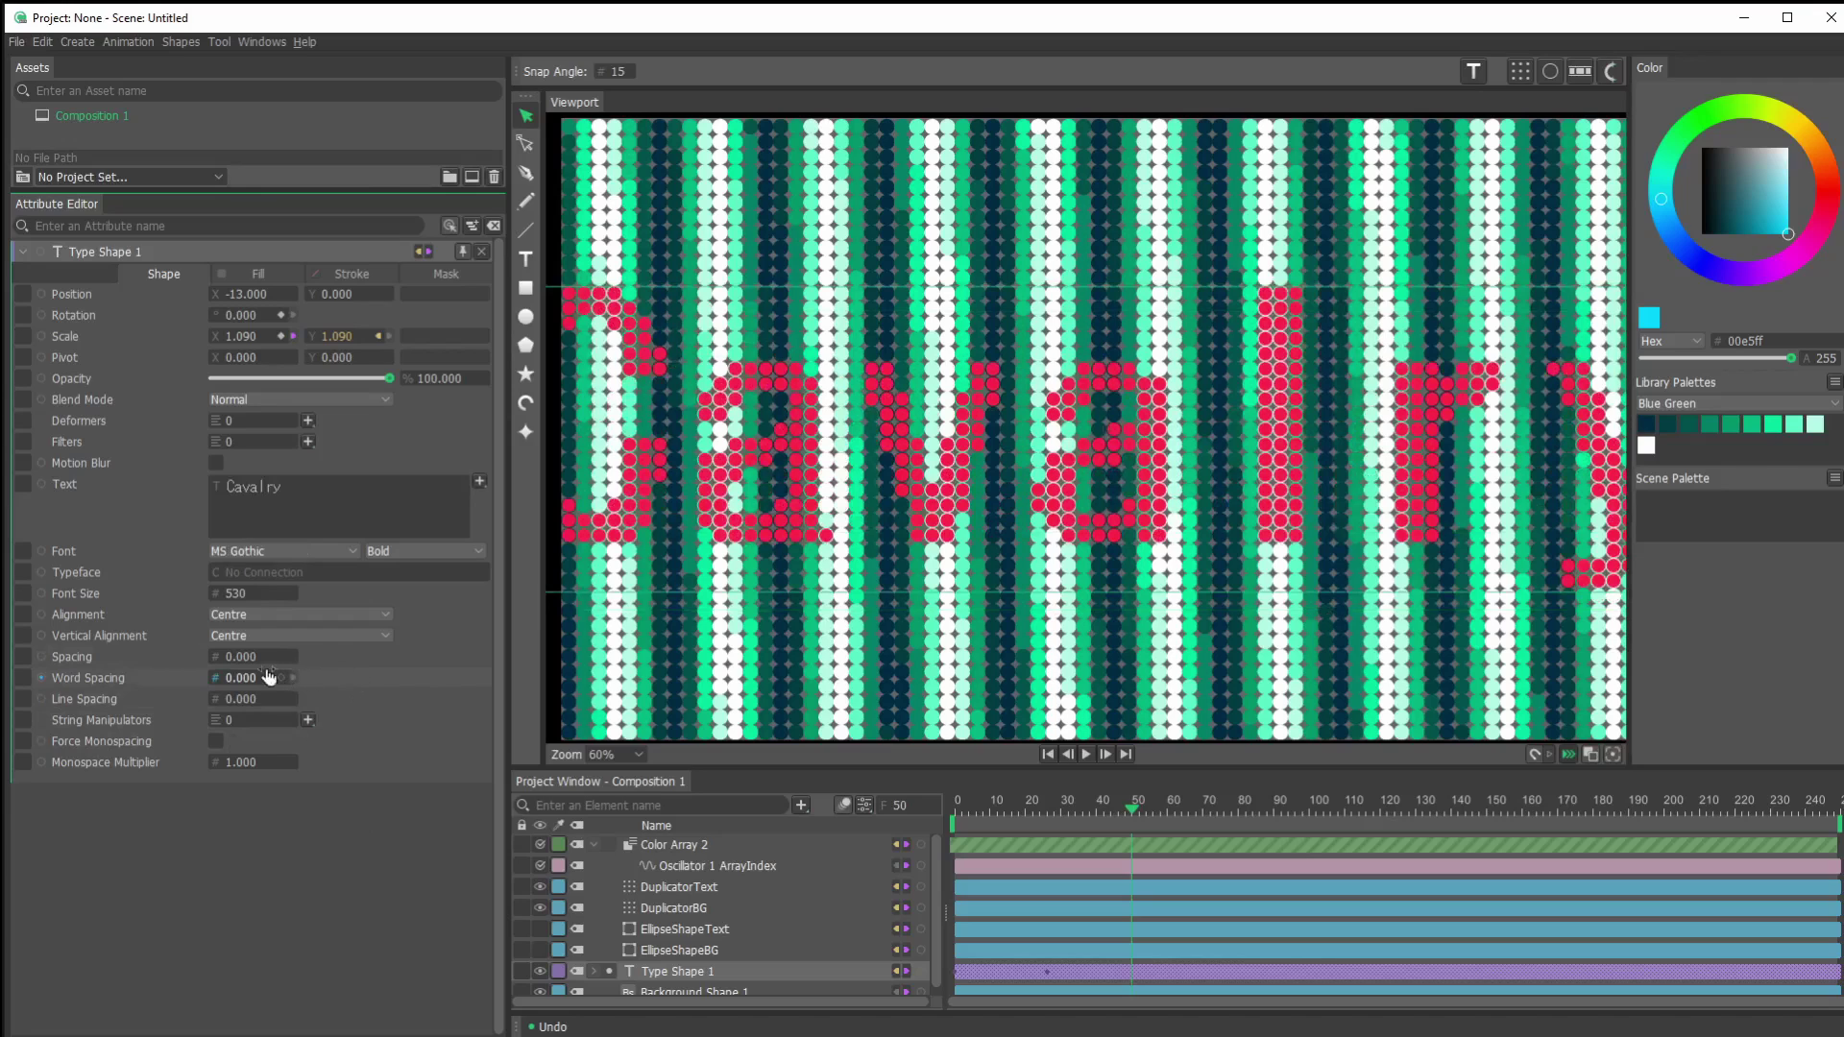
Reduce Type Shape 1's Font Size to 476 so the word fits inside the composition.
{"action": "left_click_drag", "start_coordinate": [239, 605], "coordinate": [232, 605]}
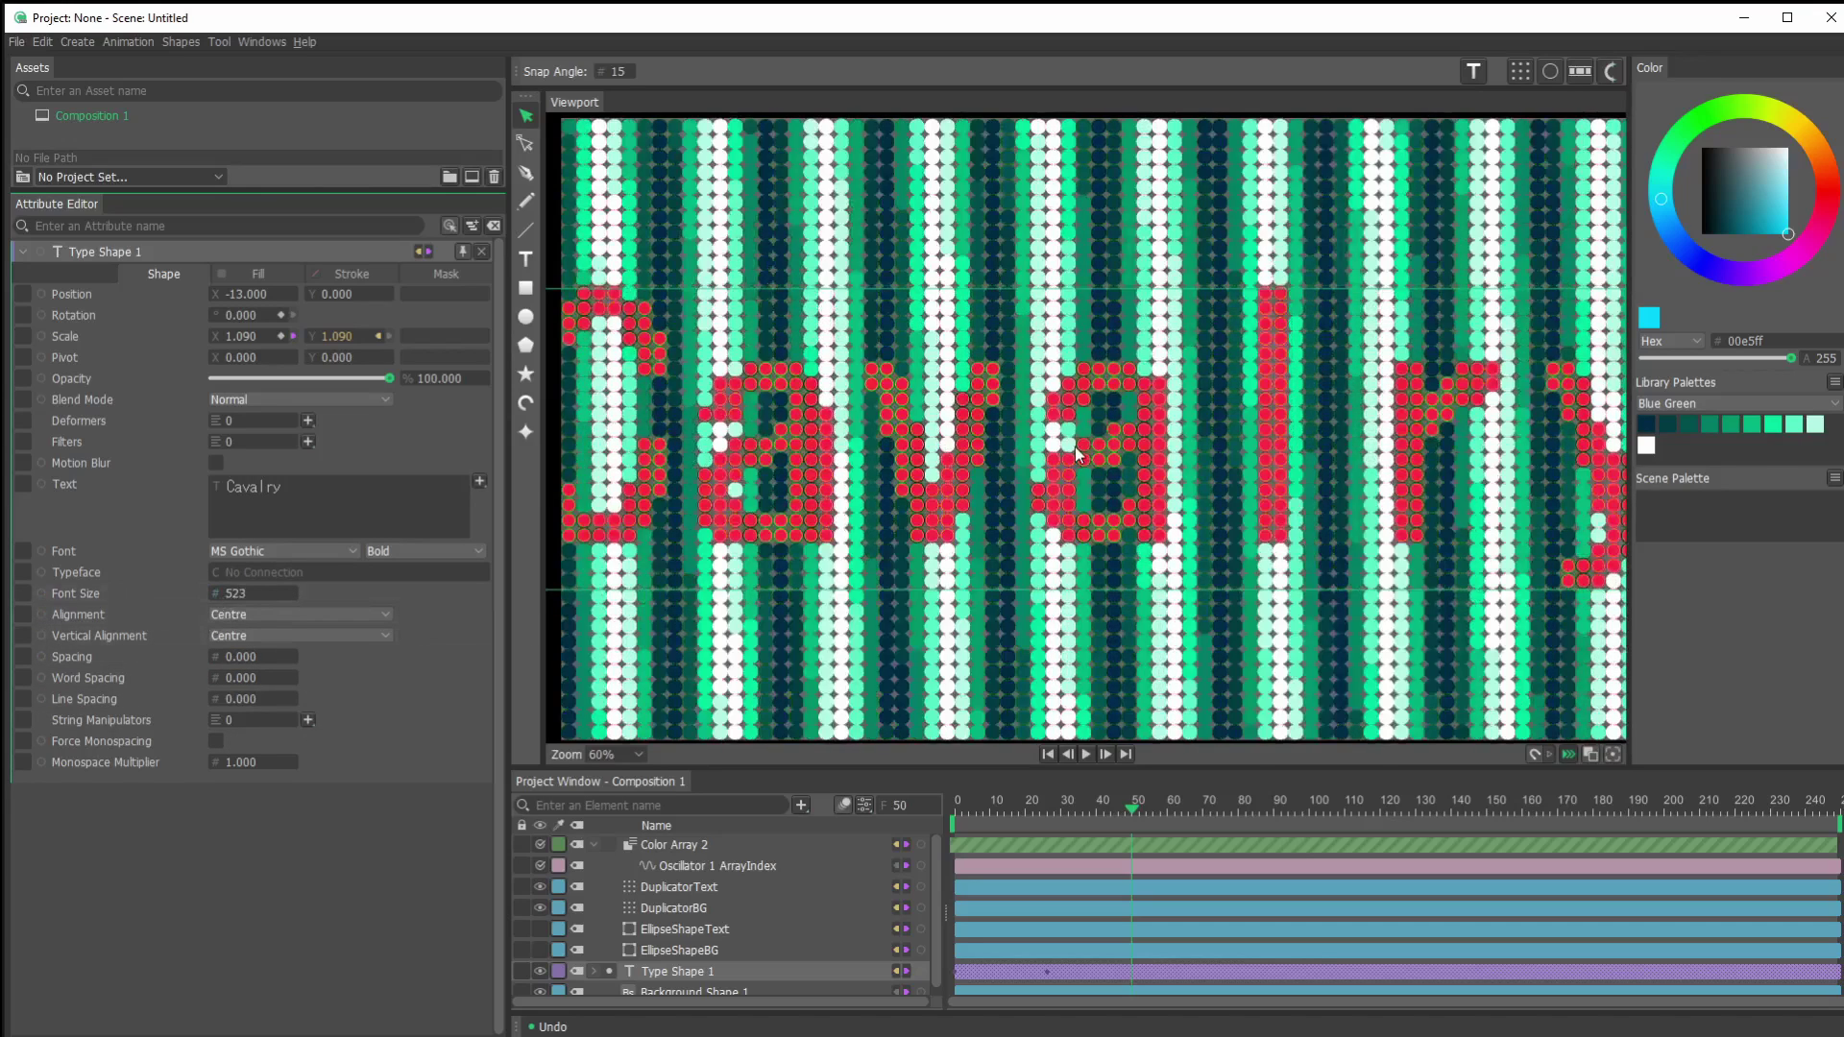
{"action": "scroll", "coordinate": [1075, 447], "scroll_direction": "down", "scroll_amount": 1}
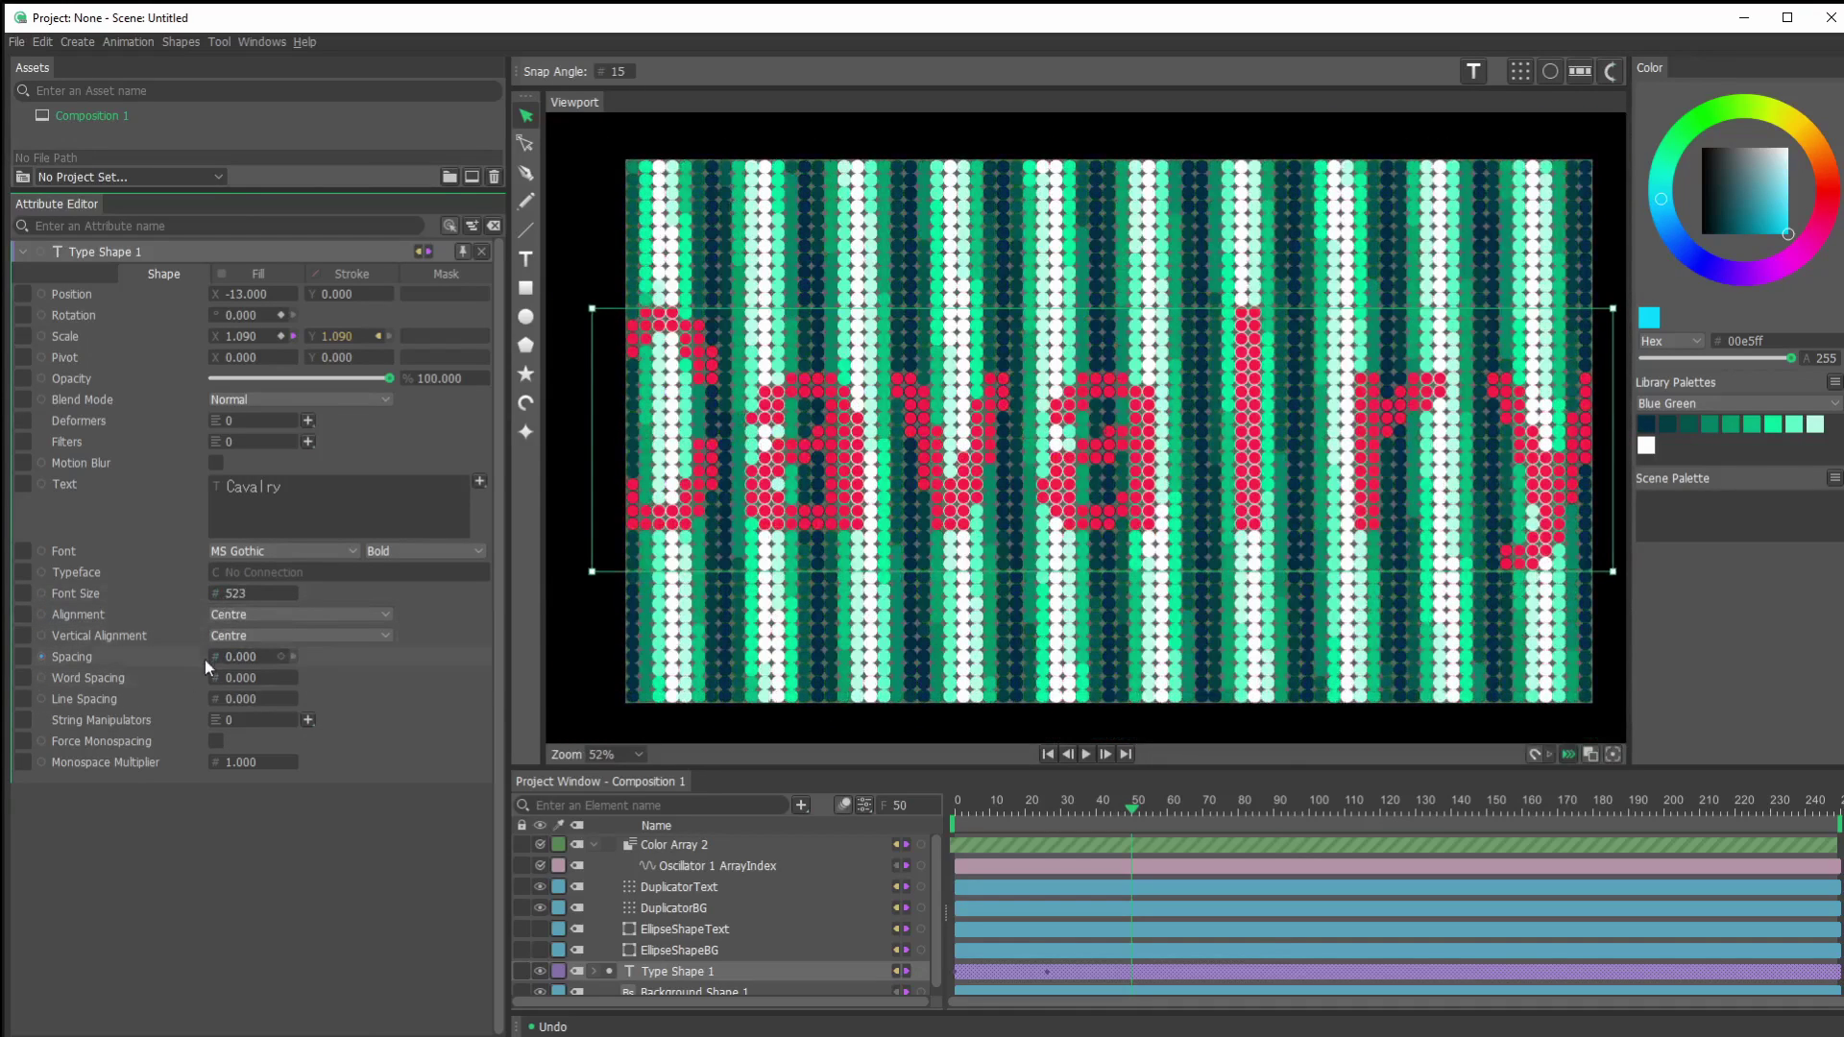
{"action": "left_click_drag", "start_coordinate": [217, 595], "coordinate": [193, 605]}
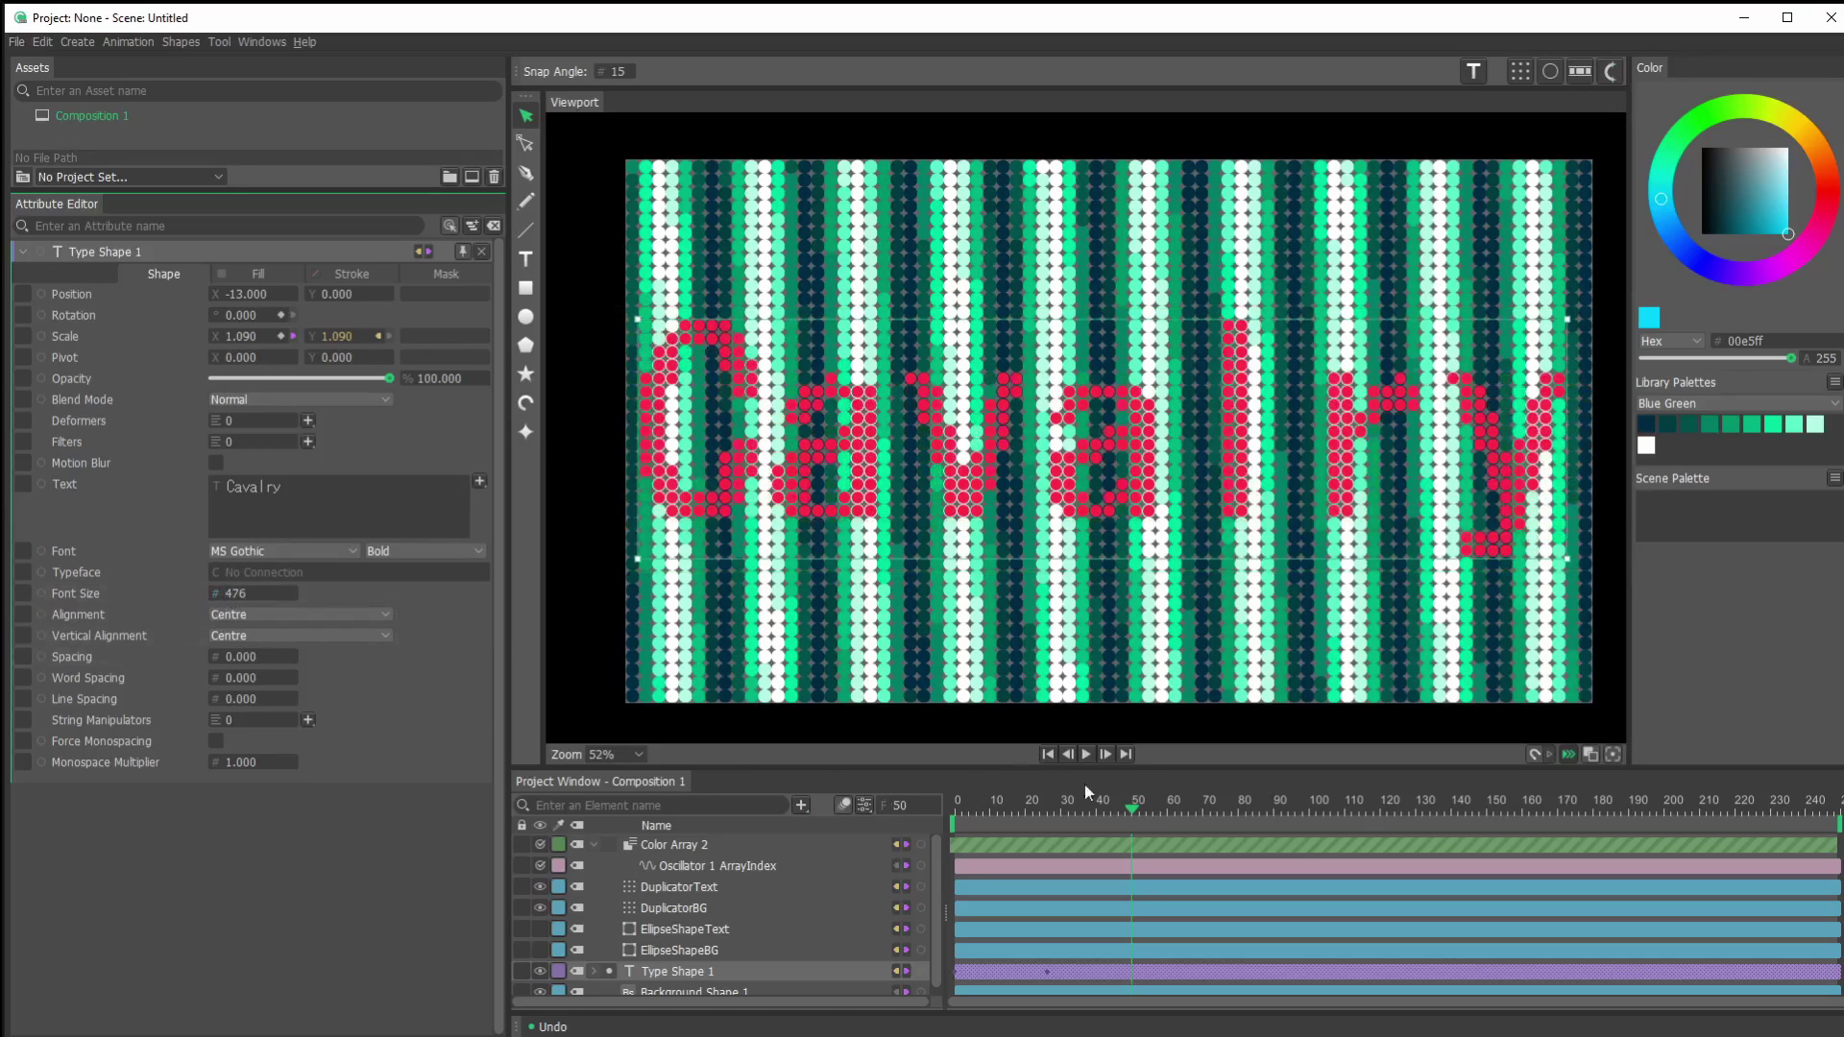
Shorten the playback range to end at about frame 44 and play the animation.
{"action": "left_click_drag", "start_coordinate": [1133, 810], "coordinate": [1160, 849]}
{"action": "left_click", "coordinate": [1752, 815]}
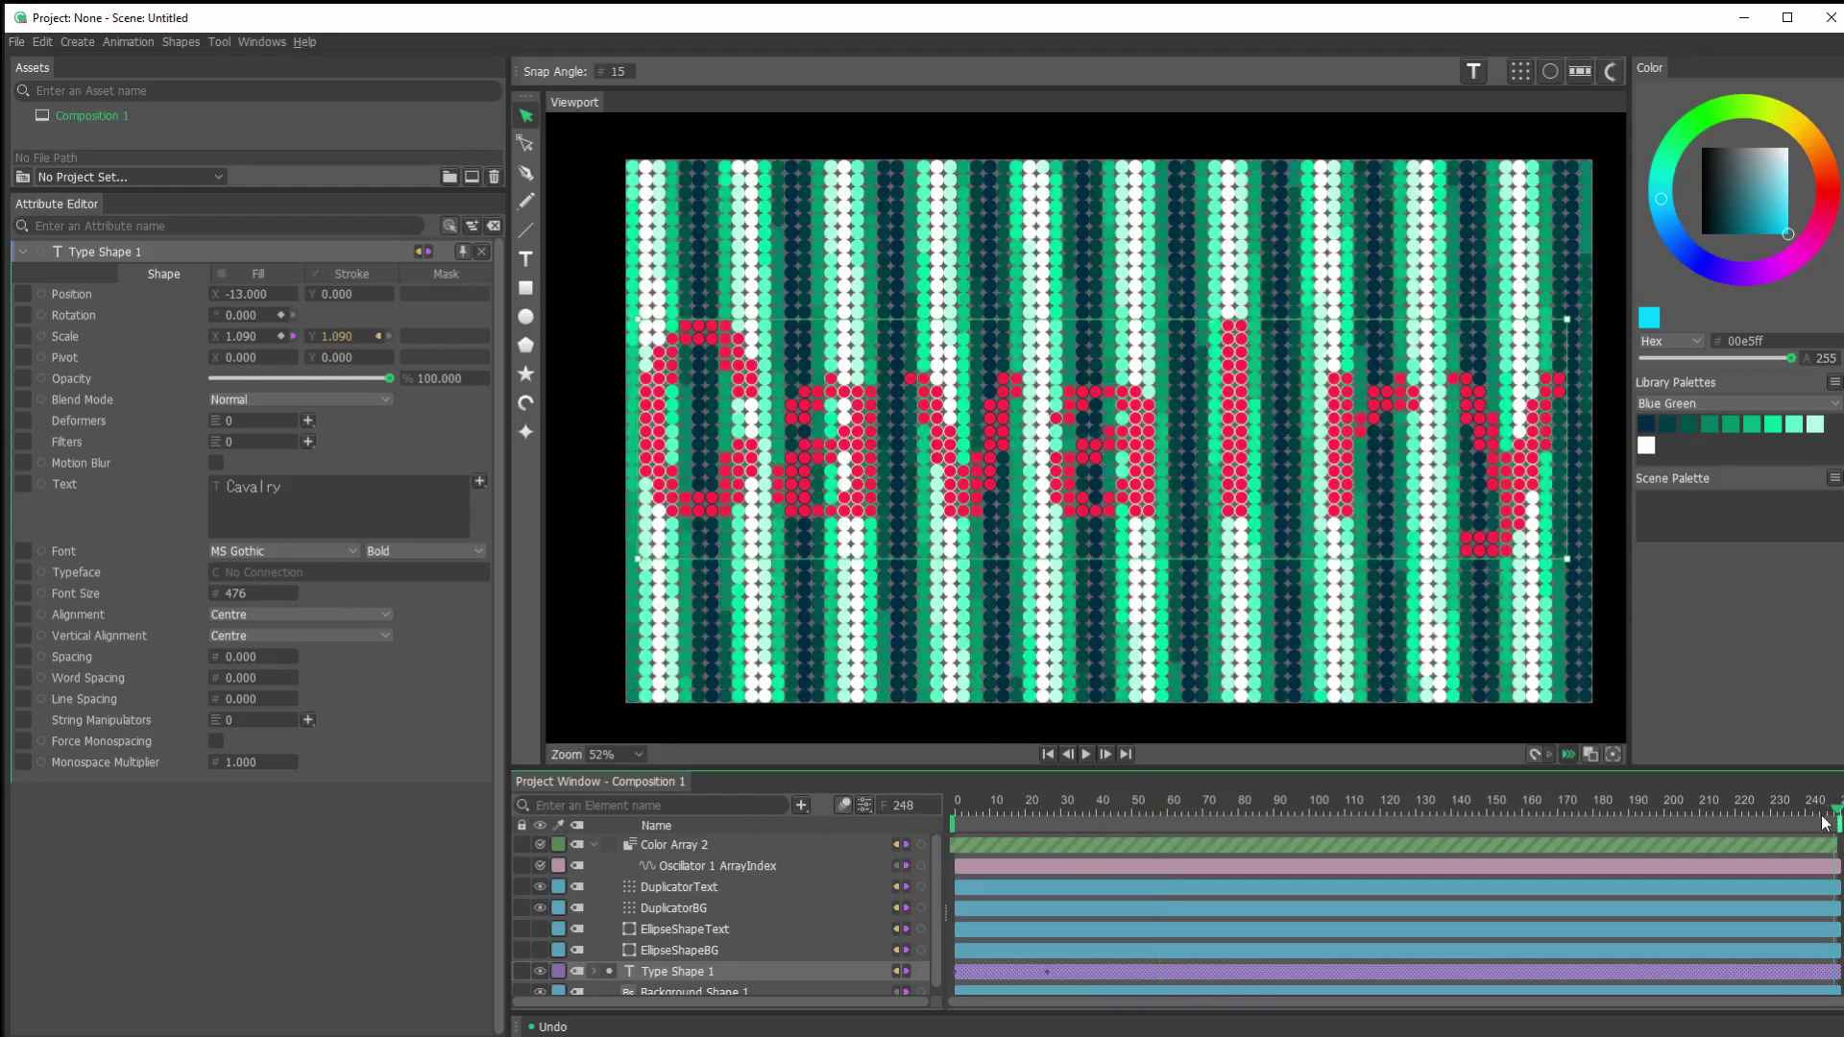
{"action": "left_click_drag", "start_coordinate": [1749, 818], "coordinate": [1109, 849]}
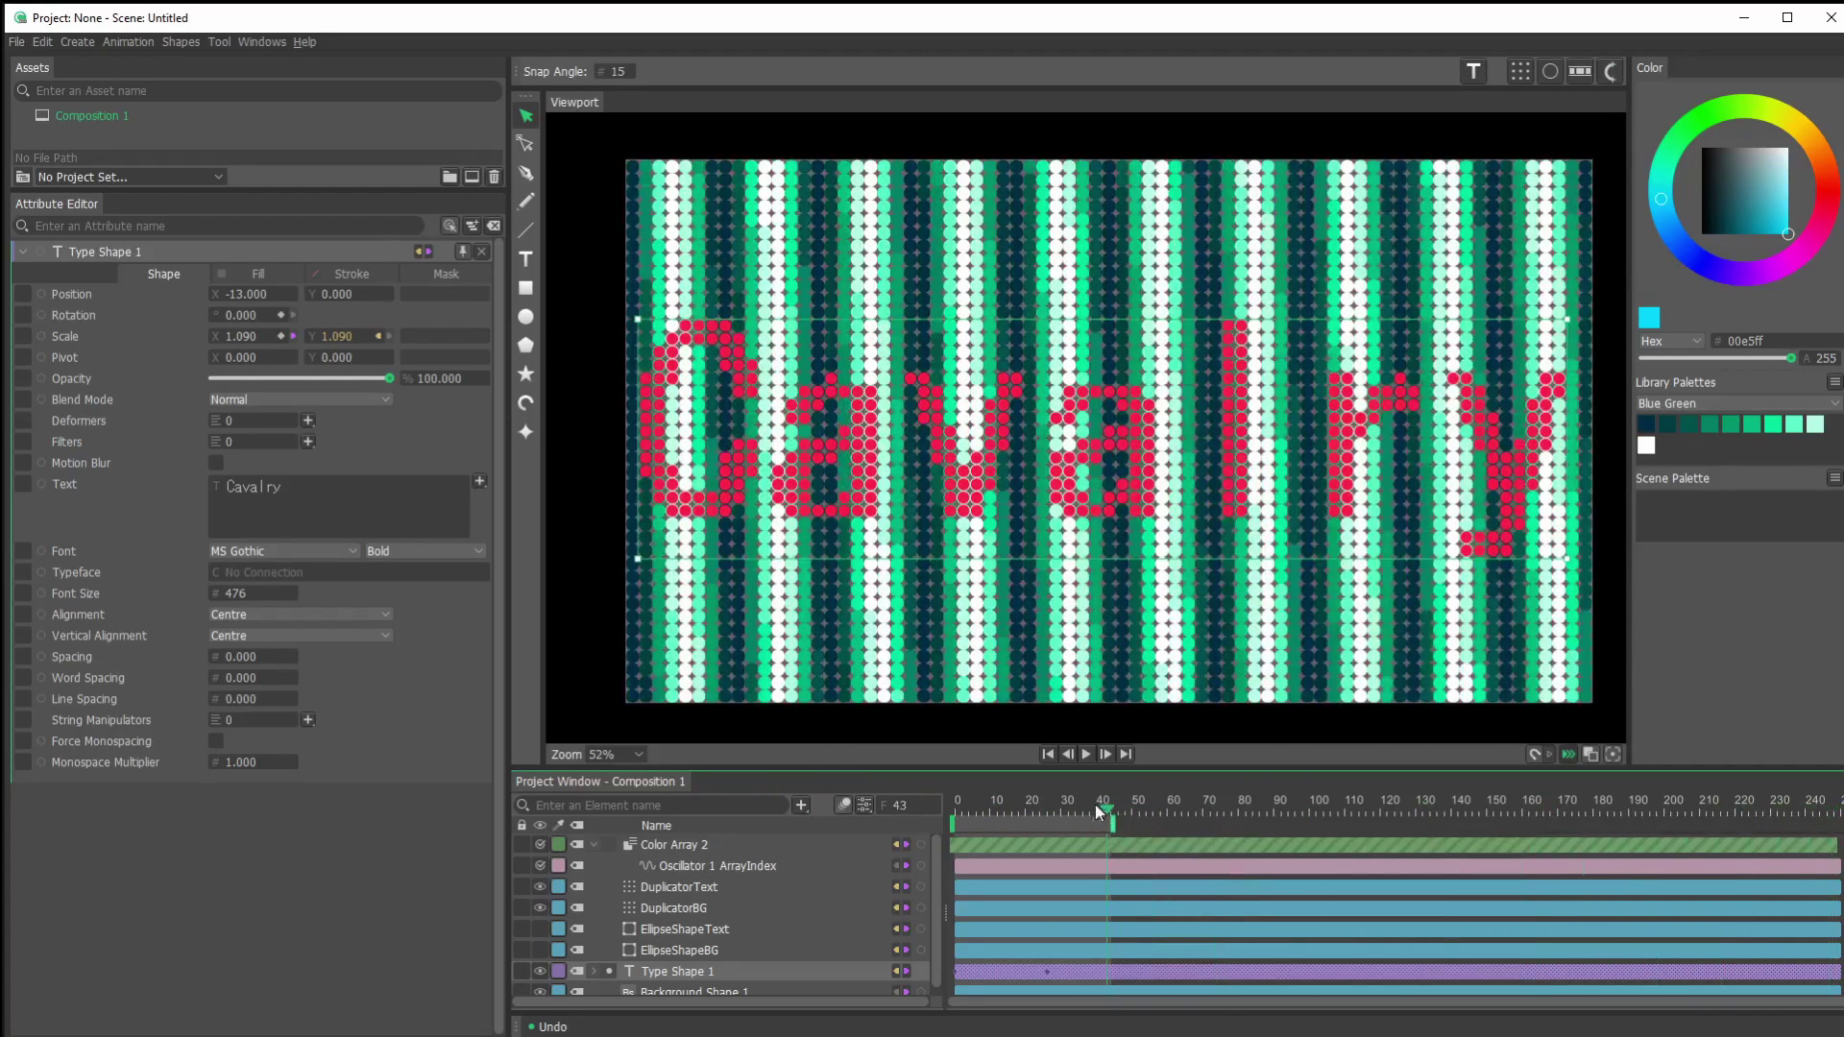
{"action": "left_click", "coordinate": [1086, 754]}
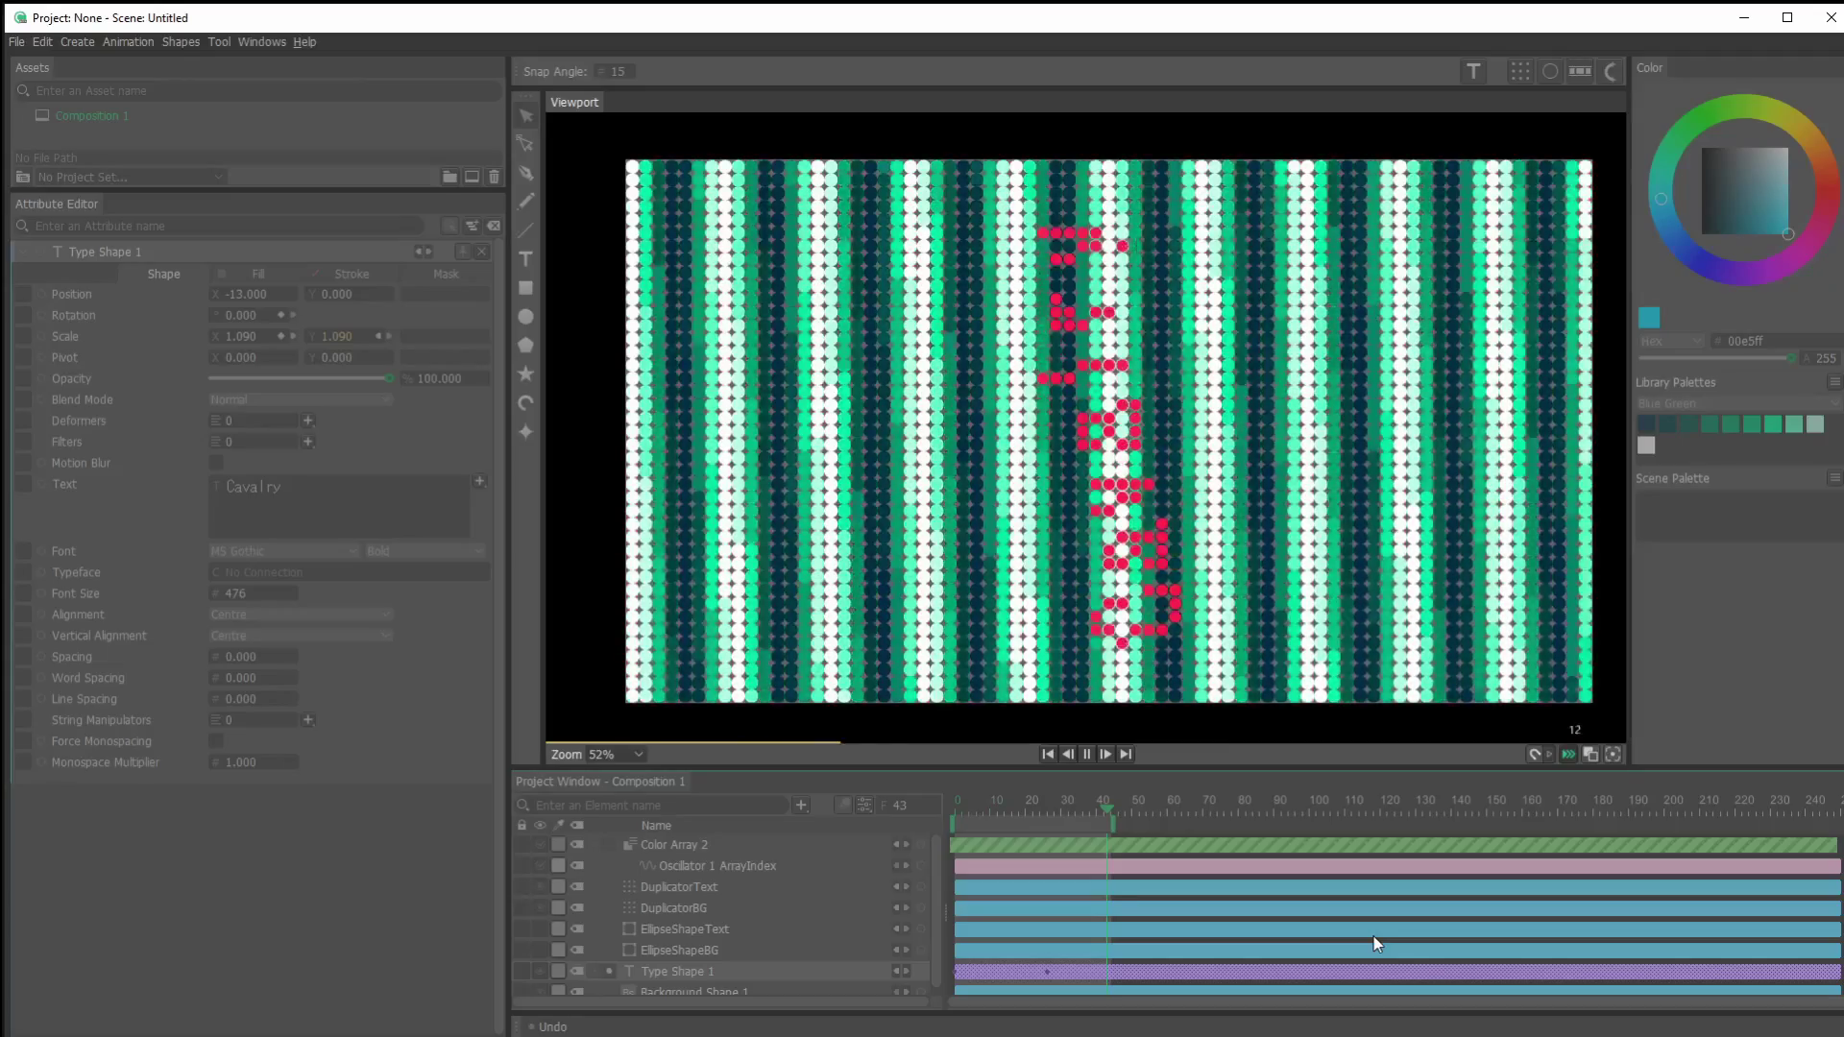